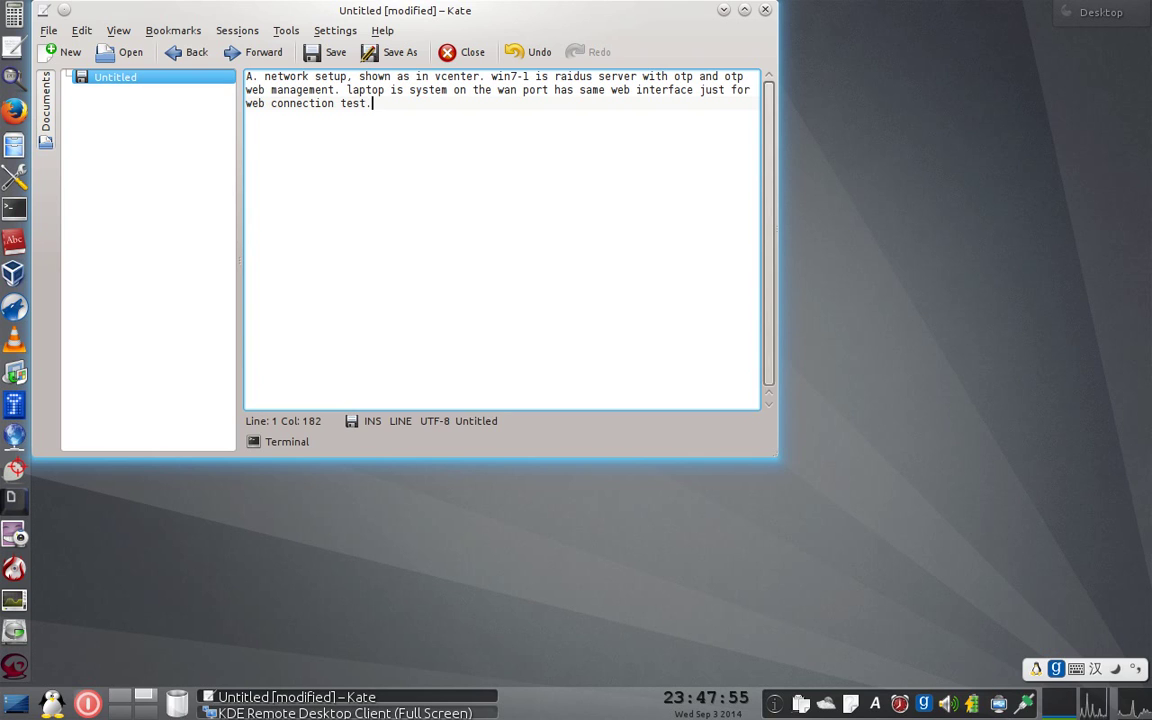
# - In the remote vSphere Client's networking view, mark the Internet 10.x/8 port group, pfsense, win7-1 and the Private 200.200.200.x/24 port group
pyautogui.click(124, 703)
pyautogui.click(82, 353)
pyautogui.moveTo(406, 462)
pyautogui.mouseDown()
pyautogui.moveTo(470, 462)
pyautogui.moveTo(520, 495)
pyautogui.moveTo(431, 543)
pyautogui.moveTo(408, 466)
pyautogui.mouseUp()
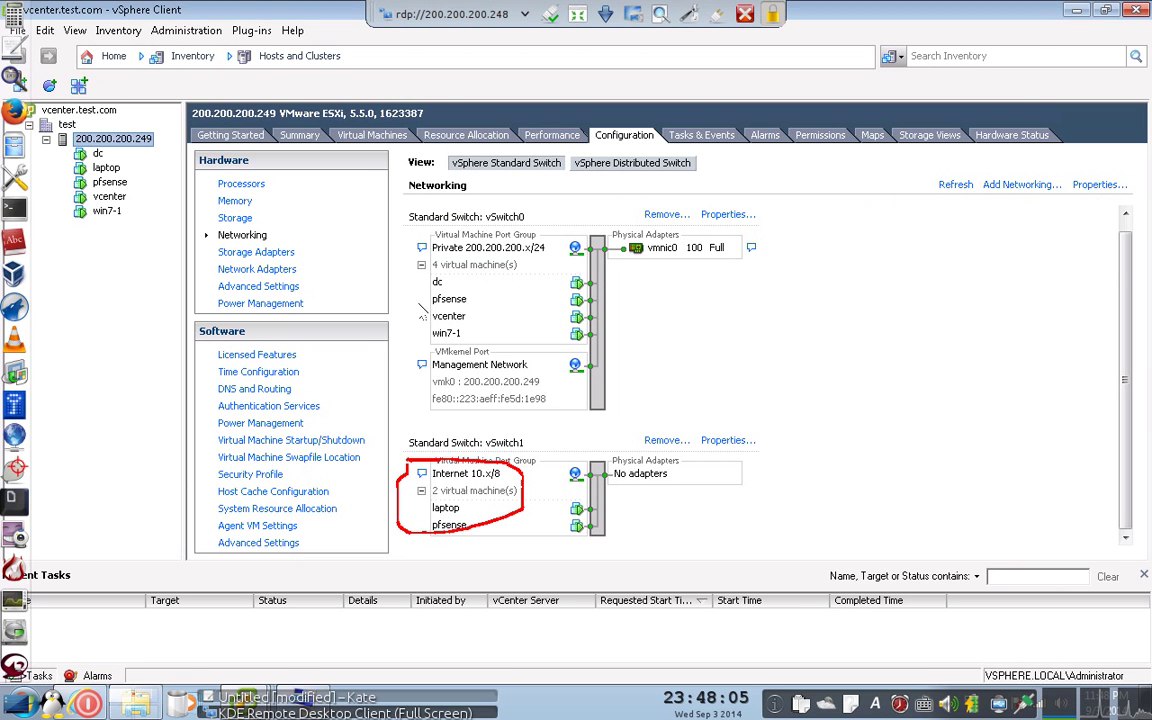
pyautogui.moveTo(432, 307); pyautogui.dragTo(478, 307)
pyautogui.moveTo(431, 340); pyautogui.dragTo(461, 340)
pyautogui.moveTo(437, 255); pyautogui.dragTo(553, 255)
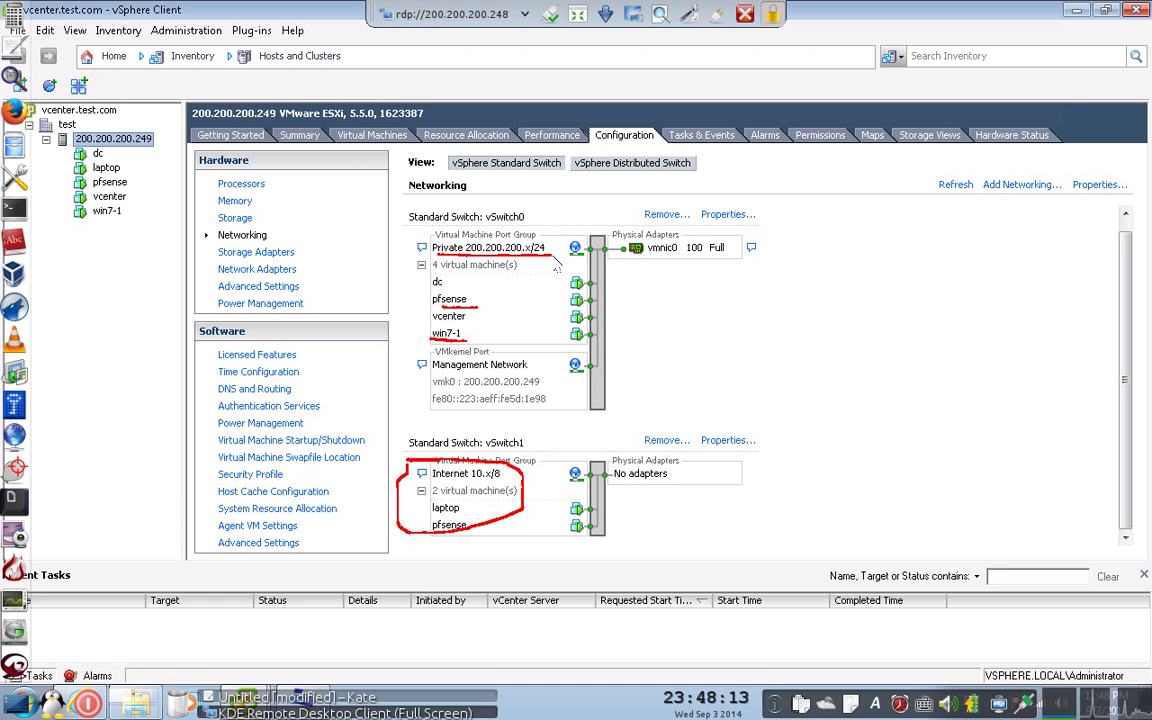
# - Add paragraph B to the Kate notes about creating a user, generating a scratch code list and scanning the QR code with a soft token like google authentication
pyautogui.press('shift+super+F11')
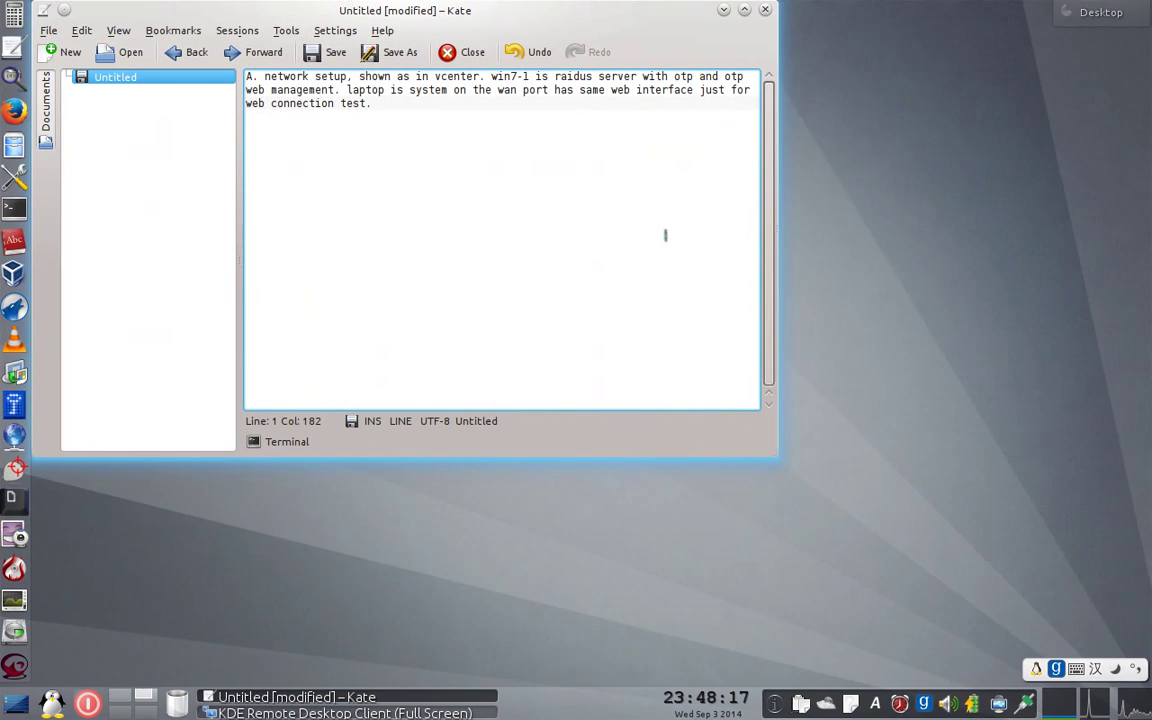
pyautogui.press('Return')
pyautogui.press('Return')
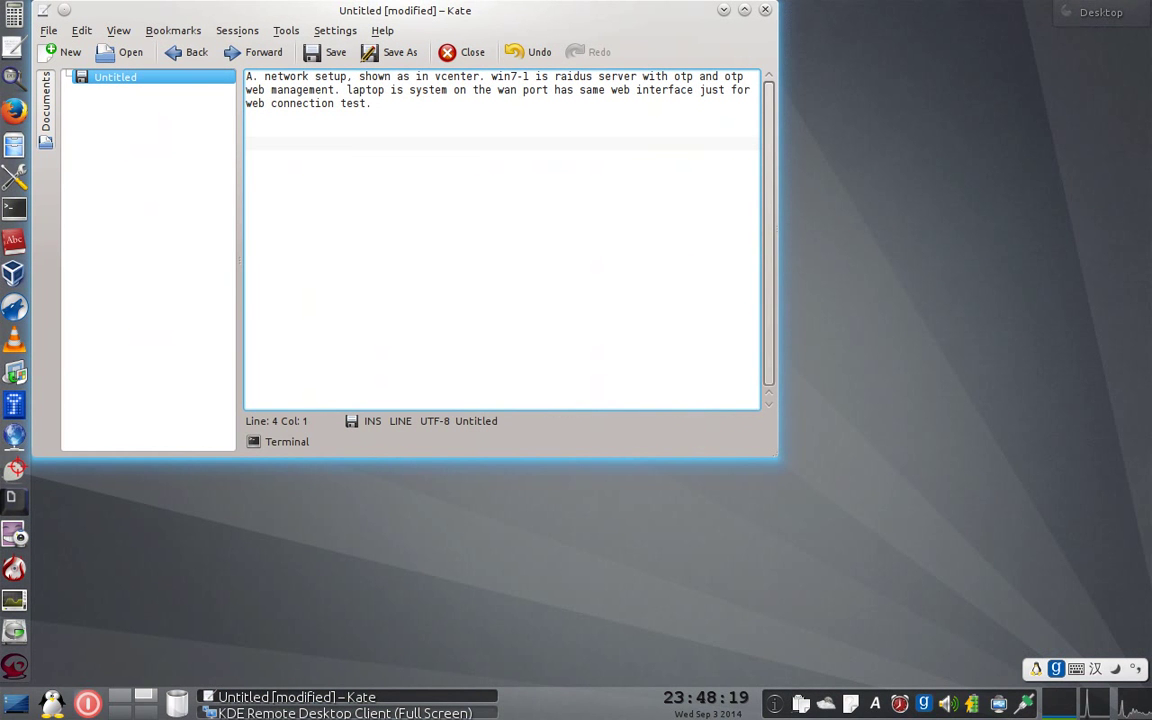
pyautogui.hotkey('ctrl', 'alt', 'h')
pyautogui.press('2')
pyautogui.press('Return')
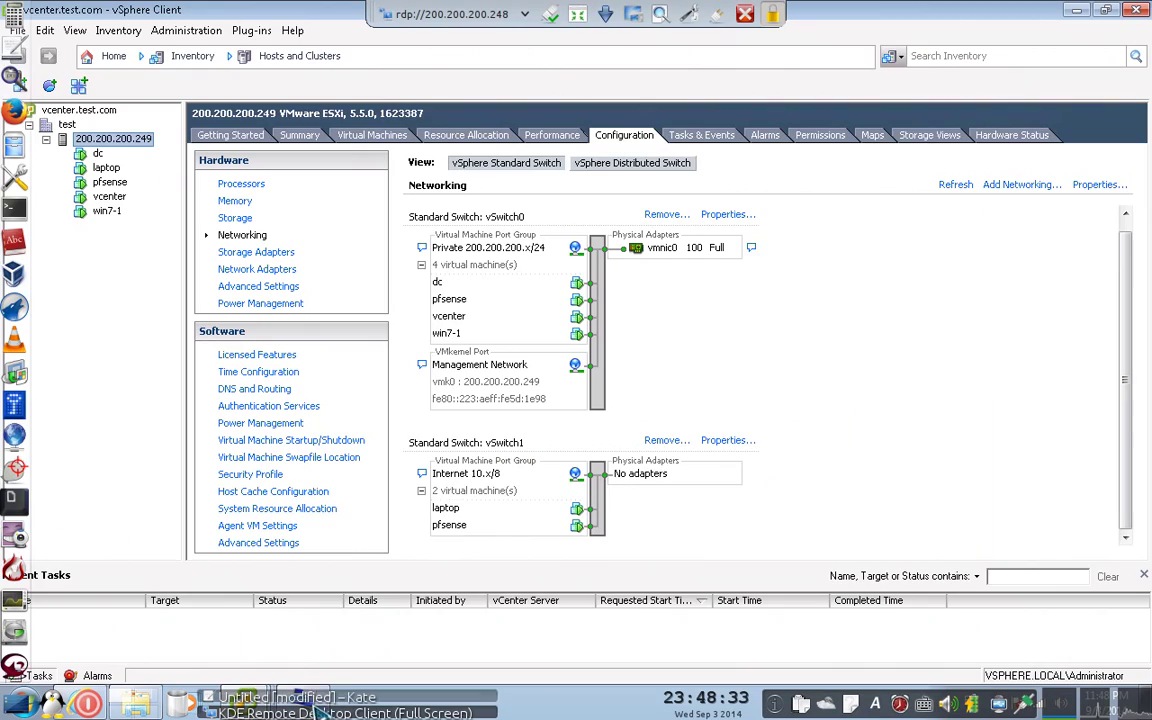
pyautogui.click(308, 700)
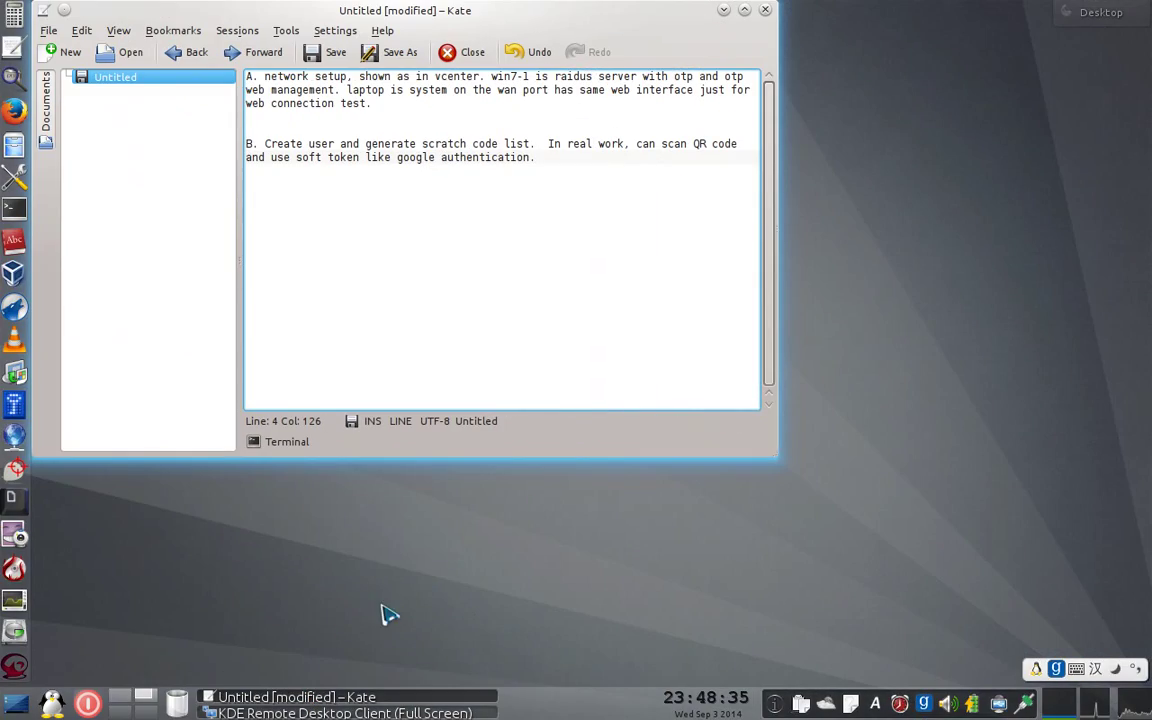
# - Return to the remote desktop session in full screen and bring up the win7-1 virtual machine console
pyautogui.click(122, 708)
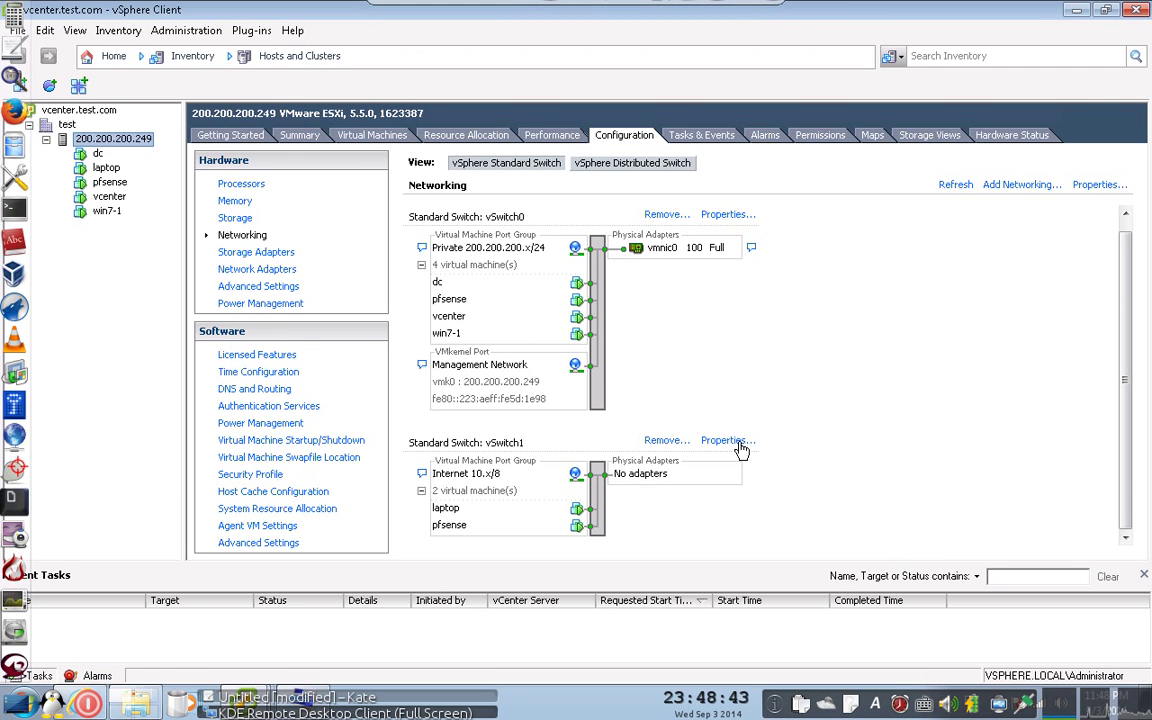
pyautogui.moveTo(548, 8)
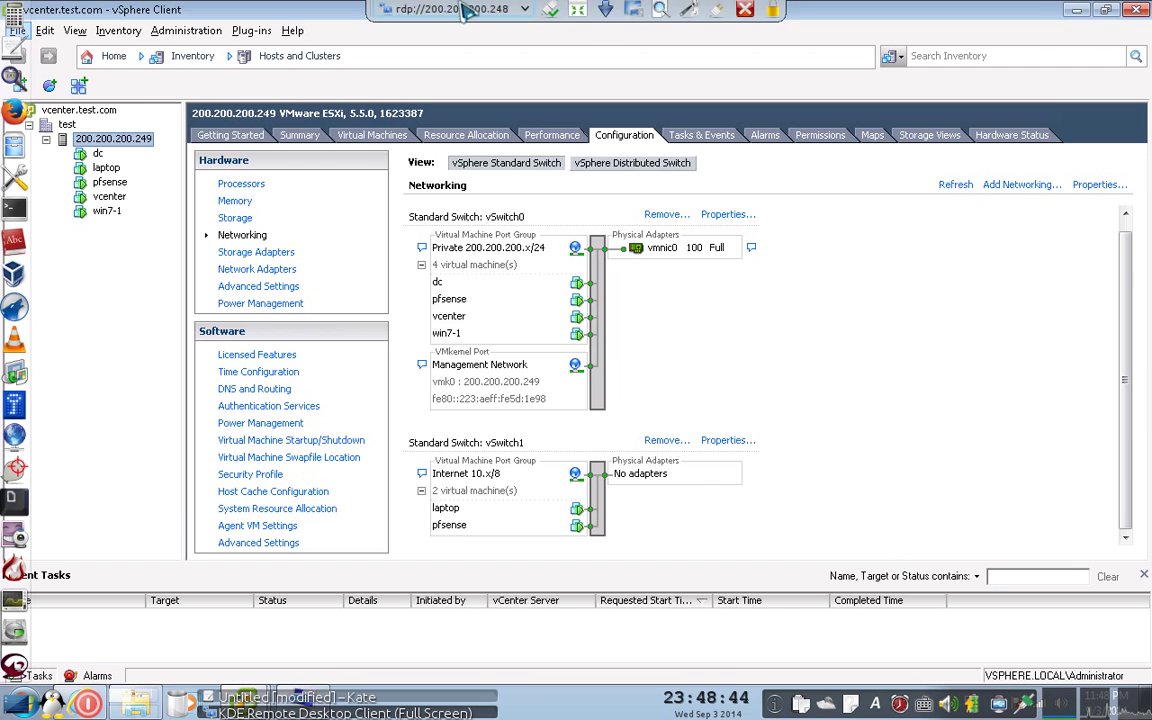
pyautogui.click(577, 14)
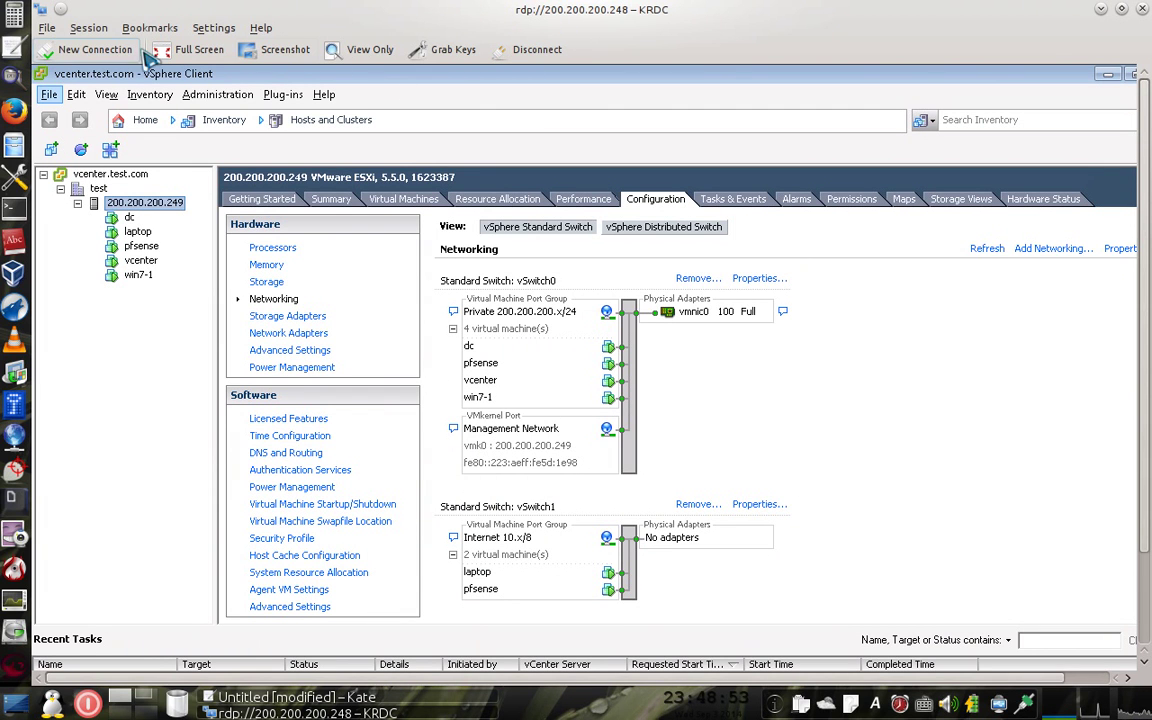
pyautogui.click(190, 49)
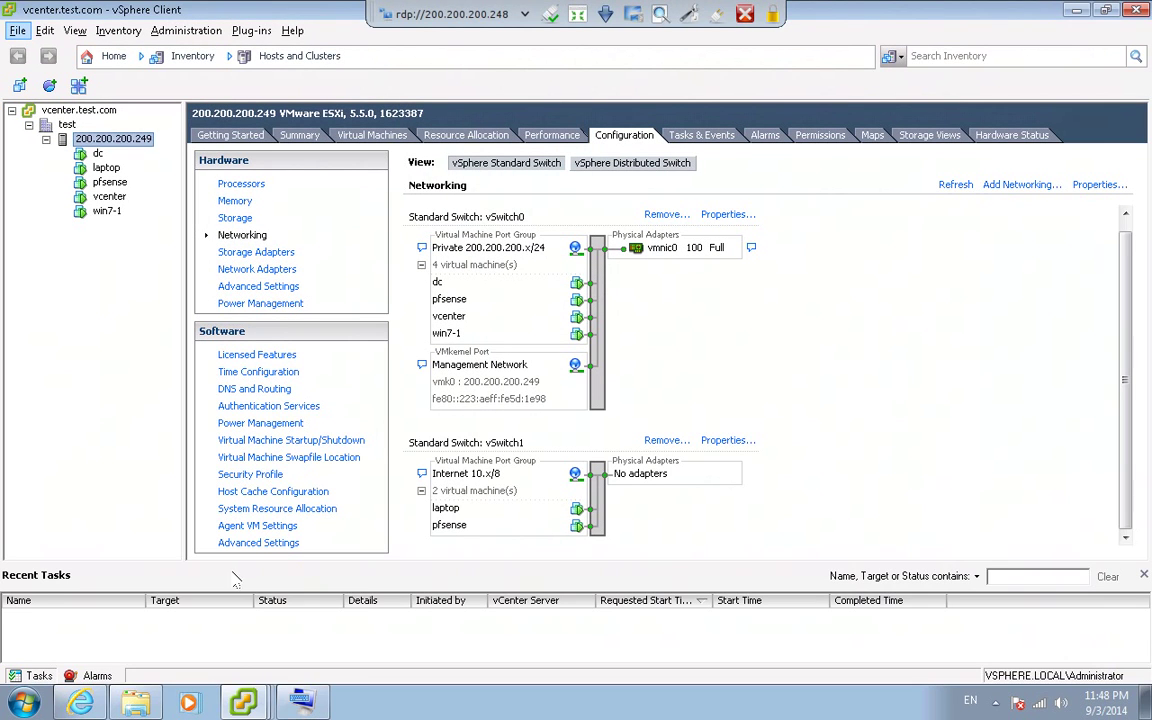
pyautogui.click(243, 703)
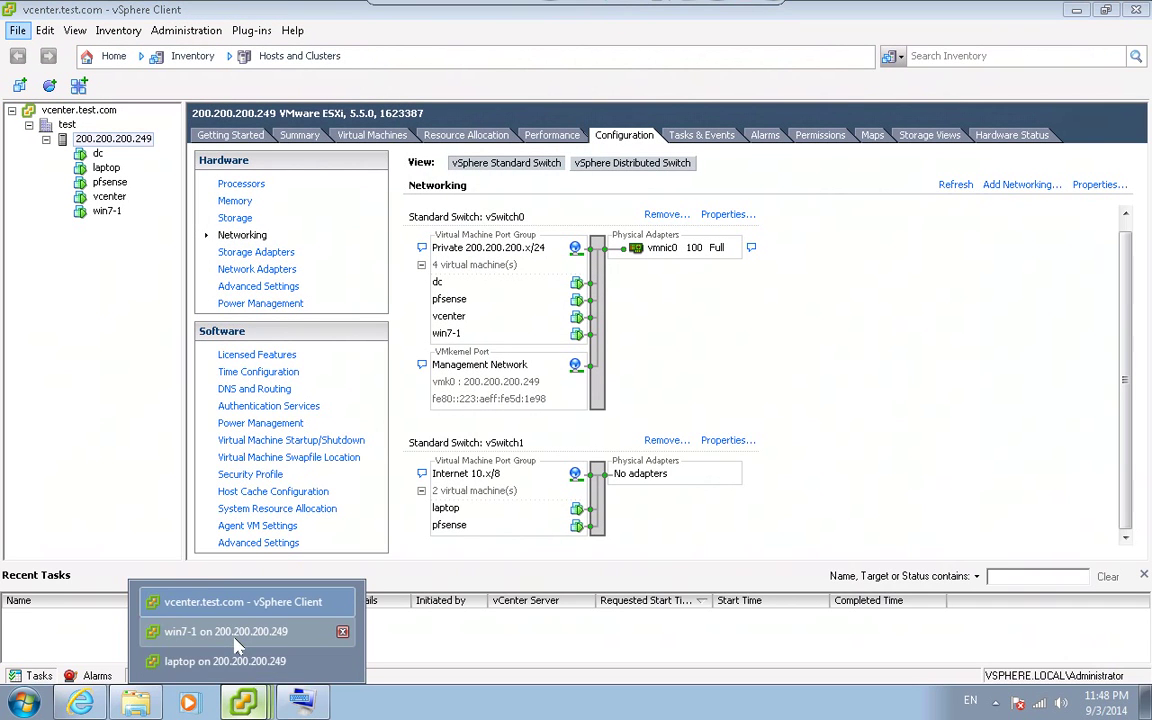
pyautogui.click(228, 631)
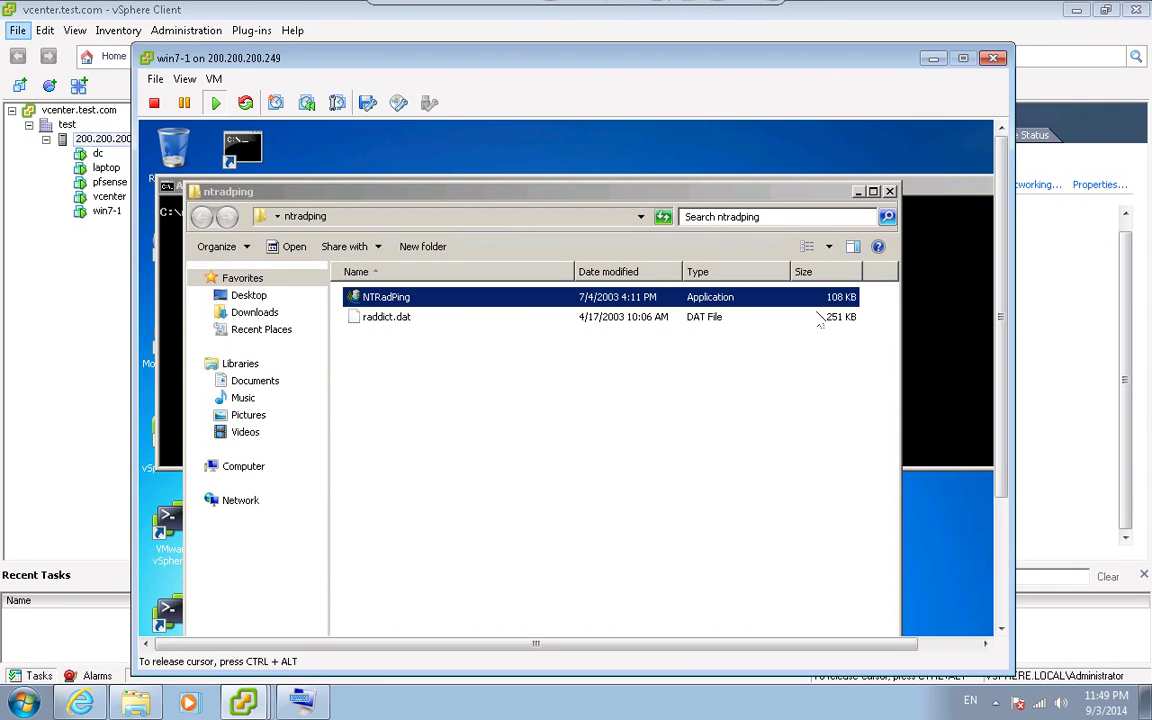
# - Create the OTP user by running multiotp -fastcreate jun in the win7-1 command prompt
pyautogui.click(928, 323)
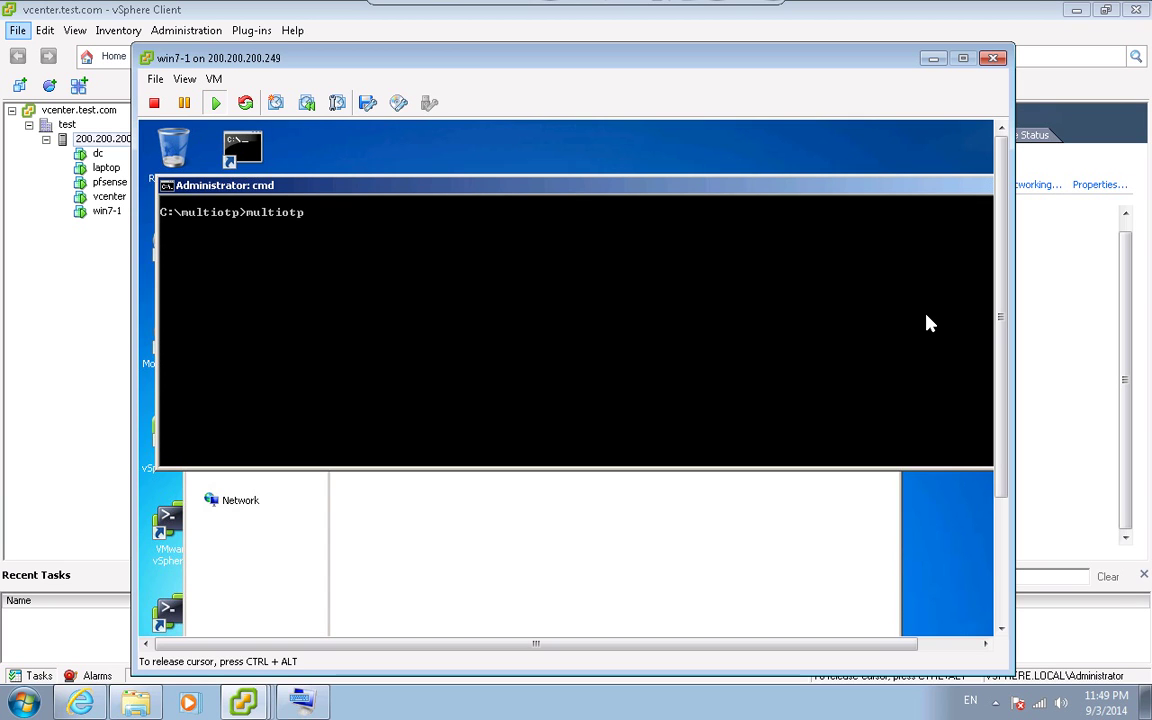
pyautogui.write('-fastcreate')
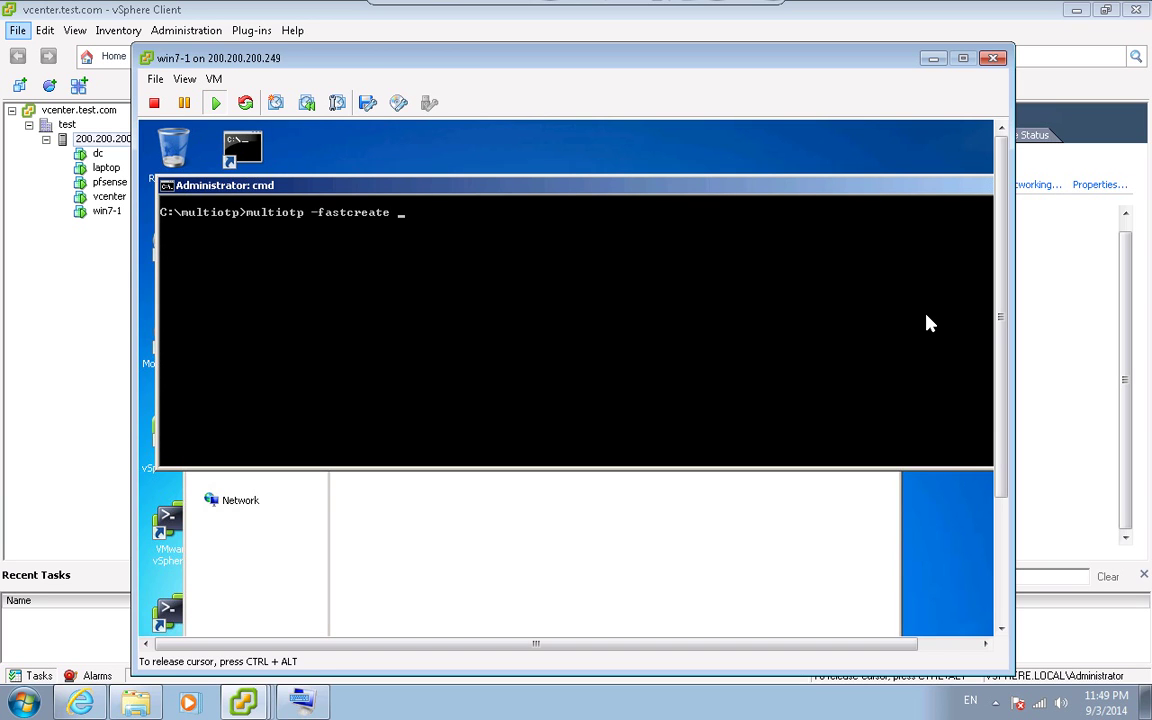
pyautogui.write(' jun')
pyautogui.press('Return')
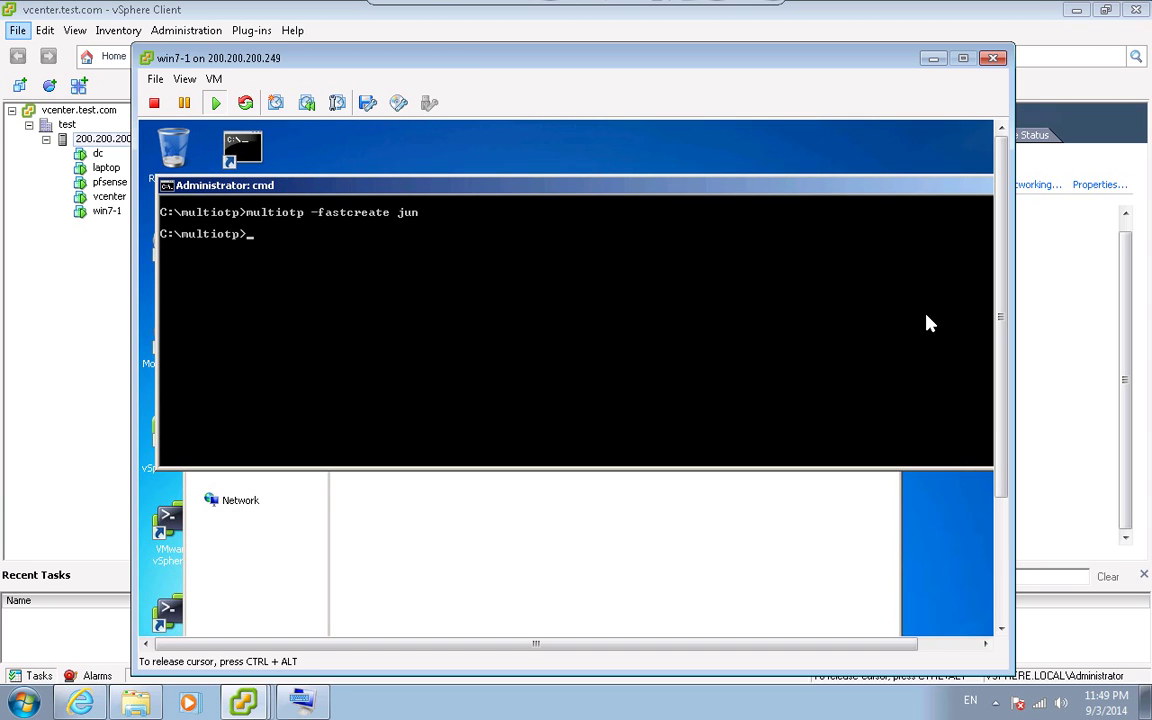
pyautogui.write('multiotp -qrcode j')
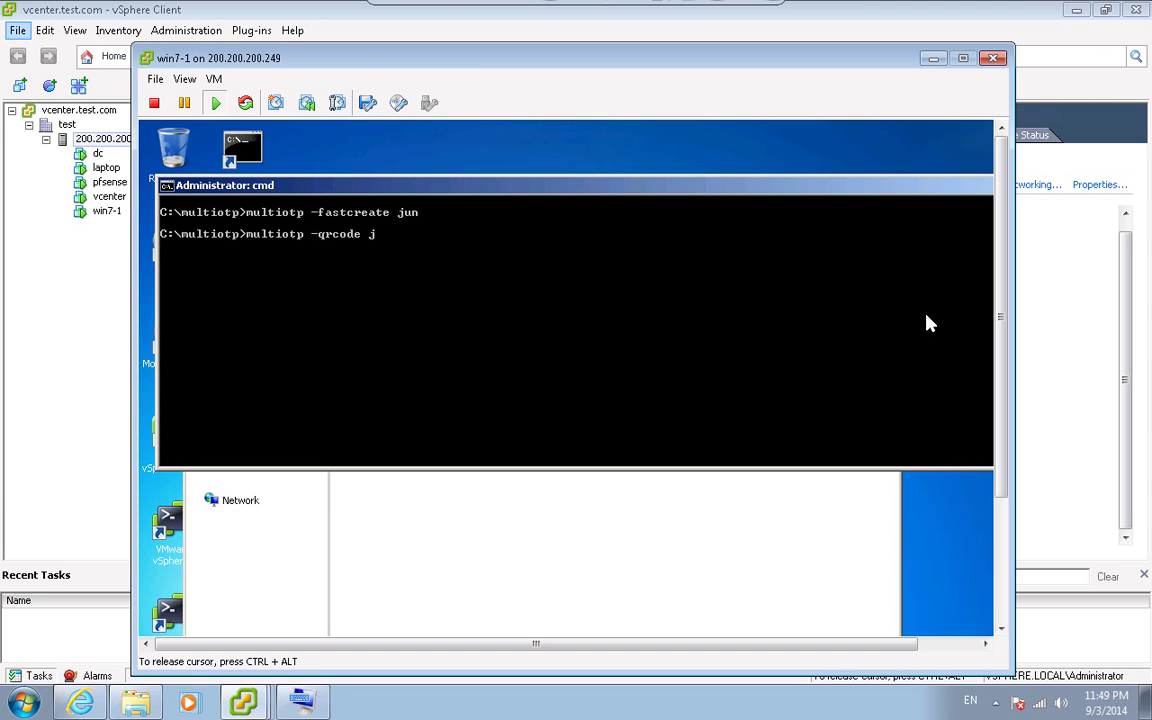
pyautogui.write('un')
pyautogui.press('Return')
pyautogui.hotkey('ctrl', 'c')
pyautogui.press('Return')
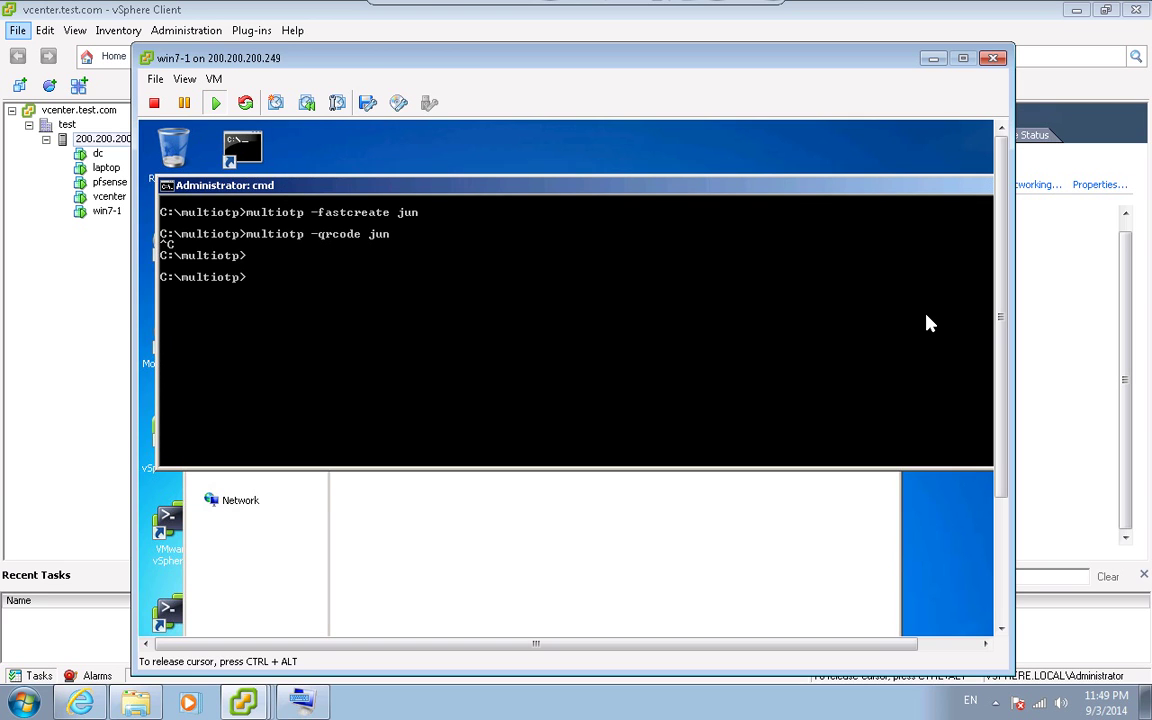
# - Save the user's QR code as an image by running multiotp -qrcode jun jun.png
pyautogui.press('Up')
pyautogui.write('jun.png')
pyautogui.press('Return')
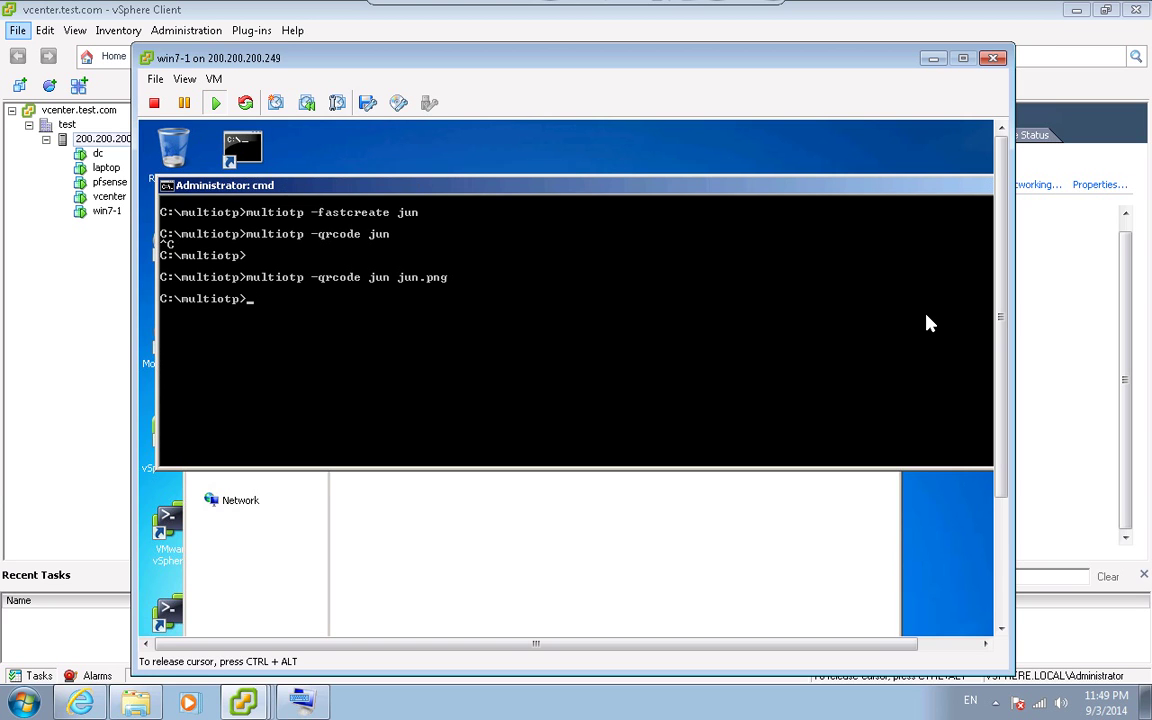
# - Open jun.png from the command prompt to view the QR code, and close the image viewer
pyautogui.write('start jun.png')
pyautogui.press('Return')
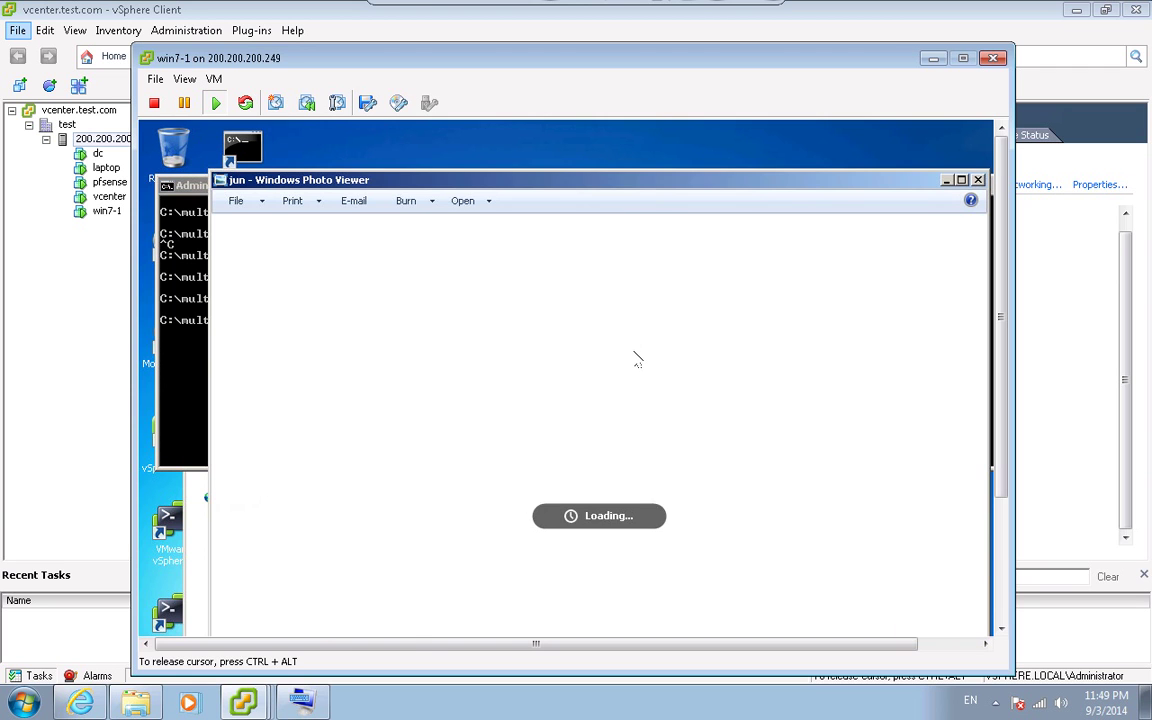
pyautogui.click(219, 180)
pyautogui.click(245, 290)
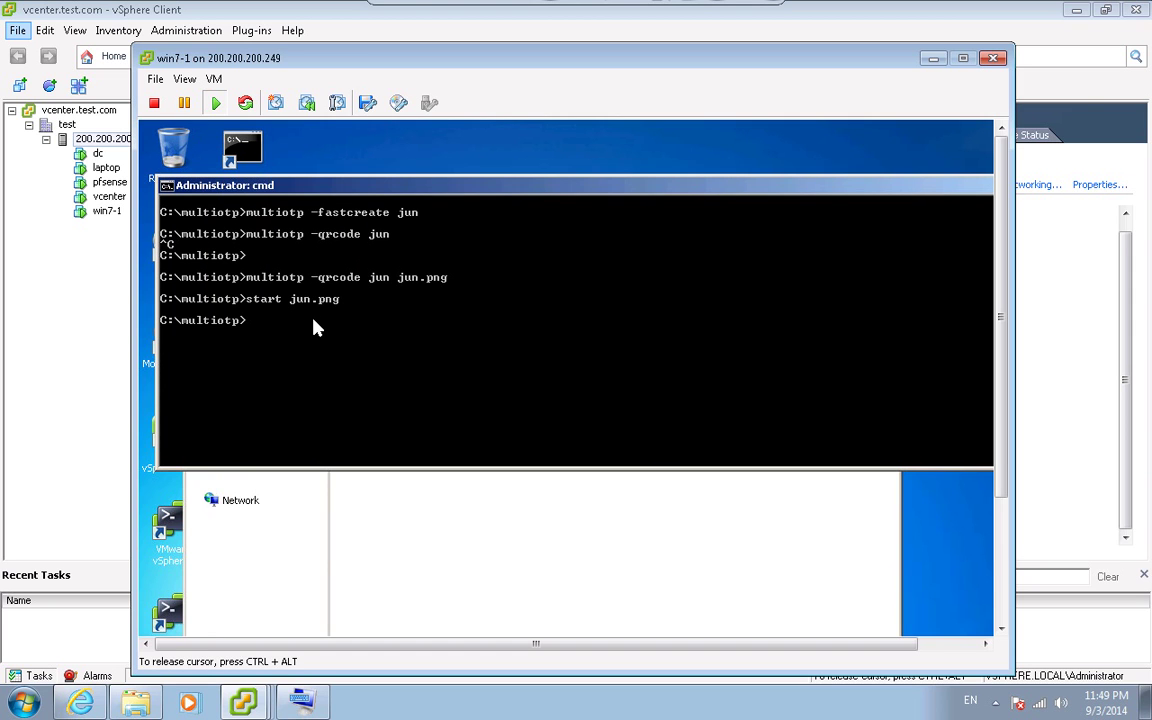
# - Create a new text file named a.tx in Notepad from the command prompt
pyautogui.write('notepad a.tx')
pyautogui.press('Return')
pyautogui.write('t')
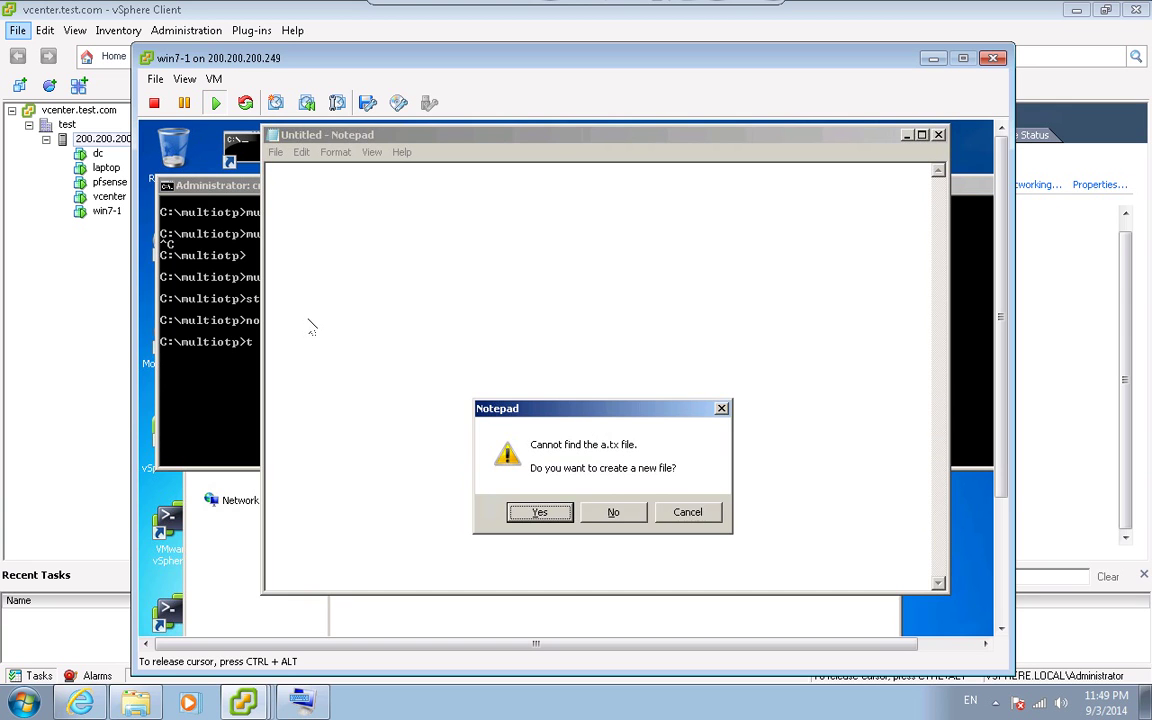
pyautogui.press('Return')
# - Write "this qr code can be scanned by software token like google authentication." in the a.tx file
pyautogui.write('this qr code can be s')
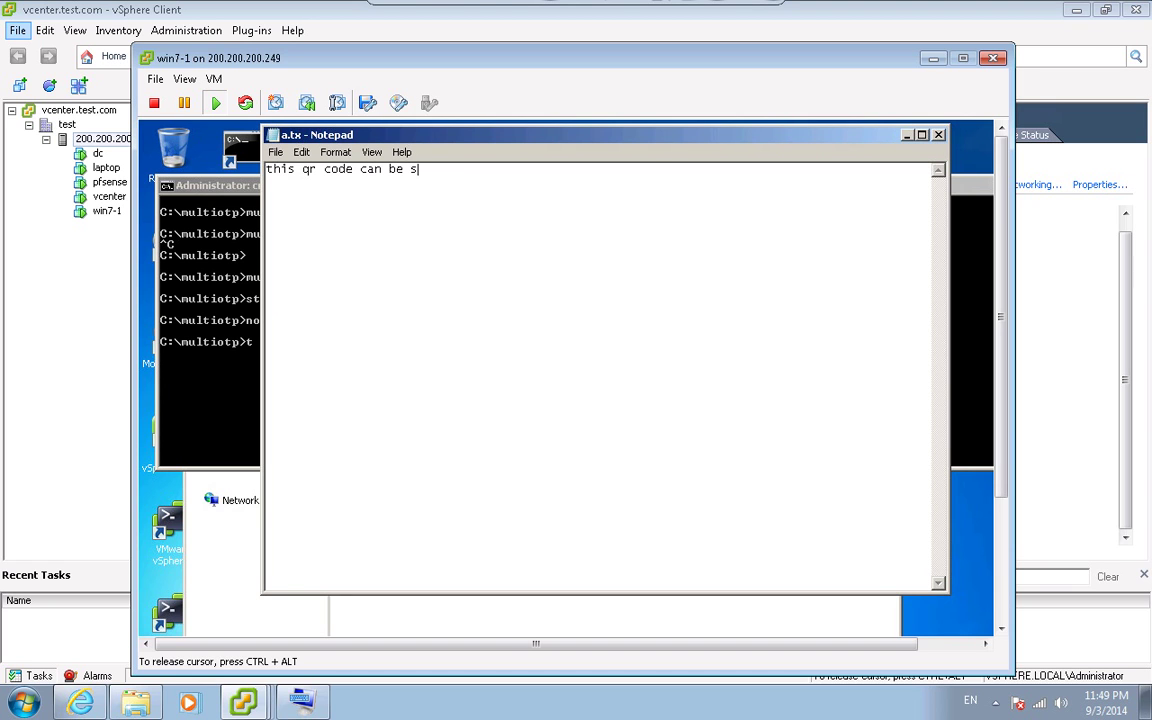
pyautogui.write('canned by softwarfe')
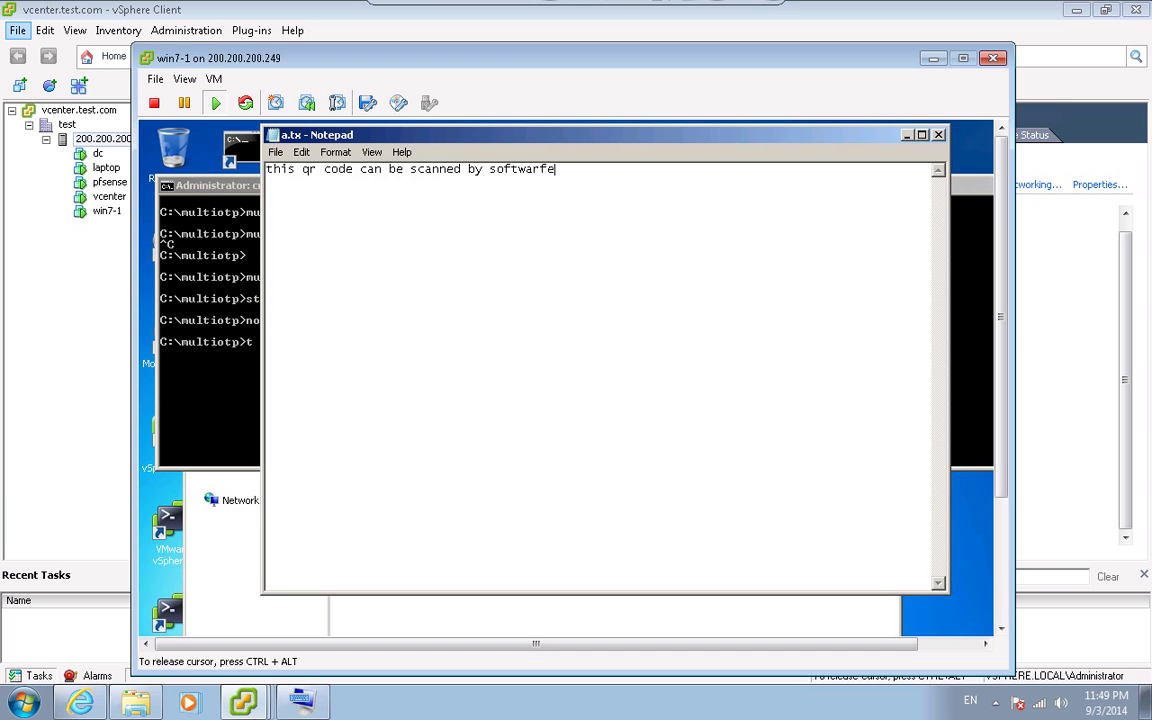
pyautogui.press('BackSpace')
pyautogui.press('BackSpace')
pyautogui.press('BackSpace')
pyautogui.write('e token like goo')
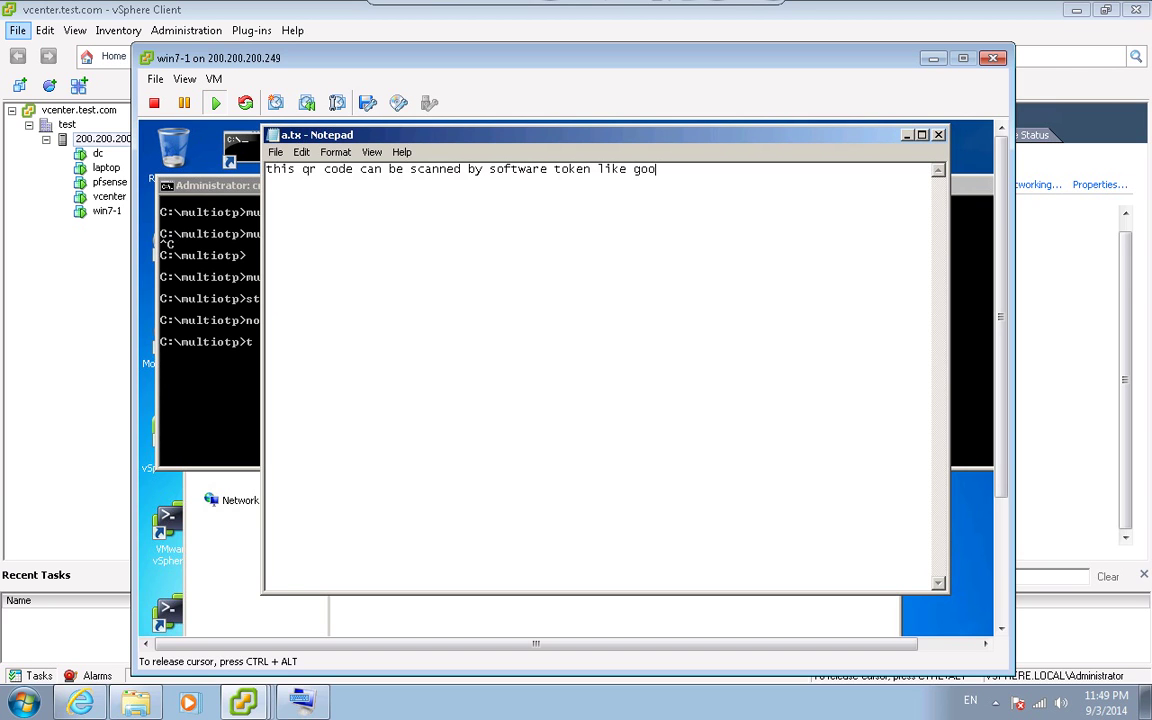
pyautogui.write('lgle at')
pyautogui.write('thentication.')
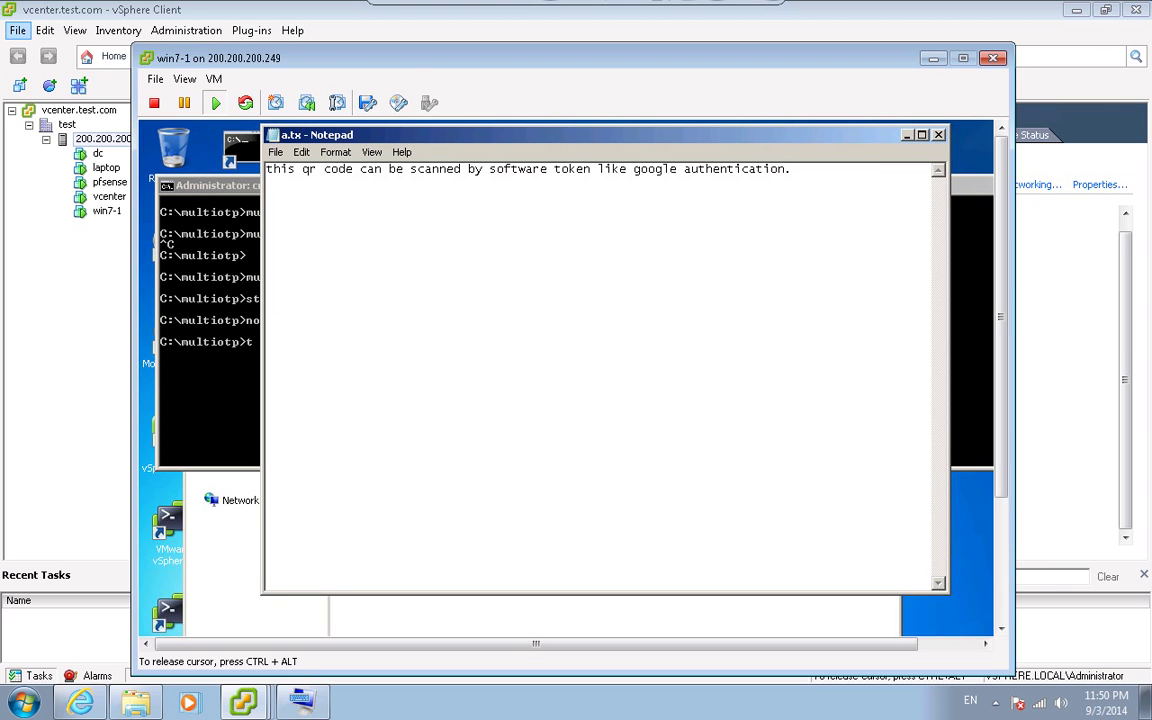
# - Generate the user's scratch code list by running multiotp -scratchlist jun in the command prompt
pyautogui.click(210, 343)
pyautogui.write('t')
pyautogui.press('Up')
pyautogui.press('Up')
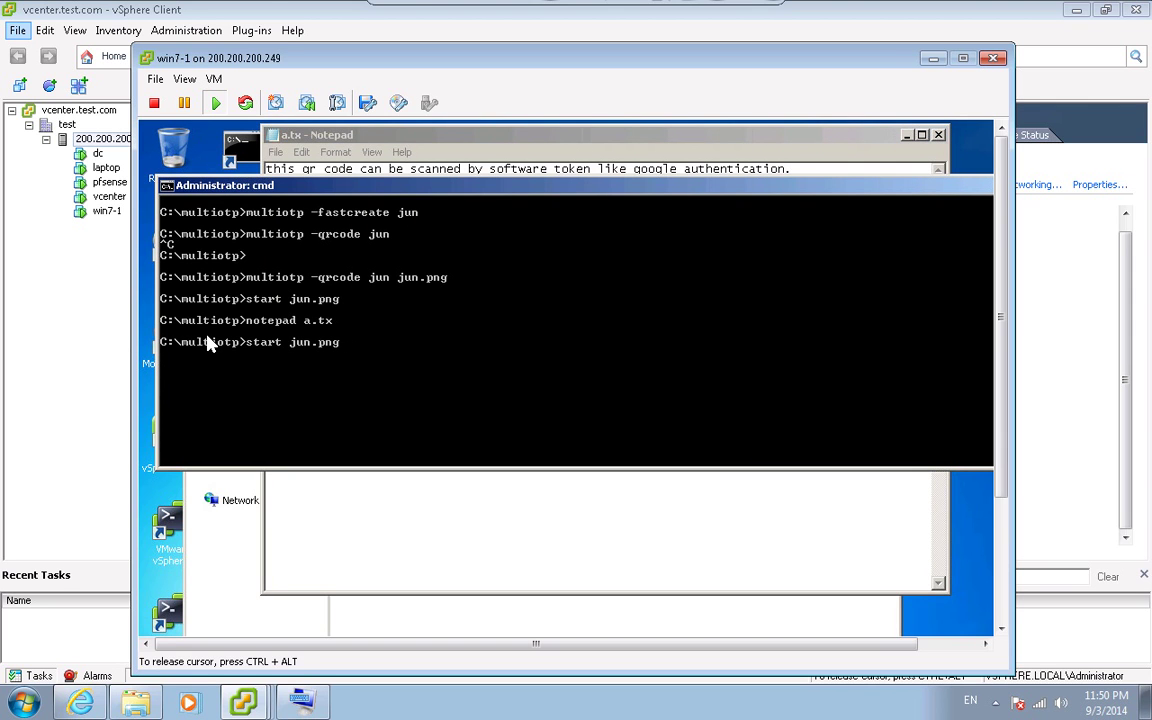
pyautogui.press('Up')
pyautogui.press('BackSpace')
pyautogui.press('BackSpace')
pyautogui.press('BackSpace')
pyautogui.press('BackSpace')
pyautogui.press('BackSpace')
pyautogui.press('BackSpace')
pyautogui.press('BackSpace')
pyautogui.press('BackSpace')
pyautogui.press('BackSpace')
pyautogui.press('BackSpace')
pyautogui.press('BackSpace')
pyautogui.press('BackSpace')
pyautogui.press('BackSpace')
pyautogui.press('BackSpace')
pyautogui.press('BackSpace')
pyautogui.press('BackSpace')
pyautogui.press('BackSpace')
pyautogui.press('BackSpace')
pyautogui.press('BackSpace')
pyautogui.press('BackSpace')
pyautogui.press('Tab')
pyautogui.press('BackSpace')
pyautogui.press('BackSpace')
pyautogui.press('BackSpace')
pyautogui.press('BackSpace')
pyautogui.press('BackSpace')
pyautogui.press('BackSpace')
pyautogui.press('BackSpace')
pyautogui.press('BackSpace')
pyautogui.press('BackSpace')
pyautogui.press('BackSpace')
pyautogui.press('BackSpace')
pyautogui.write('tp -scratchlist jun')
pyautogui.press('Return')
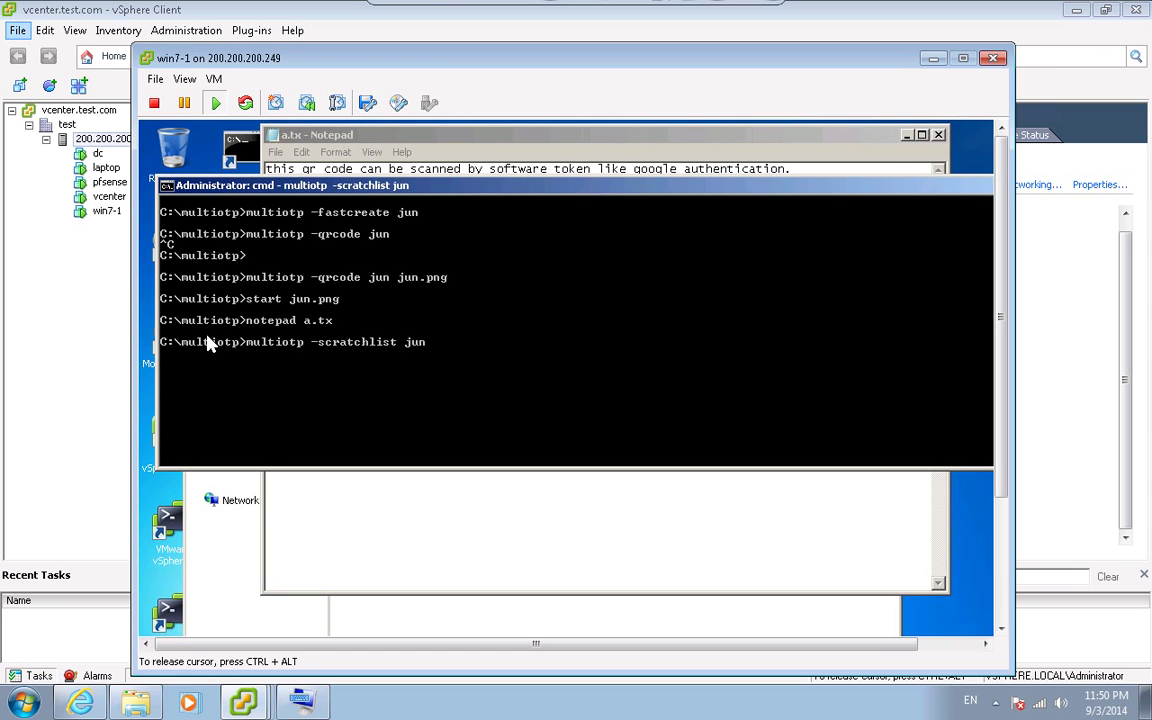
# - Add the line "the scratch code list can be used if token is lost or damaged." below the QR code note in a.tx
pyautogui.click(408, 505)
pyautogui.press('Return')
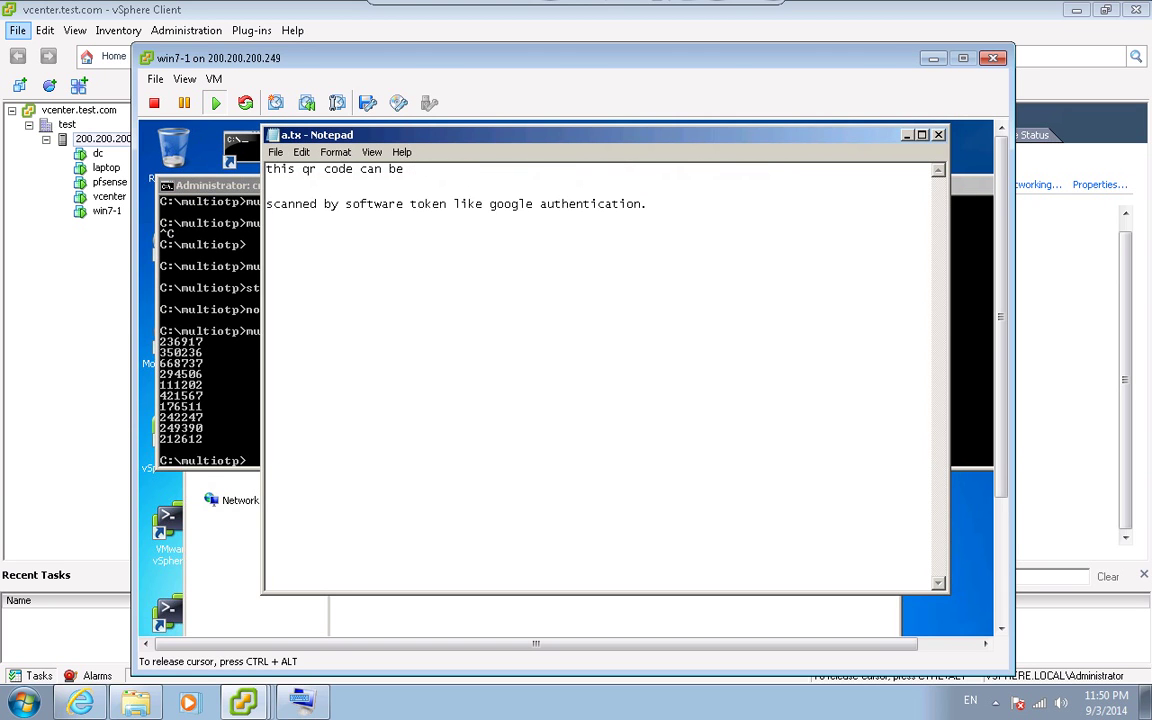
pyautogui.press('BackSpace')
pyautogui.click(790, 169)
pyautogui.press('Return')
pyautogui.press('Return')
pyautogui.write('the scratch co')
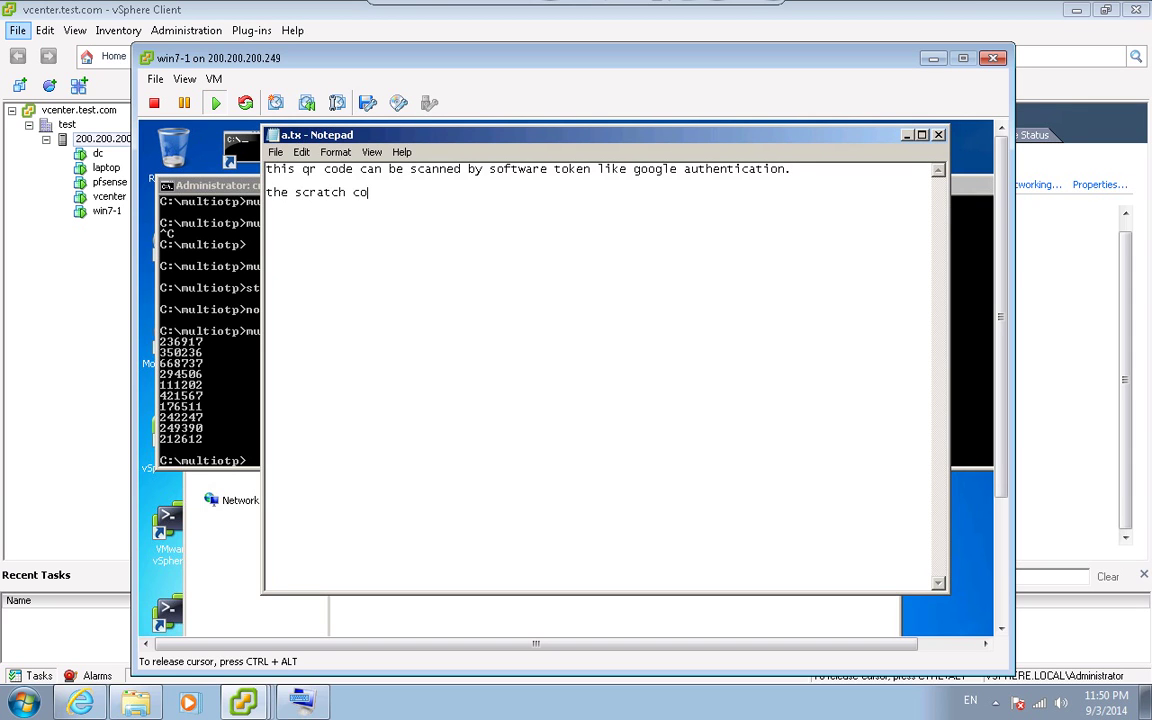
pyautogui.write('de list can be used if')
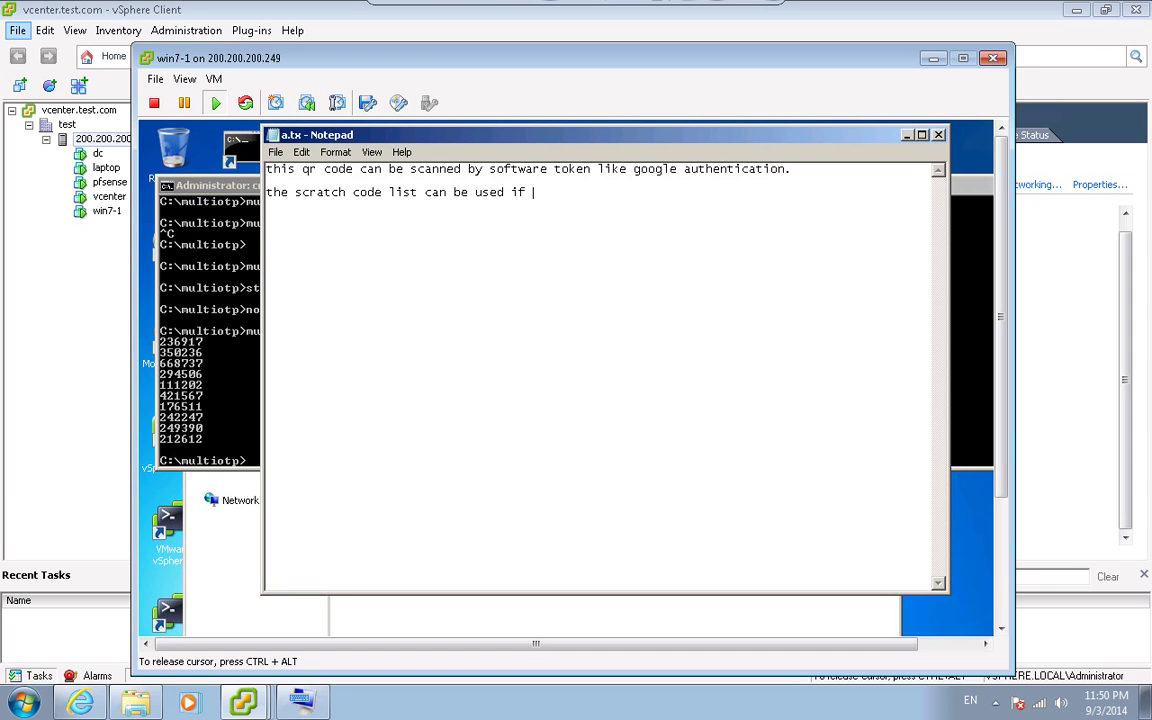
pyautogui.write(' s')
pyautogui.press('BackSpace')
pyautogui.write('token is lost or da')
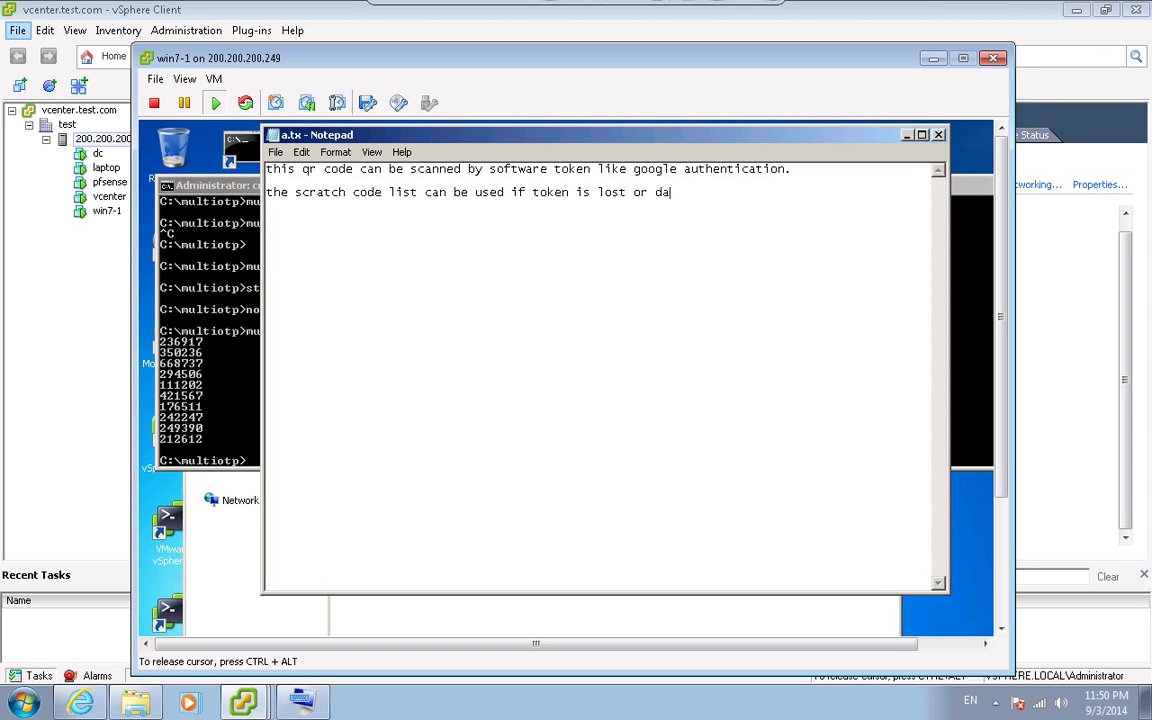
pyautogui.write('magned.')
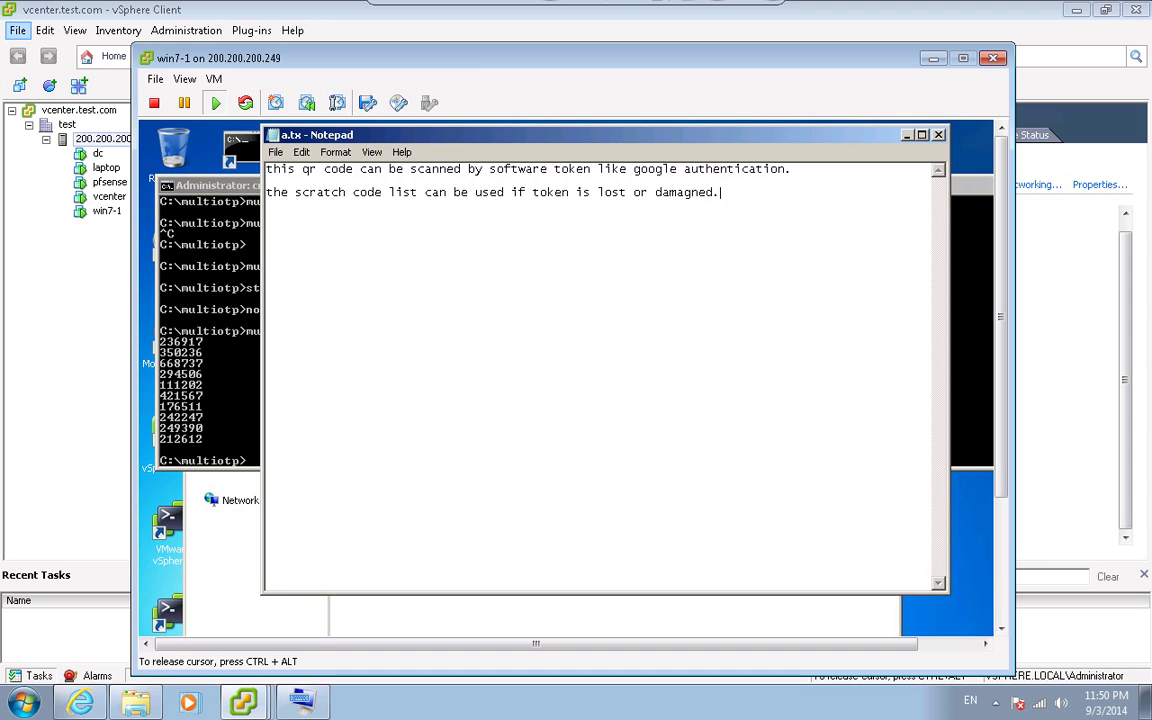
pyautogui.press('BackSpace')
pyautogui.press('BackSpace')
pyautogui.press('BackSpace')
pyautogui.press('BackSpace')
pyautogui.write('ed.')
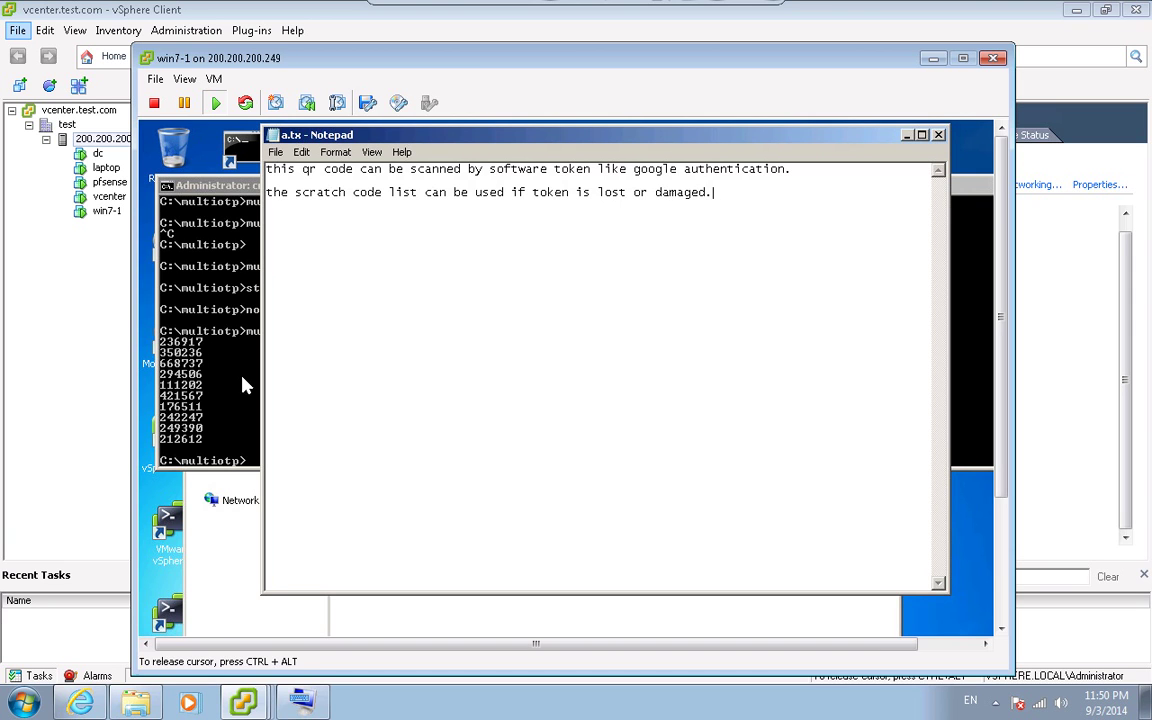
# - Mark the ten generated scratch codes in the command prompt output and copy them
pyautogui.click(210, 368)
pyautogui.click(166, 185)
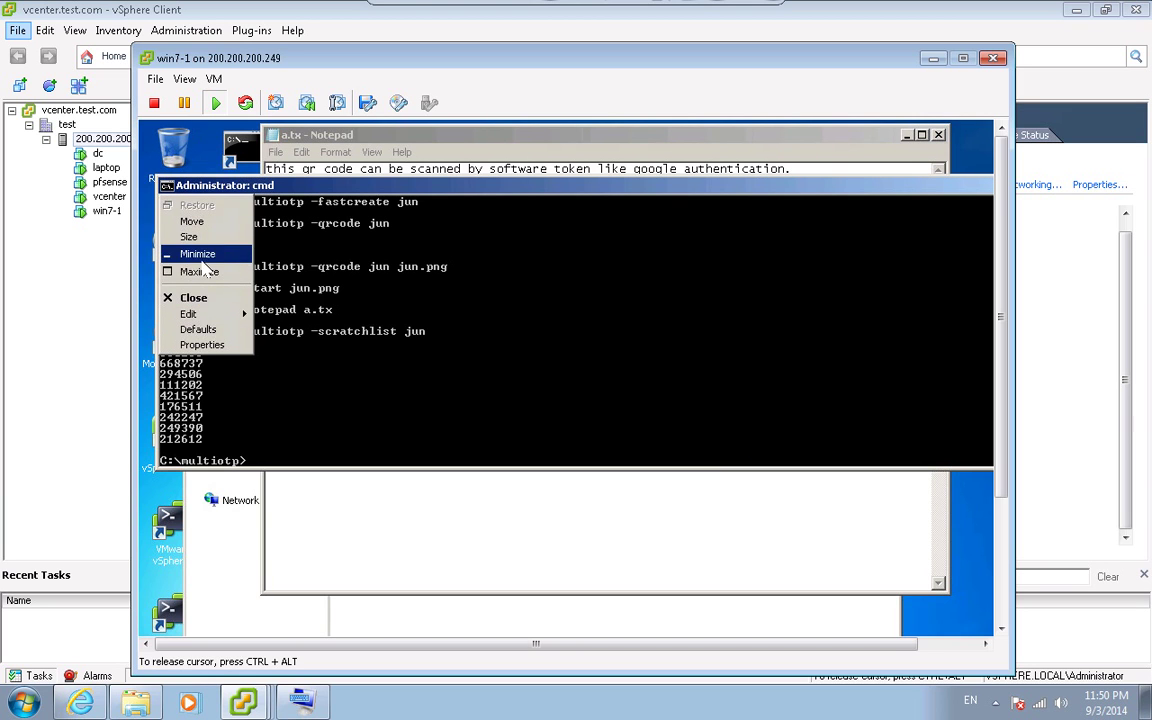
pyautogui.moveTo(220, 313)
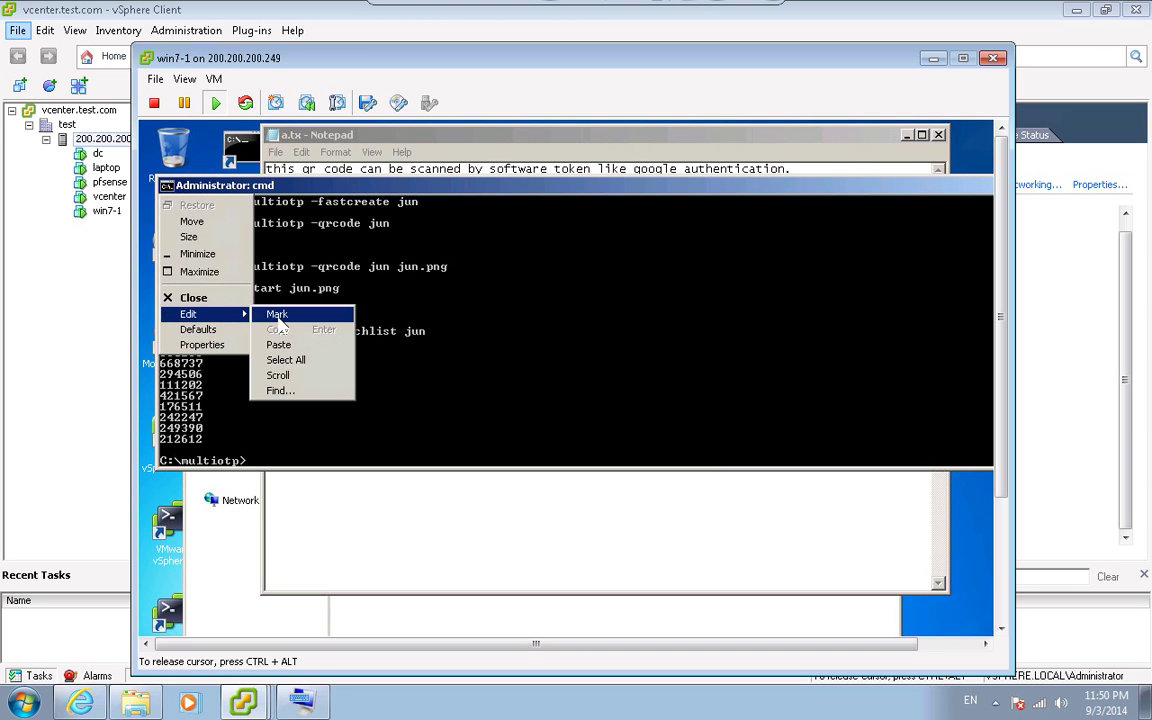
pyautogui.click(277, 315)
pyautogui.click(160, 342)
pyautogui.moveTo(208, 432); pyautogui.dragTo(203, 447)
pyautogui.hotkey('ctrl', 'c')
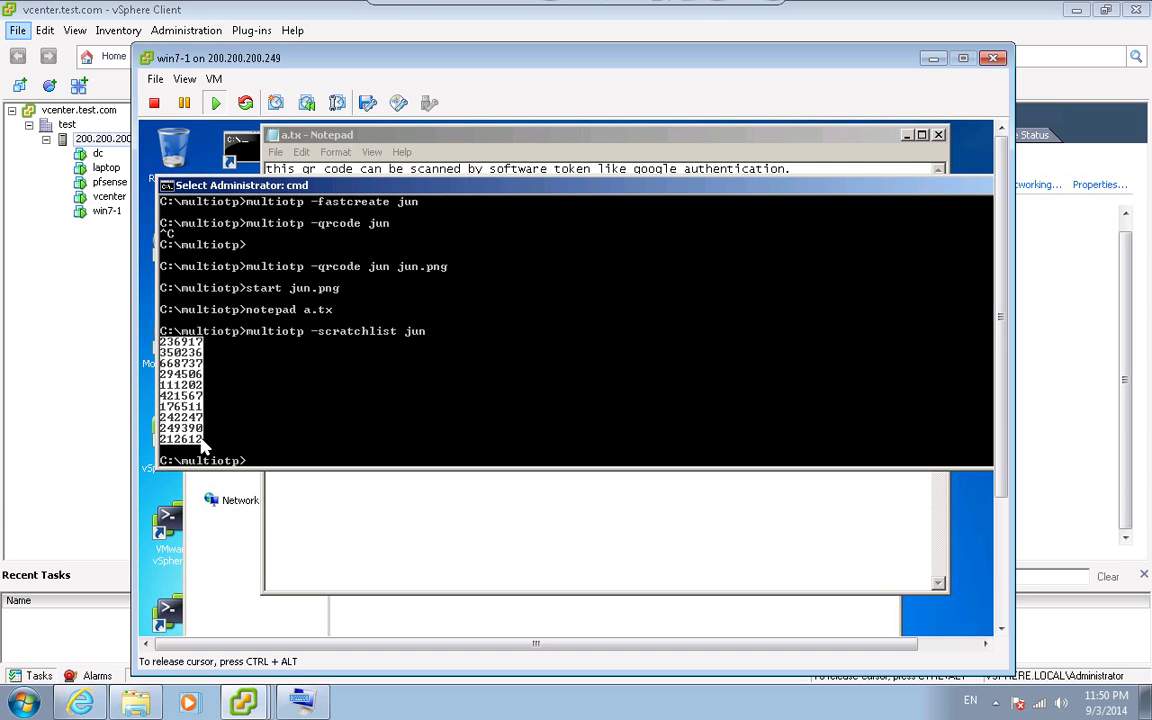
pyautogui.press('Return')
# - Paste the copied scratch code list below the lost or damaged token note in a.tx
pyautogui.click(408, 522)
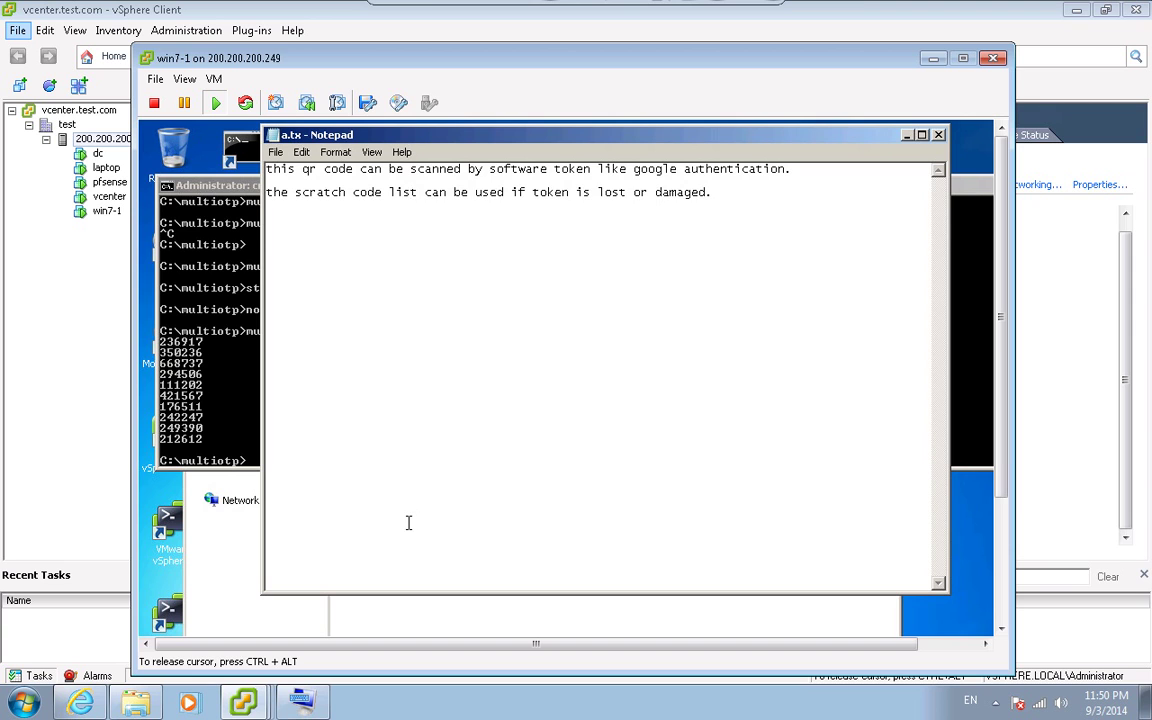
pyautogui.click(416, 192)
pyautogui.press('Return')
pyautogui.press('Return')
pyautogui.press('BackSpace')
pyautogui.press('BackSpace')
pyautogui.hotkey('ctrl', 'v')
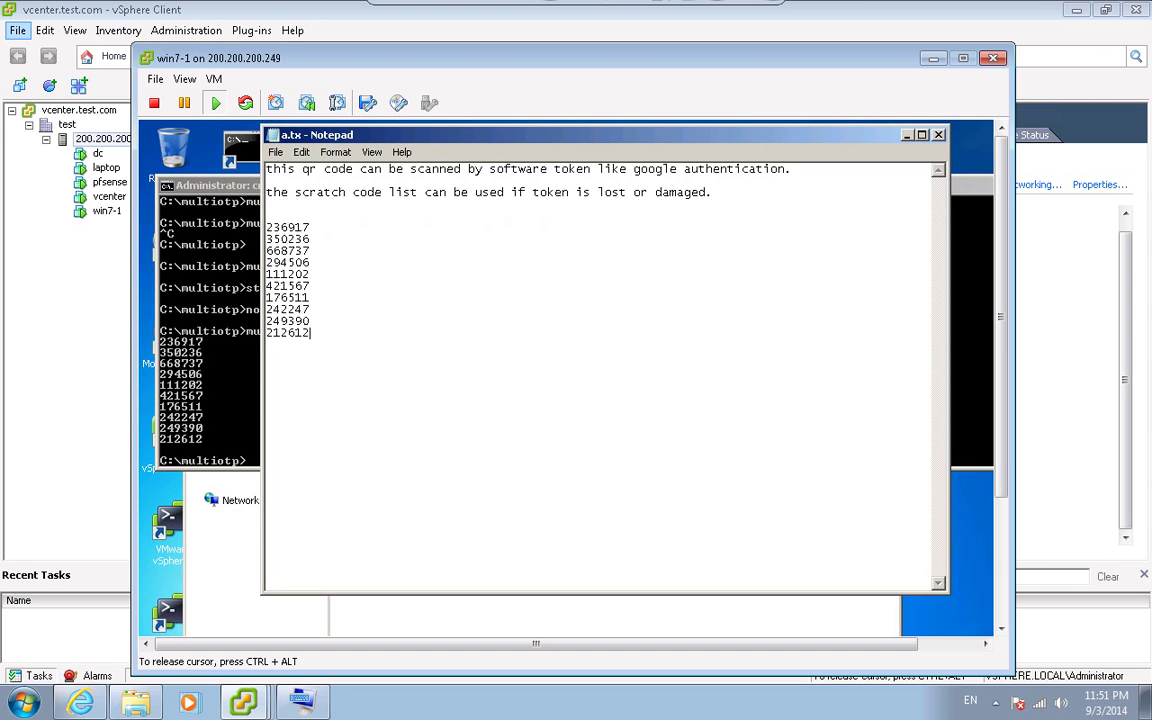
# - Launch Firefox by running start firefox in the command prompt and decline making it the default browser
pyautogui.click(228, 360)
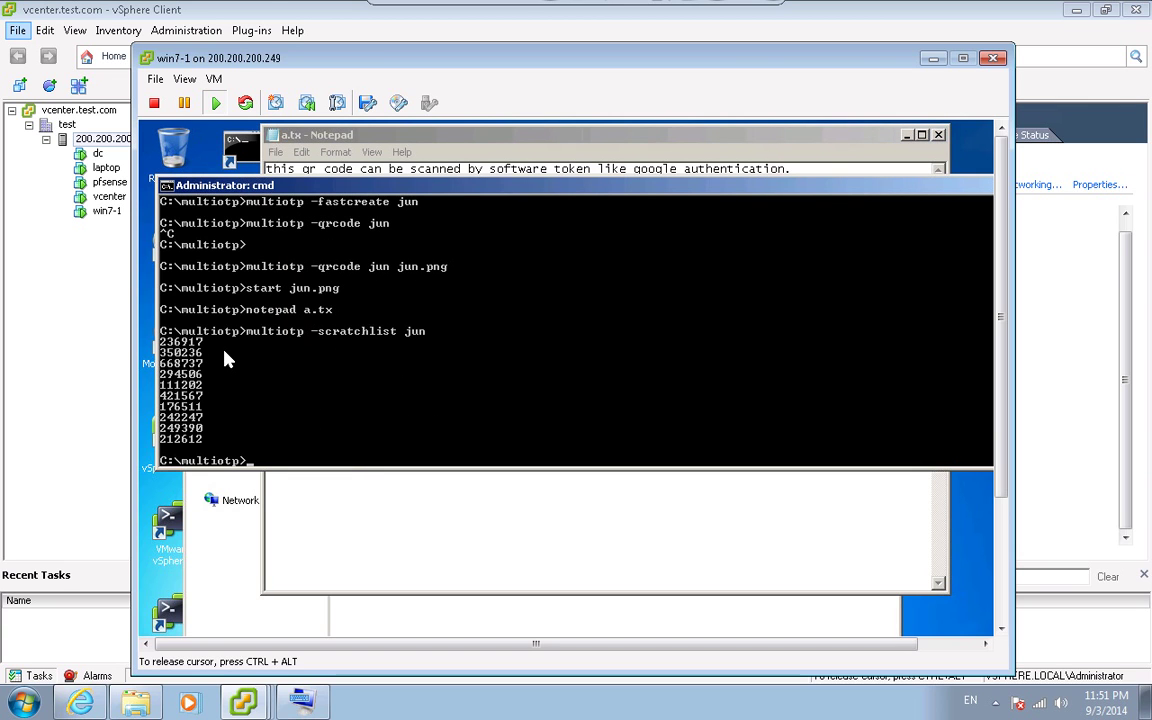
pyautogui.write('f')
pyautogui.write('art firefox')
pyautogui.press('Return')
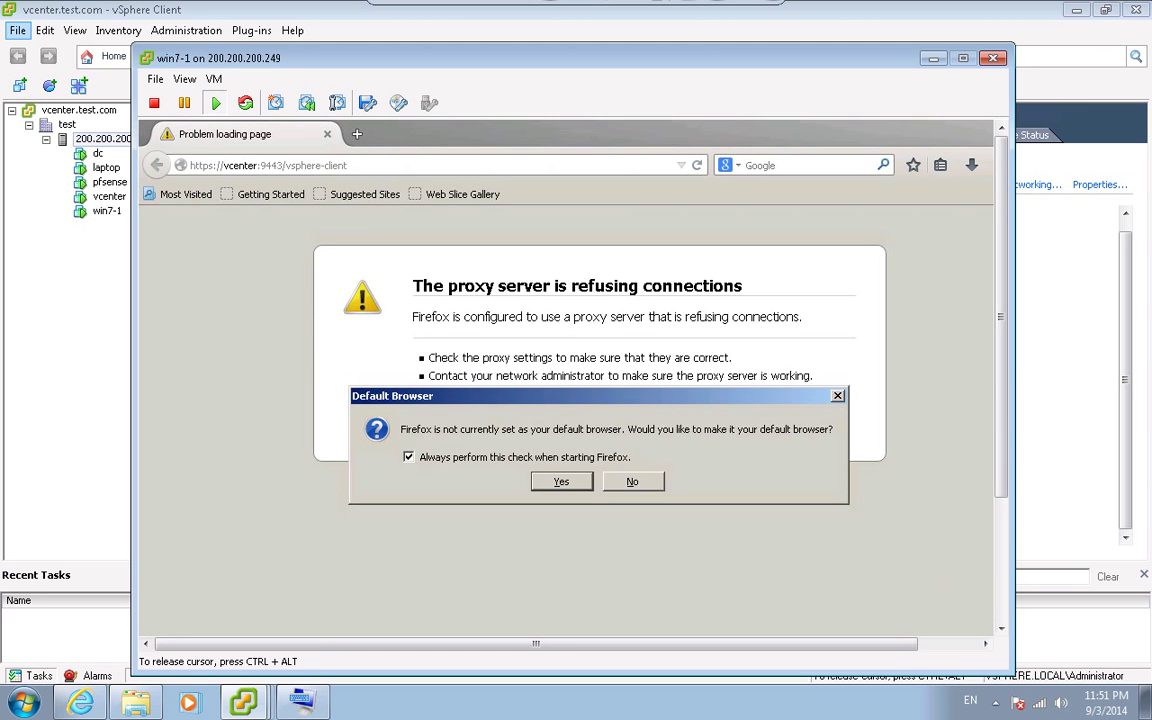
pyautogui.click(648, 482)
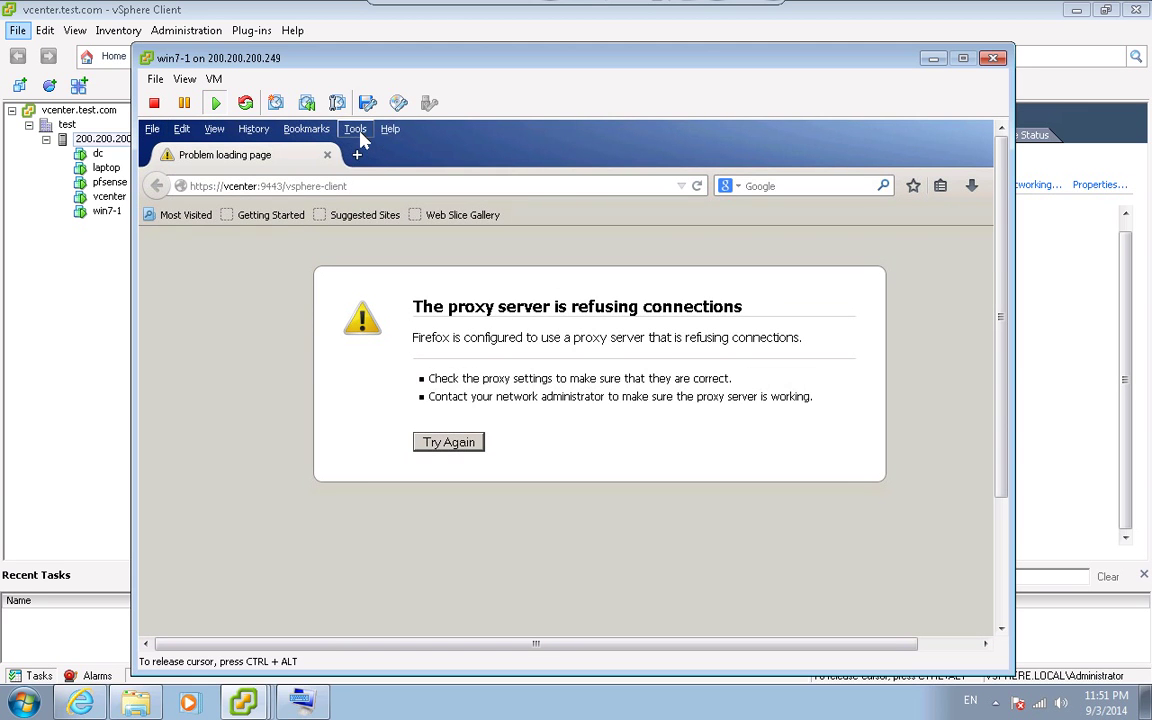
# - Turn off the proxy in Firefox's network connection settings and accept the options
pyautogui.click(356, 129)
pyautogui.press('Return')
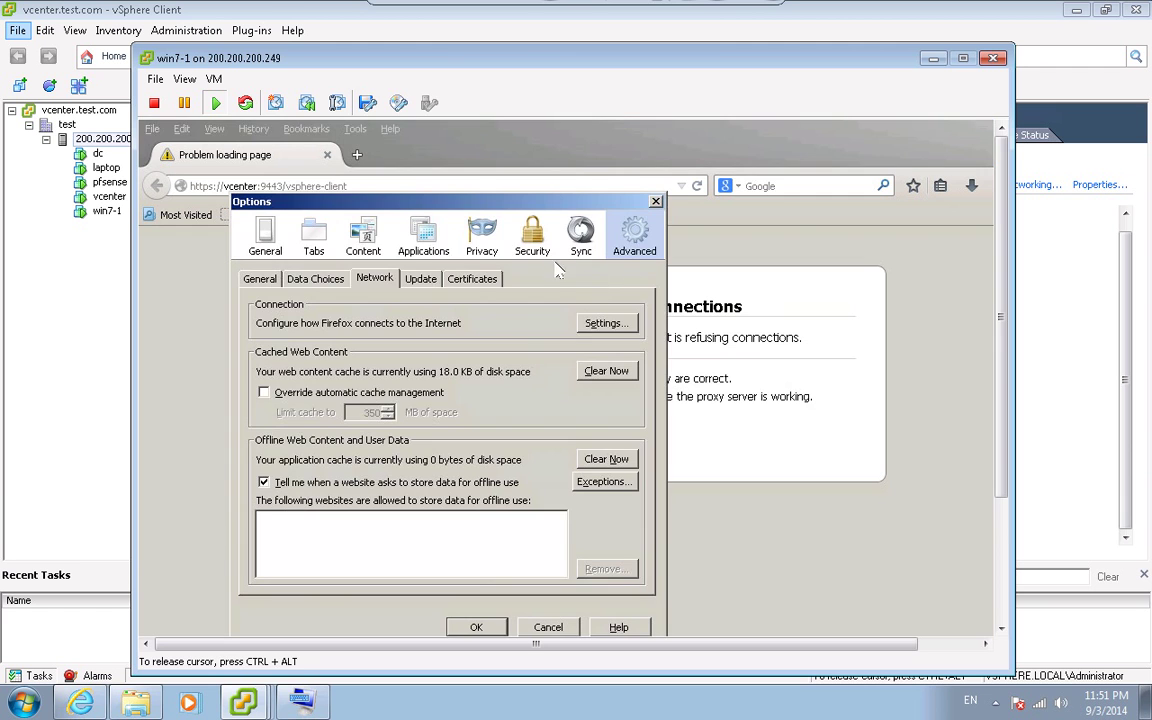
pyautogui.click(597, 330)
pyautogui.click(305, 244)
pyautogui.click(449, 632)
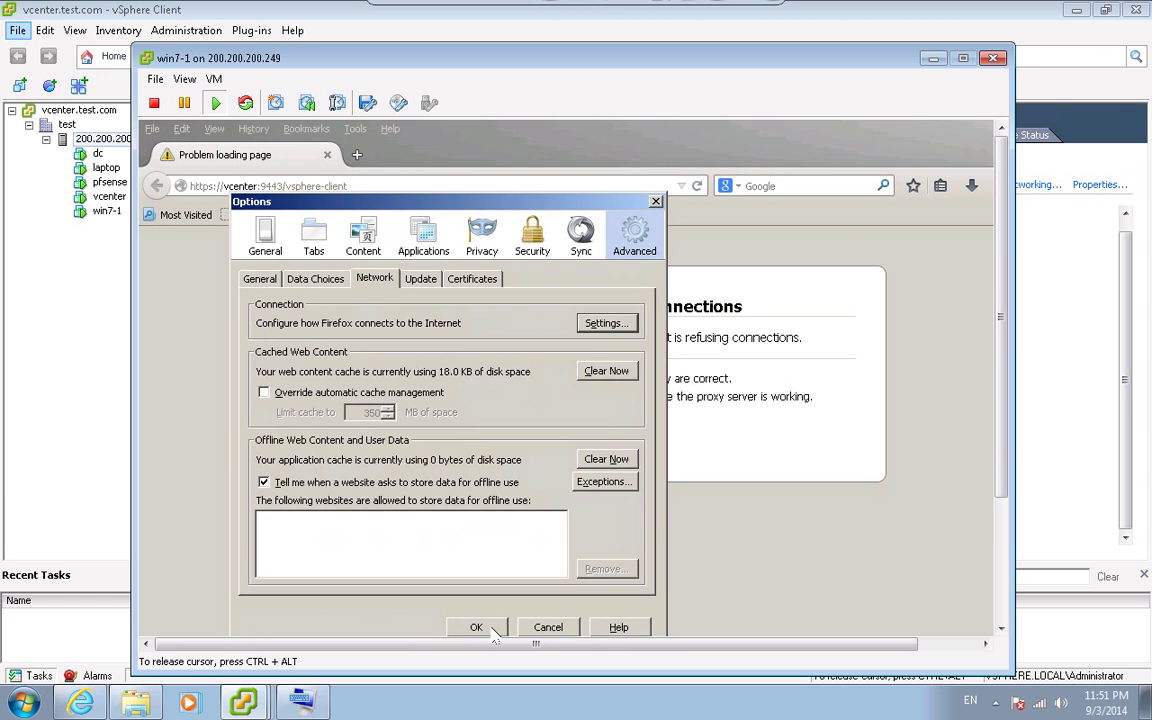
pyautogui.click(472, 627)
# - Load the multiOTP web administration console at 127.0.0.1:8112 in Firefox
pyautogui.click(381, 167)
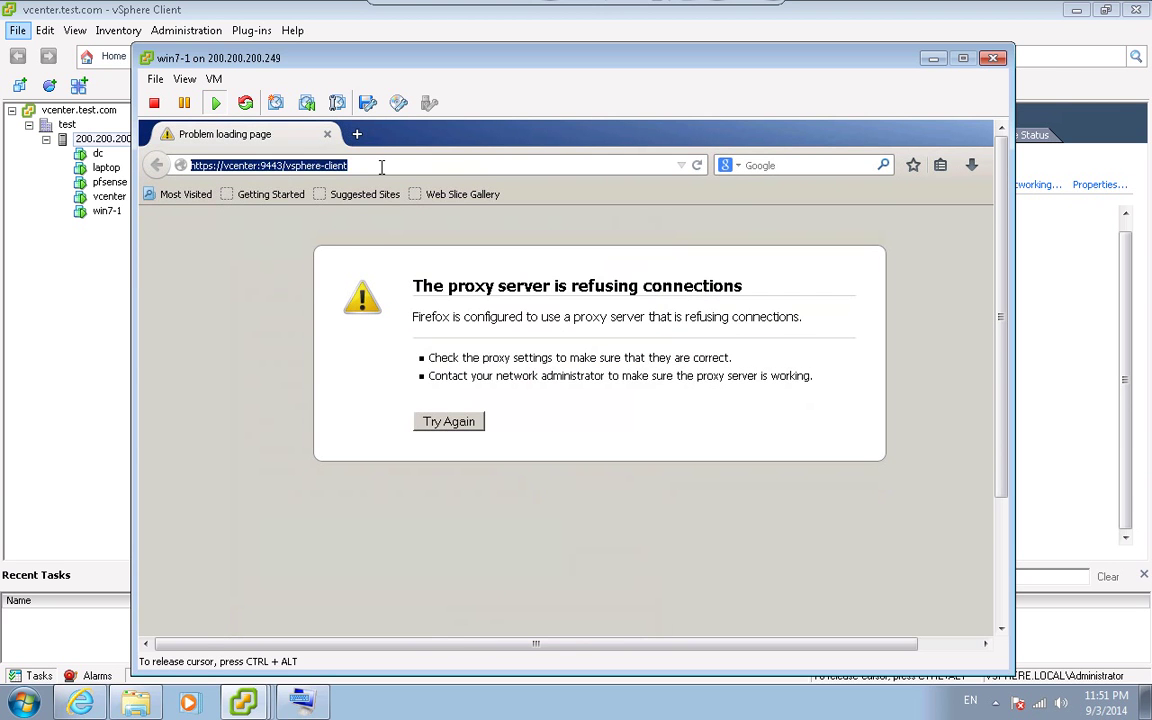
pyautogui.write('127.0.0.1')
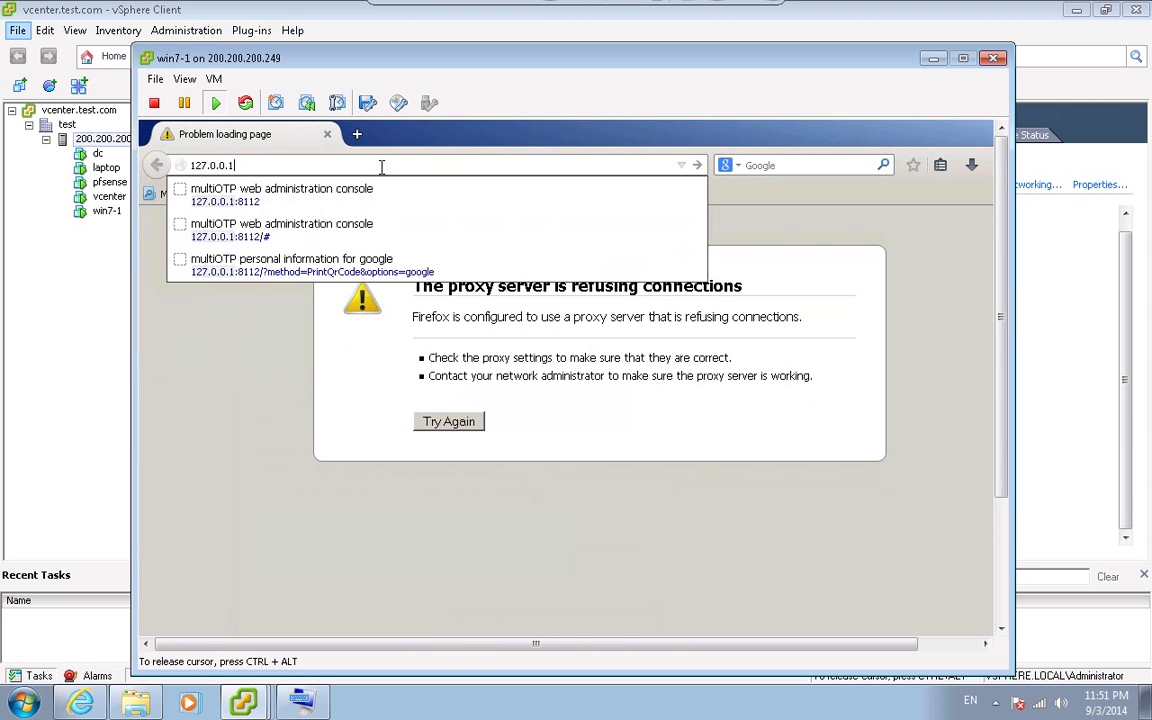
pyautogui.write(':8112')
pyautogui.press('Return')
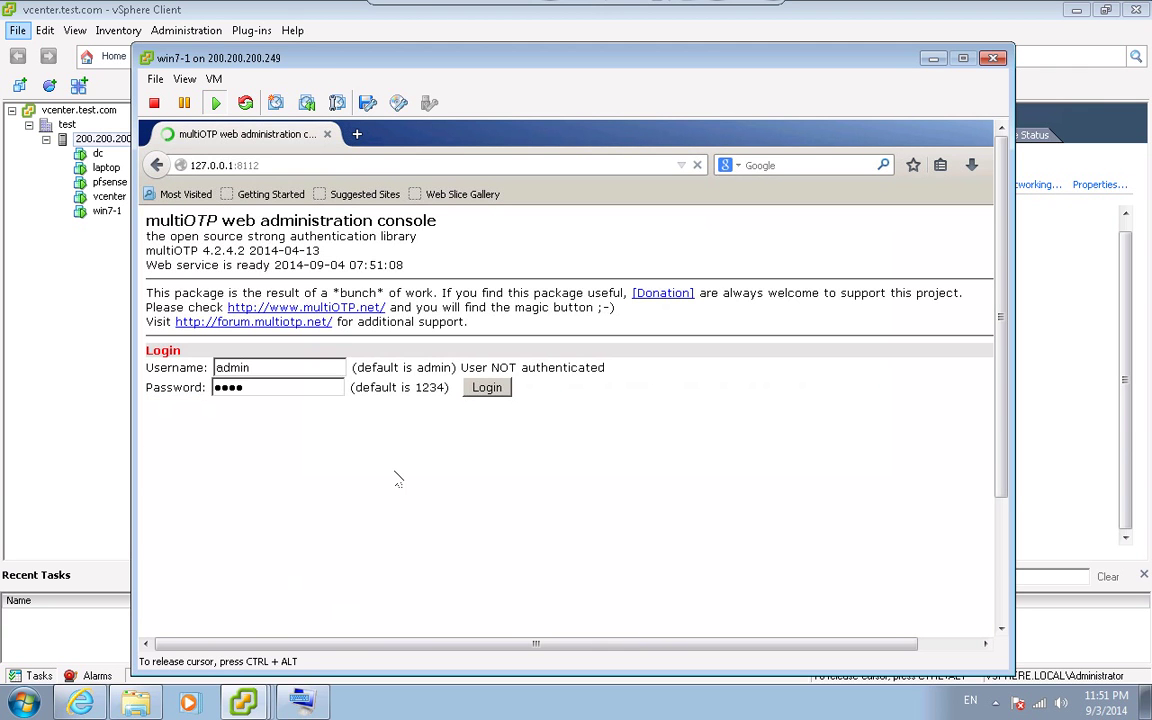
# - Log in to the multiOTP console with the prefilled credentials and open the listed user's printable QR code page
pyautogui.click(505, 394)
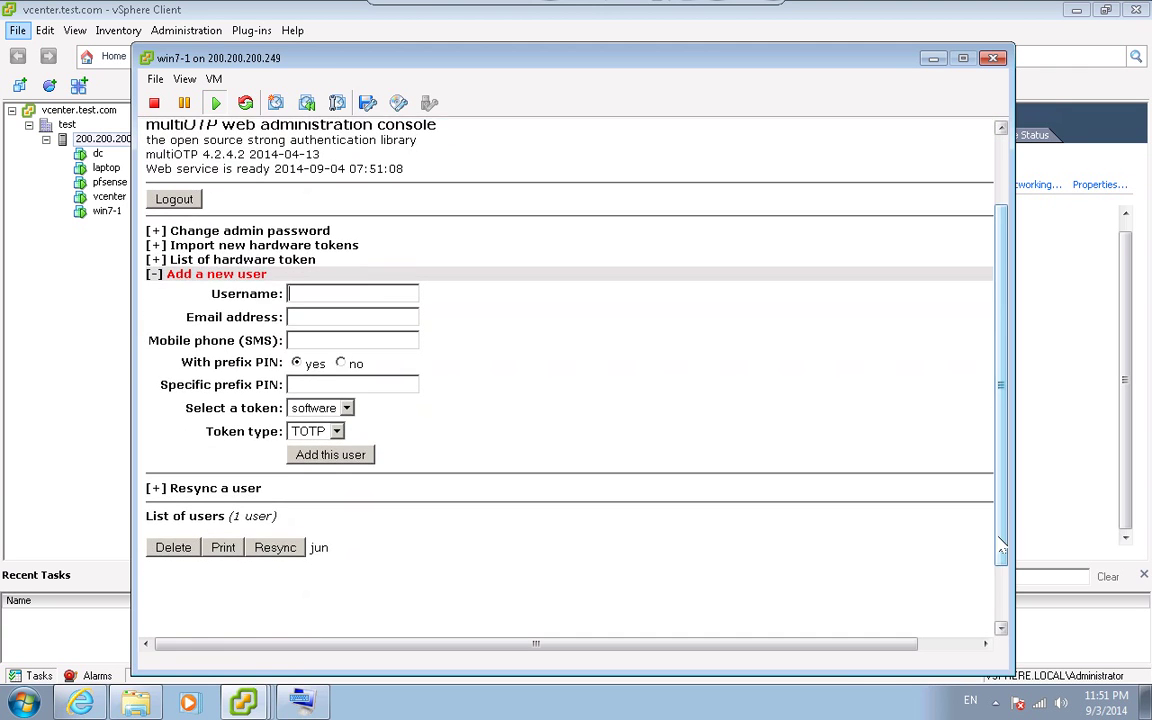
pyautogui.click(223, 549)
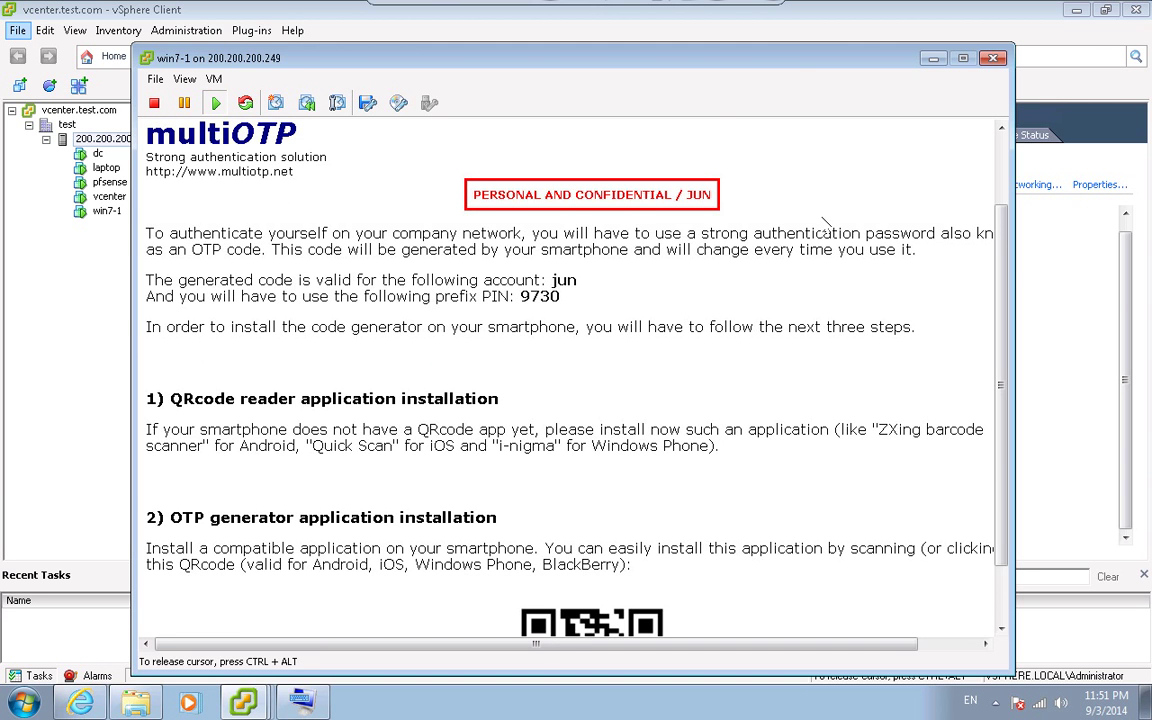
pyautogui.scroll(-2, 1005, 376)
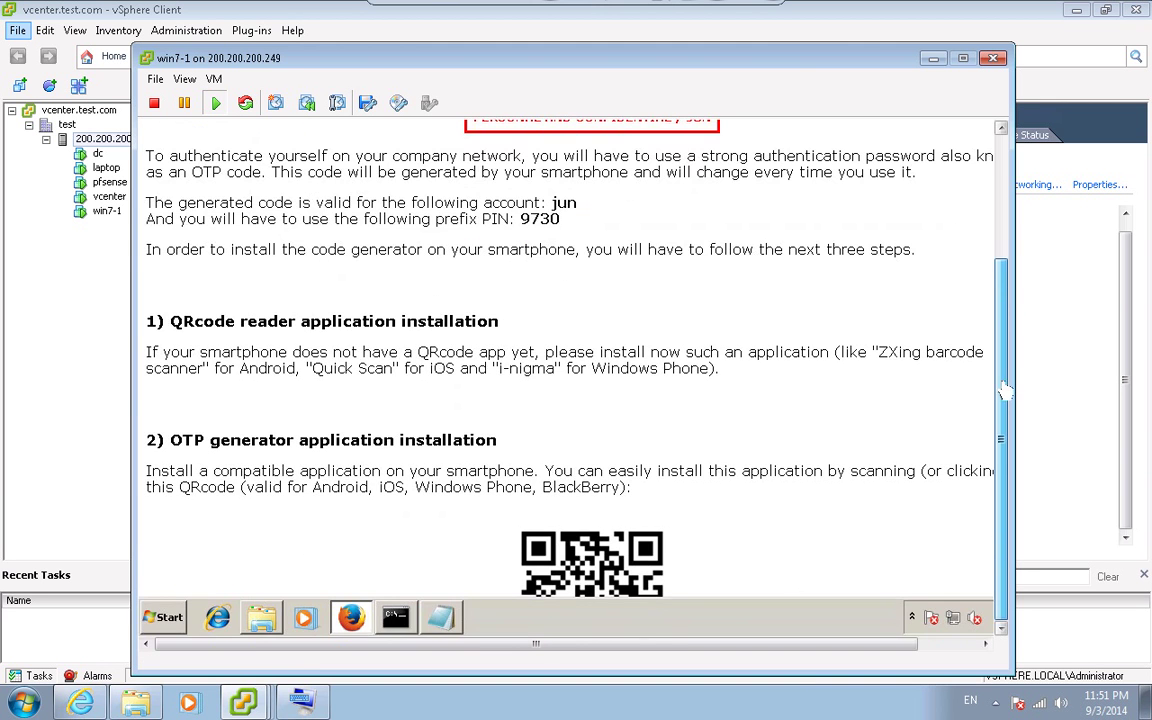
# - Add the line "From web interface, qr code can be printed and user can be deleted or created." below the scratch codes in a.tx
pyautogui.click(445, 620)
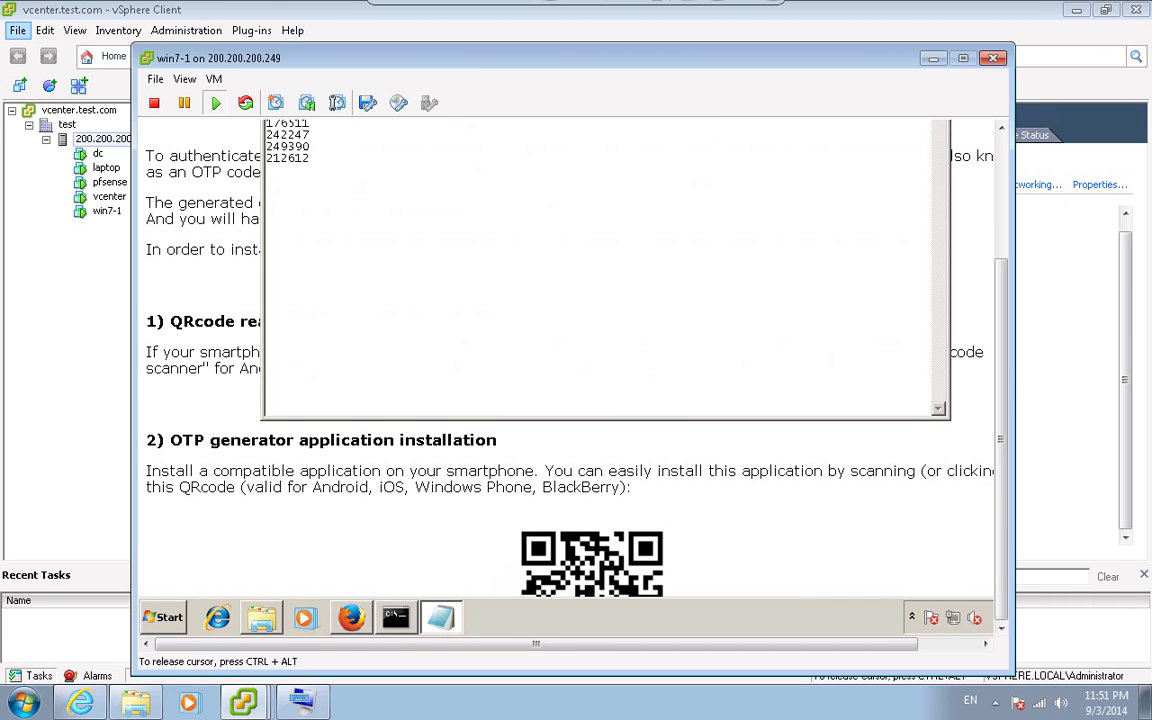
pyautogui.write('From web interface, qr code')
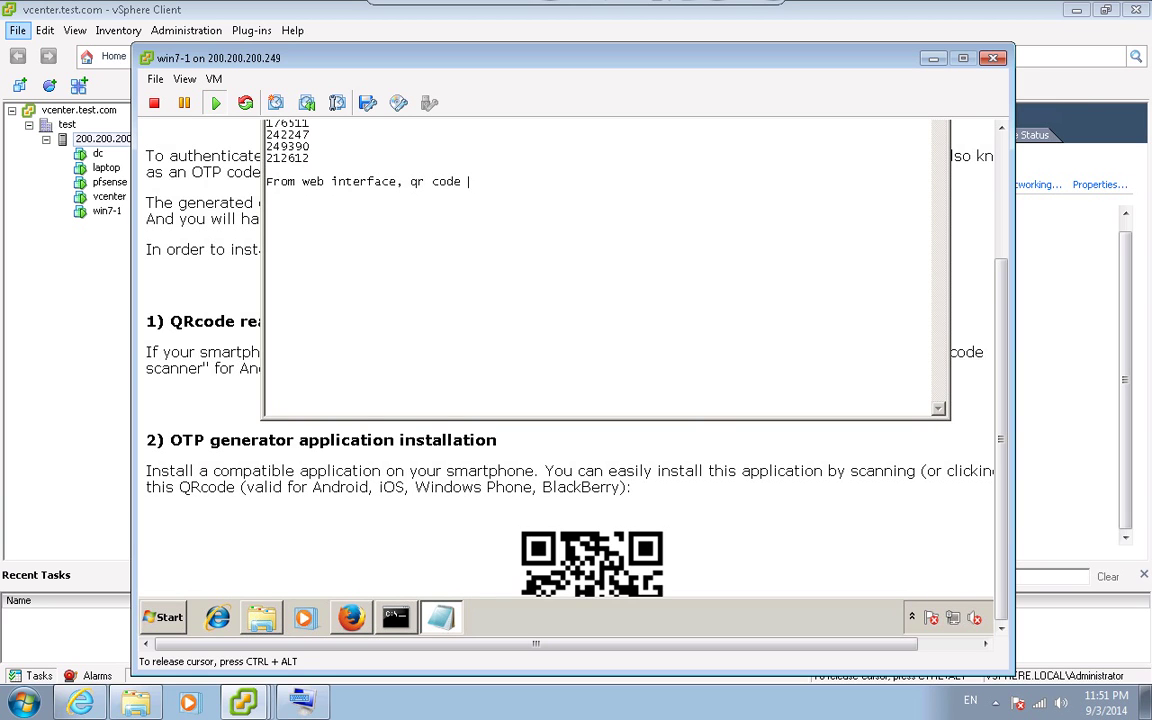
pyautogui.write(' can be prin')
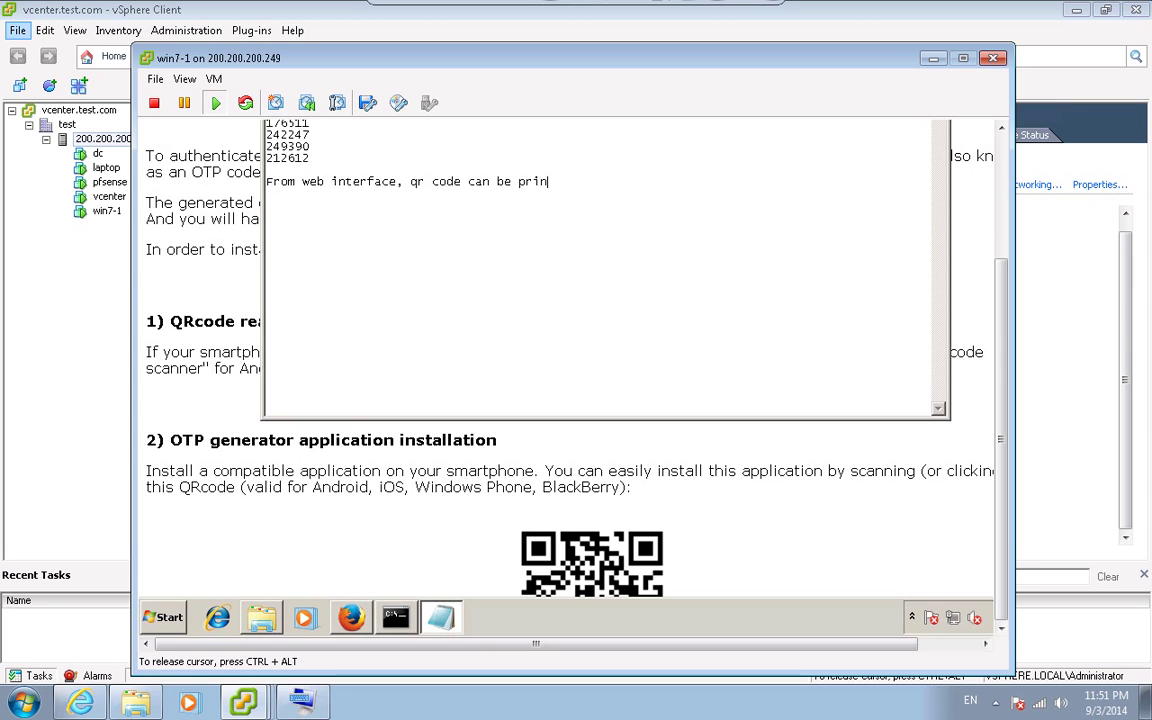
pyautogui.write('ted and user can be deleted or created.')
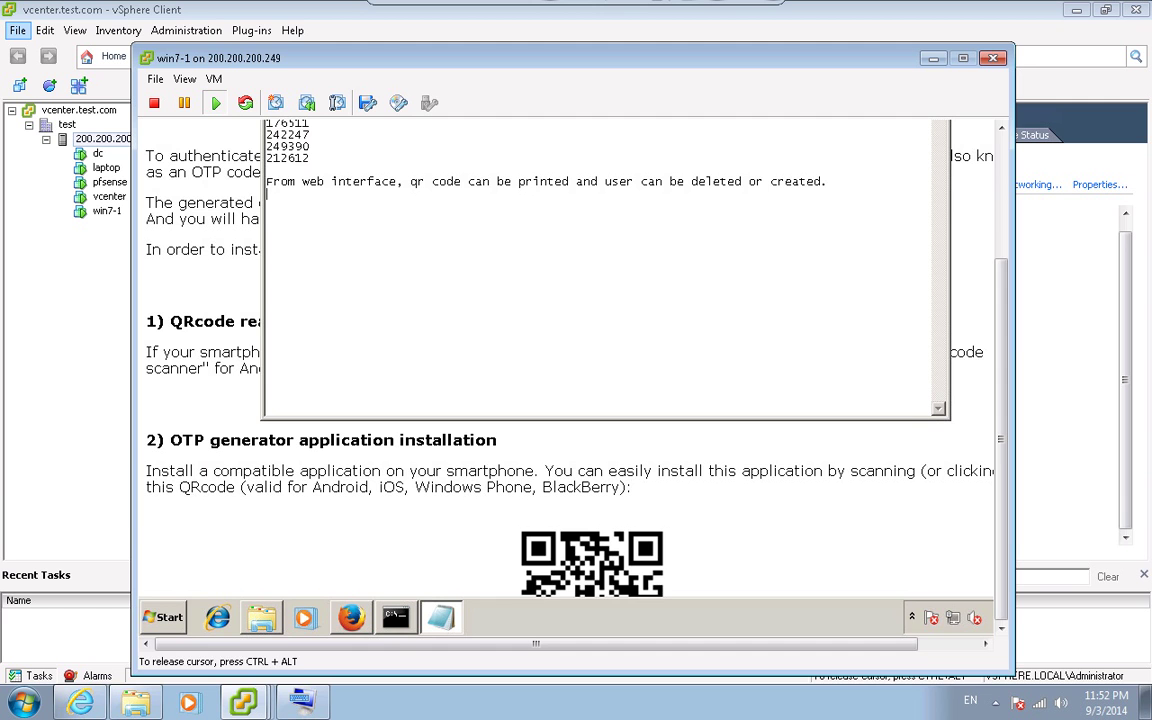
pyautogui.click(1005, 155)
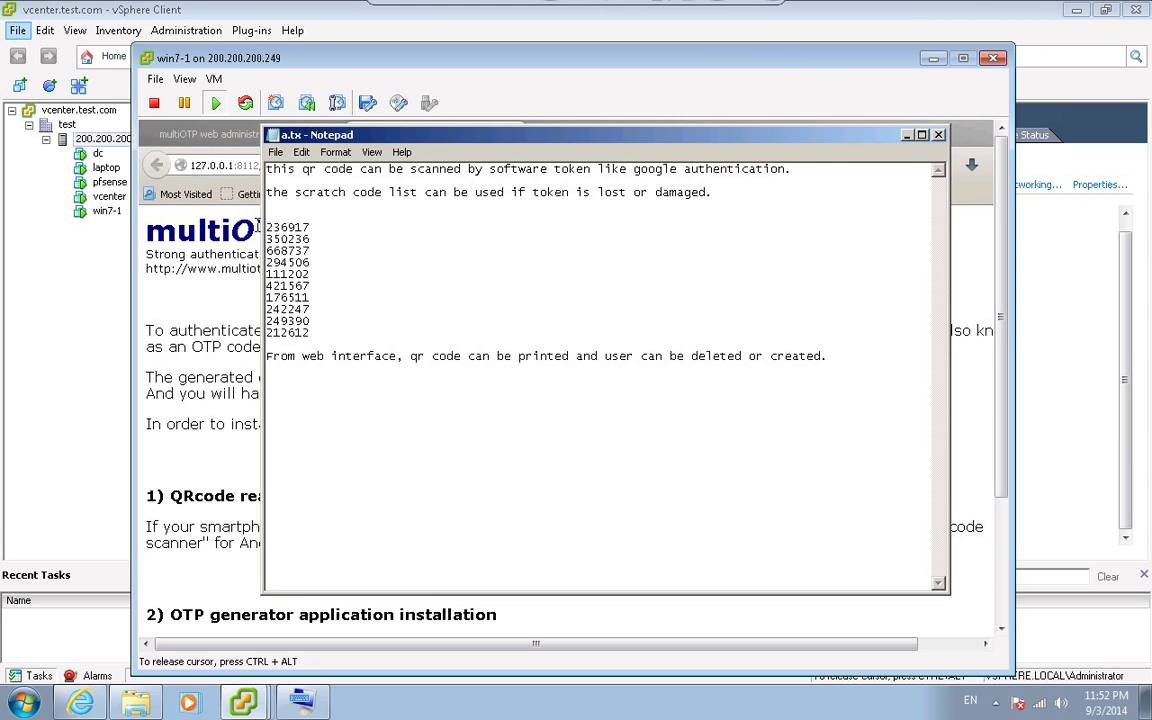
# - Close the multiOTP pages in Firefox and start Internet Explorer from the command prompt
pyautogui.click(938, 134)
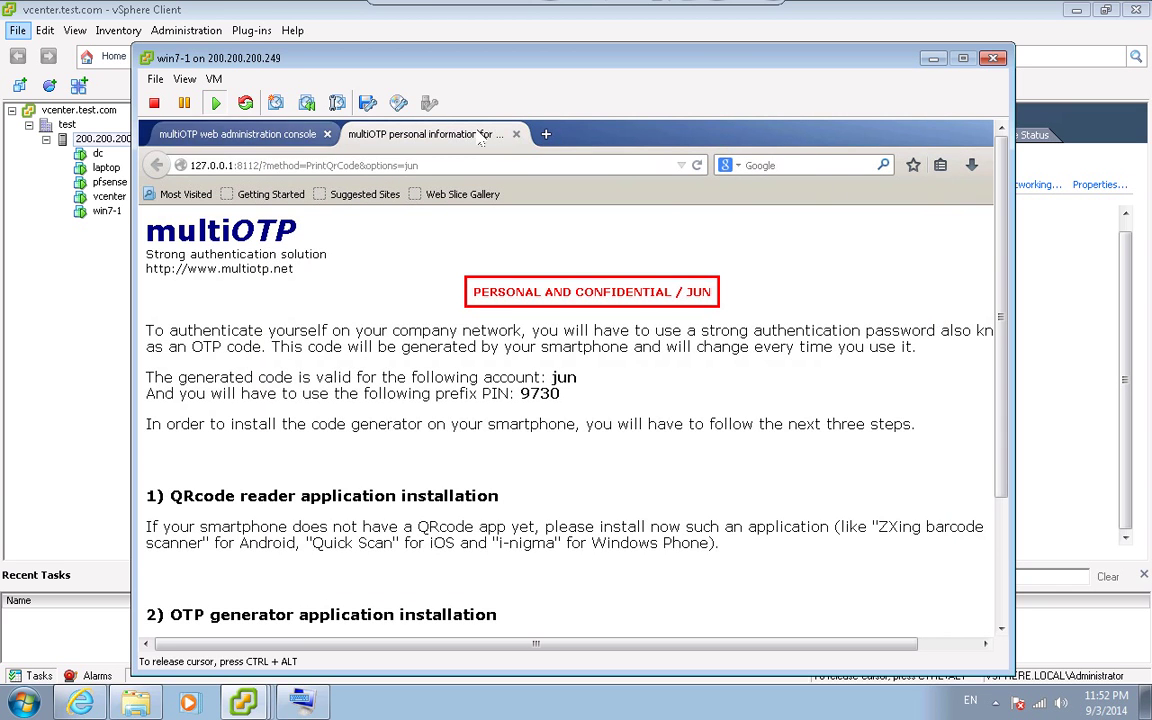
pyautogui.click(516, 134)
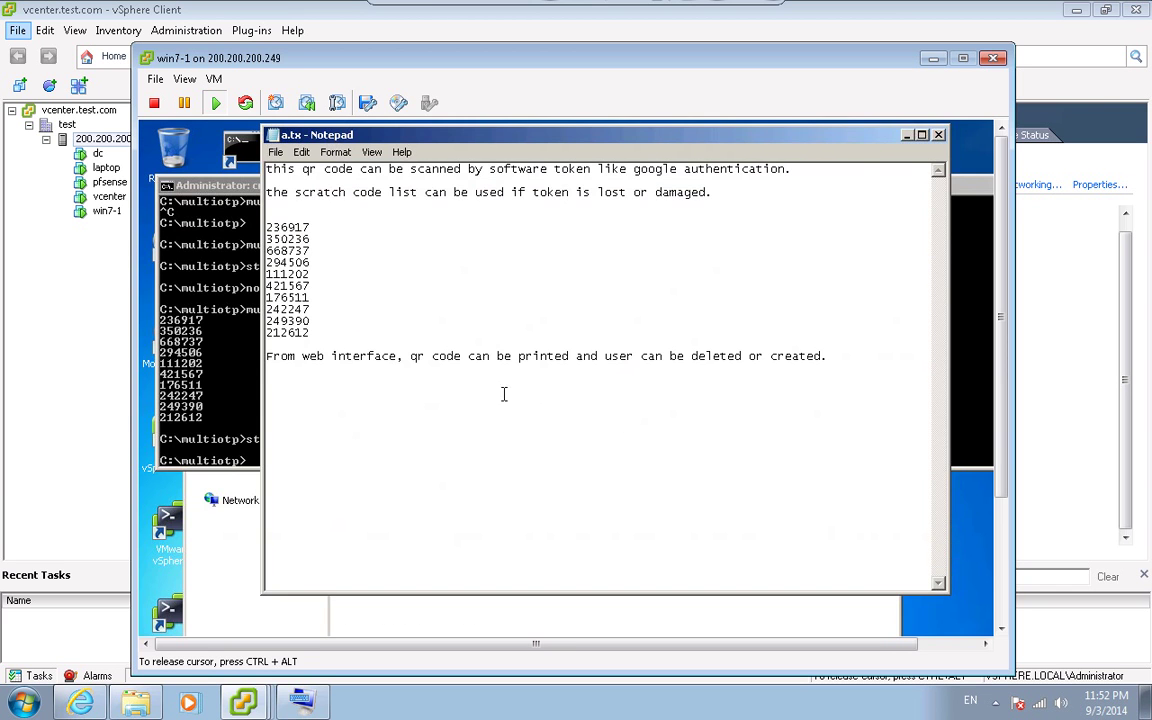
pyautogui.click(183, 383)
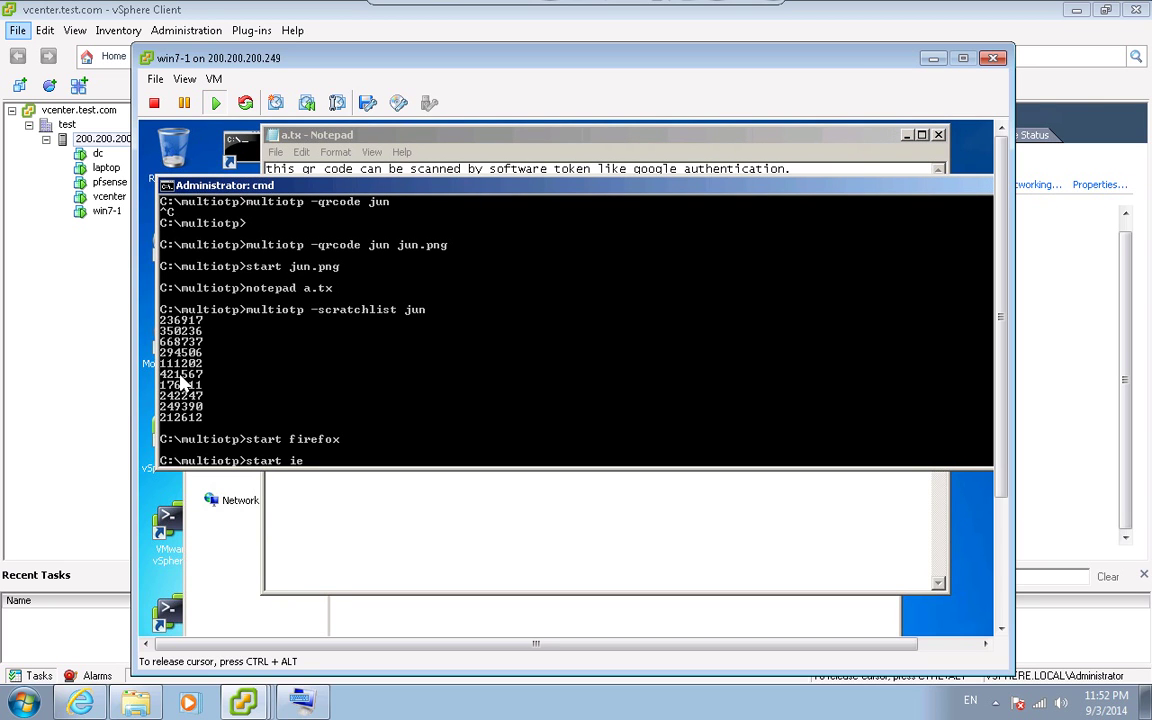
pyautogui.write('start iexplorer')
pyautogui.press('Return')
pyautogui.press('Return')
pyautogui.press('Up')
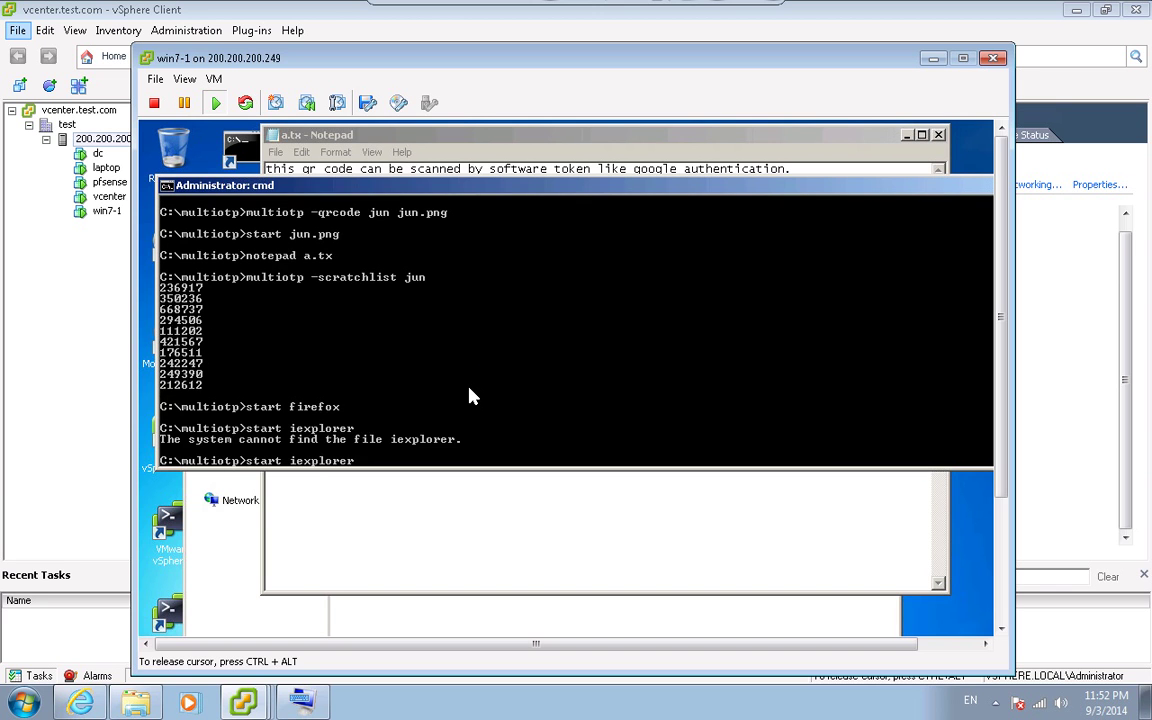
pyautogui.press('Return')
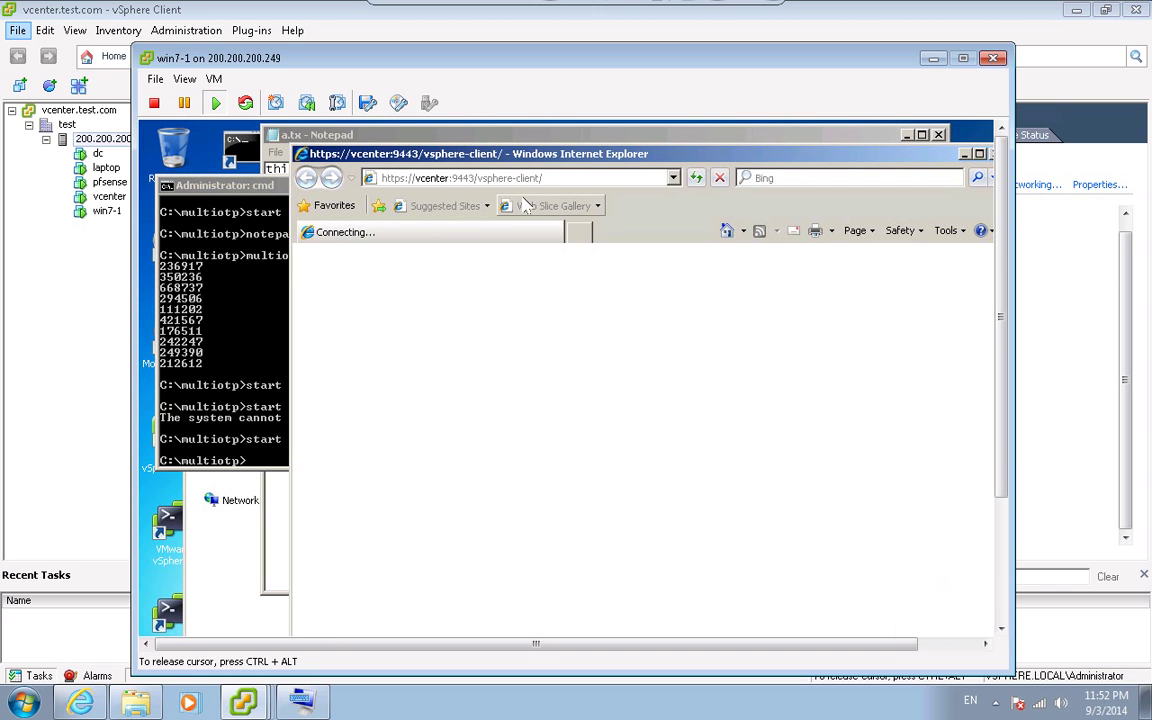
# - Disable the LAN proxy server in Internet Explorer's Internet Options and accept the settings
pyautogui.press('alt')
pyautogui.click(460, 203)
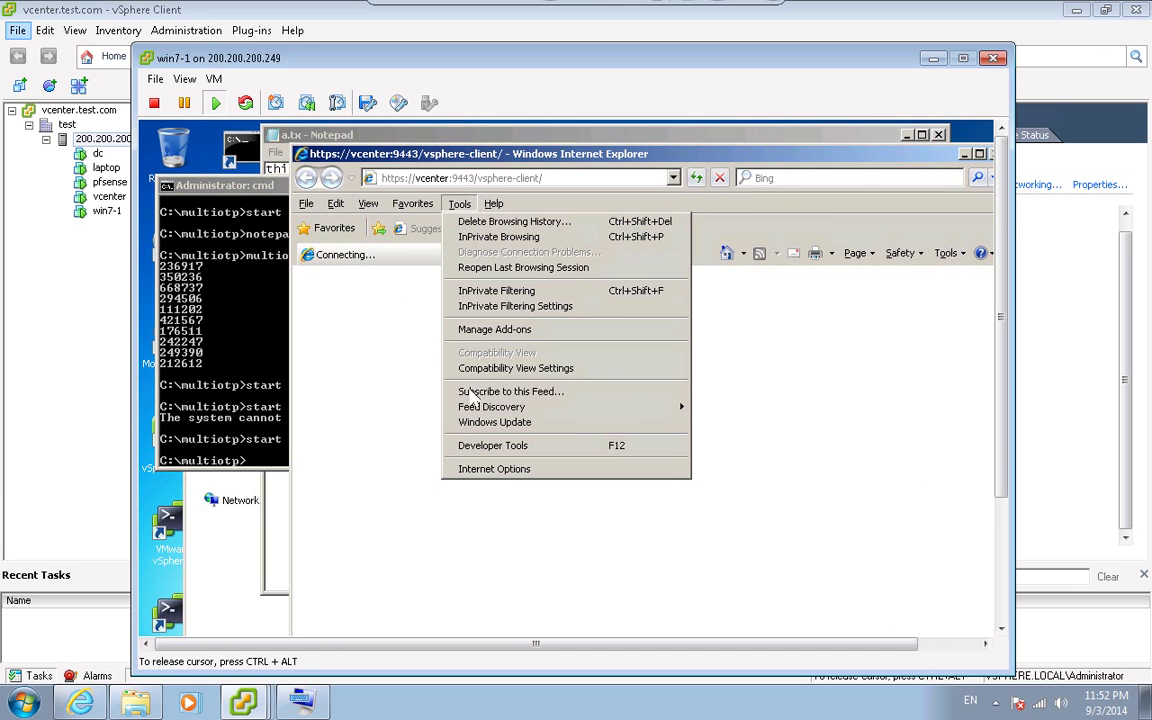
pyautogui.click(490, 469)
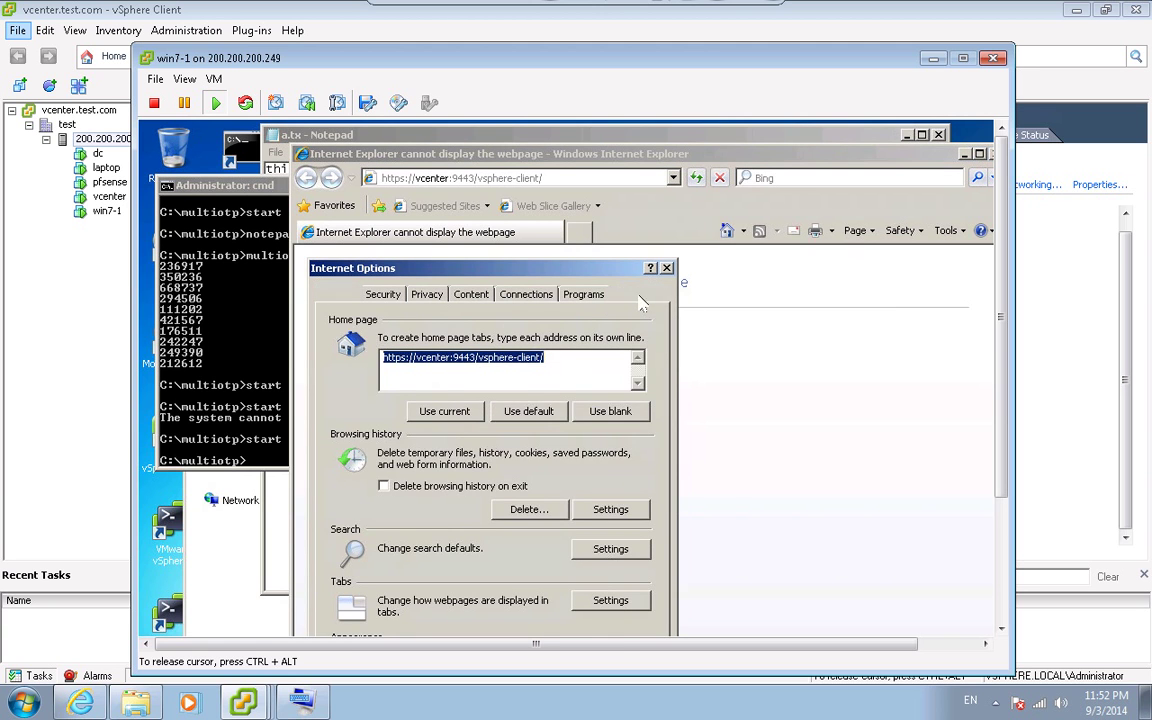
pyautogui.click(638, 297)
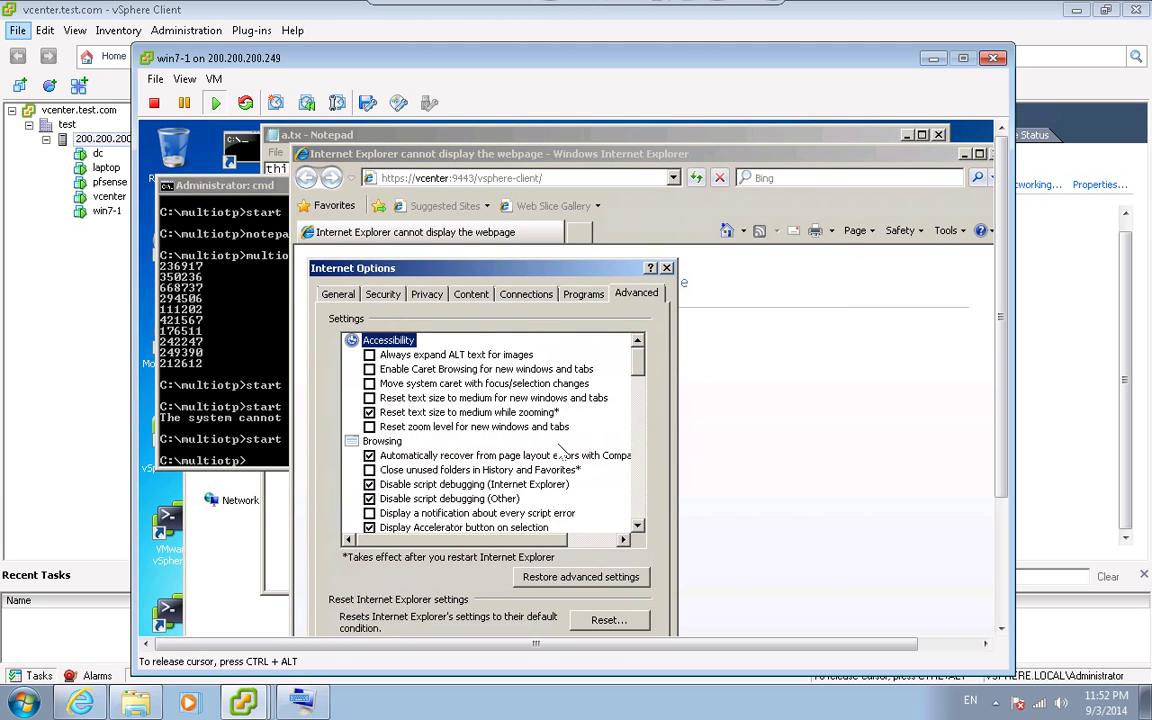
pyautogui.click(524, 297)
pyautogui.click(591, 613)
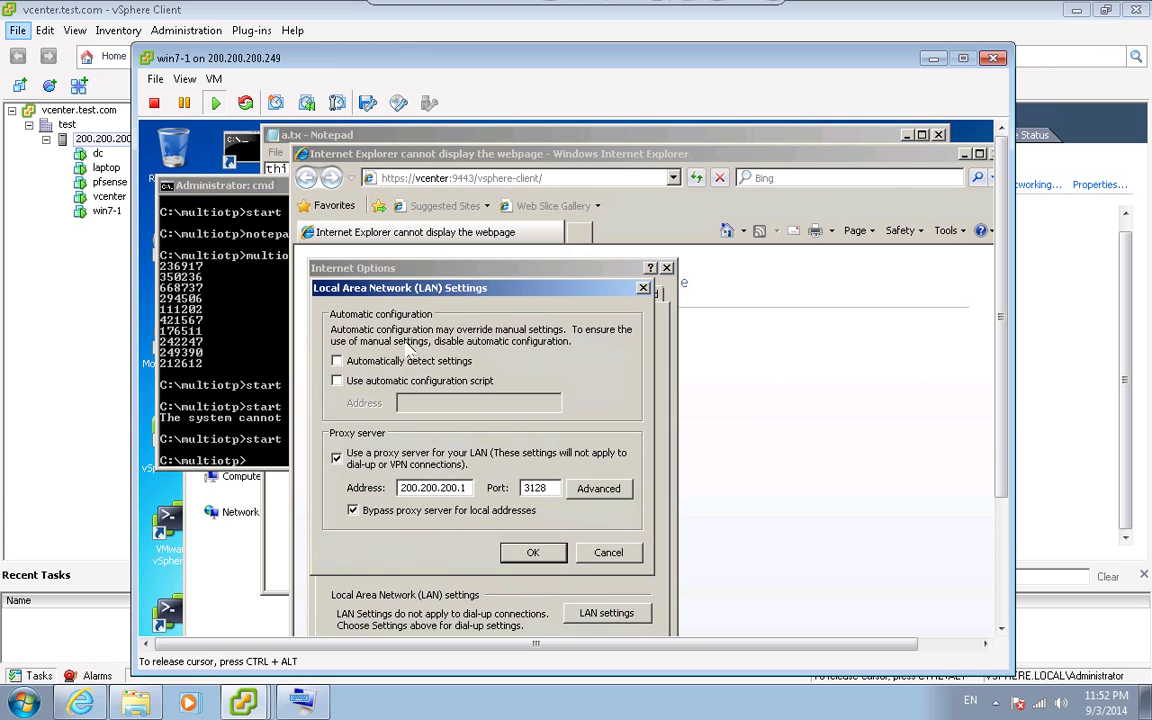
pyautogui.click(336, 457)
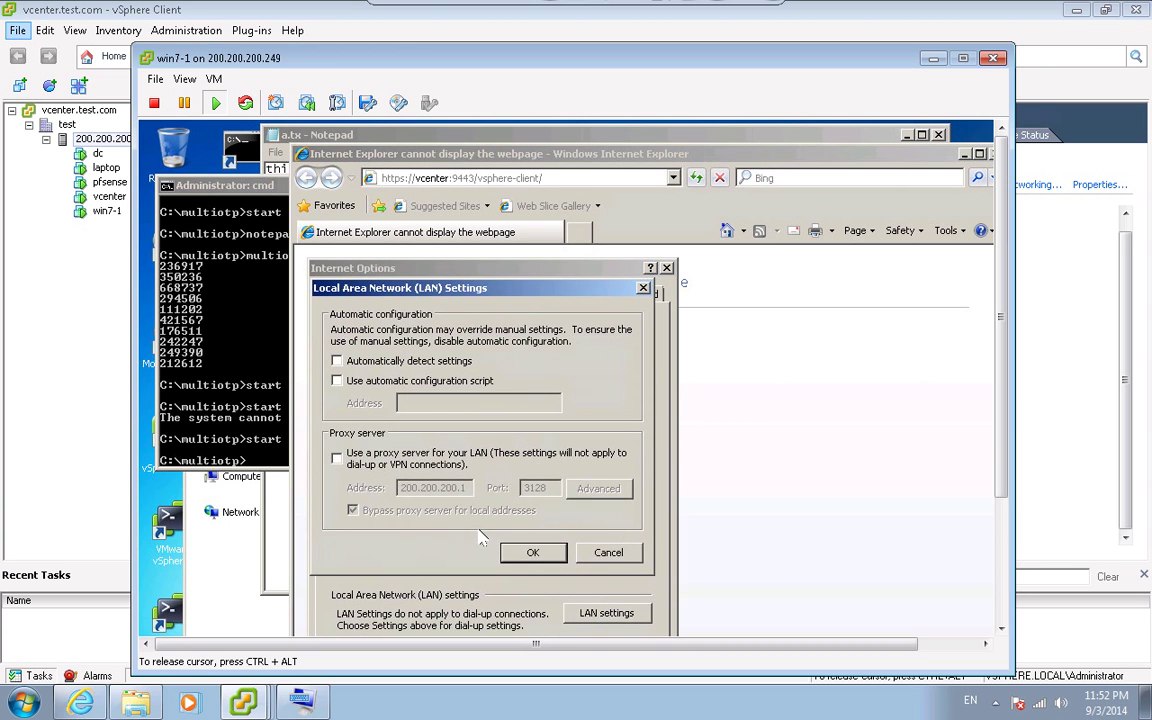
pyautogui.click(530, 553)
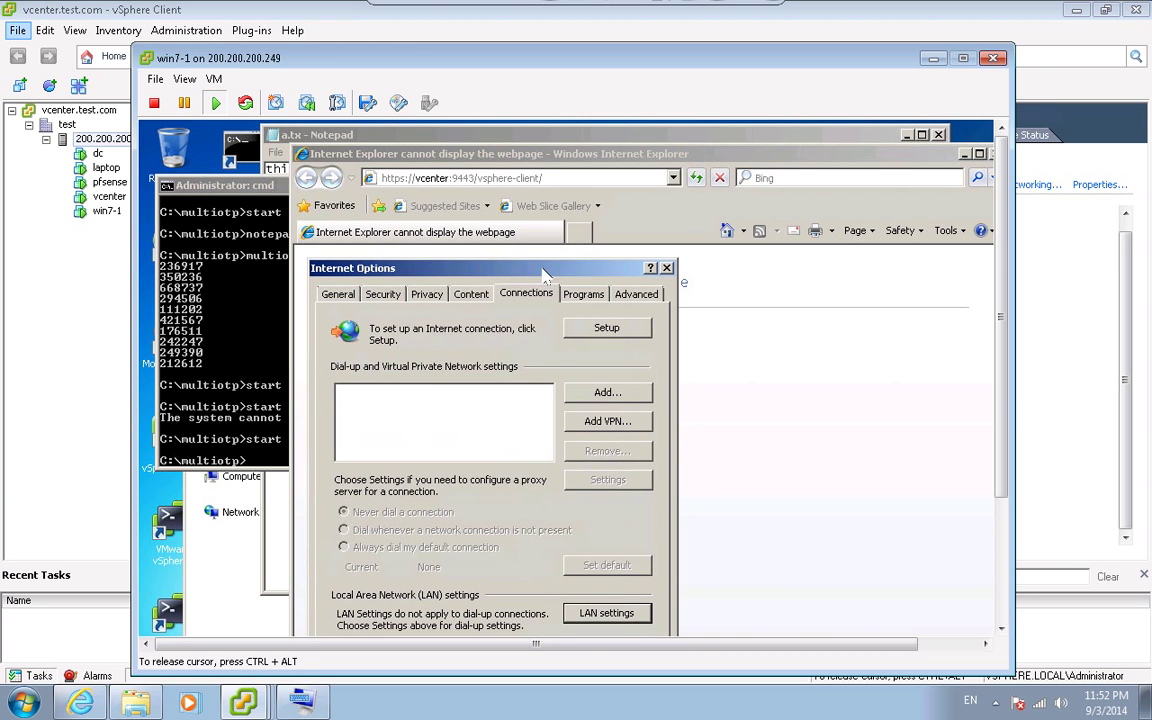
pyautogui.moveTo(492, 264); pyautogui.dragTo(489, 192)
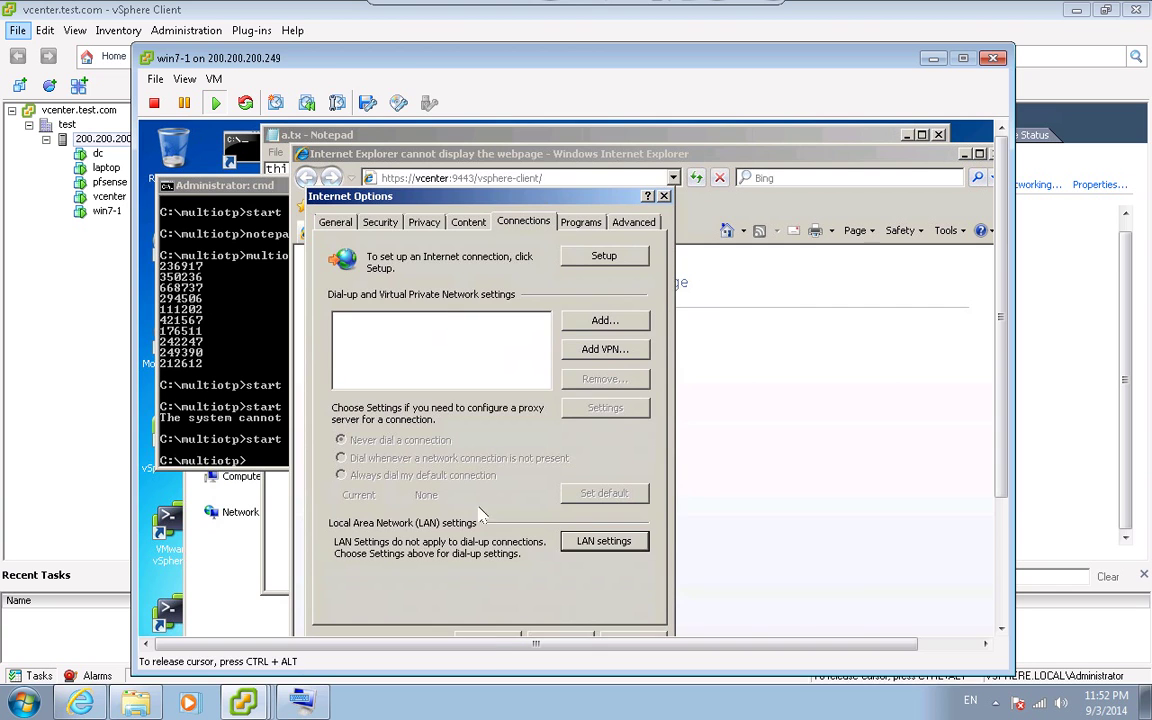
pyautogui.click(489, 637)
# - Open Network Connections with ncpa.cpl and review the Local Area Connection's TCP/IPv4 address, gateway and DNS settings
pyautogui.click(219, 407)
pyautogui.write('ncpa.cpl')
pyautogui.press('Return')
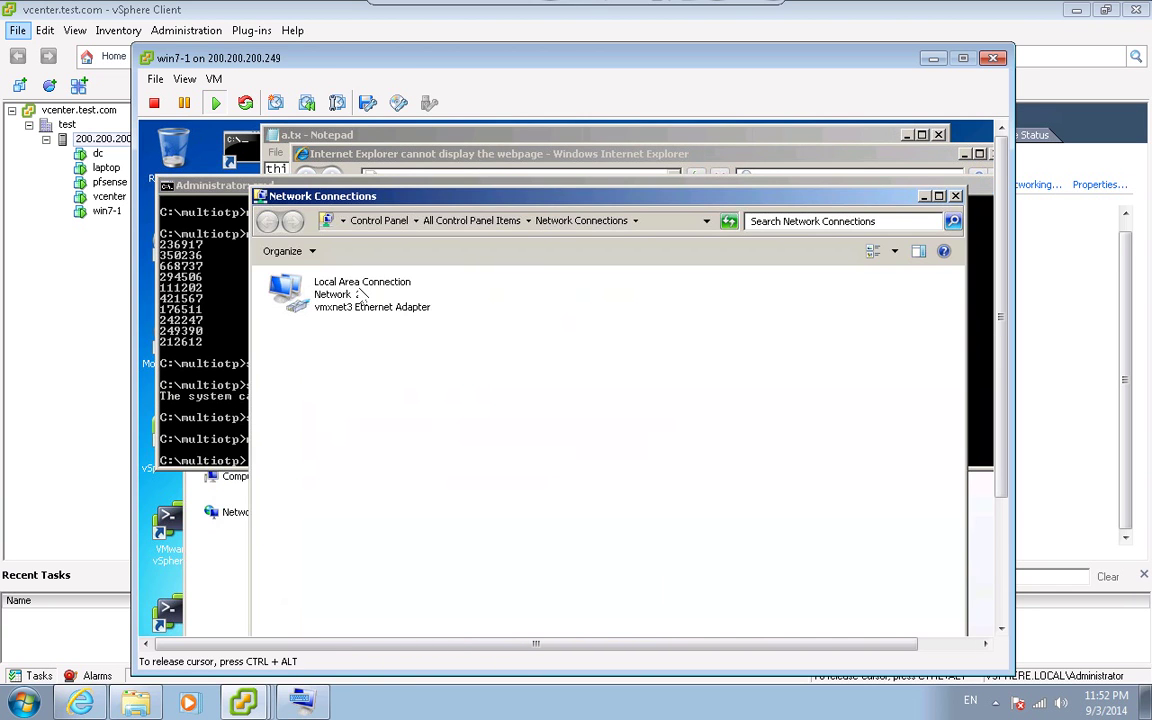
pyautogui.rightClick(359, 289)
pyautogui.click(437, 432)
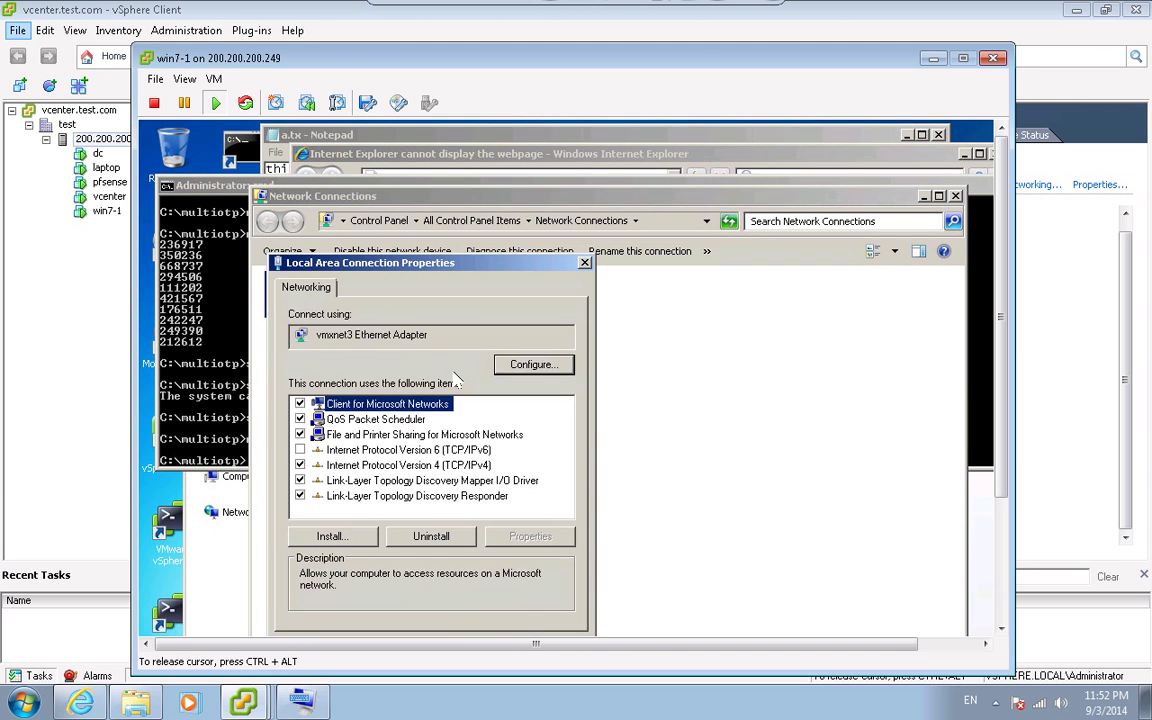
pyautogui.doubleClick(408, 465)
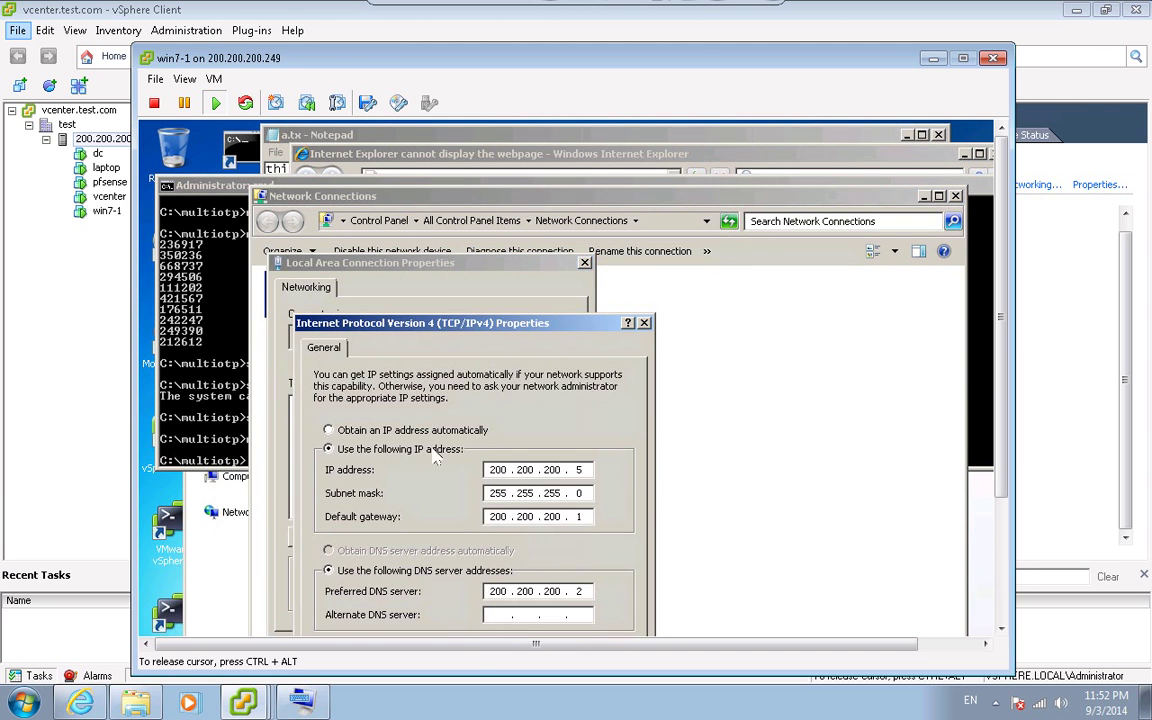
pyautogui.press('Return')
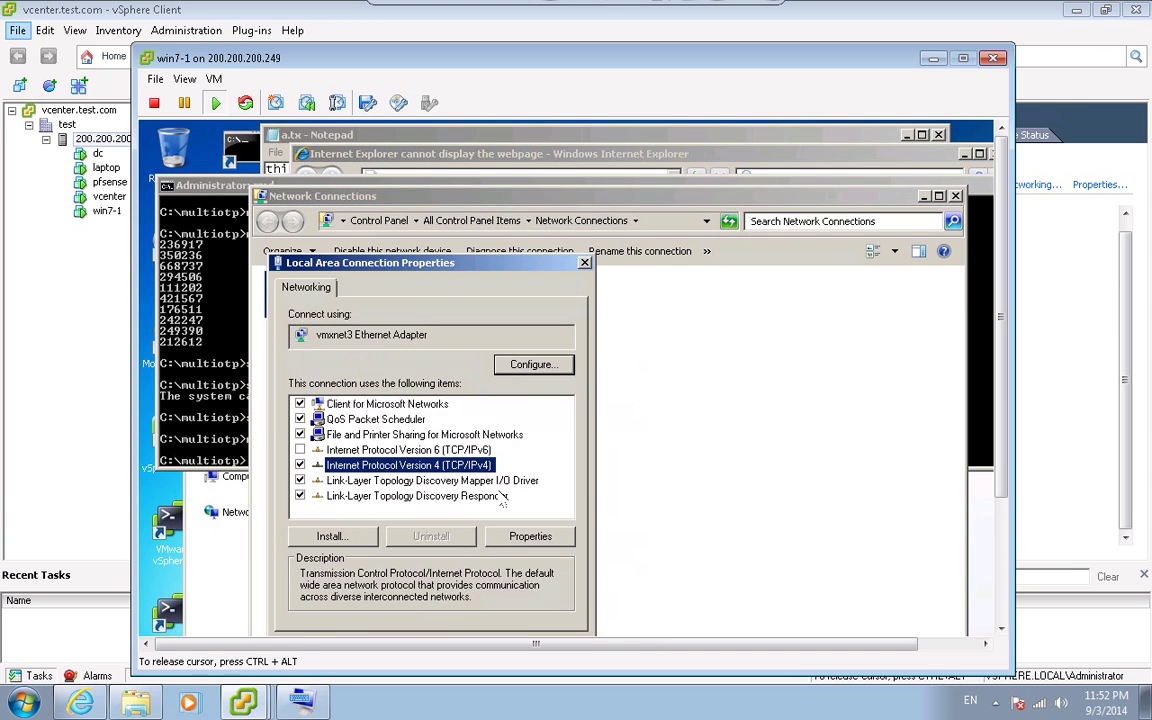
pyautogui.press('Return')
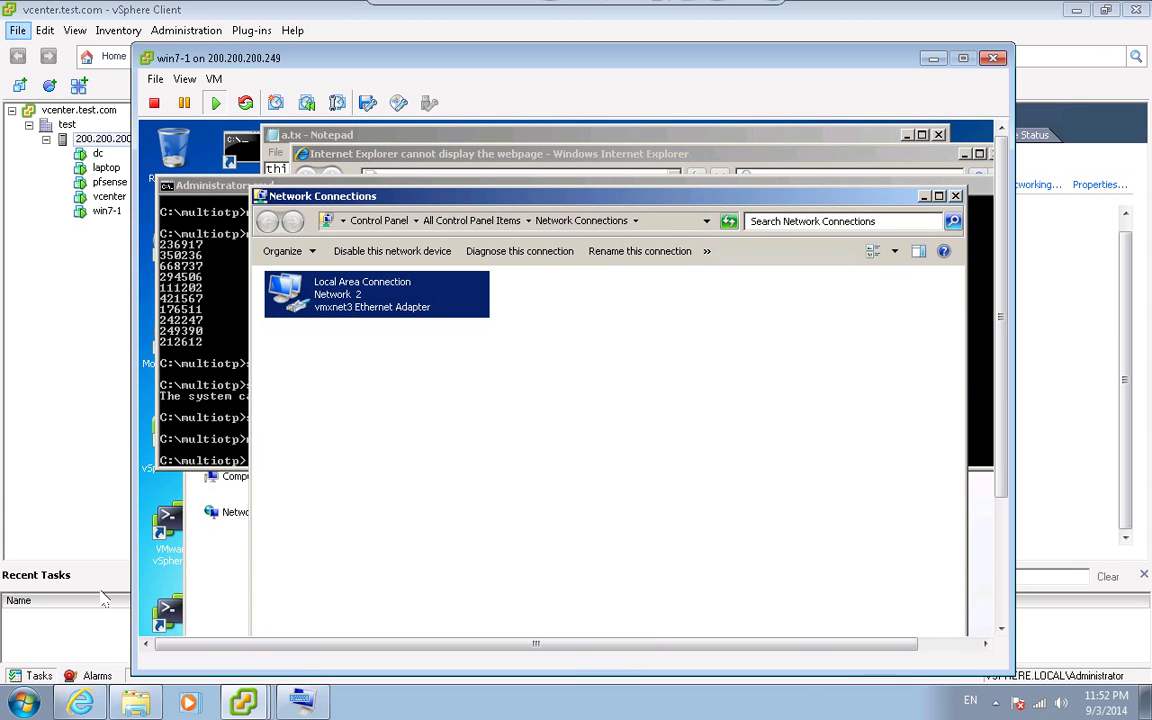
# - Switch to the Kate notes and insert the saved step3 phrase "C. Test Radius to make sure it's working." below step B
pyautogui.moveTo(243, 697)
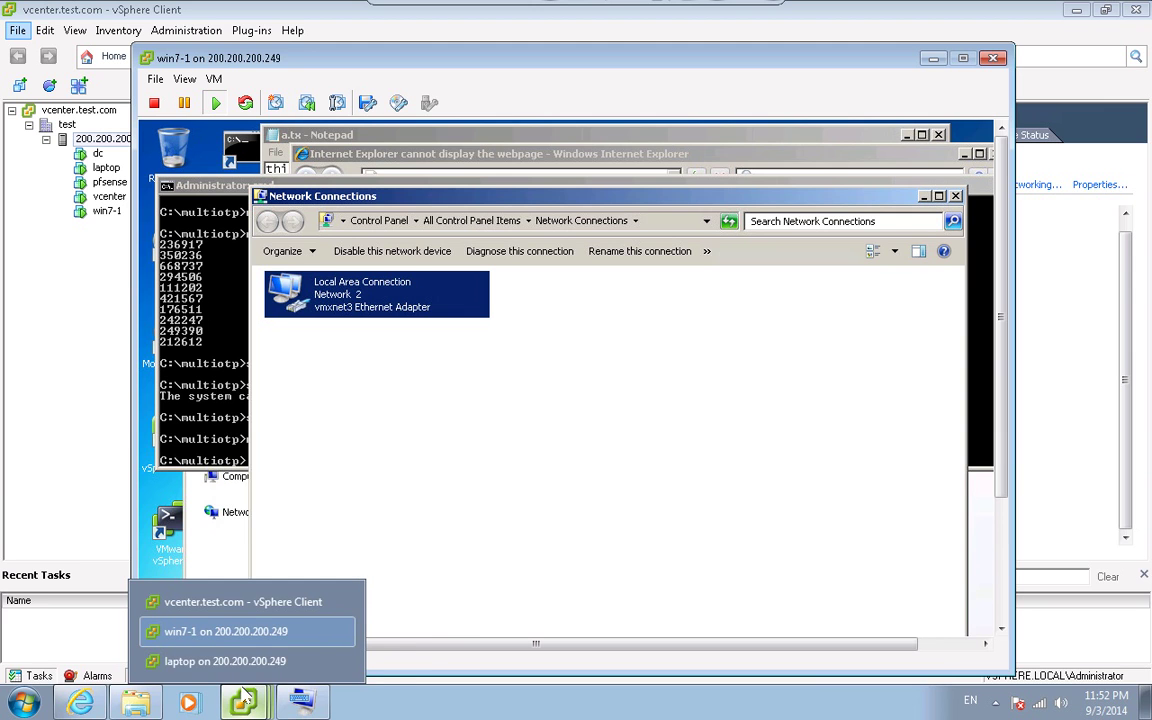
pyautogui.hotkey('ctrl', 'alt', 'Right')
pyautogui.press('Return')
pyautogui.press('Return')
pyautogui.press('Return')
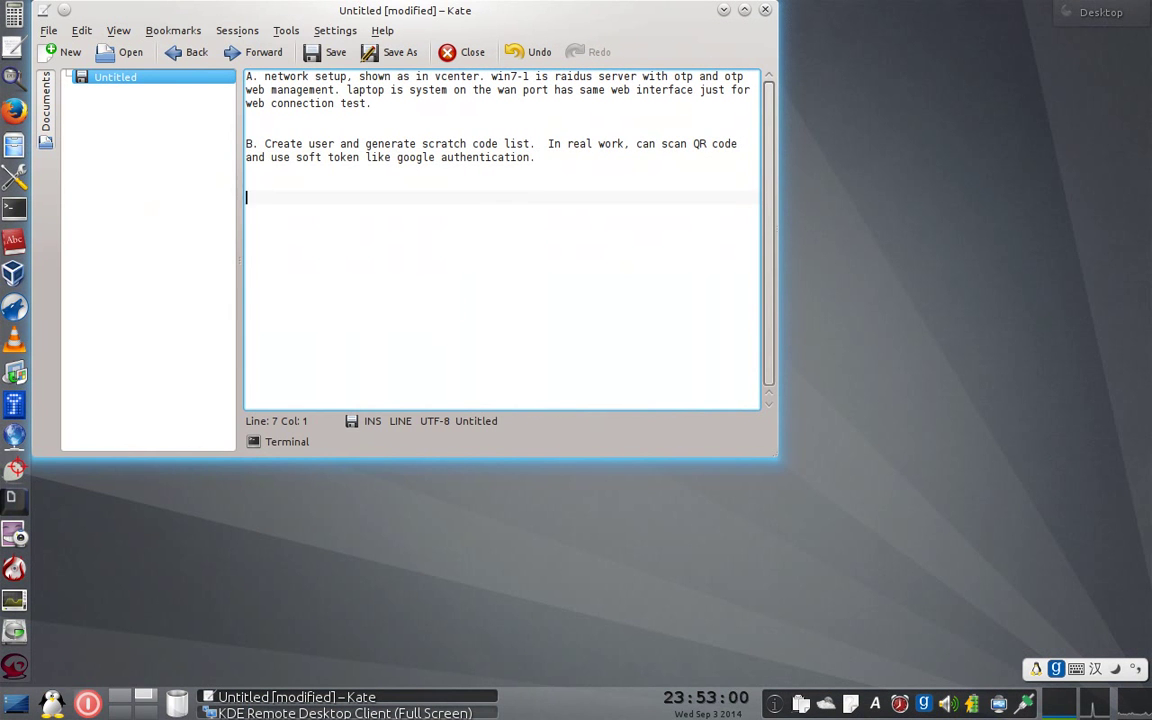
pyautogui.hotkey('ctrl', 'alt', 'p')
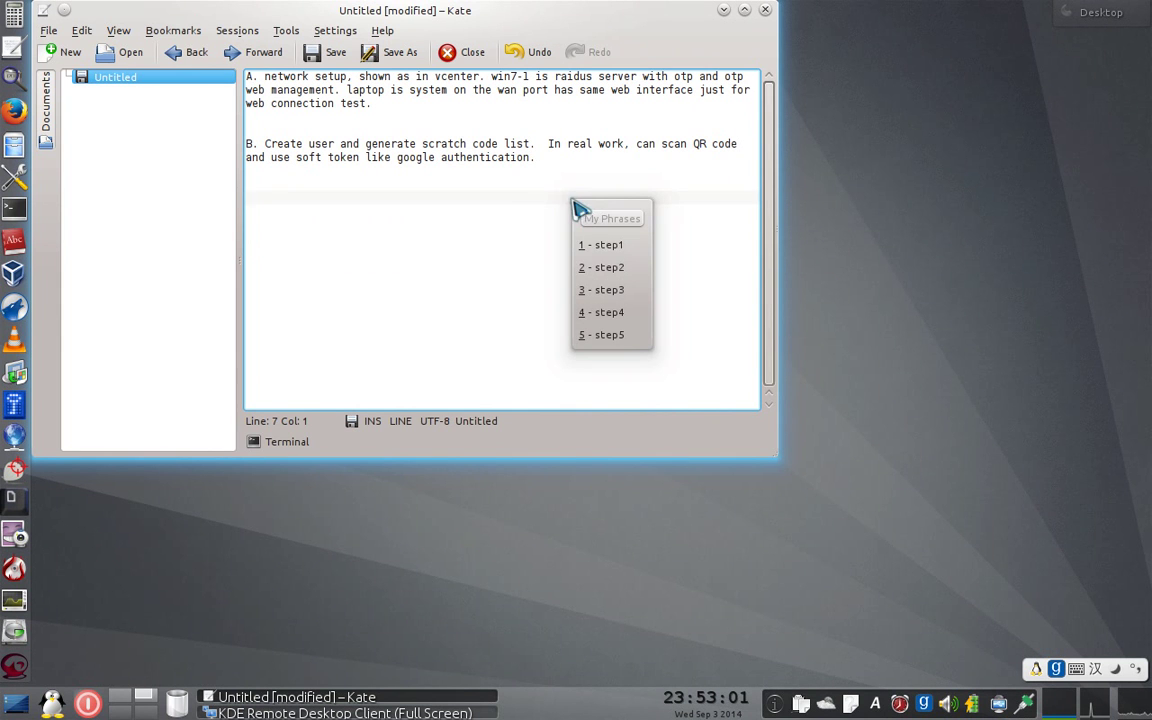
pyautogui.click(603, 290)
pyautogui.press('Return')
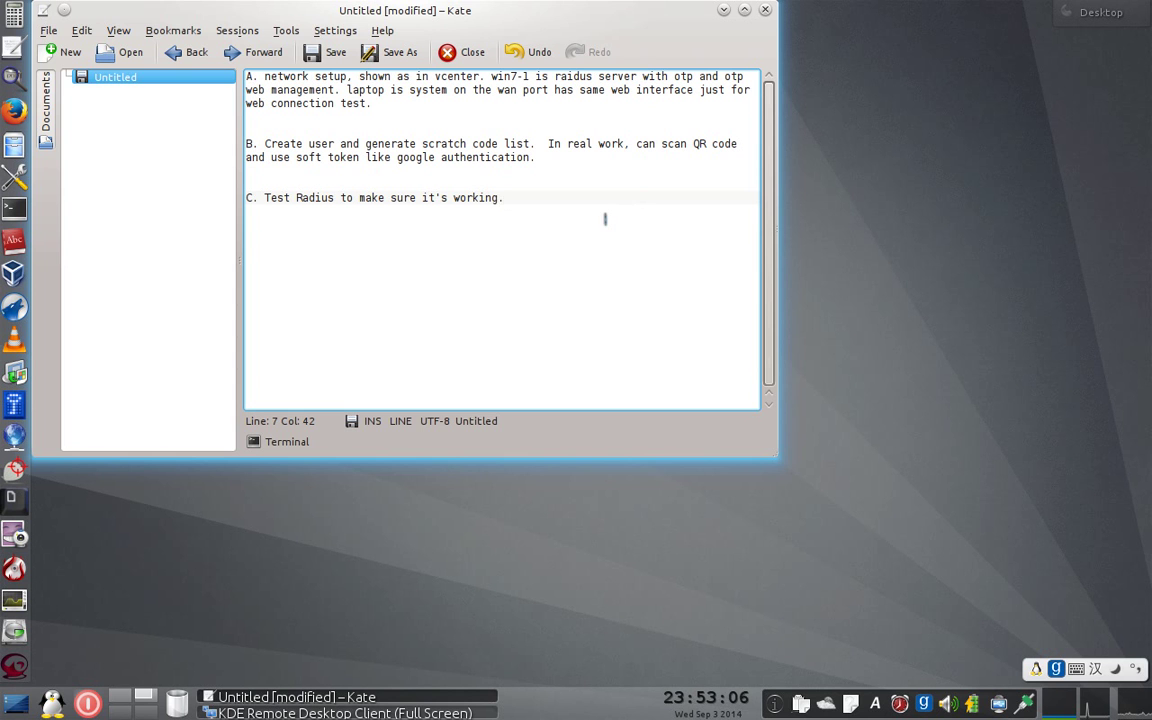
# - Return to win7-1, launch NTRadPing from the ntradping folder and send the preset authentication request to the RADIUS server
pyautogui.click(220, 710)
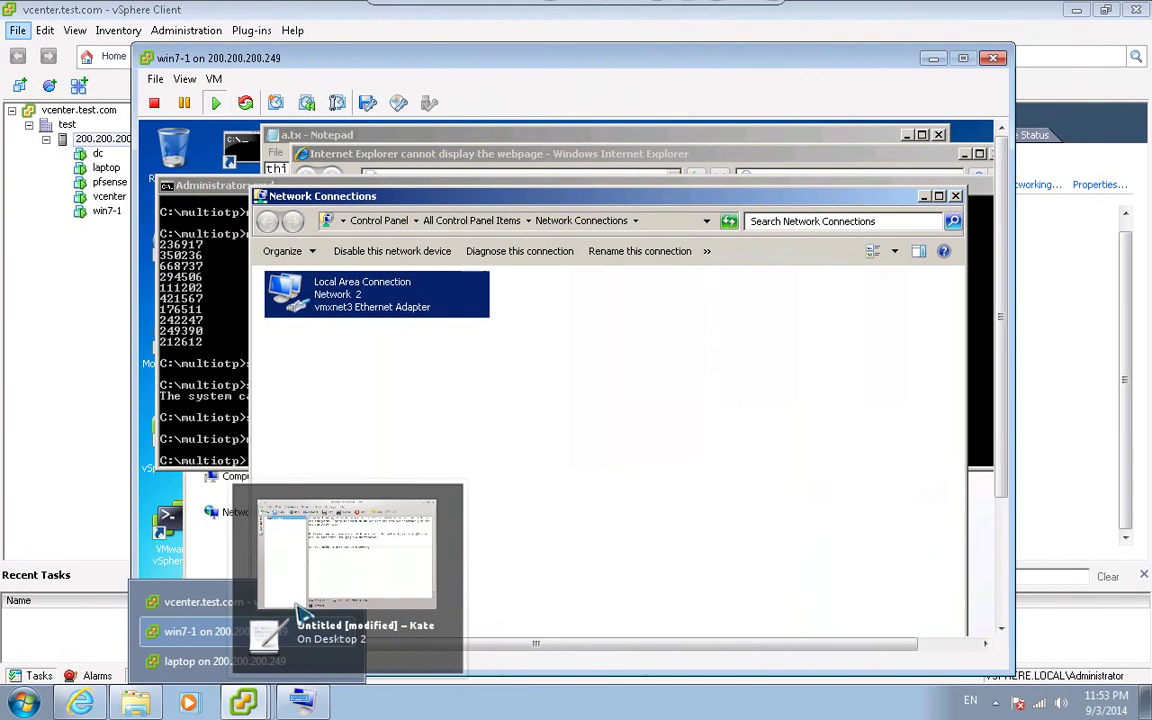
pyautogui.click(522, 392)
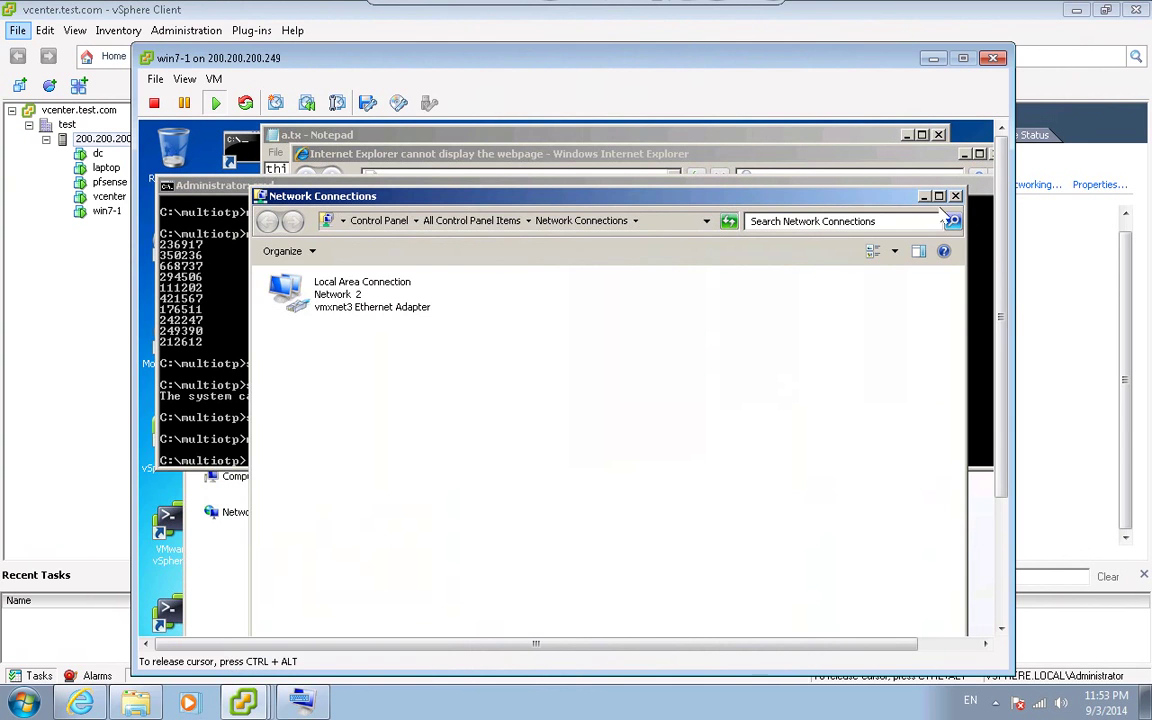
pyautogui.click(1001, 530)
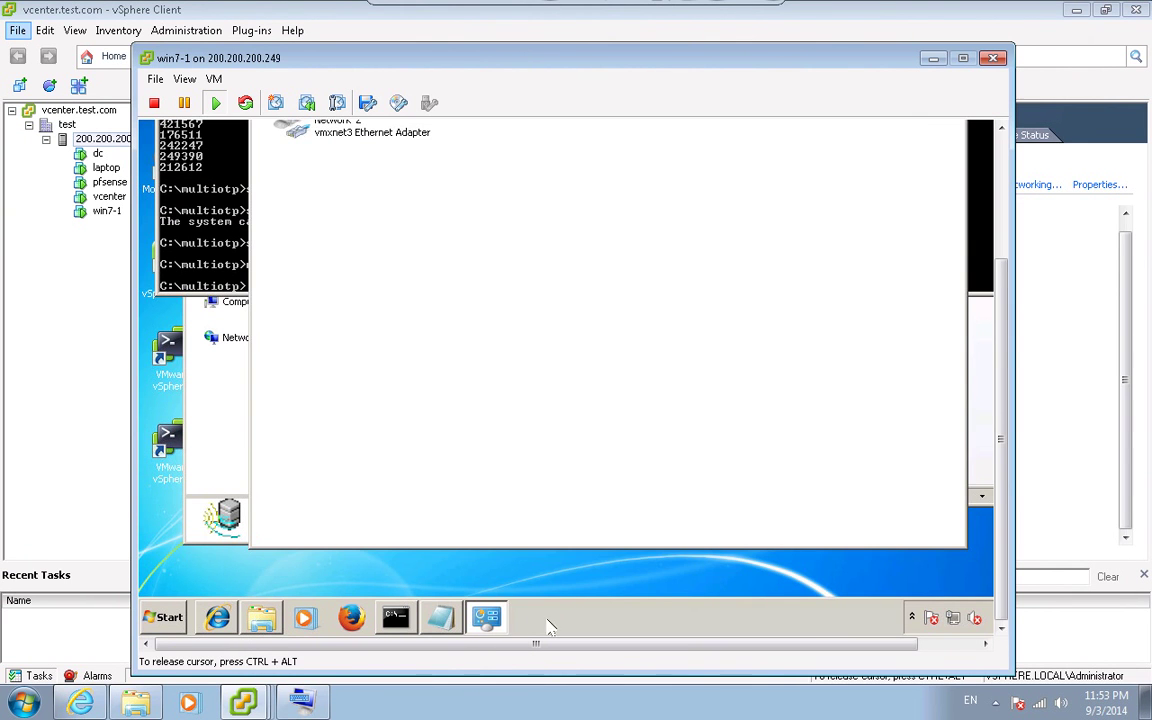
pyautogui.rightClick(555, 620)
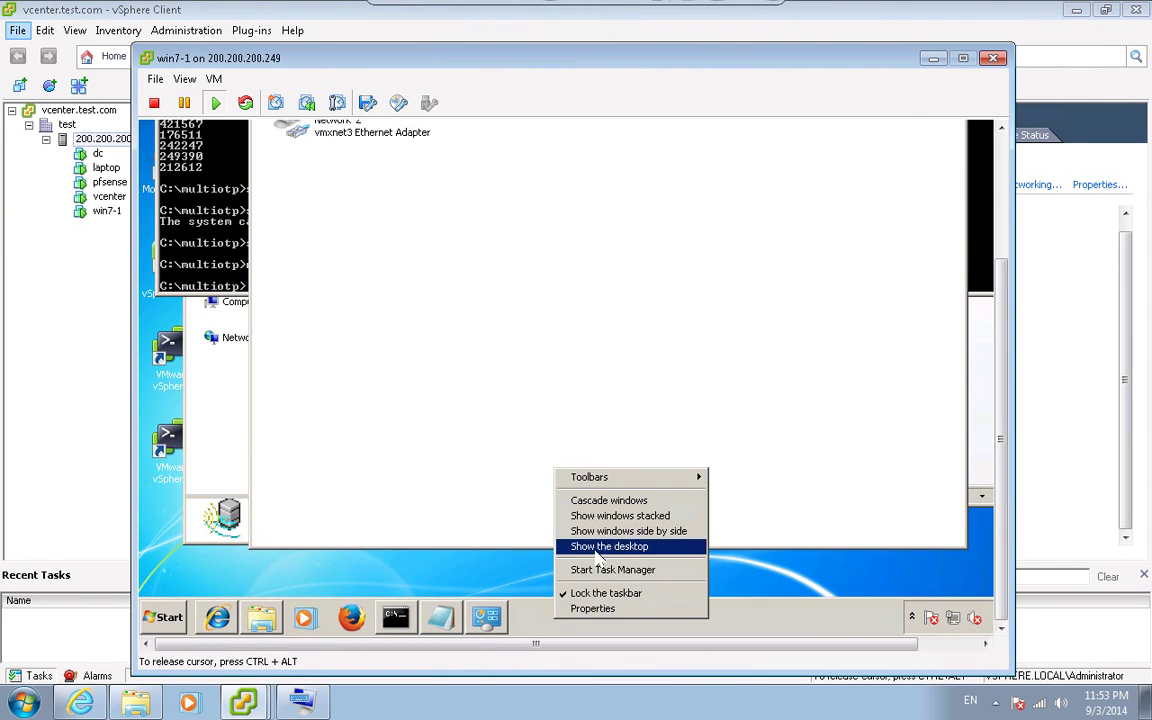
pyautogui.click(608, 546)
pyautogui.doubleClick(380, 342)
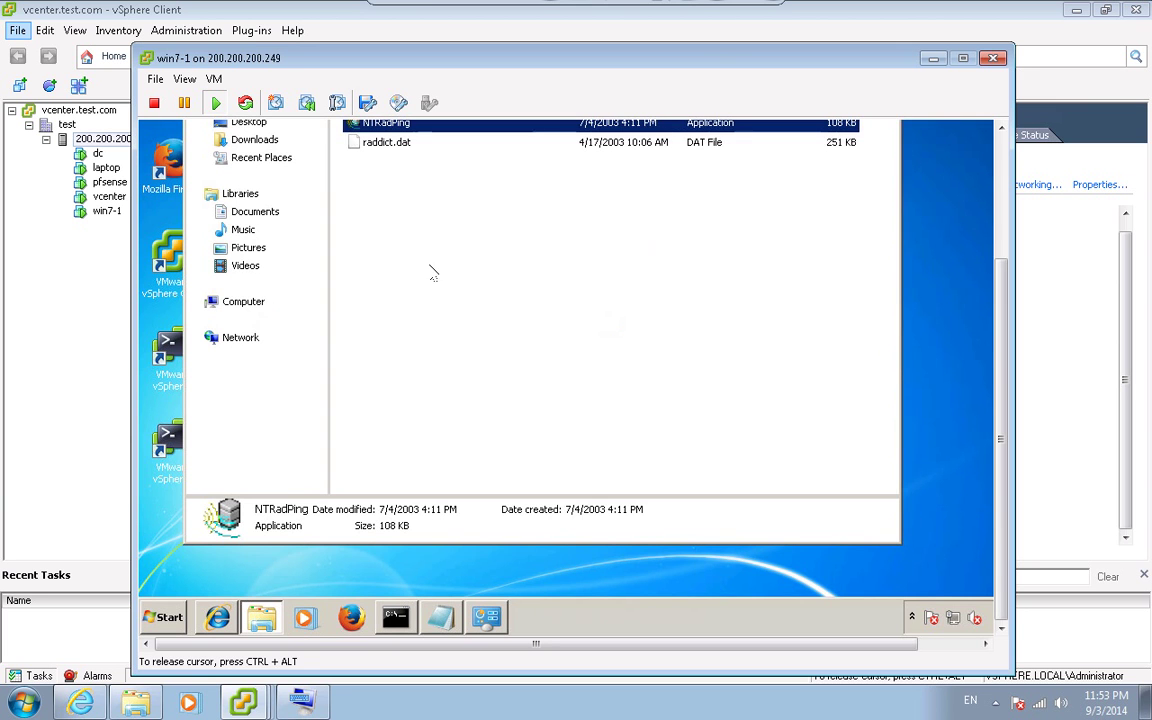
pyautogui.doubleClick(725, 124)
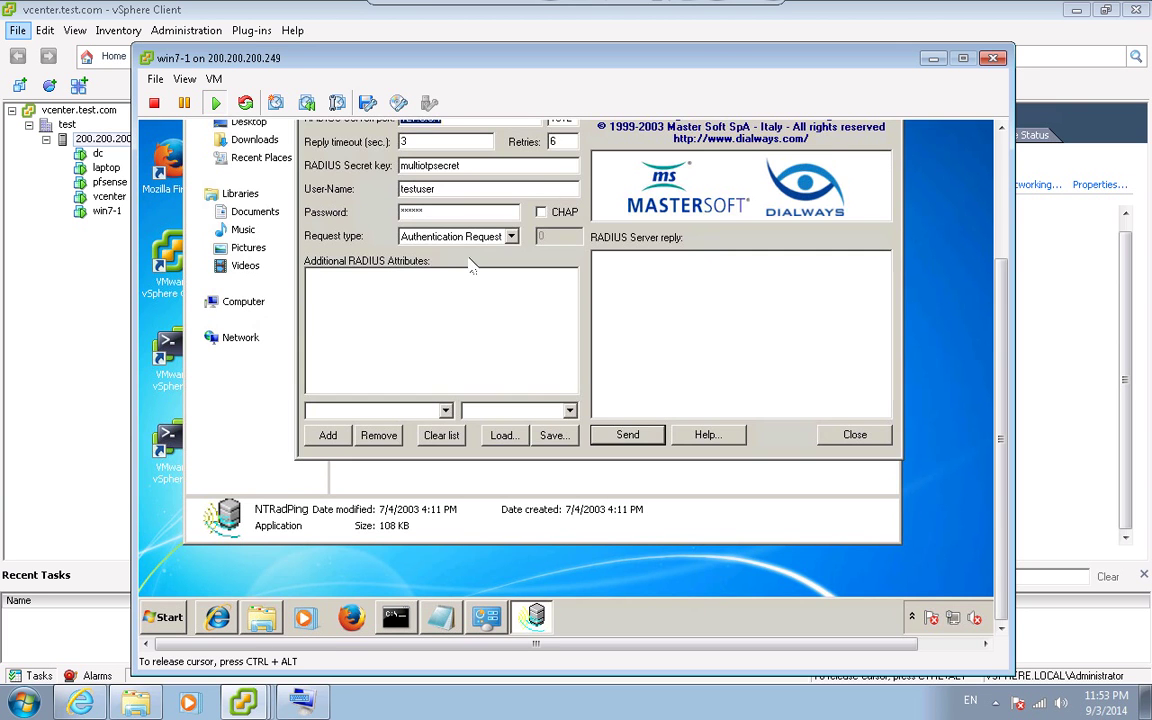
pyautogui.click(1000, 205)
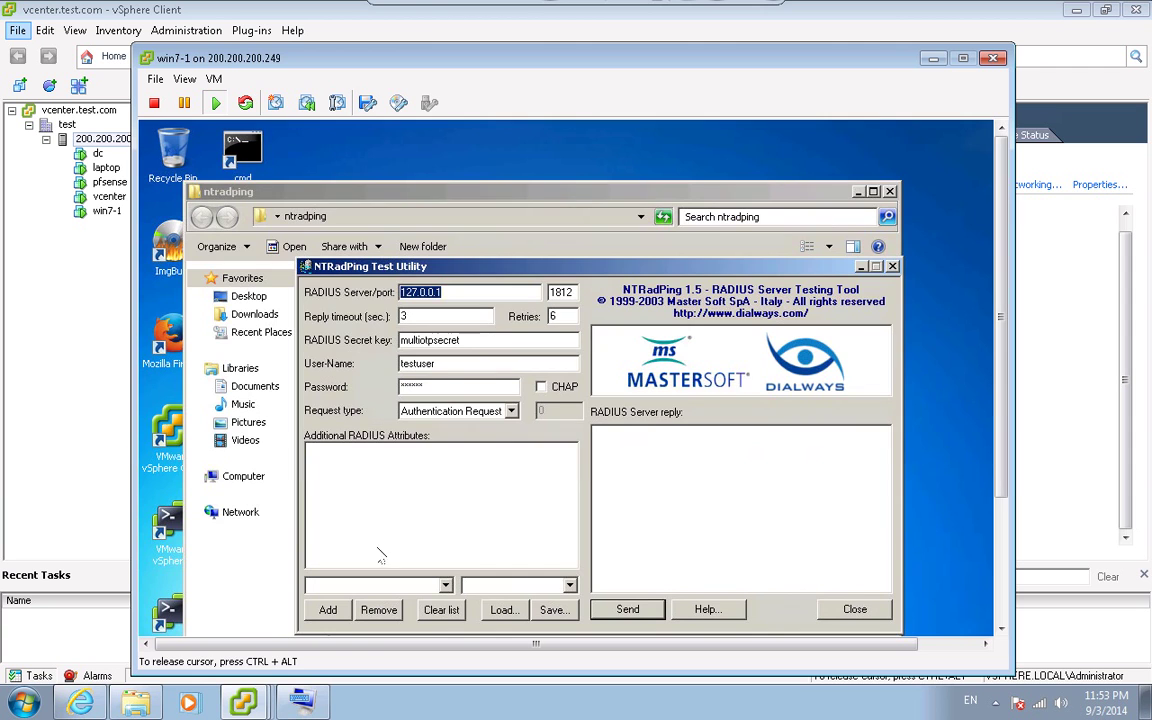
pyautogui.click(627, 610)
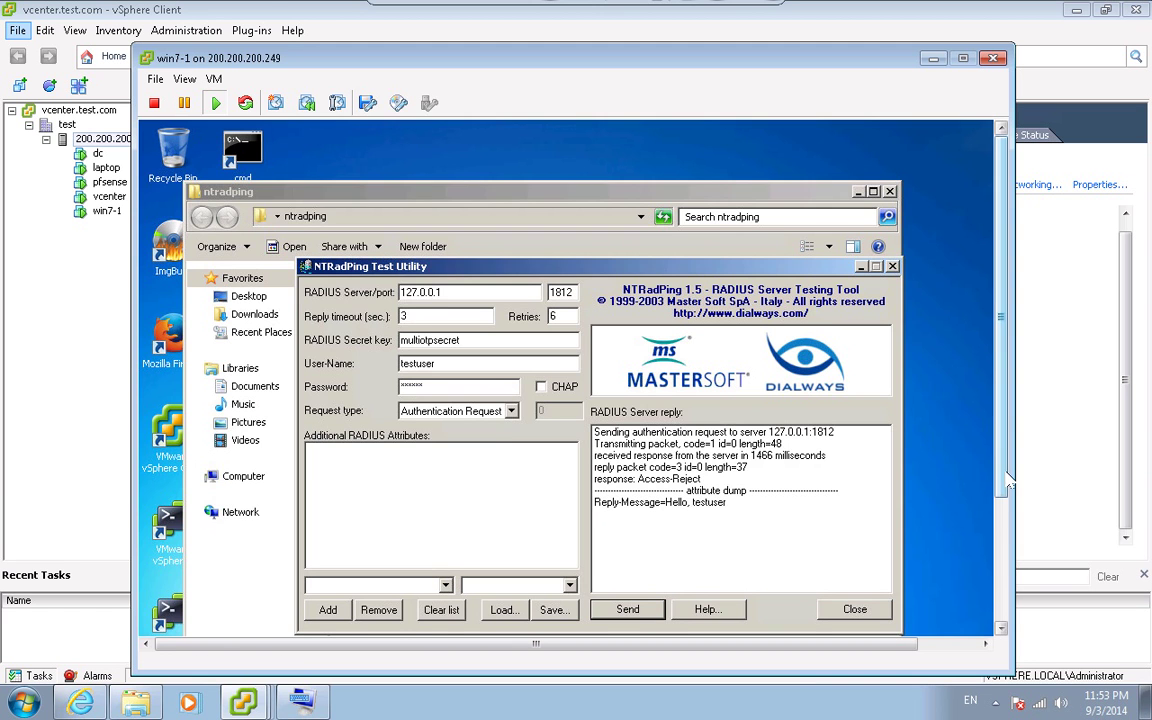
# - Add the line "Test user is radius local user. Has nothing to do with otp user." at the end of the a.tx notes
pyautogui.scroll(-1, 995, 530)
pyautogui.scroll(-5, 995, 530)
pyautogui.click(445, 625)
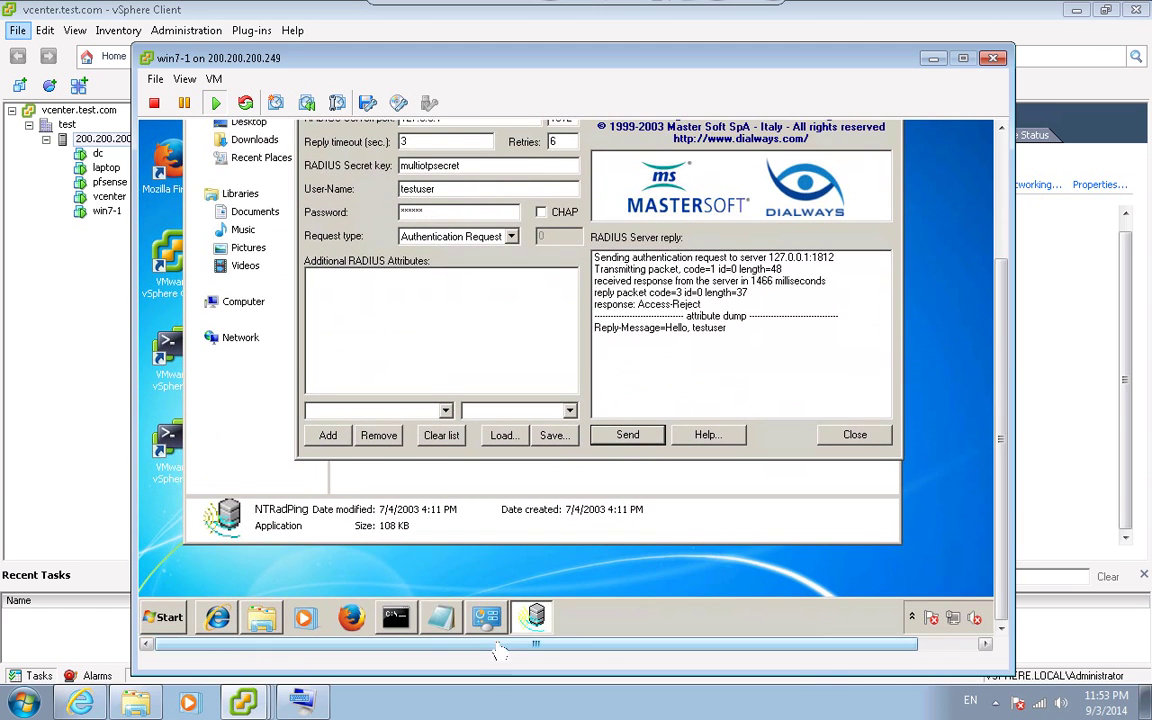
pyautogui.moveTo(445, 625)
pyautogui.click(470, 428)
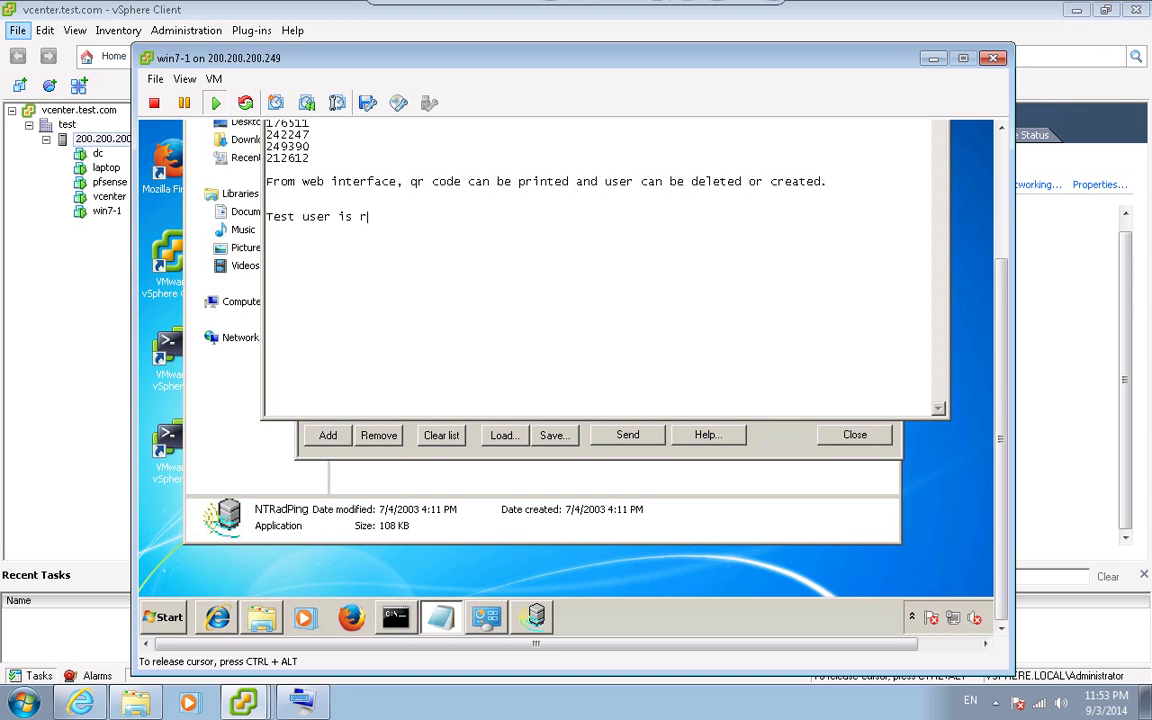
pyautogui.write('s local user. Has nothing to do with otp user.')
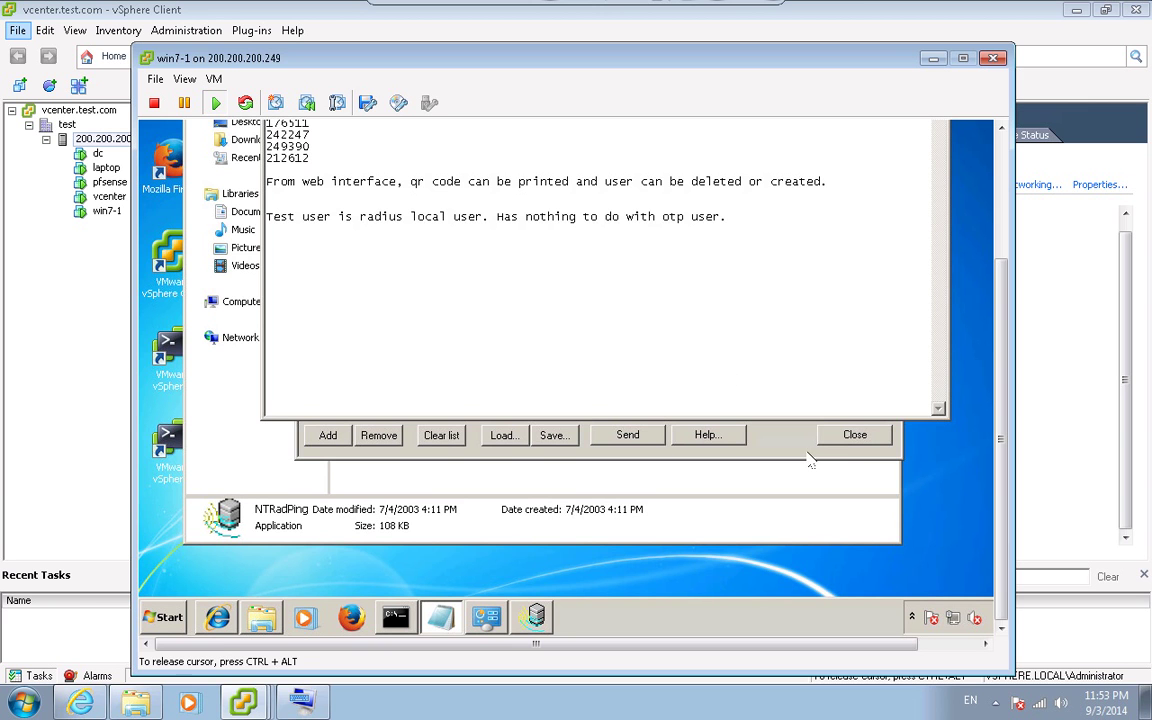
# - Bring NTRadPing back to review the RADIUS server reply, close the utility and return to the a.tx notes
pyautogui.click(726, 412)
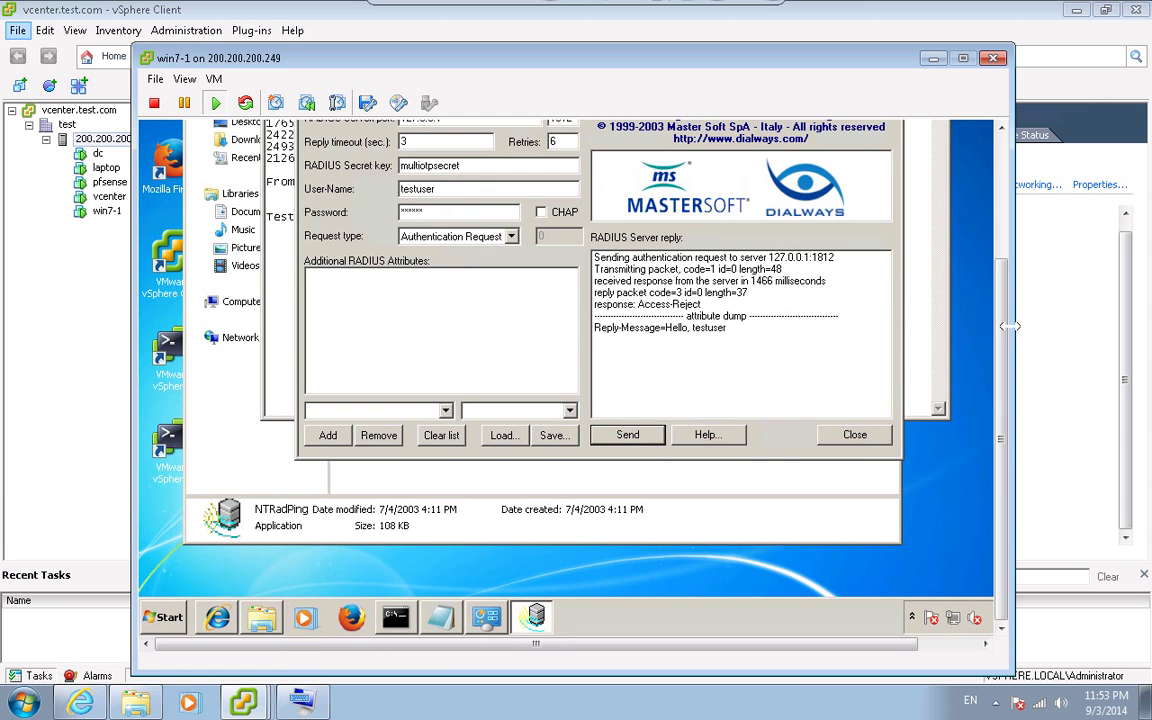
pyautogui.scroll(3, 993, 281)
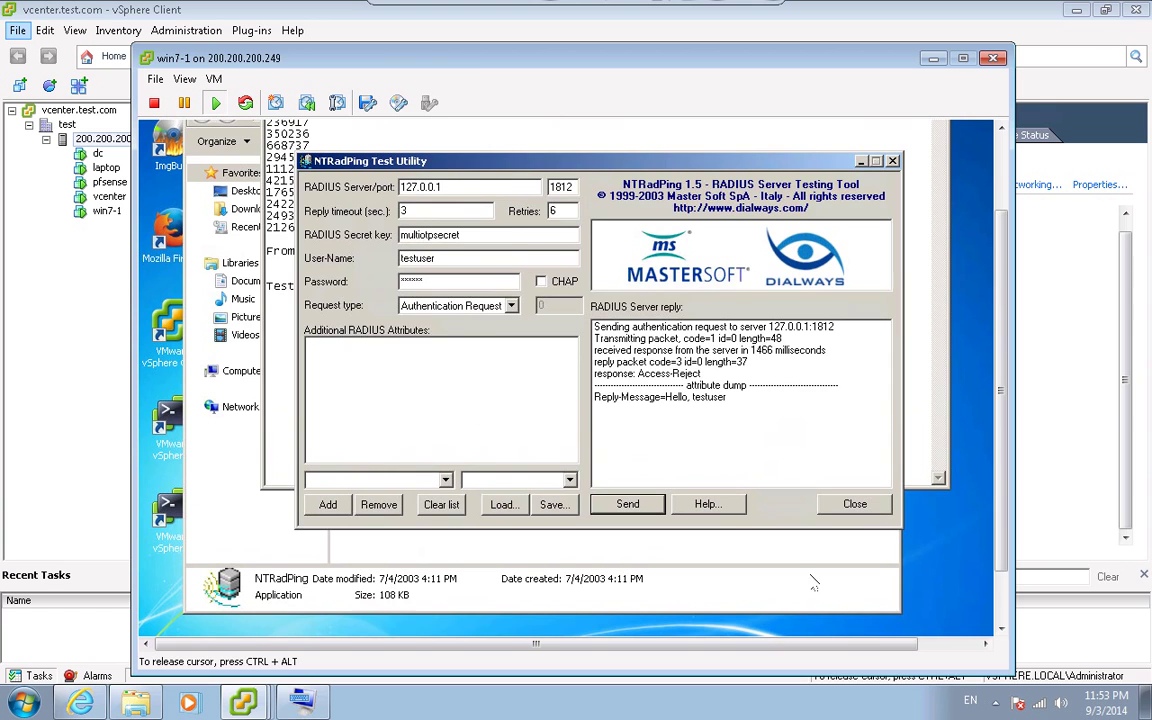
pyautogui.click(855, 505)
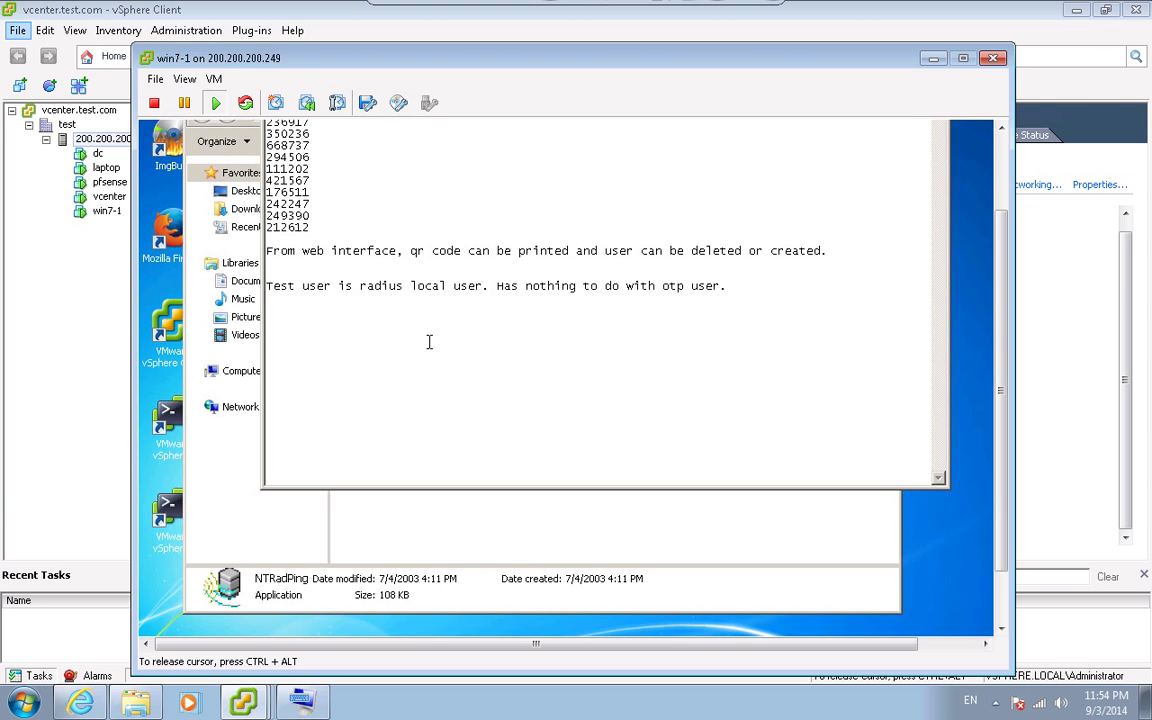
pyautogui.click(421, 286)
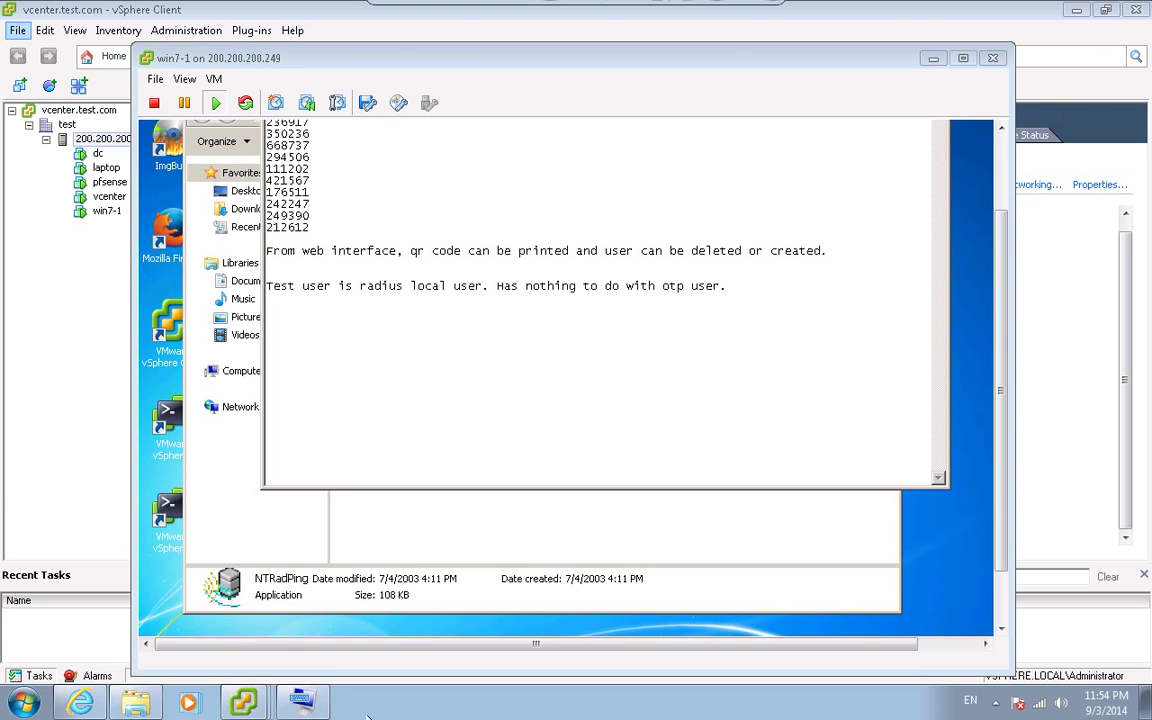
# - Leave the full-screen remote session and add "D. Setup Captive in pfsense with radius authentication.Test radius +OTP (One time password)." to the Kate notes
pyautogui.moveTo(680, 12)
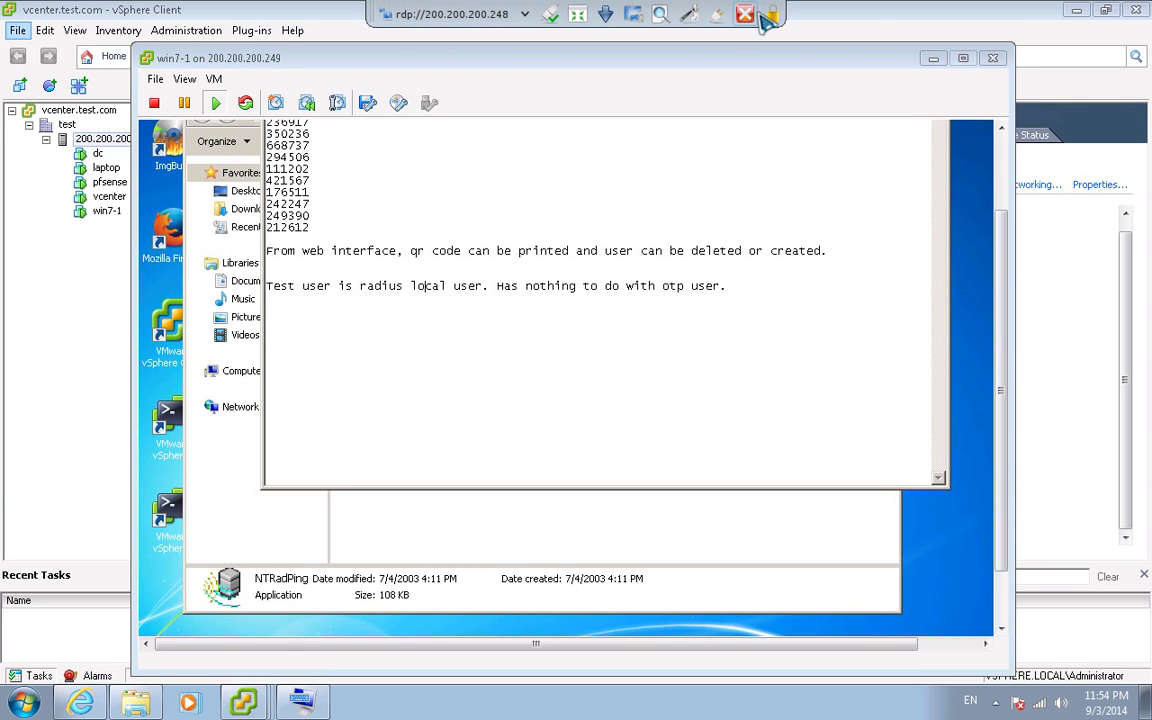
pyautogui.click(578, 14)
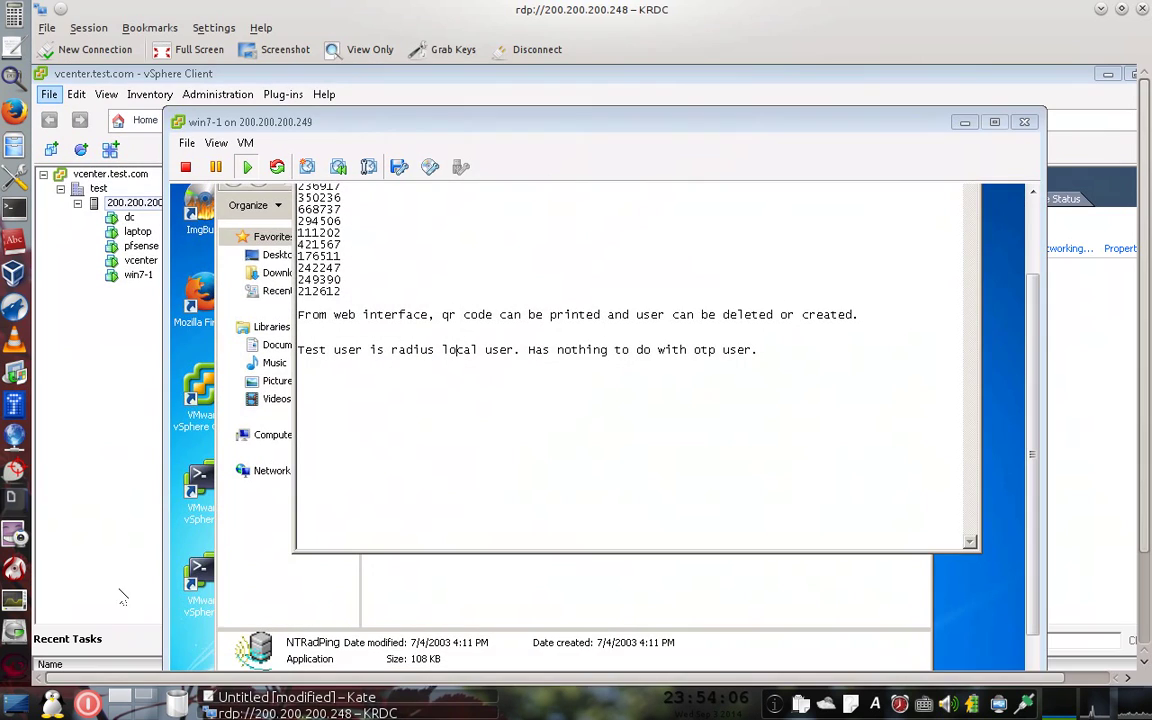
pyautogui.hotkey('alt', 'Tab')
pyautogui.press('Left')
pyautogui.press('Left')
pyautogui.press('Return')
pyautogui.press('BackSpace')
pyautogui.press('Return')
pyautogui.press('Return')
pyautogui.press('Return')
pyautogui.hotkey('ctrl', 'space')
pyautogui.write('D. Setup Captive in pfsense with radius authentication.Test radius +OTP (One time password).')
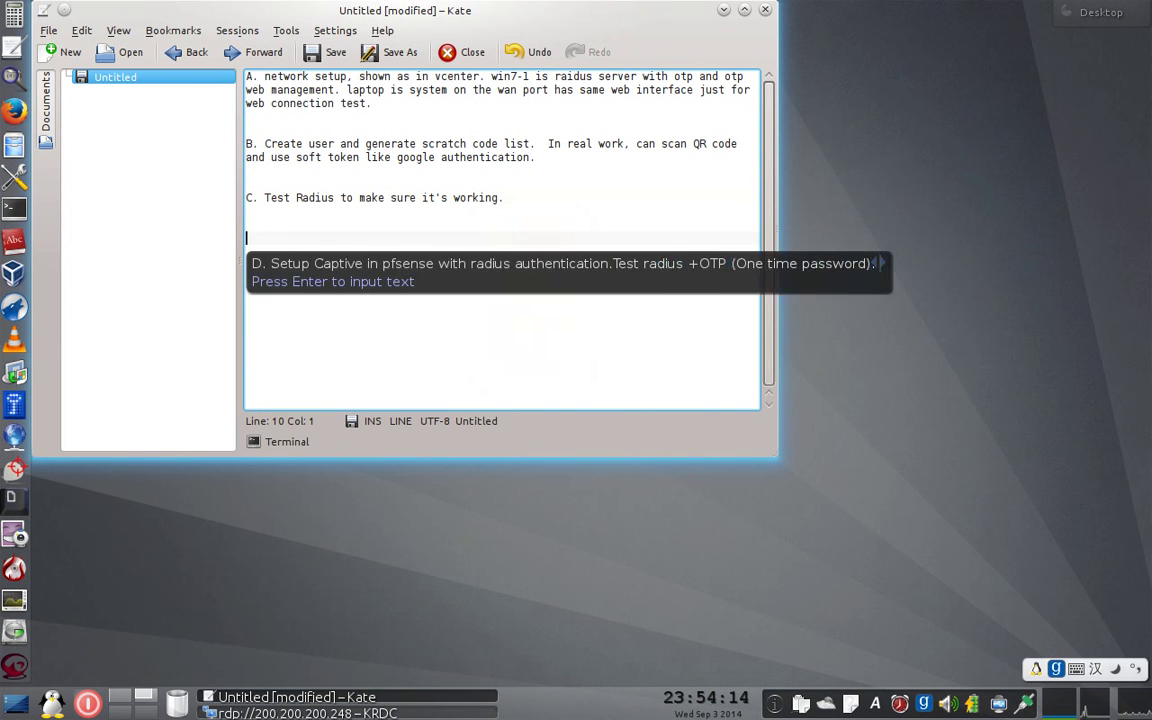
pyautogui.press('Return')
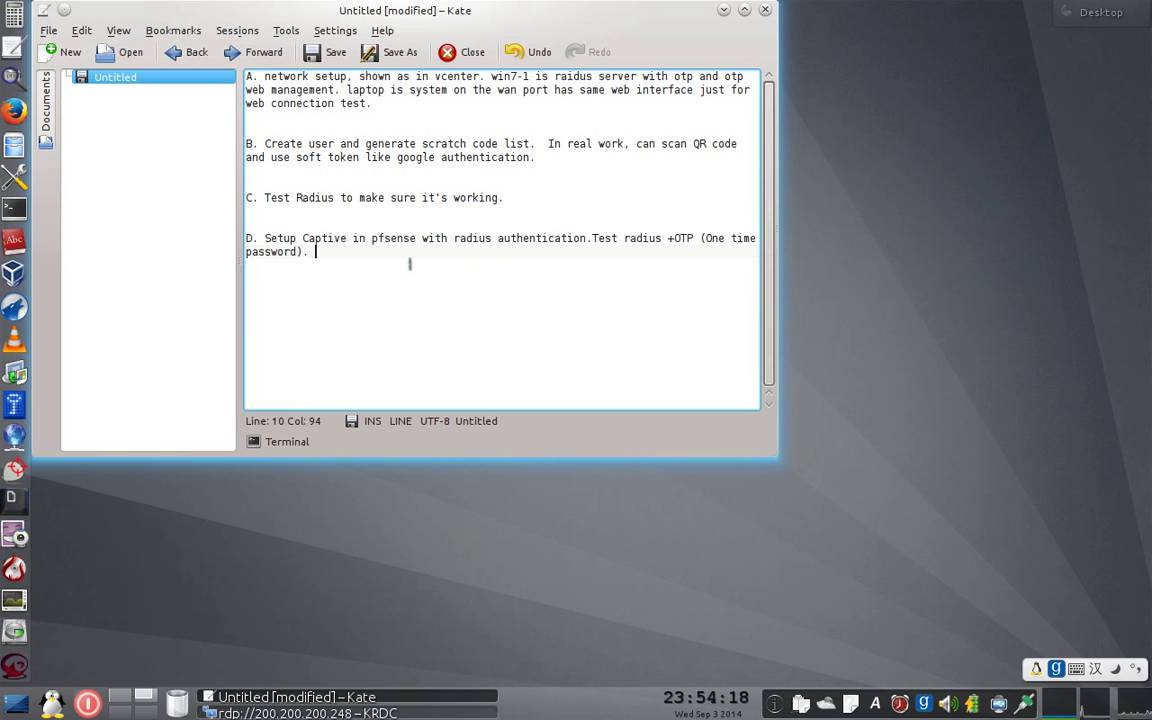
# - Return to the remote desktop session in full screen and bring up the pfSense page in Internet Explorer
pyautogui.hotkey('alt', 'Tab')
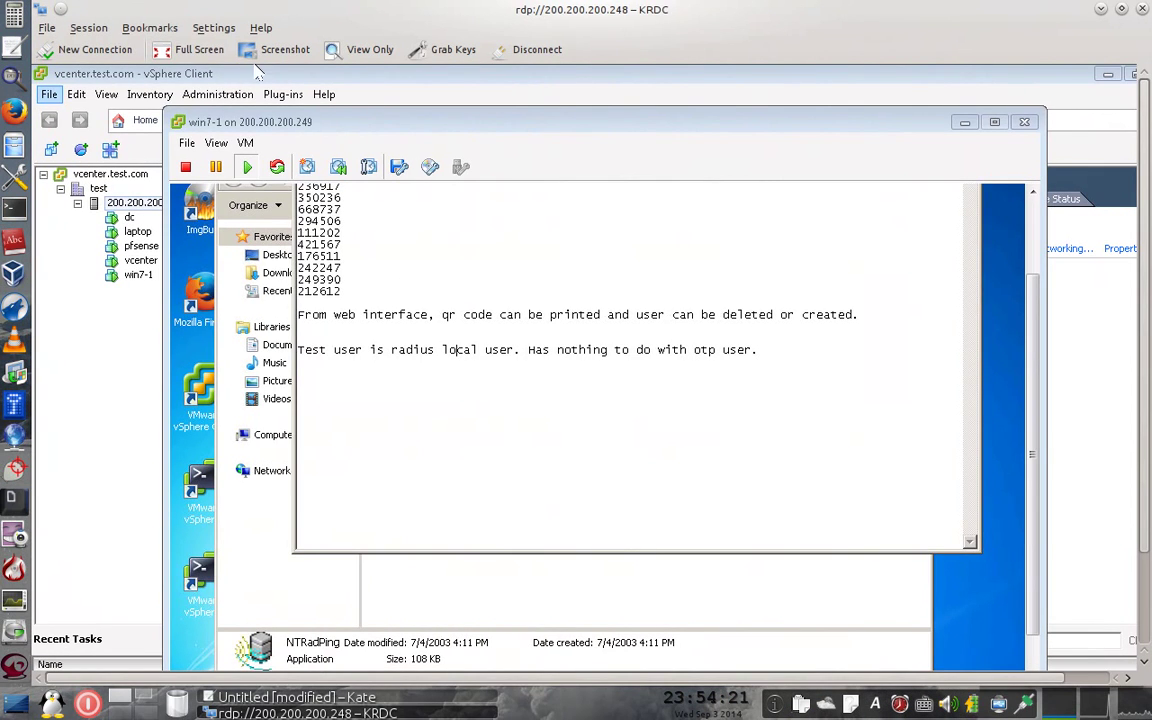
pyautogui.click(190, 49)
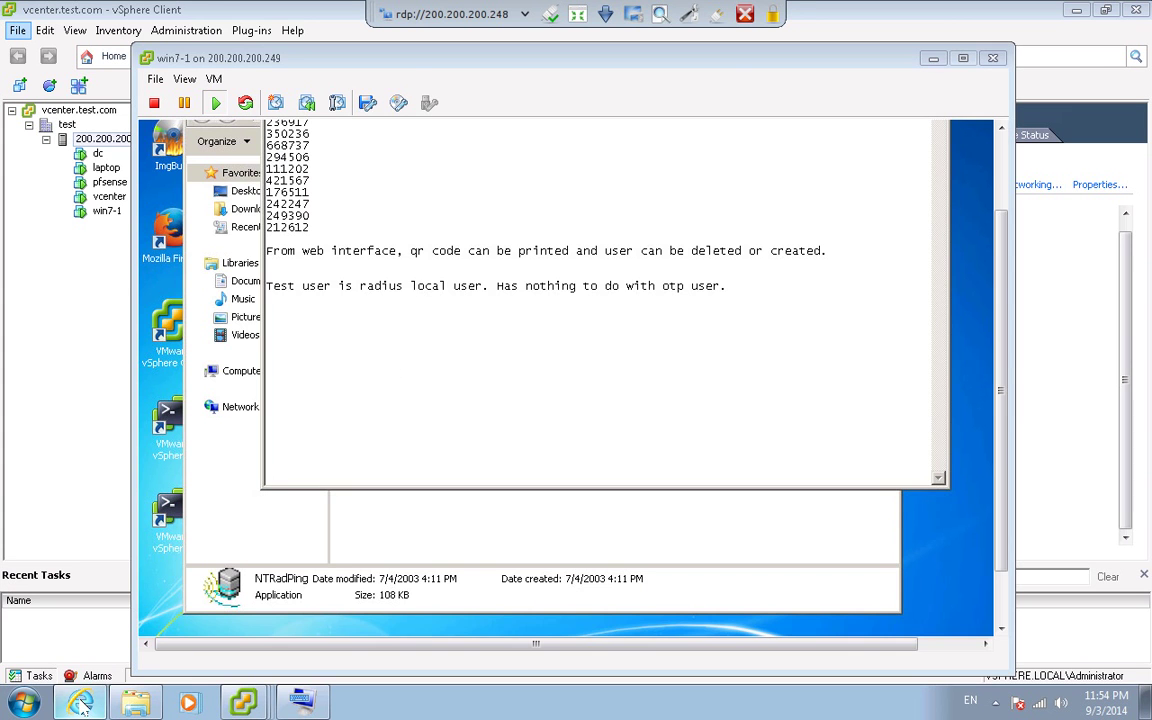
pyautogui.click(80, 703)
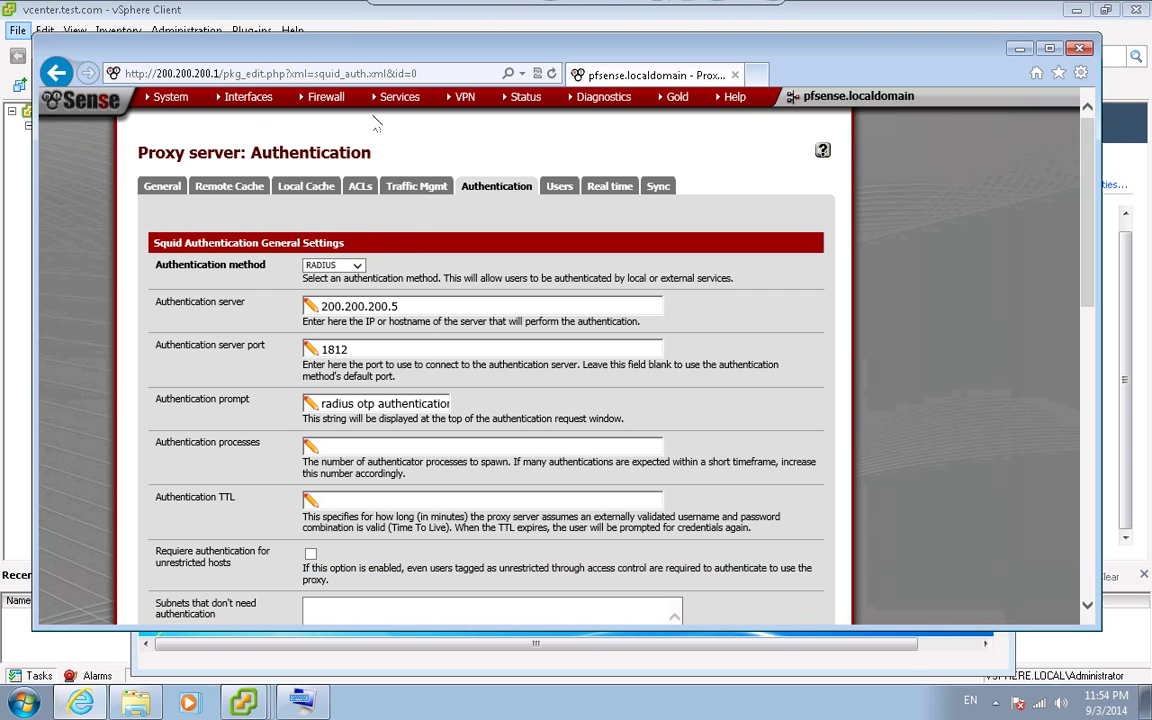
# - Open pfSense's service status page and stop the squid proxy server service
pyautogui.moveTo(305, 98)
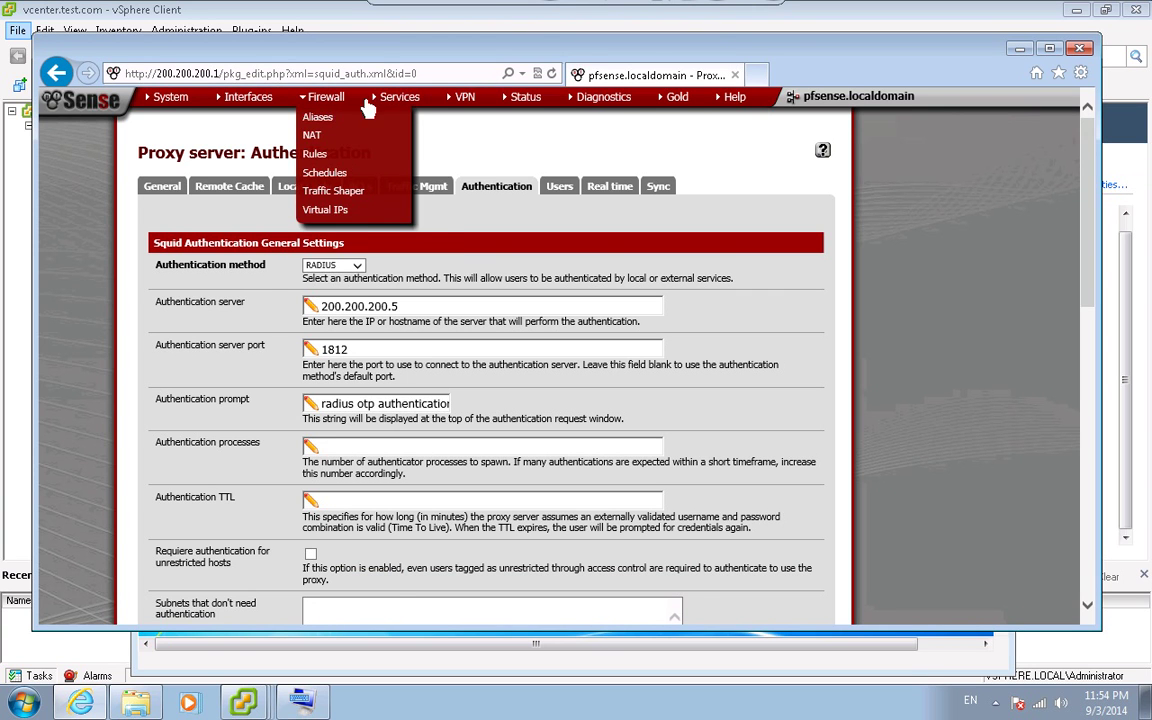
pyautogui.moveTo(399, 97)
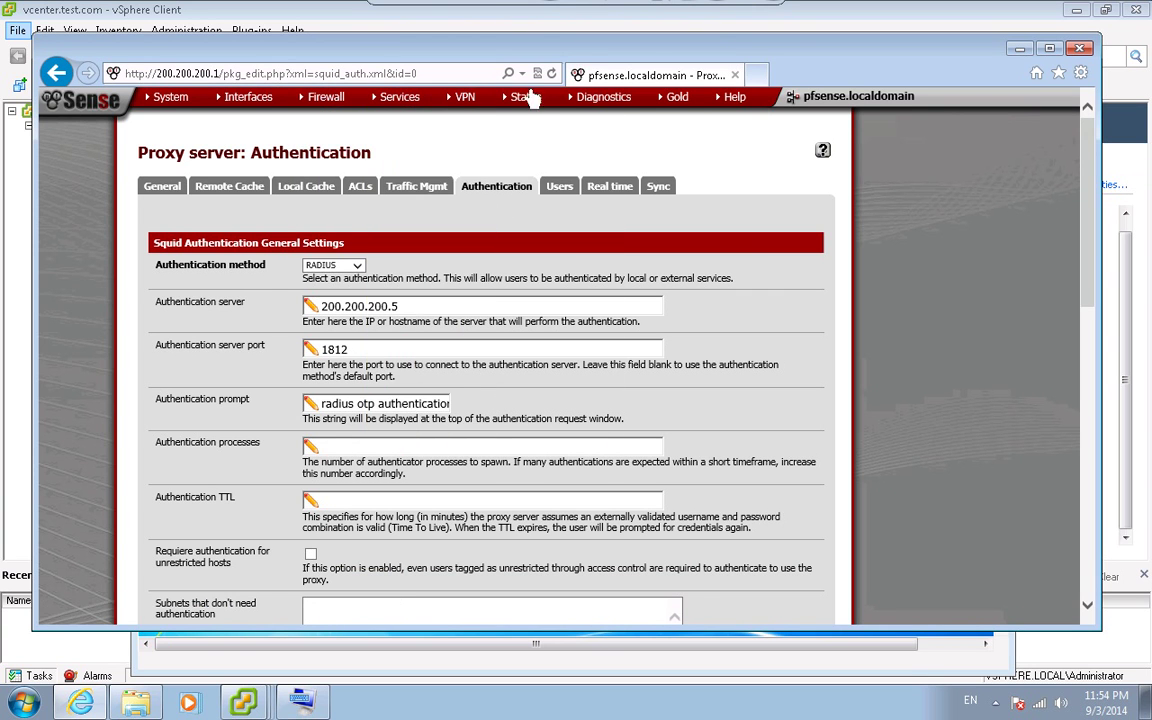
pyautogui.moveTo(525, 97)
pyautogui.click(516, 398)
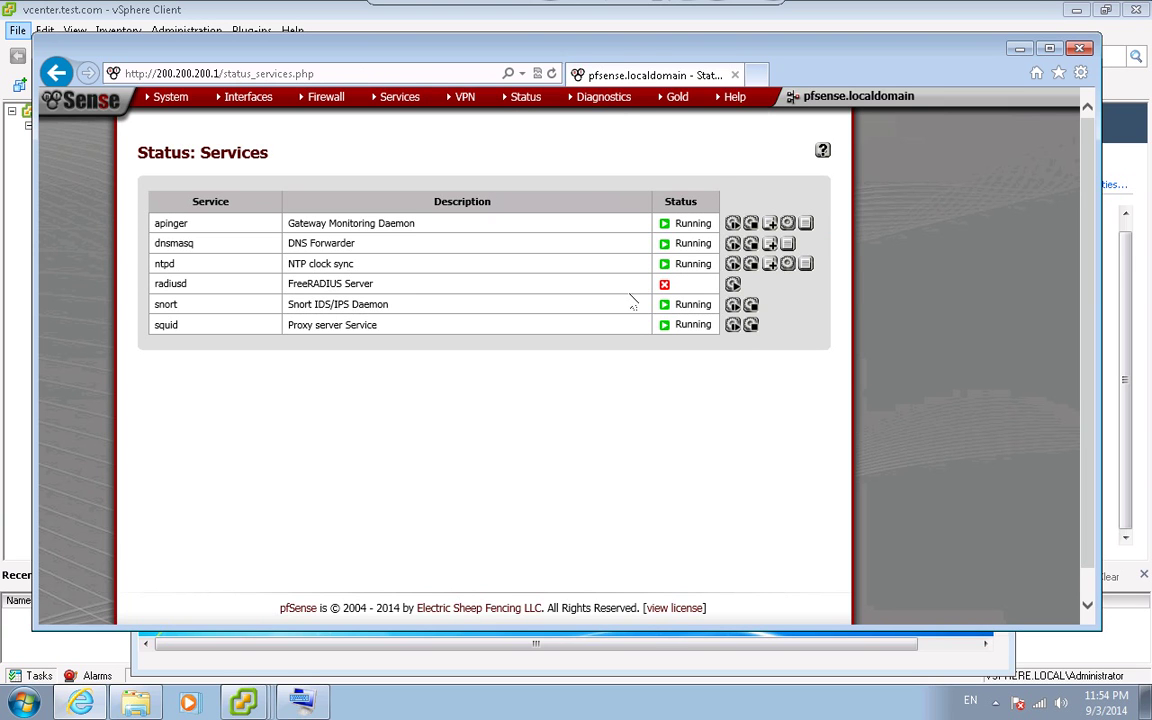
pyautogui.click(751, 326)
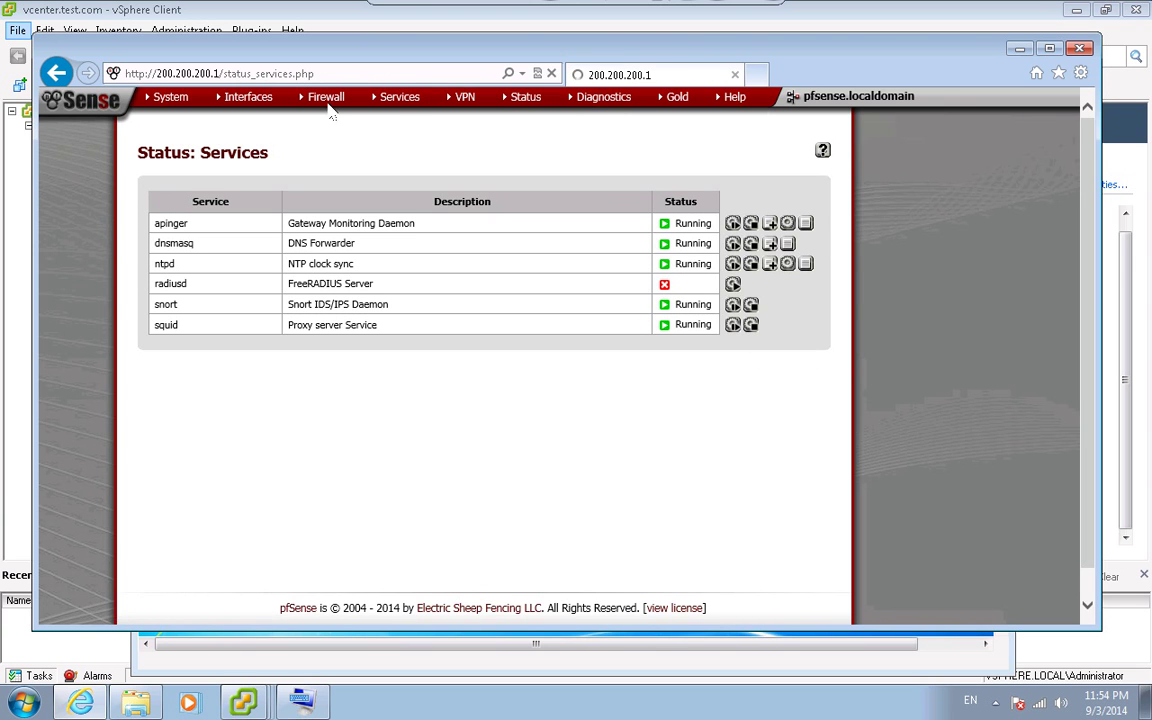
# - Enable the captive portal for zone xcv in pfSense and review its primary RADIUS server and after-authentication redirection settings
pyautogui.moveTo(326, 97)
pyautogui.moveTo(399, 97)
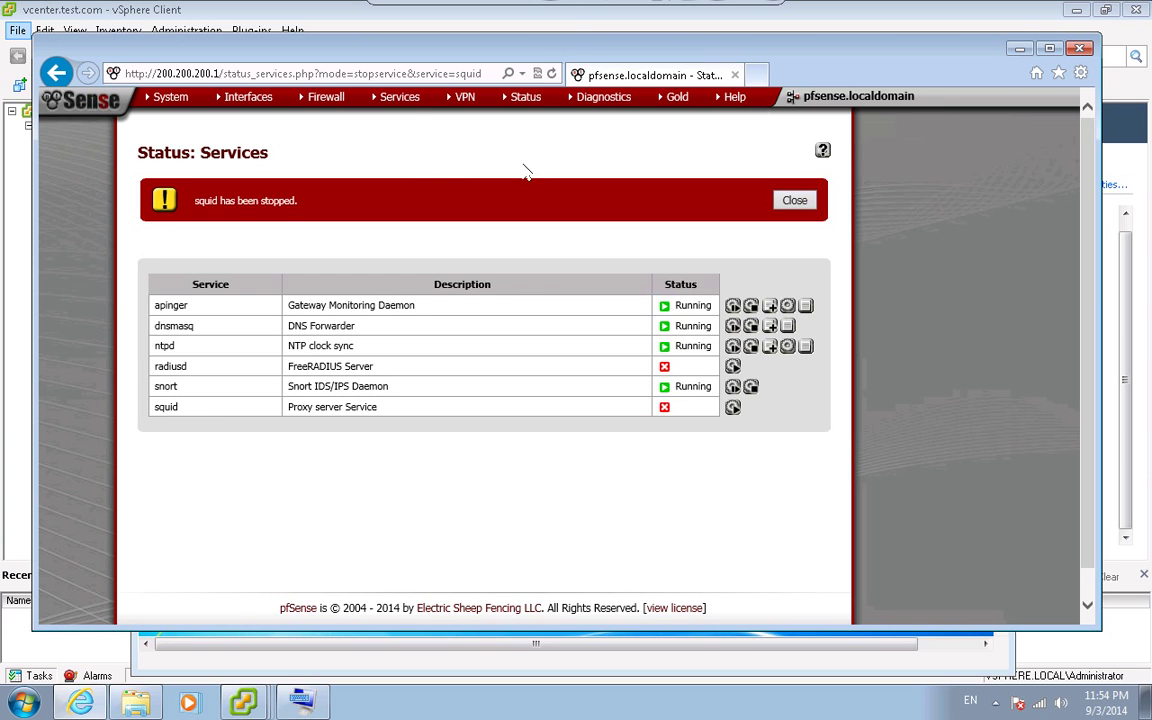
pyautogui.click(408, 118)
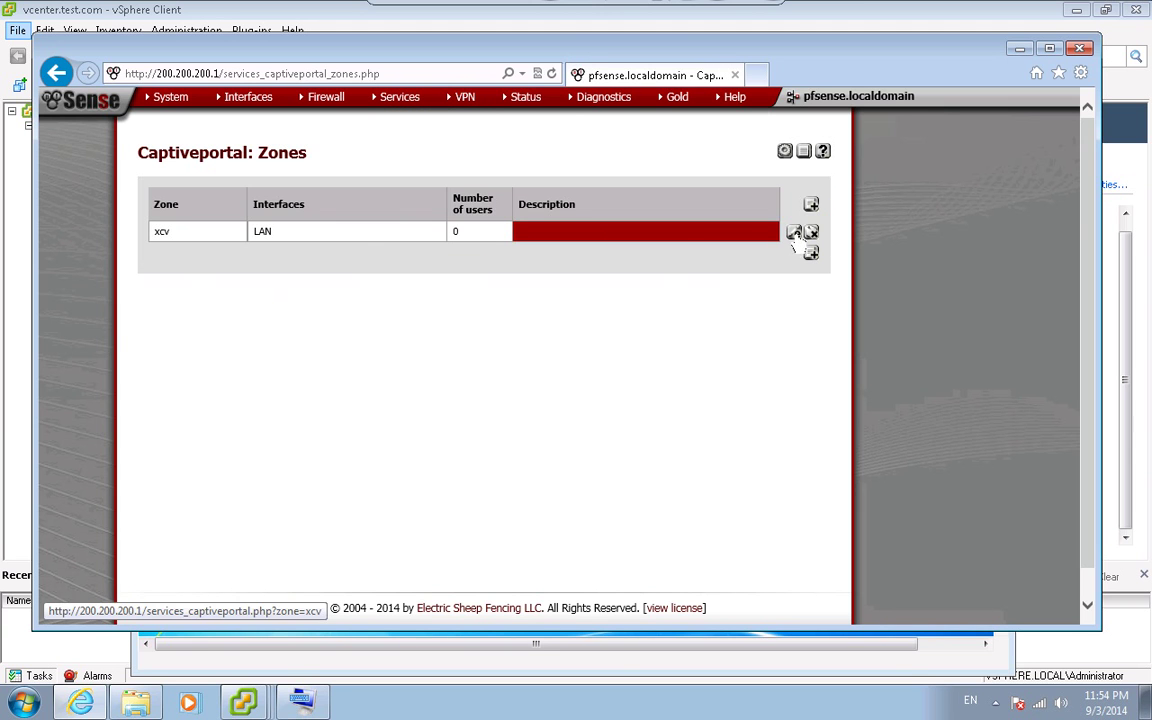
pyautogui.click(793, 232)
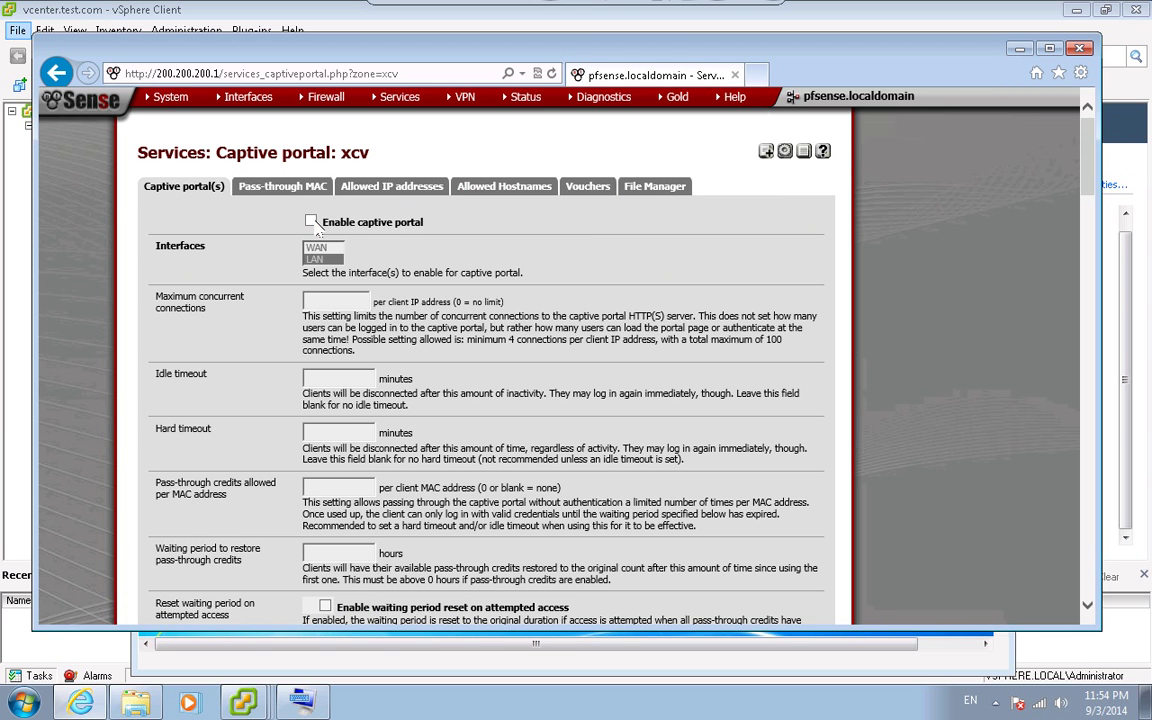
pyautogui.click(310, 222)
pyautogui.moveTo(1091, 200); pyautogui.dragTo(1082, 385)
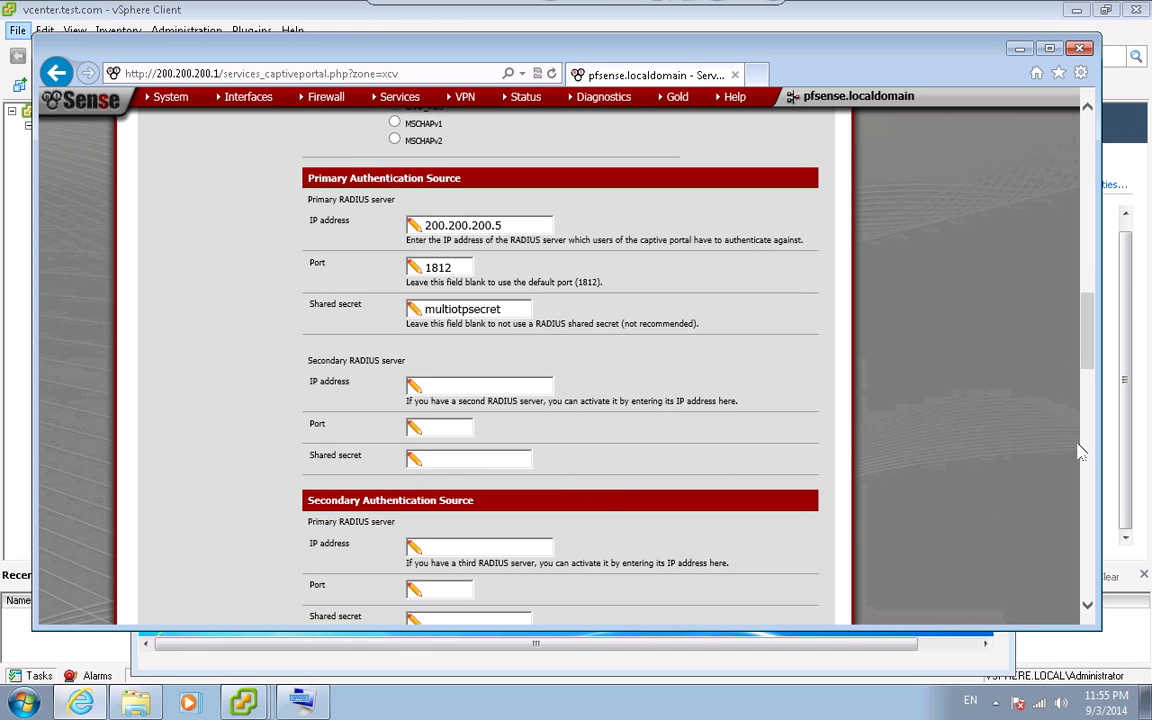
pyautogui.scroll(-5, 1095, 455)
pyautogui.moveTo(1095, 455); pyautogui.dragTo(1087, 180)
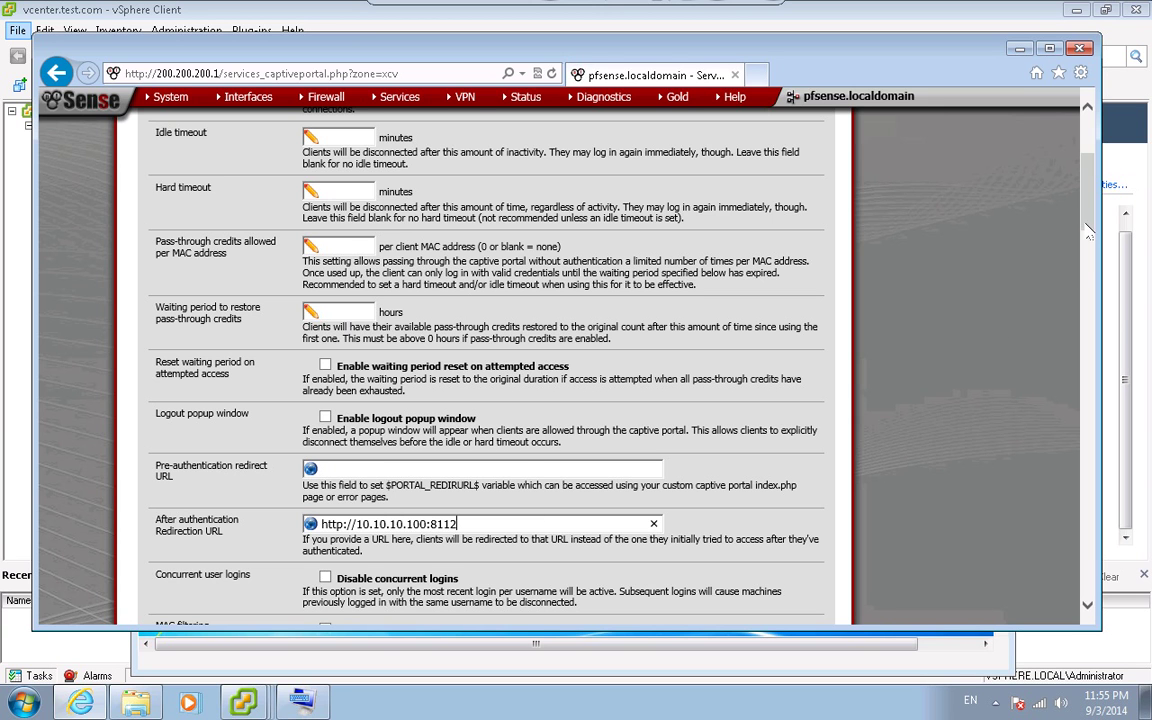
pyautogui.scroll(3, 1090, 230)
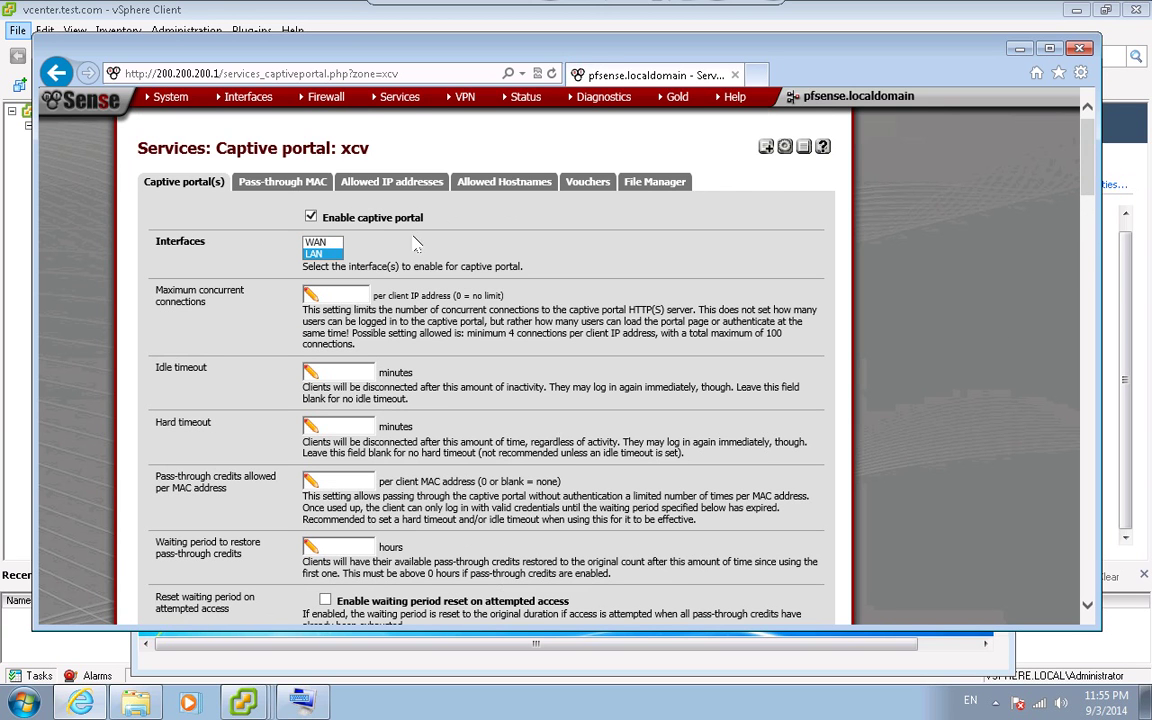
# - Switch to the win7-1 virtual machine console and launch Firefox without making it the default browser
pyautogui.click(222, 8)
pyautogui.moveTo(252, 703)
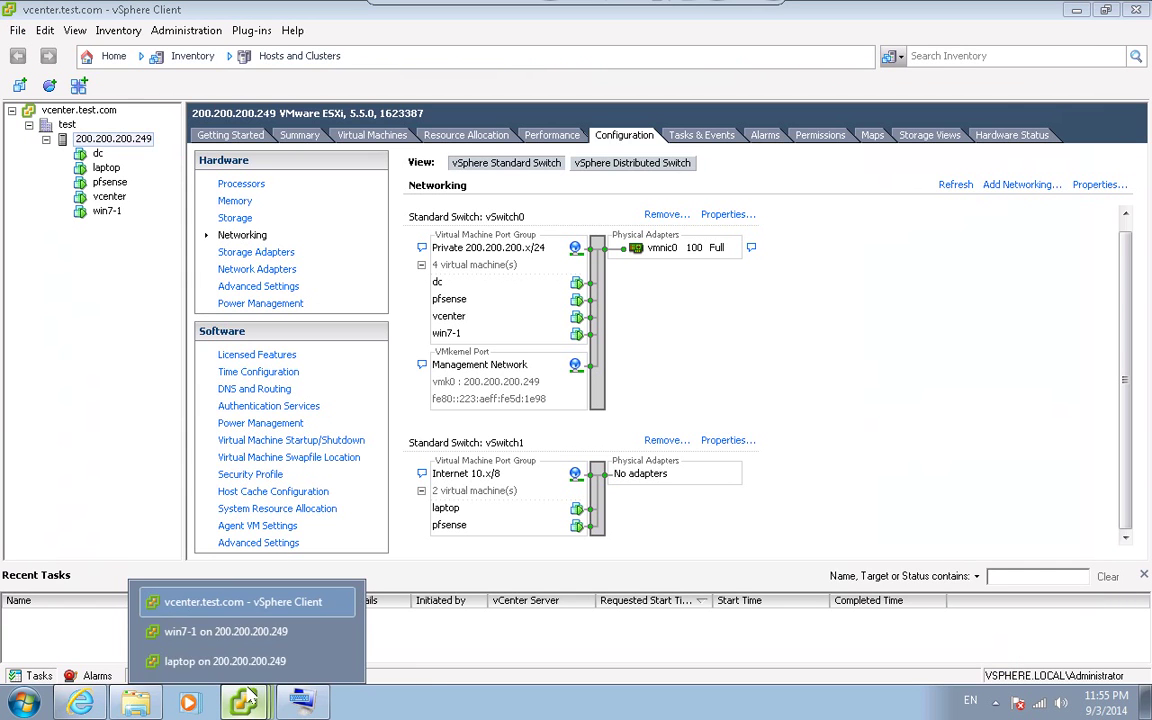
pyautogui.click(226, 631)
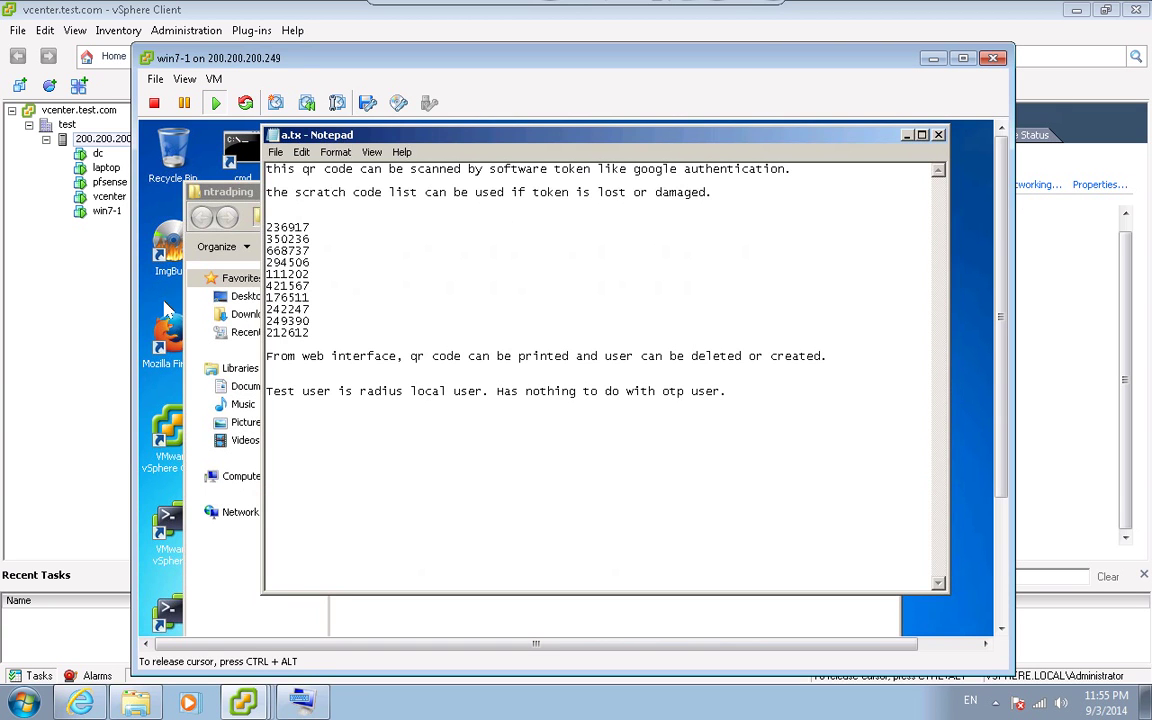
pyautogui.doubleClick(168, 330)
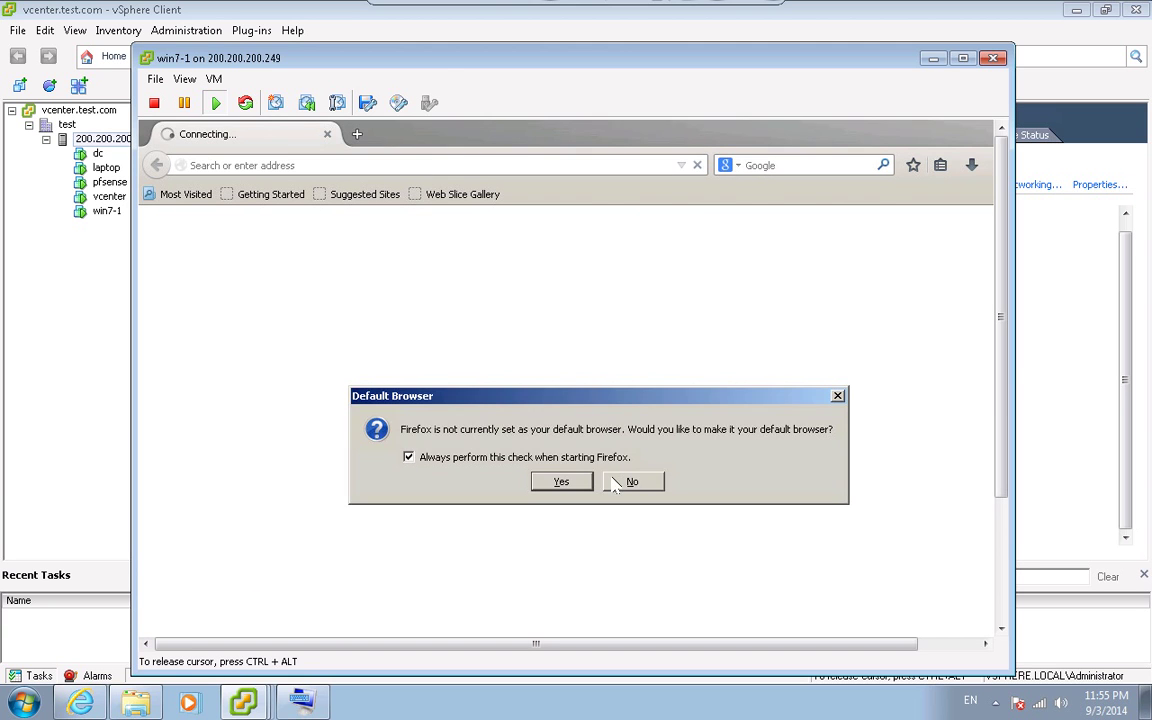
pyautogui.click(620, 481)
# - Open the multiOTP web administration console at 10.10.10.100:8112 and log in as admin with the saved credentials
pyautogui.click(424, 167)
pyautogui.write('10.10.10.100/')
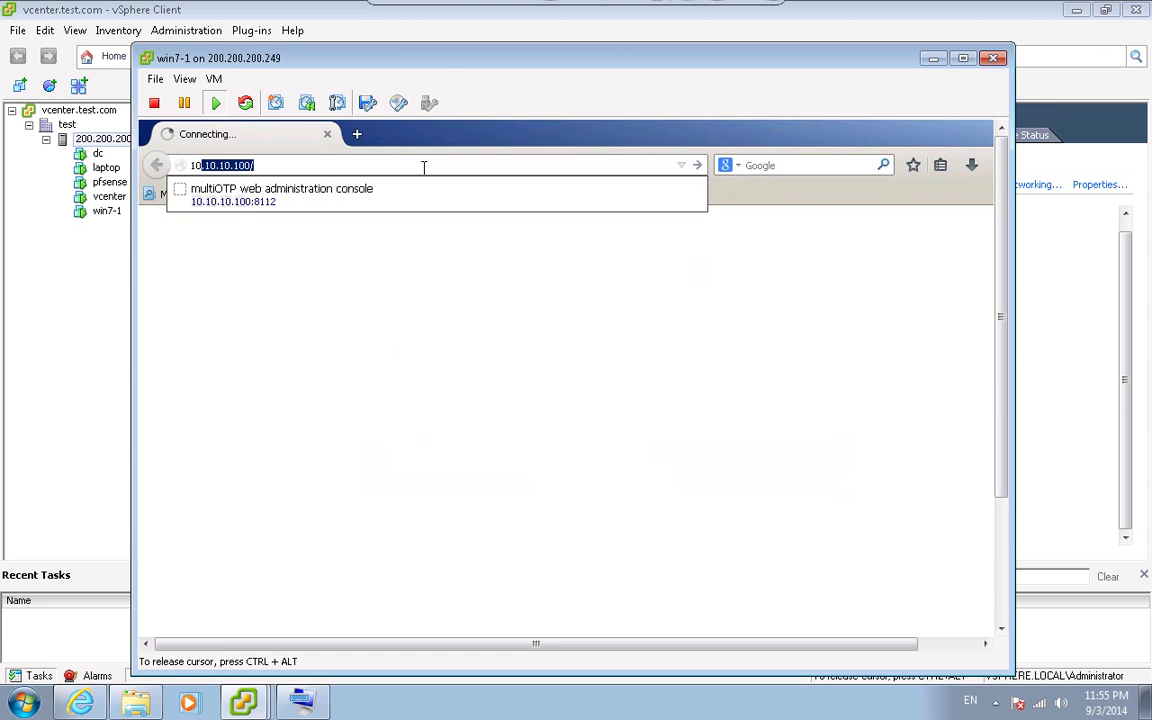
pyautogui.press('Return')
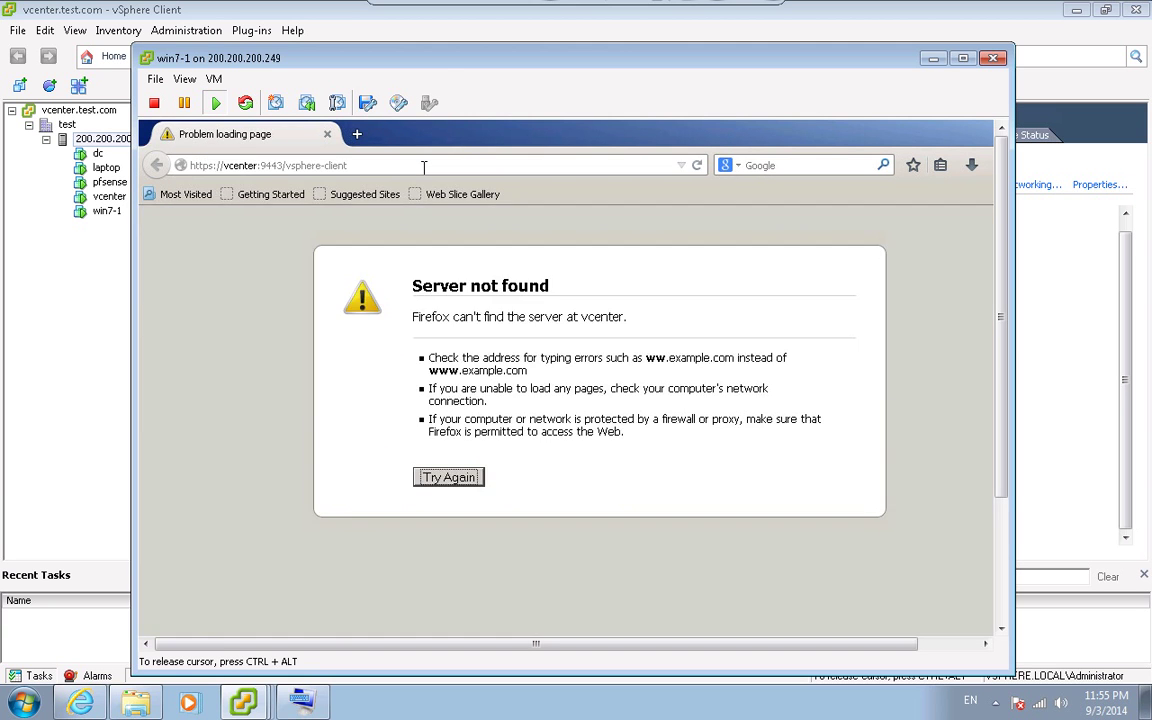
pyautogui.click(424, 167)
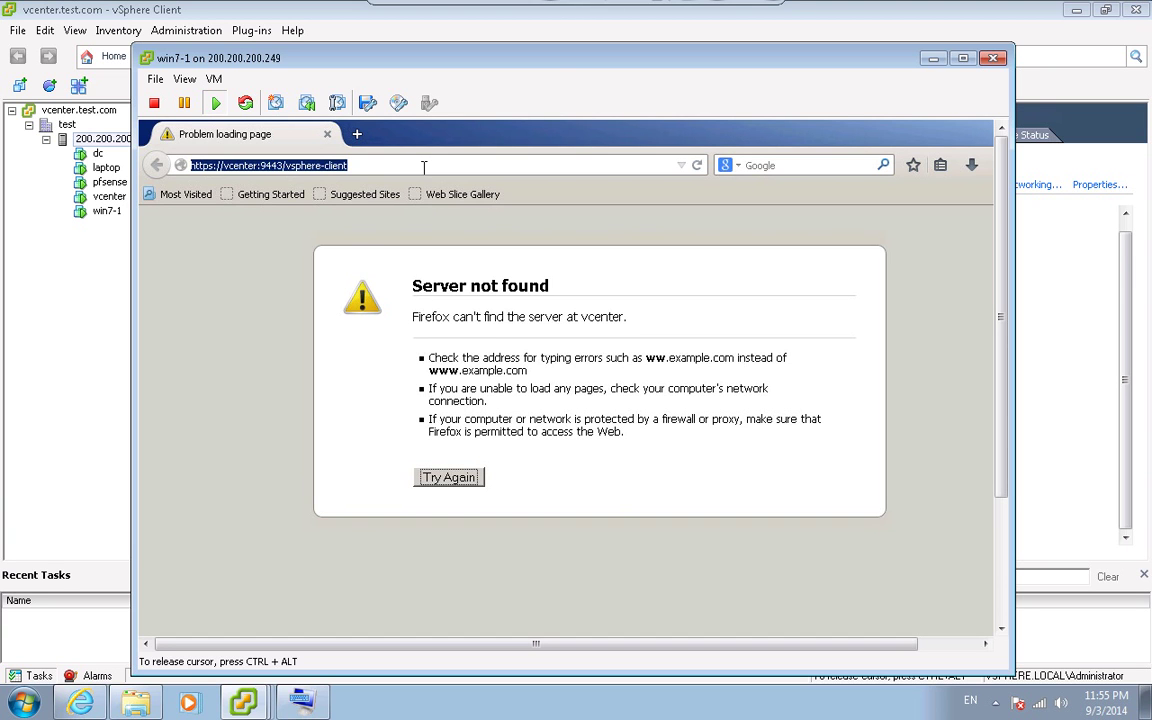
pyautogui.write('10')
pyautogui.press('Down')
pyautogui.press('Return')
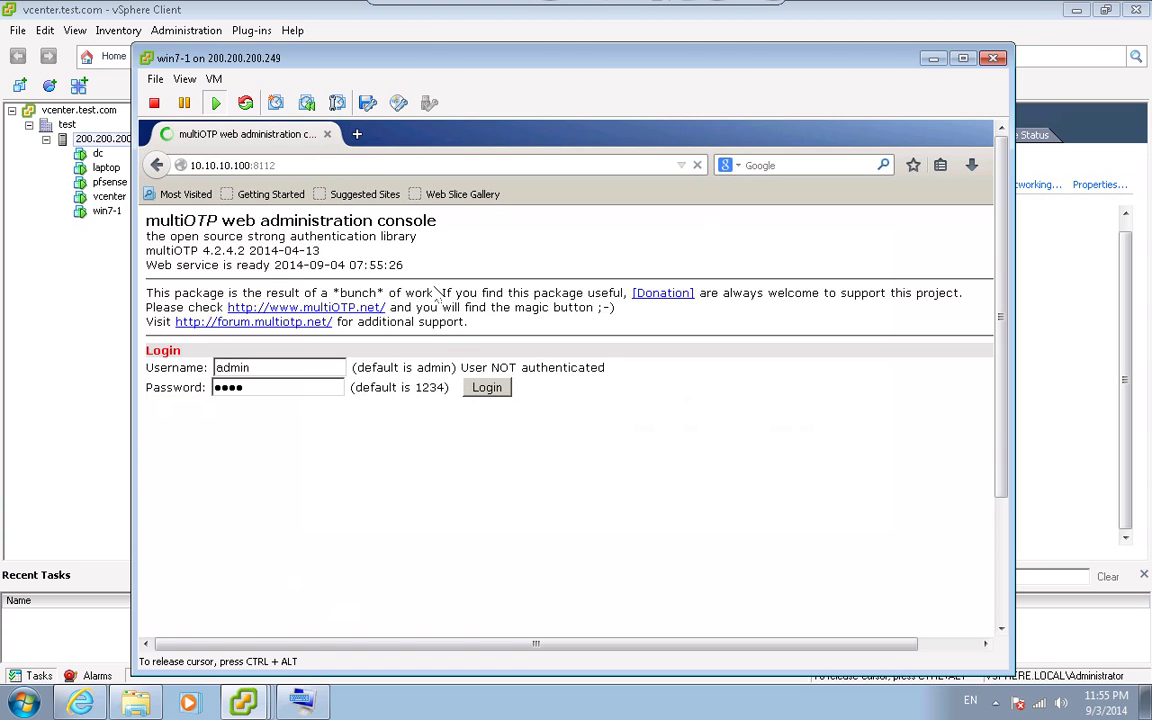
pyautogui.click(476, 394)
pyautogui.scroll(-3, 437, 570)
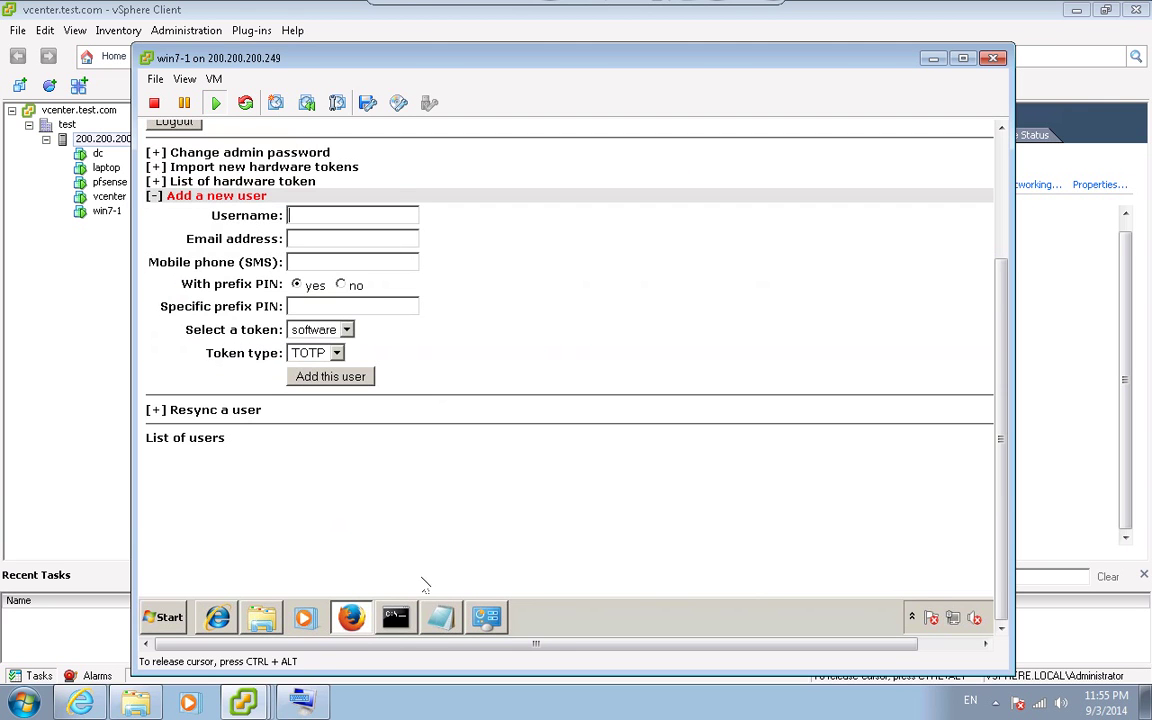
# - Run a continuous ping to 10.10.10.100 from the win7-1 command prompt
pyautogui.click(395, 617)
pyautogui.write('ping 10.10.10.')
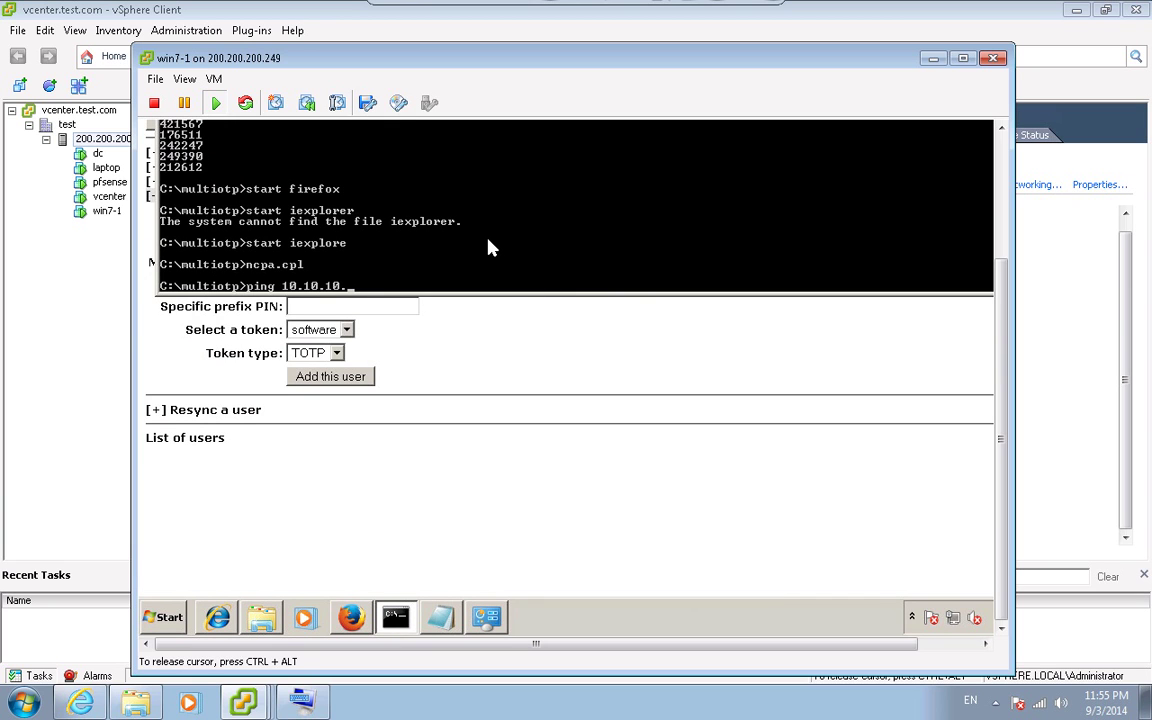
pyautogui.write('100 -t')
pyautogui.press('Return')
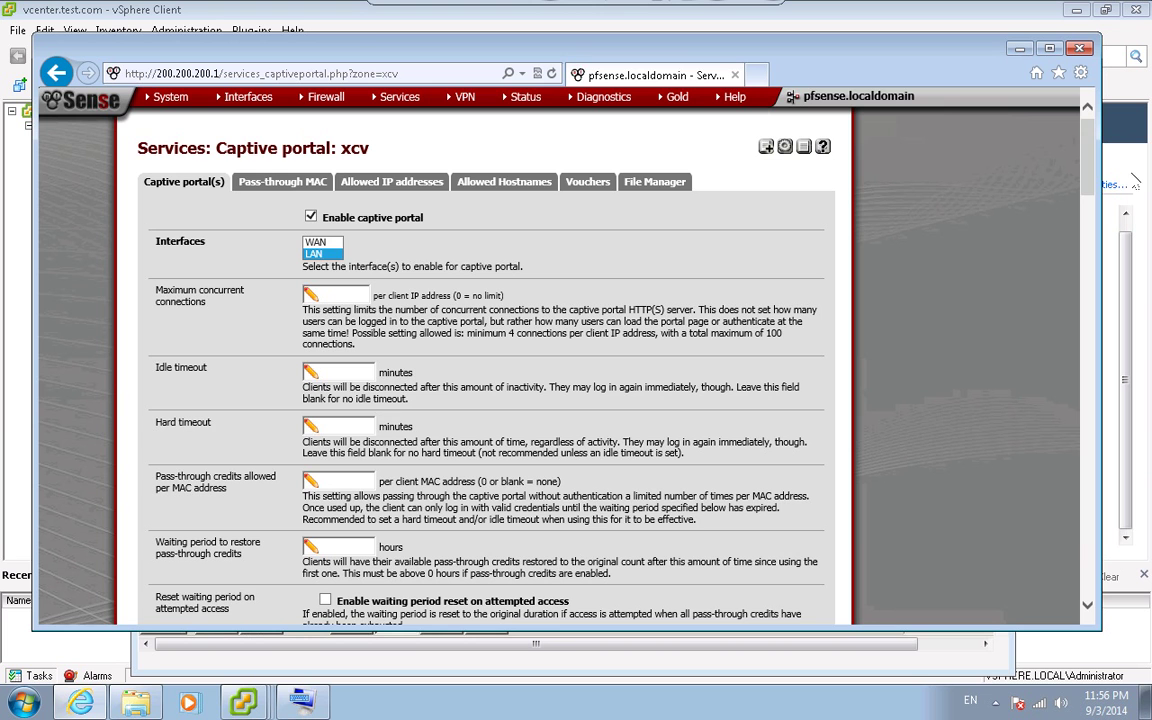
# - Return to the pfSense captive portal settings, check the primary RADIUS server's IP address and save the configuration
pyautogui.moveTo(1093, 172); pyautogui.dragTo(1065, 668)
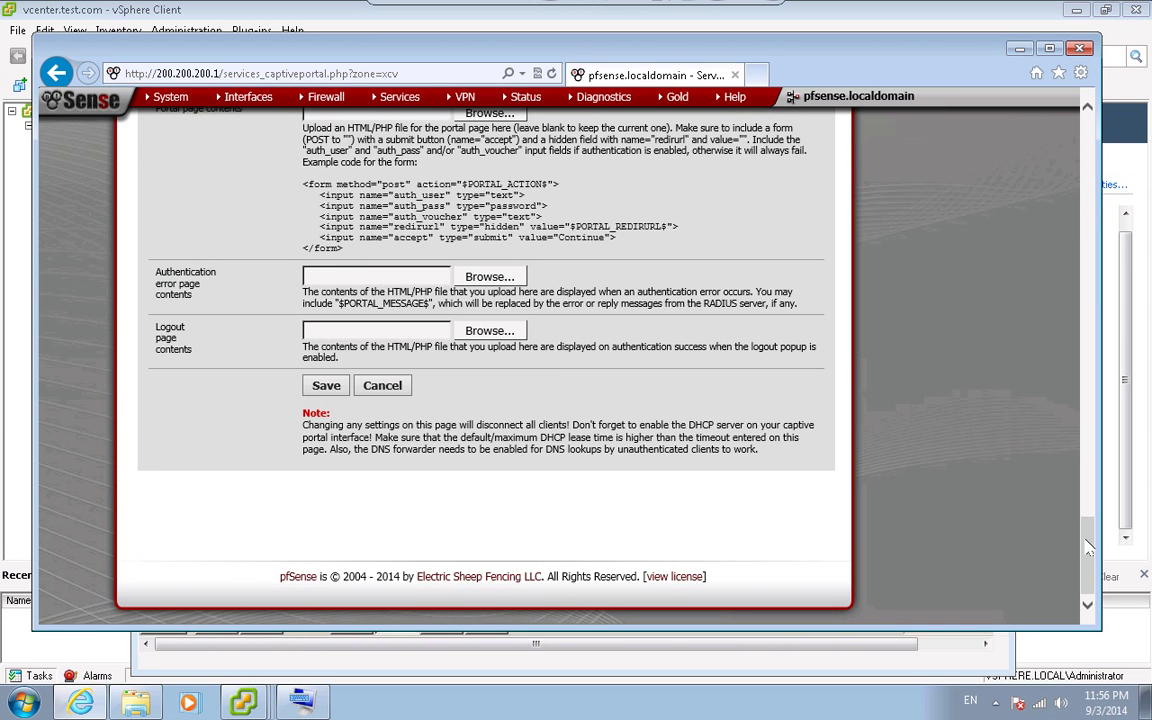
pyautogui.scroll(10, 1055, 340)
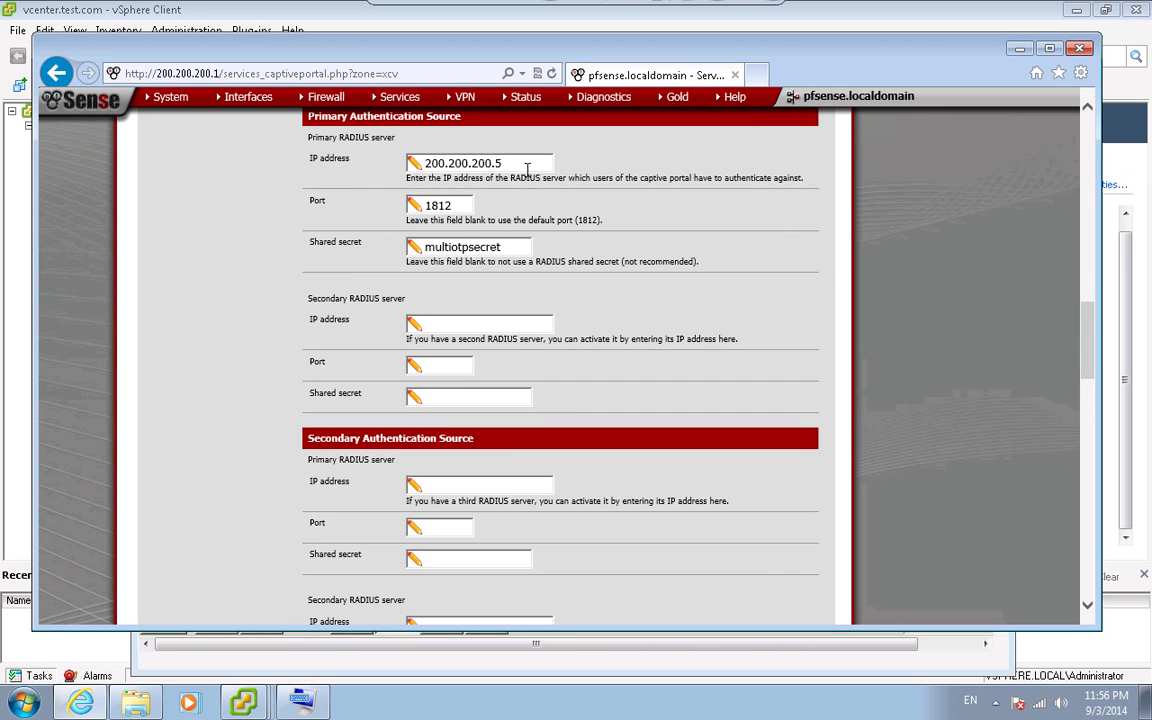
pyautogui.moveTo(500, 171); pyautogui.dragTo(410, 171)
pyautogui.press('Escape')
pyautogui.moveTo(1083, 328); pyautogui.dragTo(1077, 601)
pyautogui.click(322, 385)
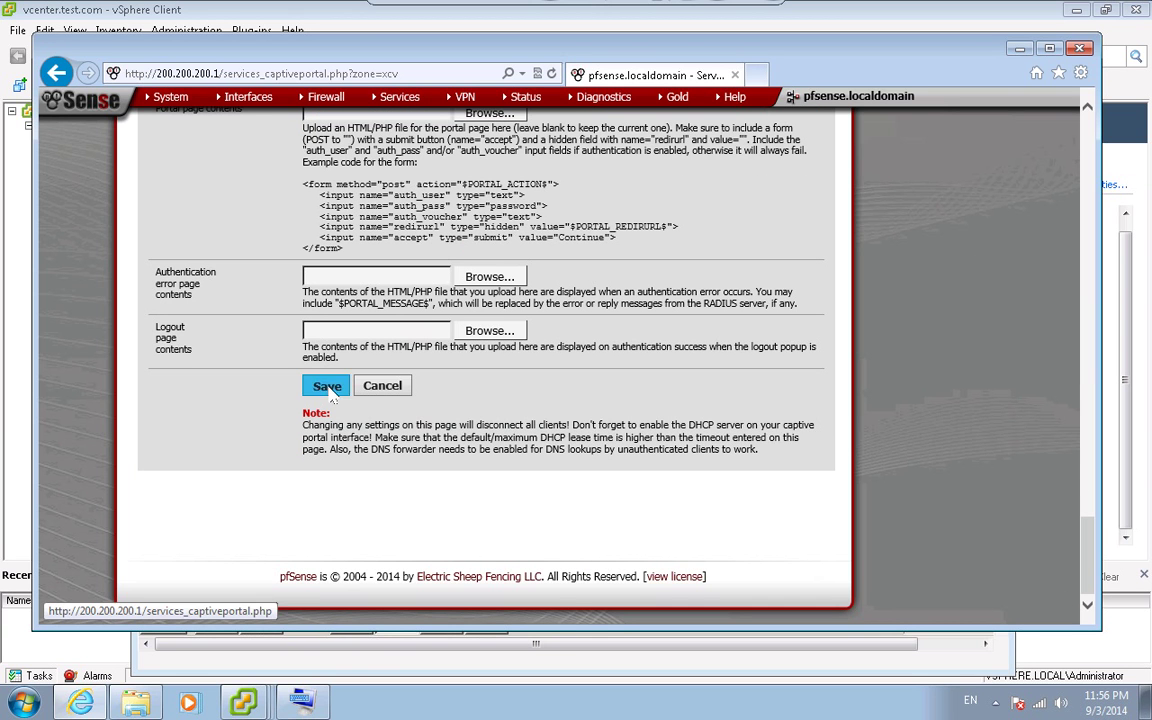
# - Go back to the win7-1 console, run ipconfig in a new command prompt and close that prompt
pyautogui.moveTo(243, 700)
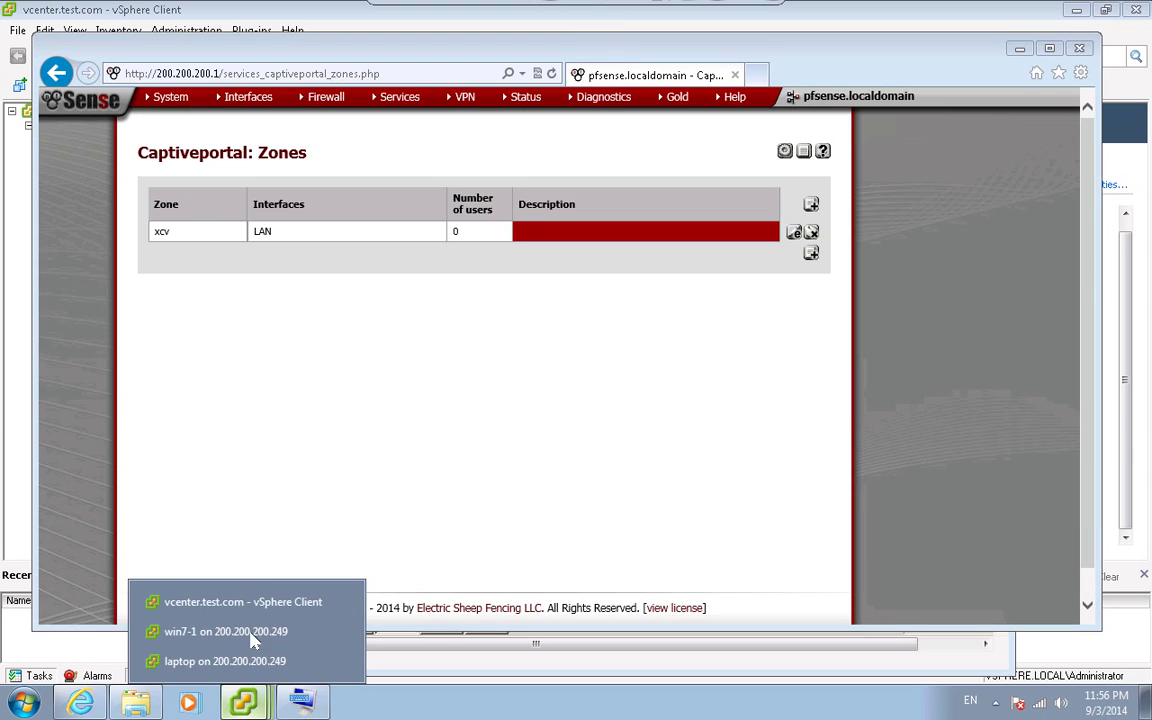
pyautogui.click(238, 628)
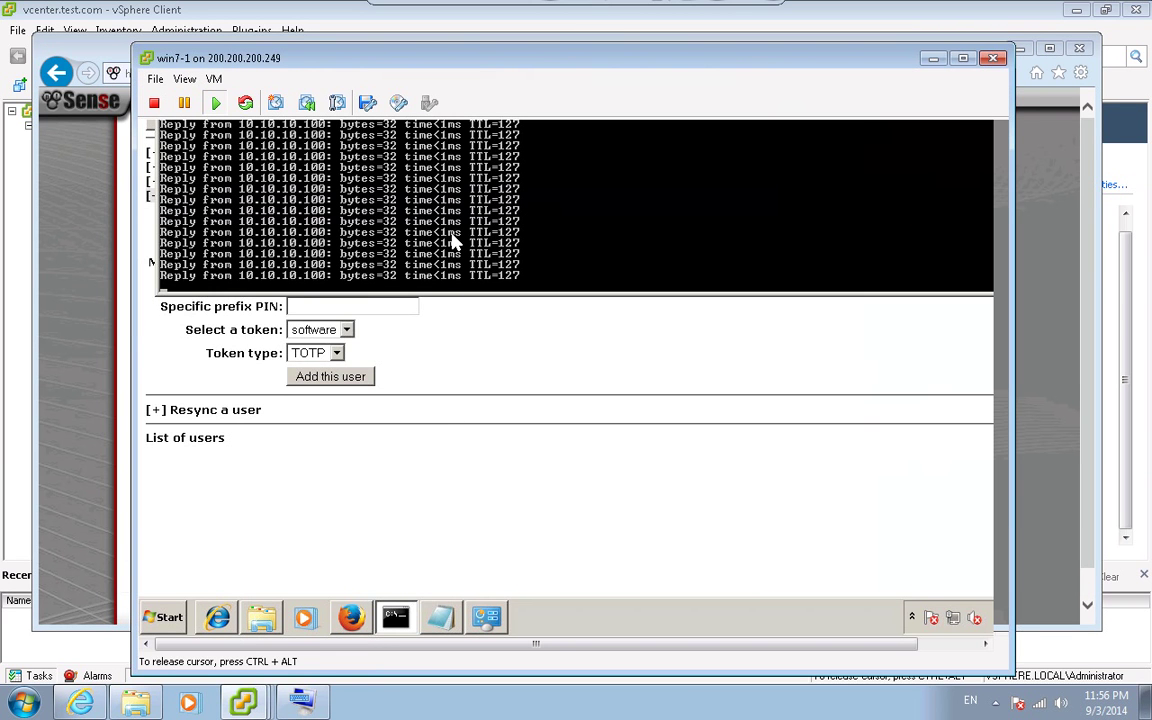
pyautogui.rightClick(400, 620)
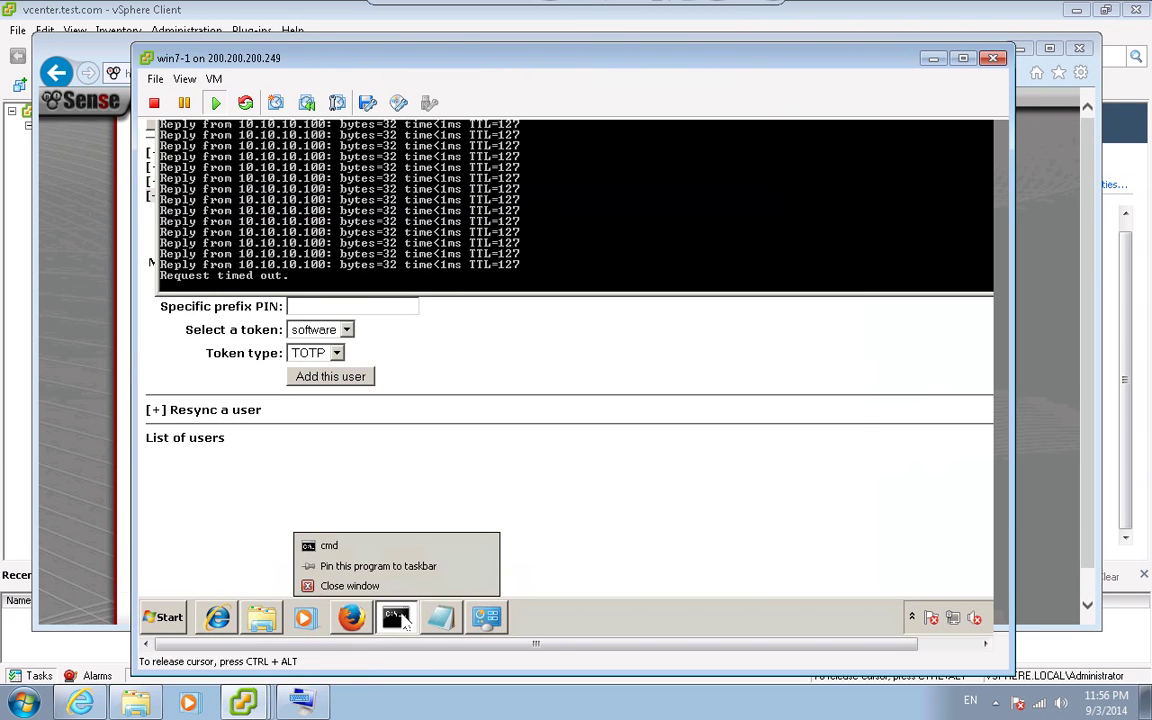
pyautogui.click(335, 542)
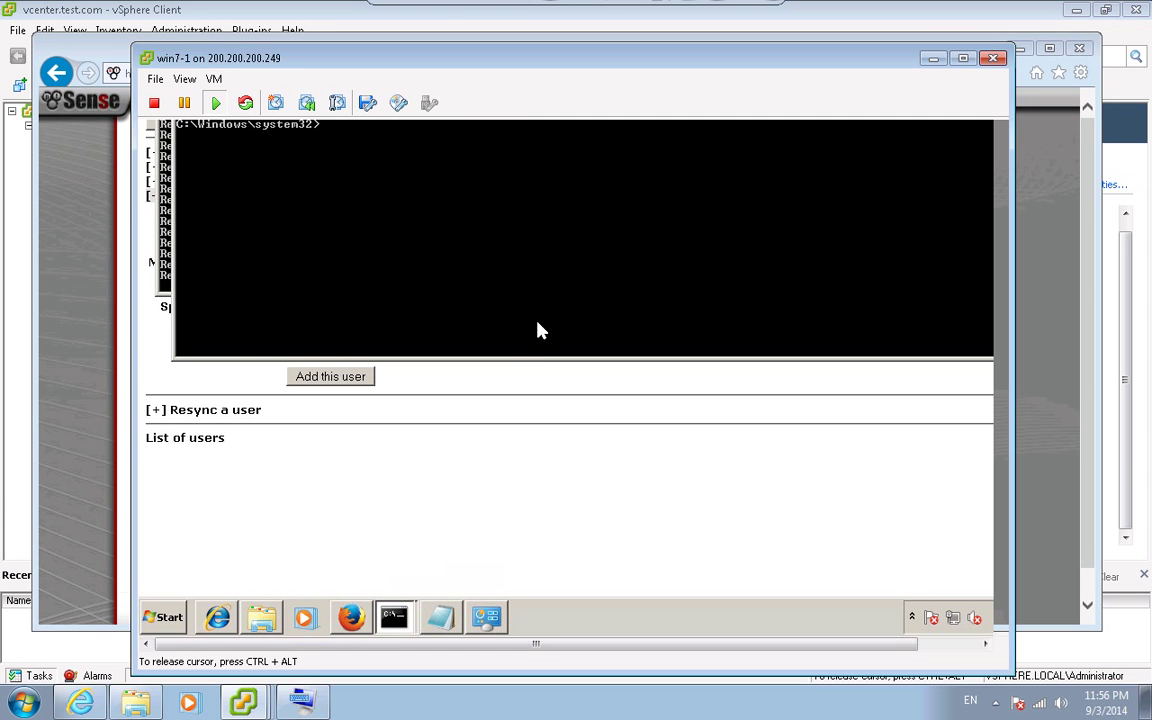
pyautogui.write('ipconfig')
pyautogui.press('Return')
pyautogui.write('exit')
pyautogui.press('Return')
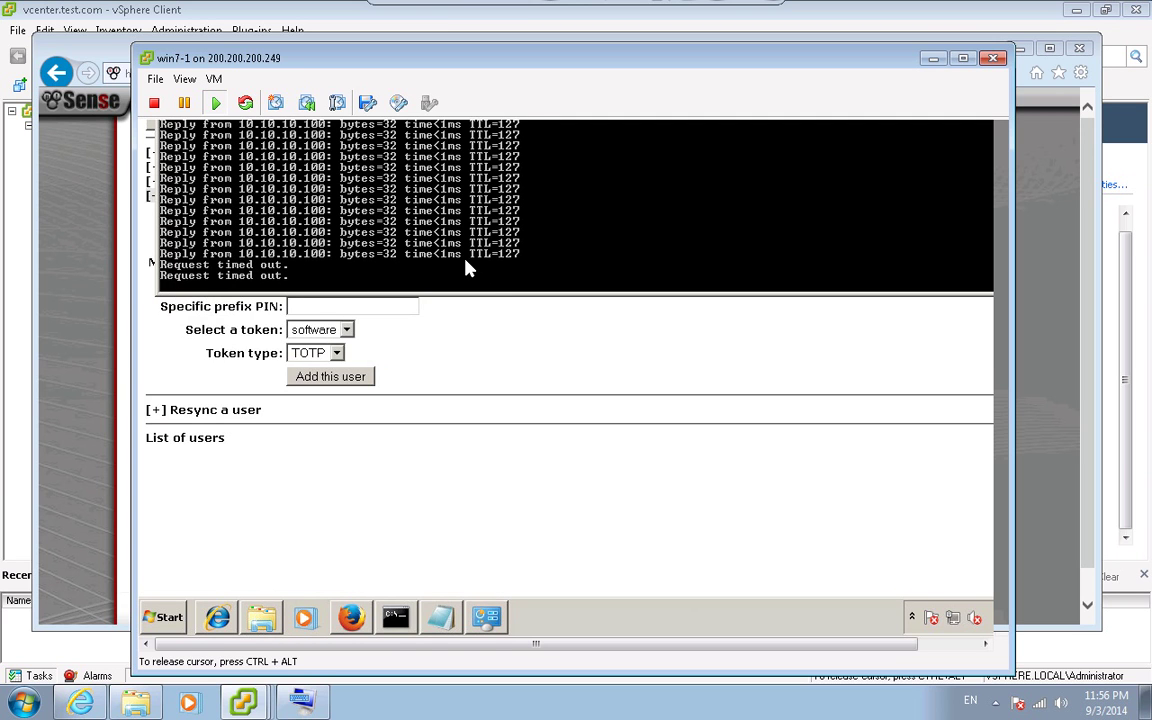
# - Stop the running ping to 10.10.10.100 and close the multiOTP console page in Firefox
pyautogui.hotkey('ctrl', 'c')
pyautogui.write('exit')
pyautogui.press('Return')
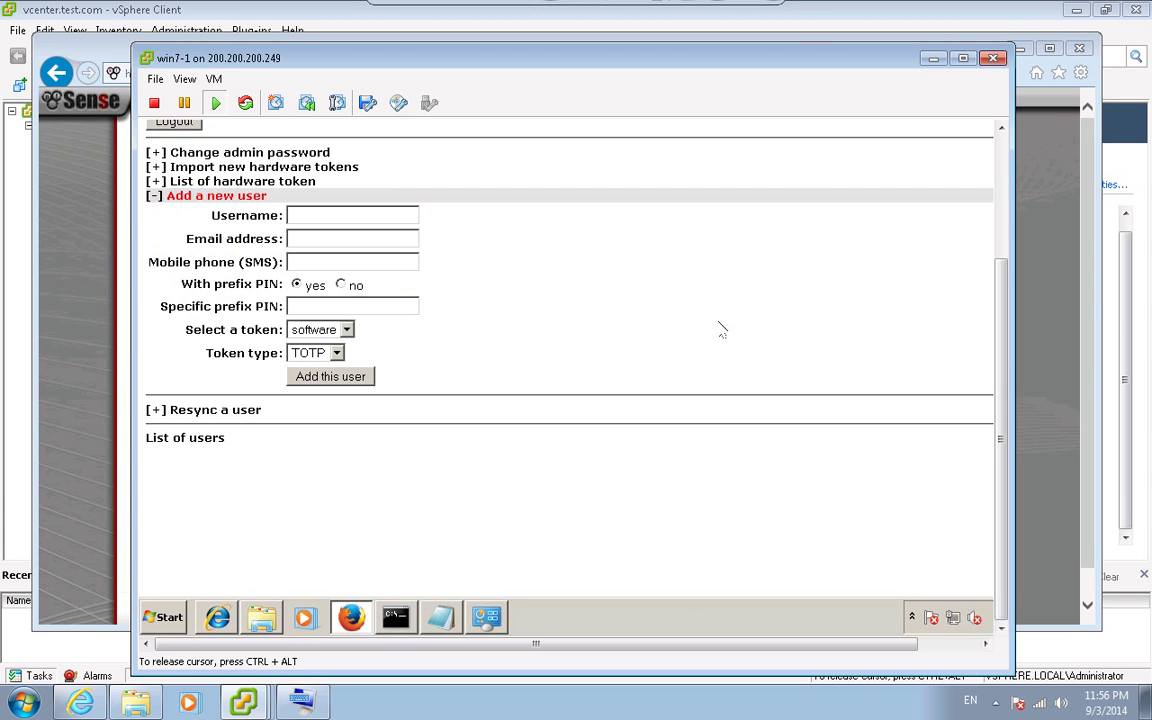
pyautogui.moveTo(818, 120)
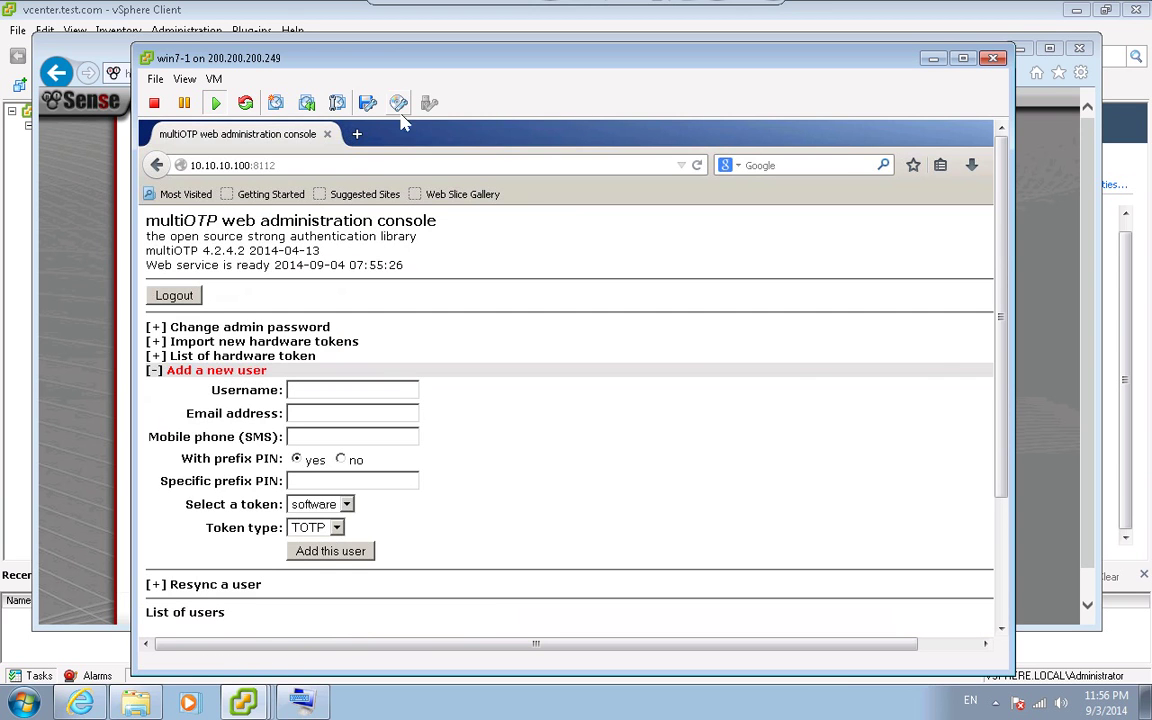
pyautogui.click(329, 136)
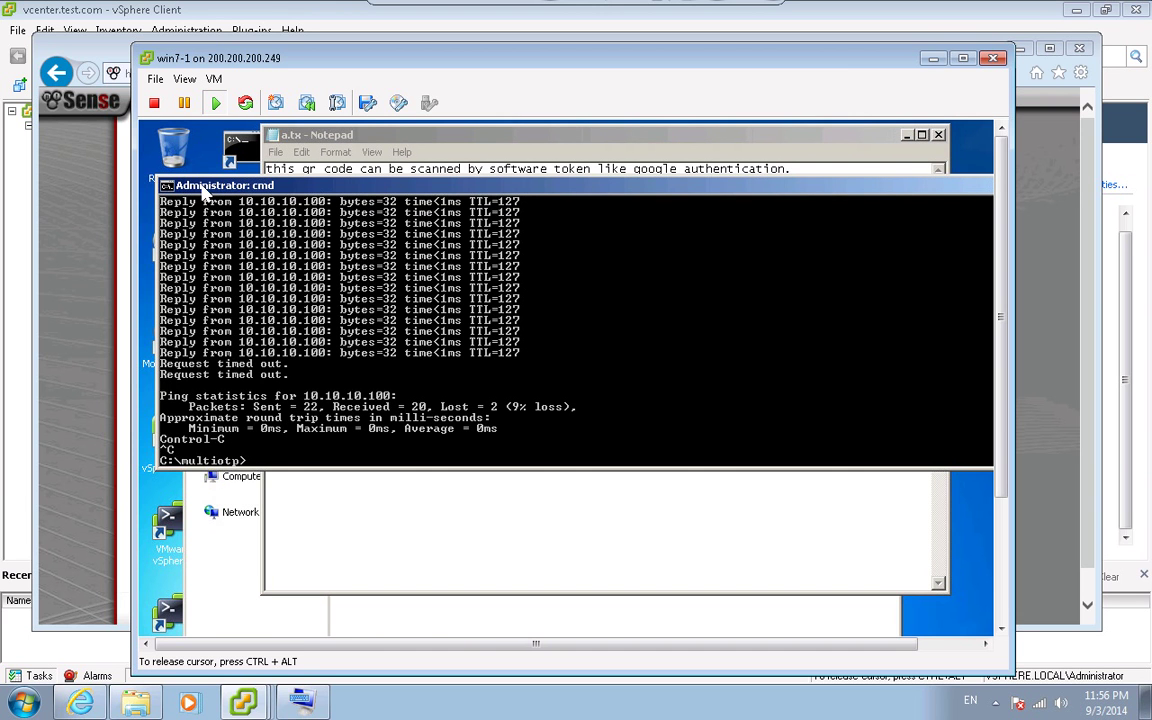
# - Relaunch Firefox without making it the default browser and arrange it beside the command prompt in a wider win7-1 console window
pyautogui.moveTo(205, 192); pyautogui.dragTo(317, 192)
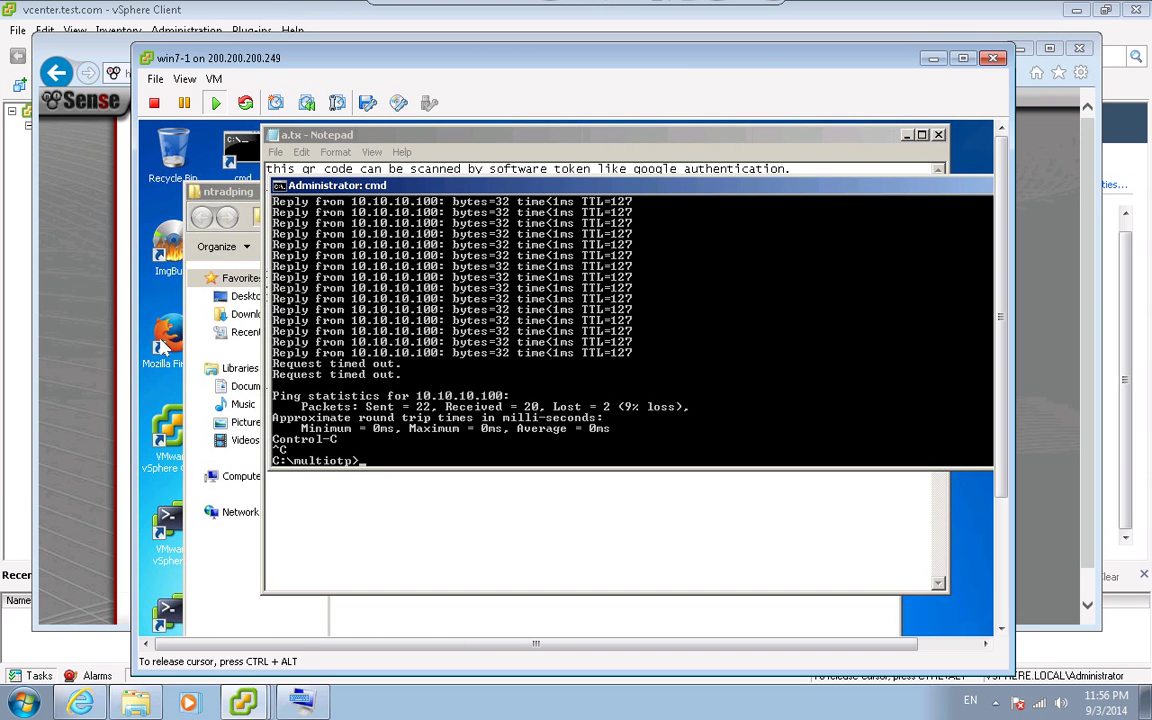
pyautogui.doubleClick(172, 340)
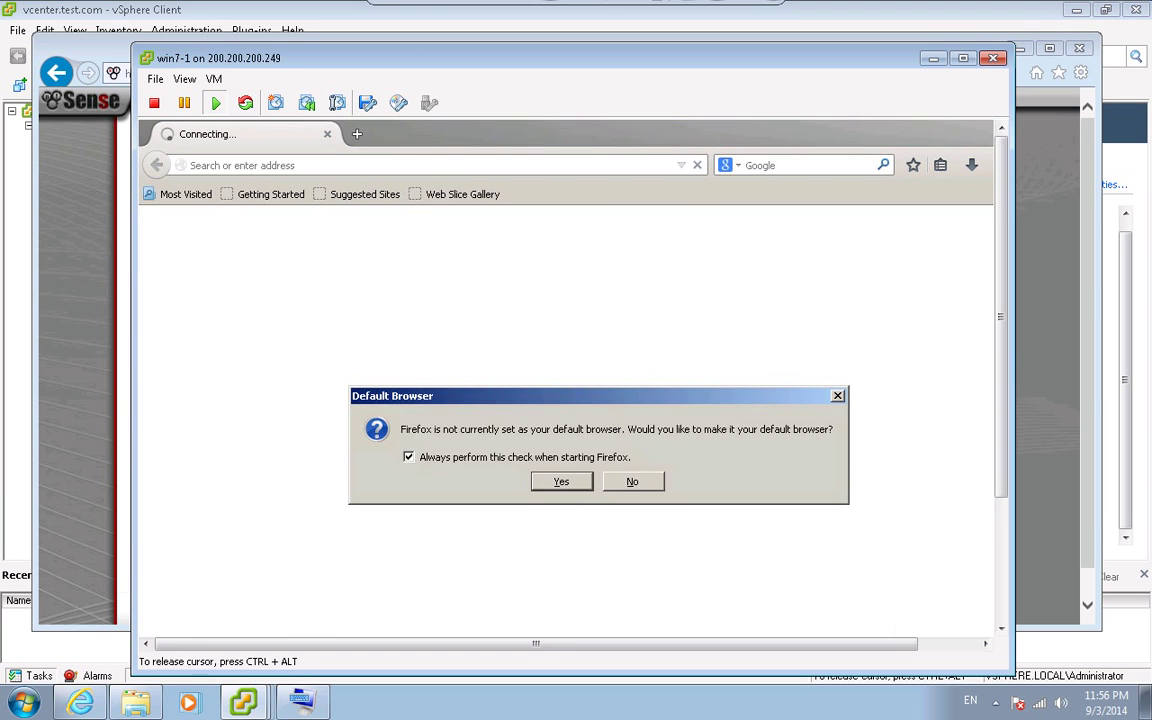
pyautogui.click(632, 484)
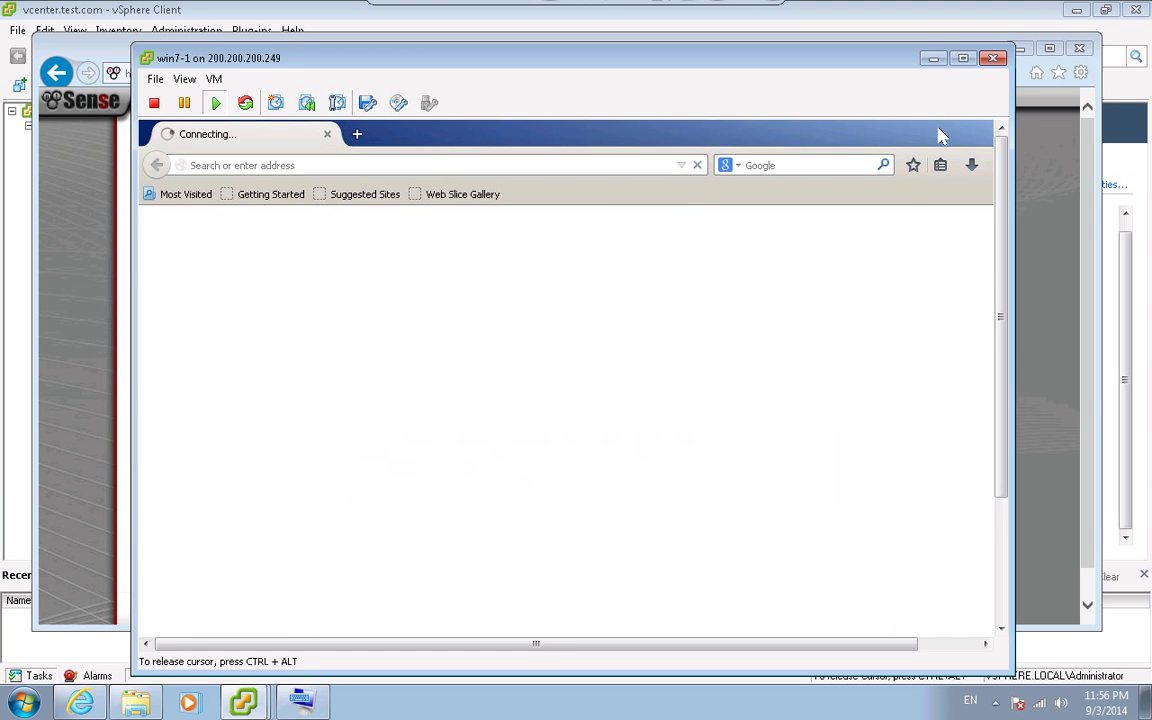
pyautogui.moveTo(1013, 183); pyautogui.dragTo(1145, 183)
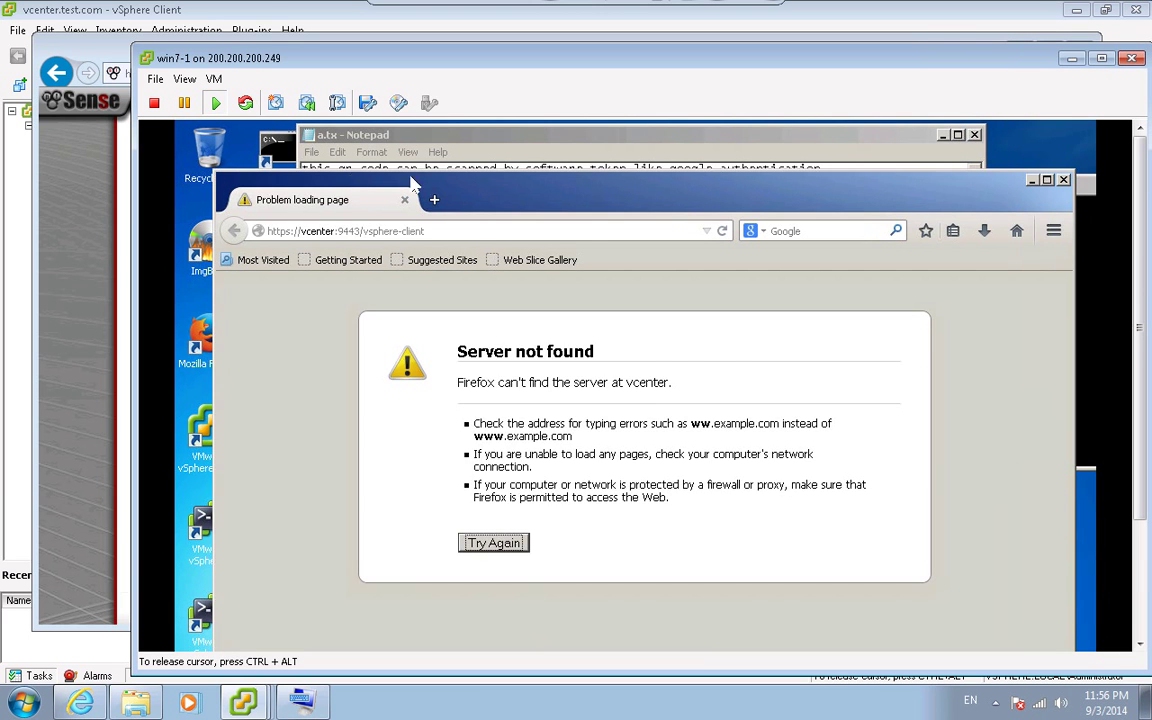
pyautogui.moveTo(358, 185); pyautogui.dragTo(506, 182)
# - Rerun the continuous ping to 10.10.10.100 in the win7-1 command prompt
pyautogui.click(322, 285)
pyautogui.press('Up')
pyautogui.press('Up')
pyautogui.press('Down')
pyautogui.press('Return')
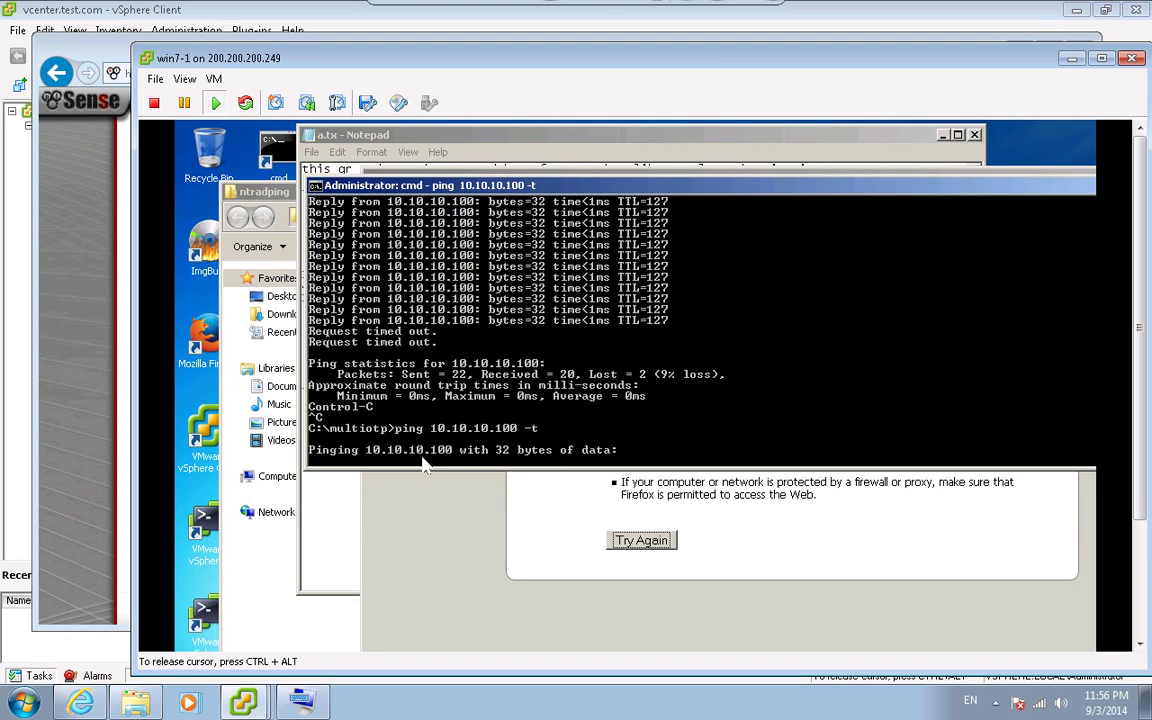
# - Browse to 10.10.10.100 in Firefox on win7-1 to trigger the pfSense captive portal login page
pyautogui.click(458, 497)
pyautogui.click(600, 228)
pyautogui.write('10.10.10.100/')
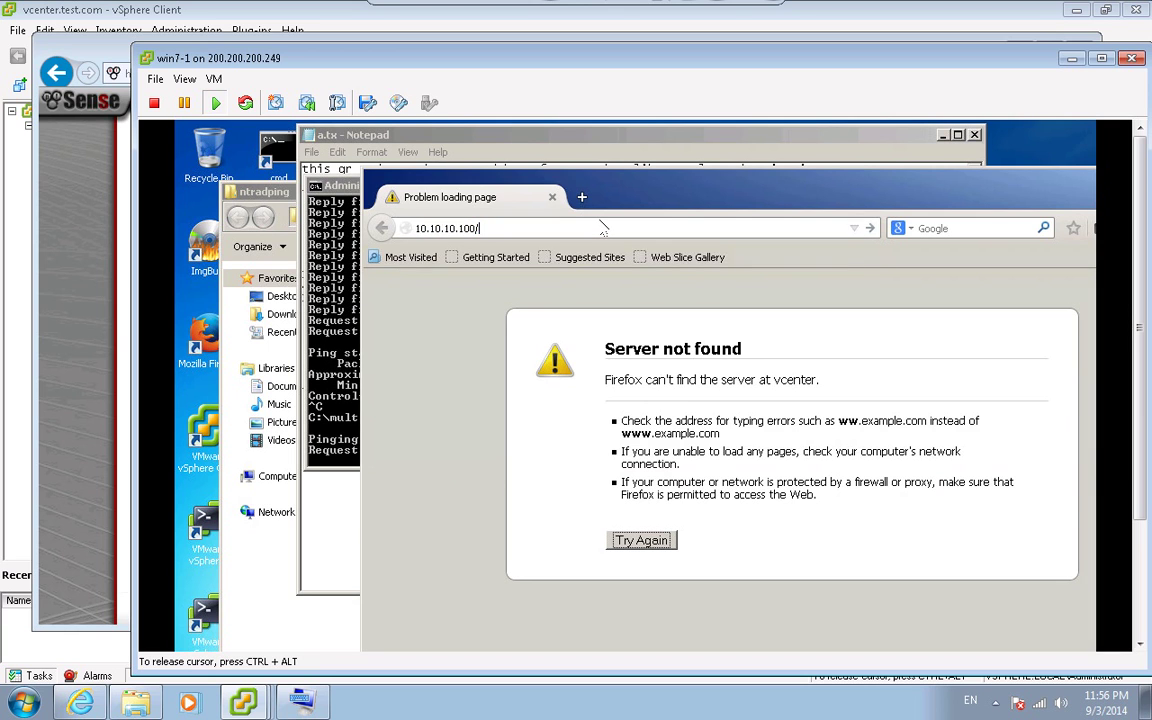
pyautogui.press('BackSpace')
pyautogui.press('Return')
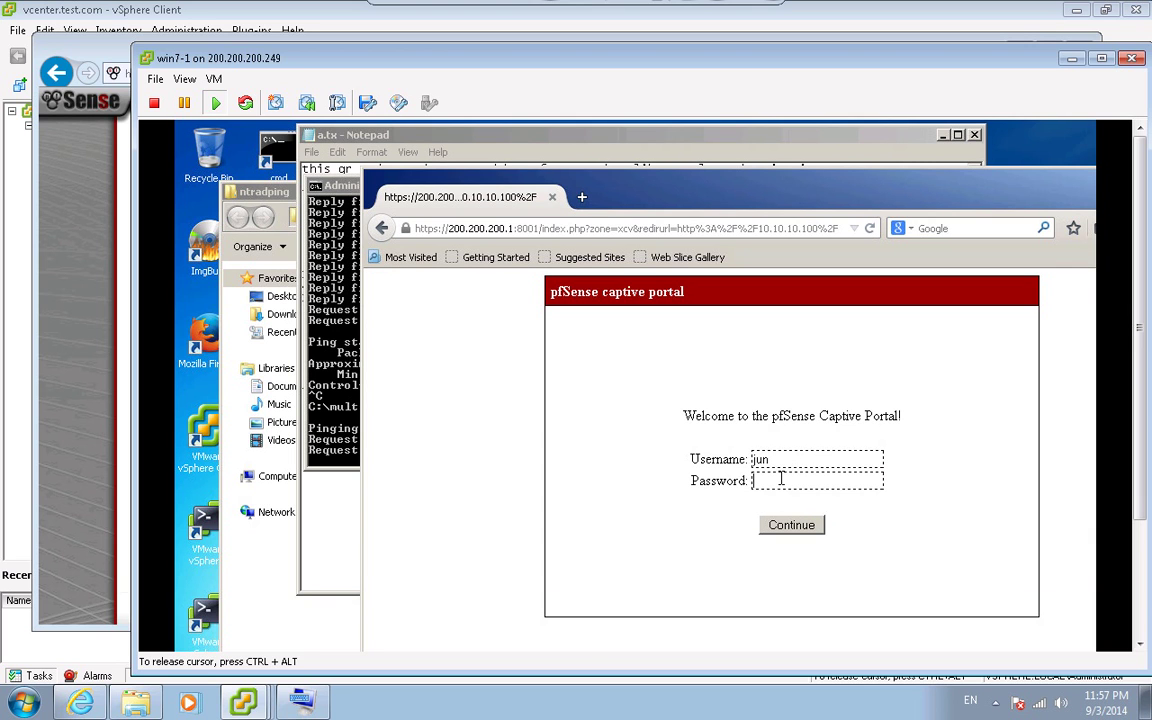
pyautogui.click(273, 632)
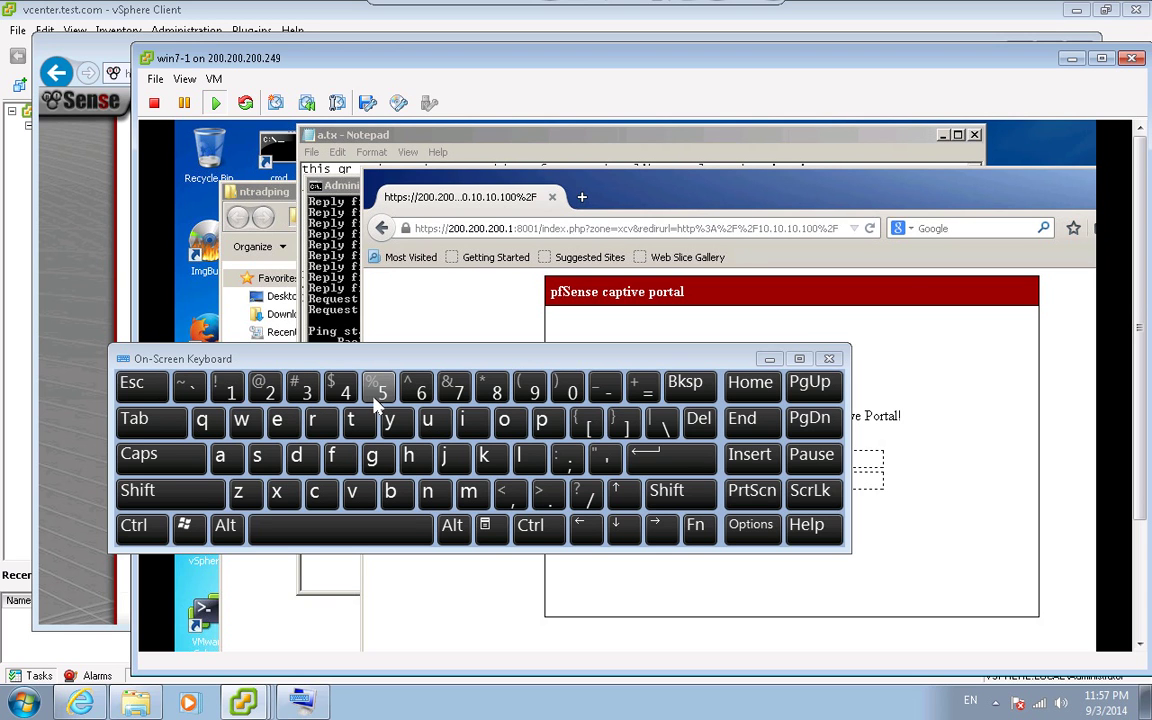
pyautogui.click(417, 391)
pyautogui.moveTo(504, 359); pyautogui.dragTo(566, 181)
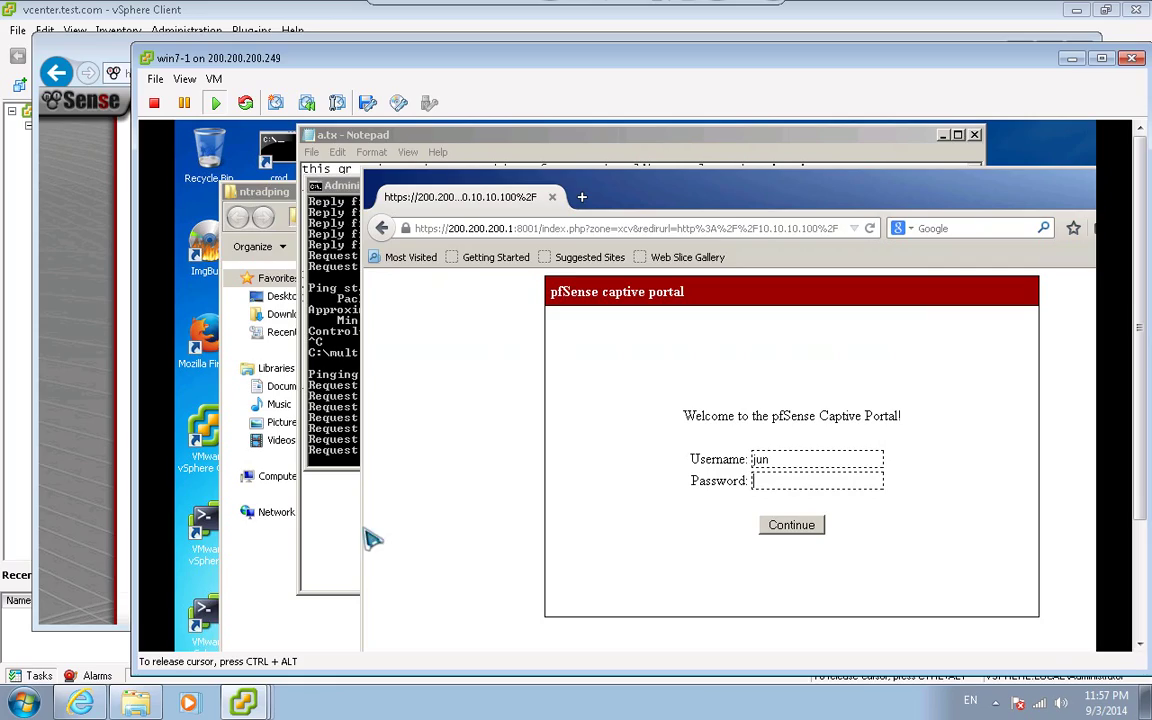
pyautogui.hotkey('alt', 'Tab')
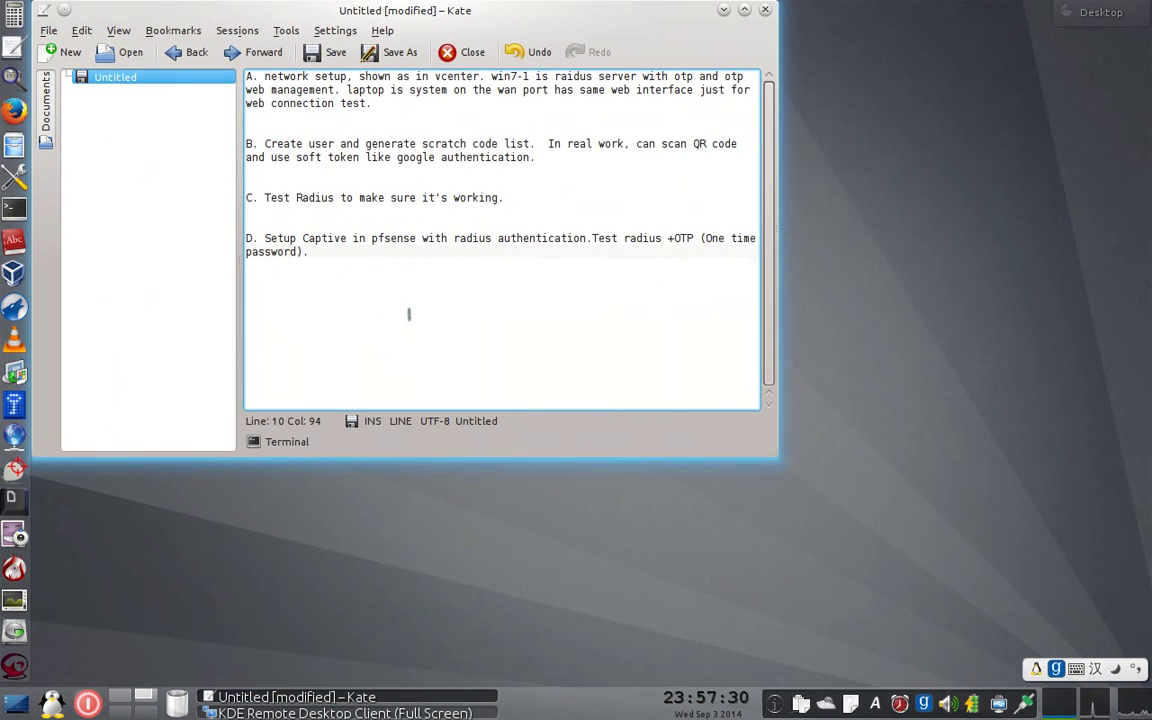
pyautogui.hotkey('alt', 'Tab')
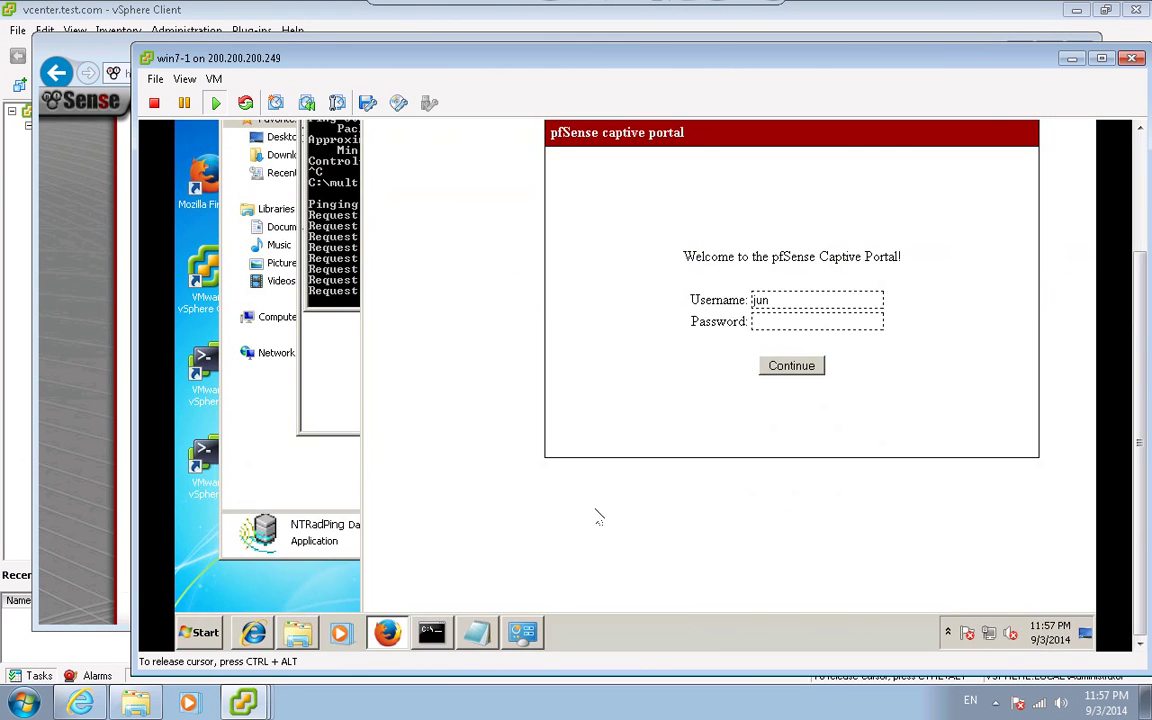
# - Bring the scratch code list in Notepad into view beside the captive portal page and open the On-Screen Keyboard inside win7-1
pyautogui.click(480, 632)
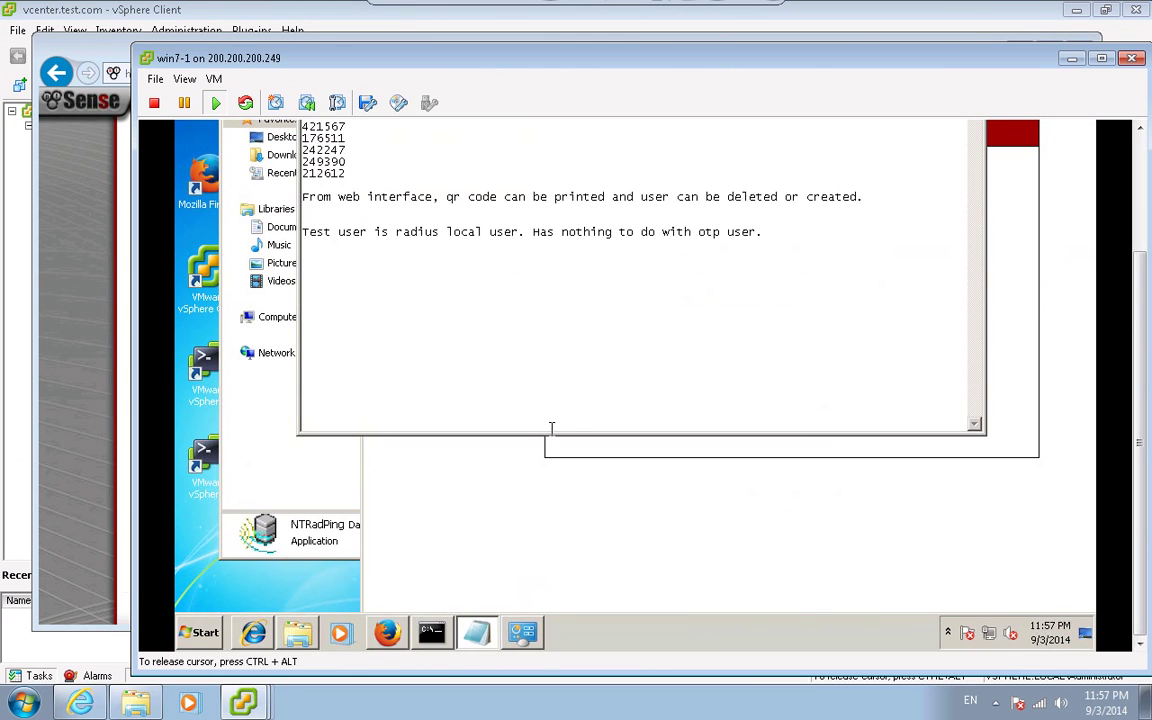
pyautogui.click(758, 468)
pyautogui.moveTo(1141, 275); pyautogui.dragTo(1143, 180)
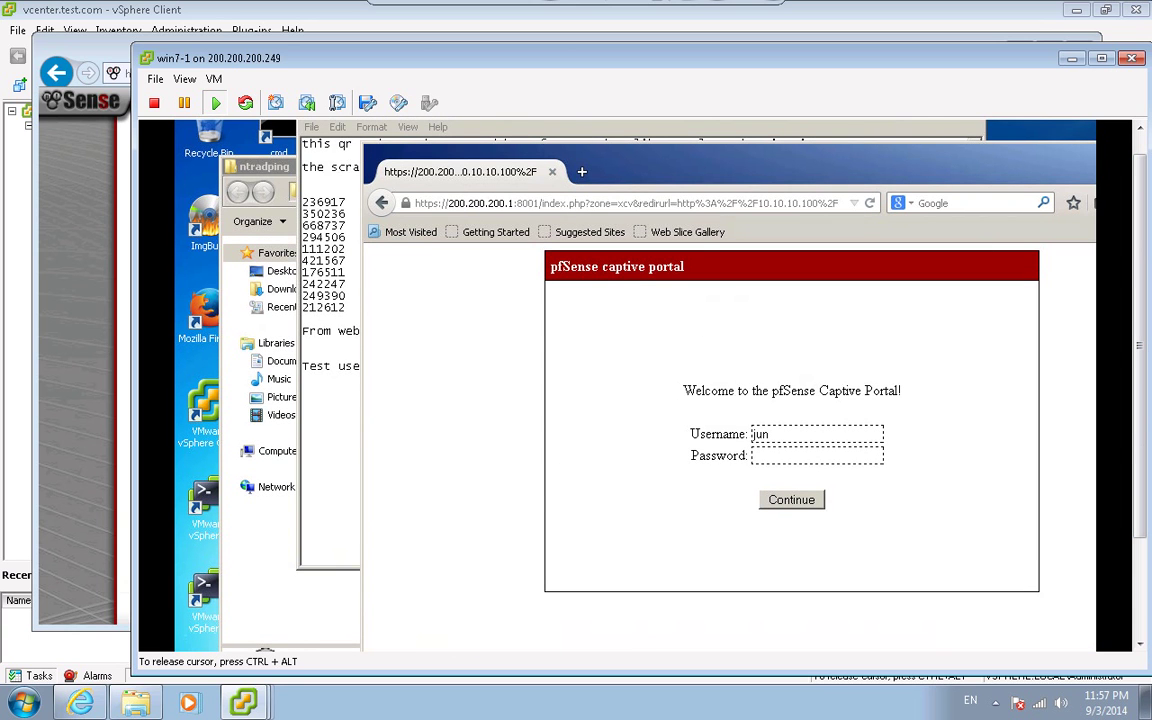
pyautogui.click(285, 143)
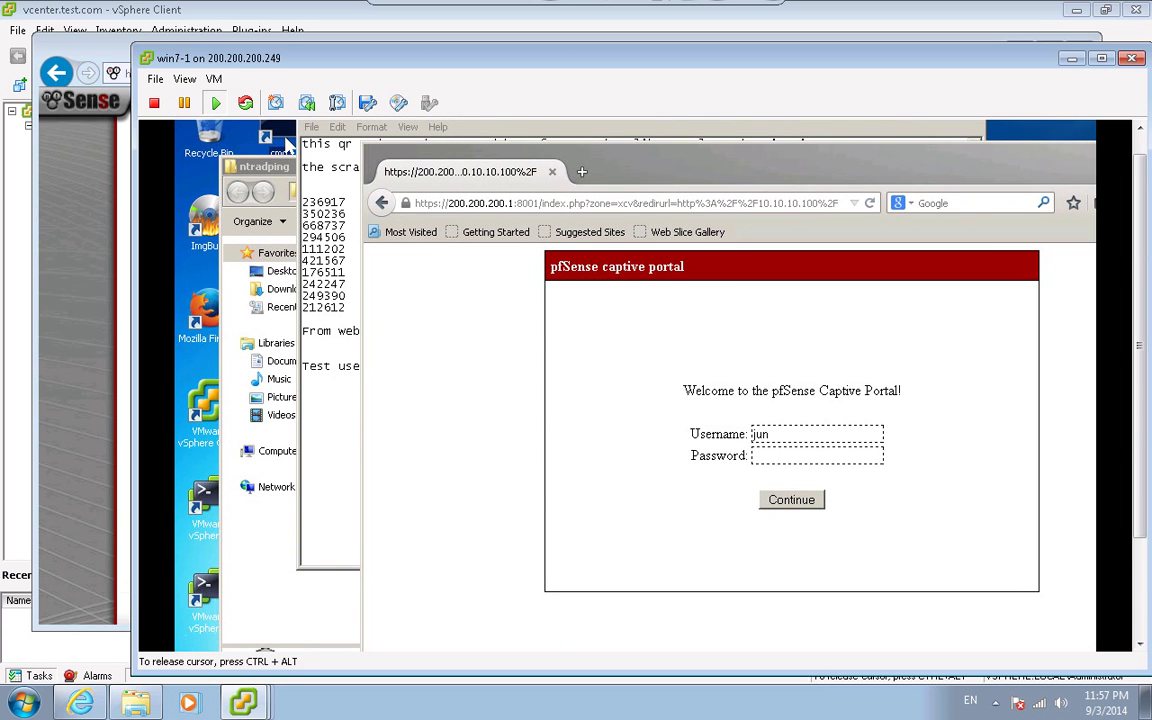
pyautogui.doubleClick(283, 145)
pyautogui.write('start')
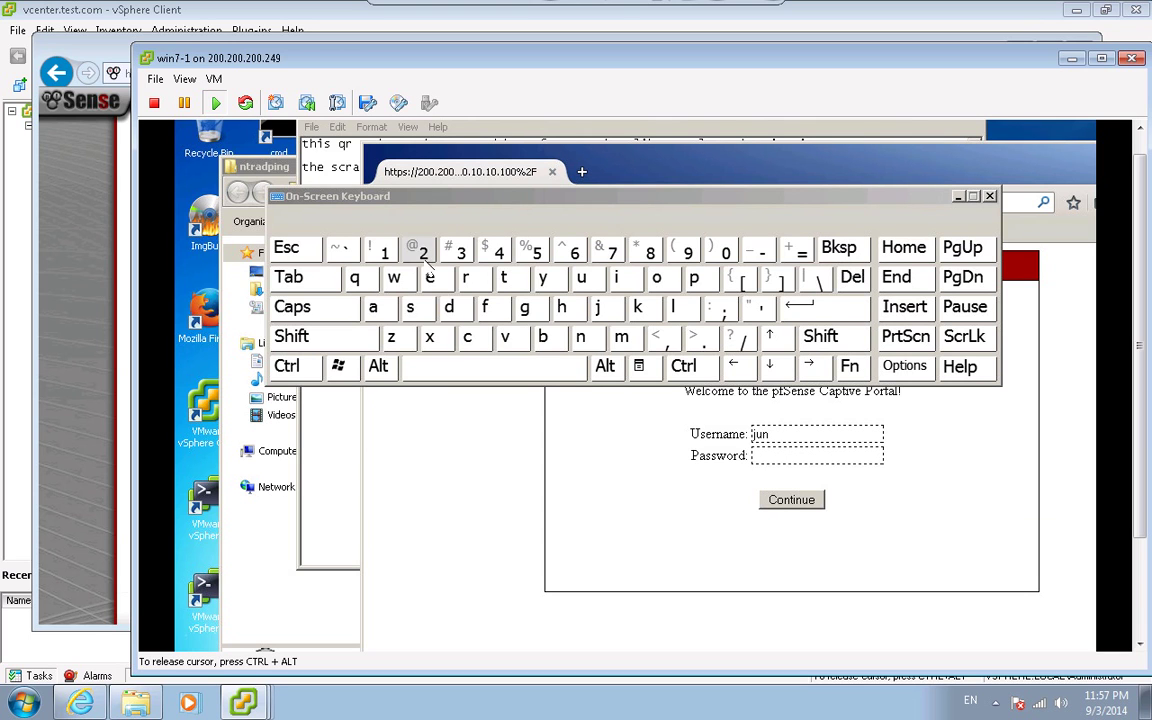
# - Try to log in to the captive portal by submitting a made-up six-digit password that is not on the scratch code list
pyautogui.click(375, 252)
pyautogui.click(418, 252)
pyautogui.click(456, 252)
pyautogui.click(494, 252)
pyautogui.click(536, 252)
pyautogui.click(574, 252)
pyautogui.click(790, 500)
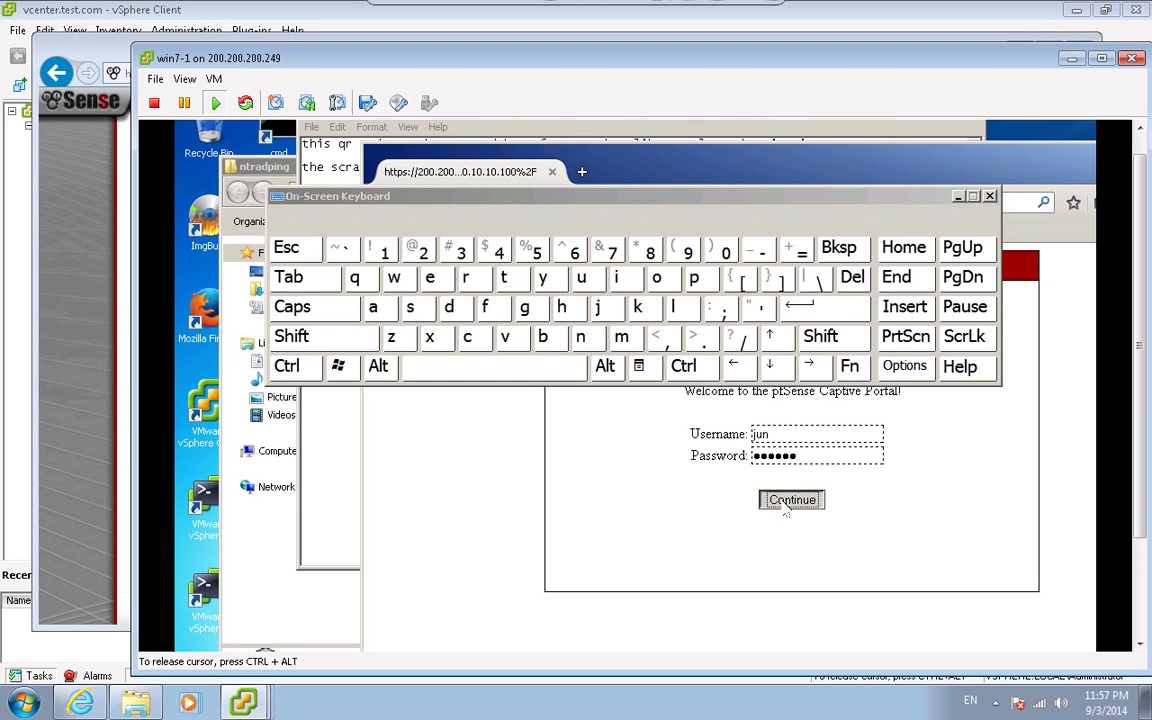
# - Fill in the OTP user's username again, remove the stray 2, and position the On-Screen Keyboard so the login fields are accessible
pyautogui.moveTo(735, 199); pyautogui.dragTo(676, 481)
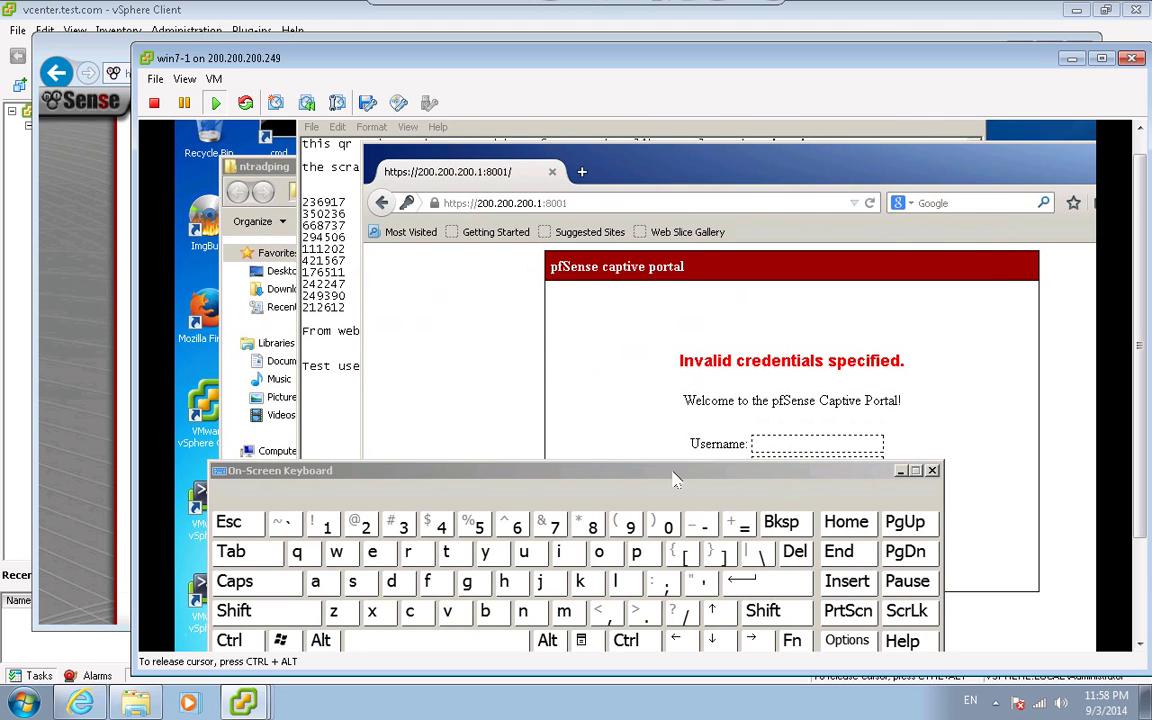
pyautogui.click(772, 447)
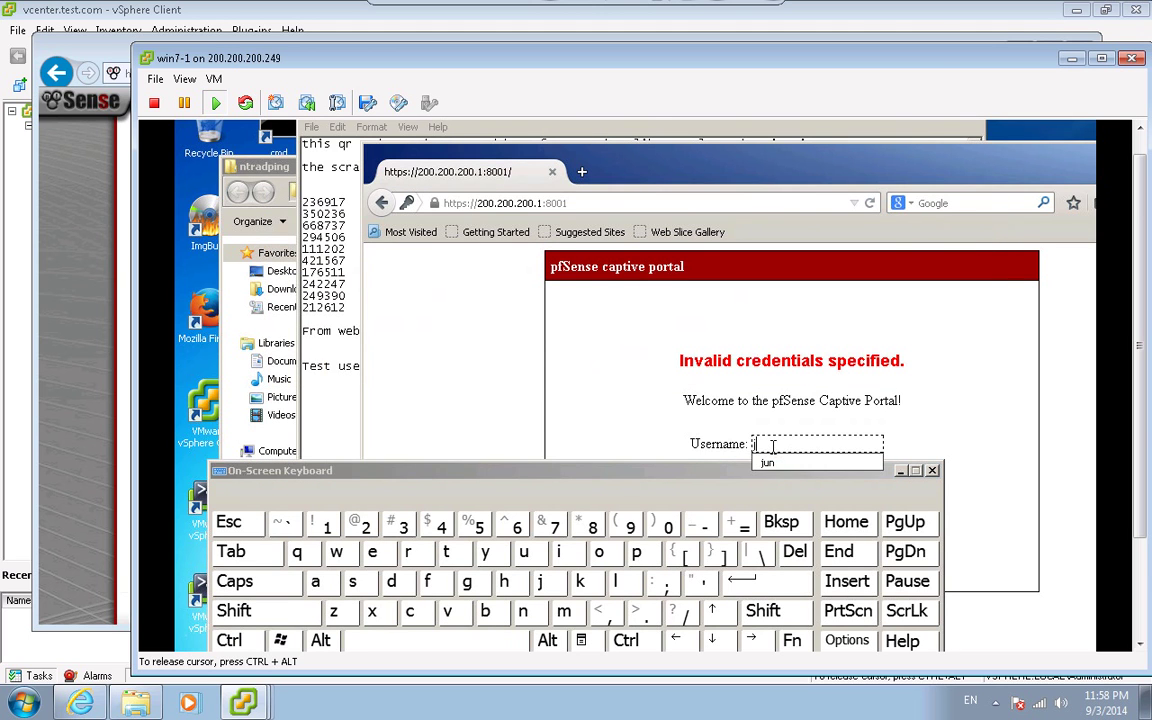
pyautogui.click(767, 463)
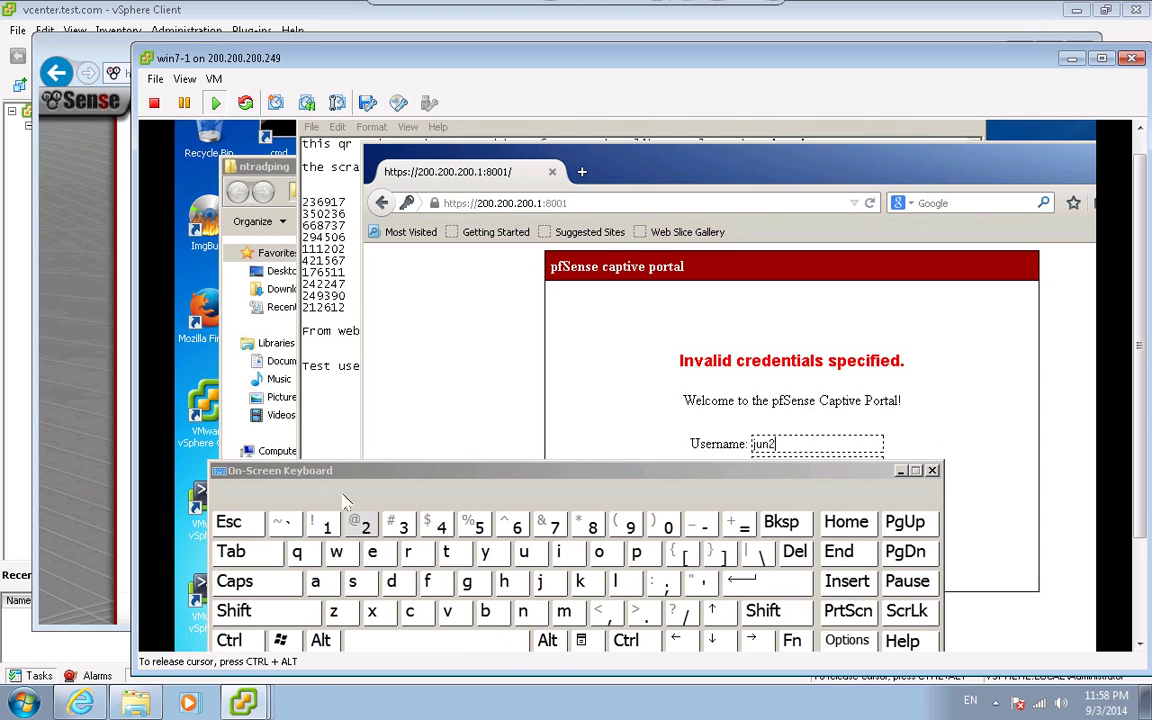
pyautogui.press('shift')
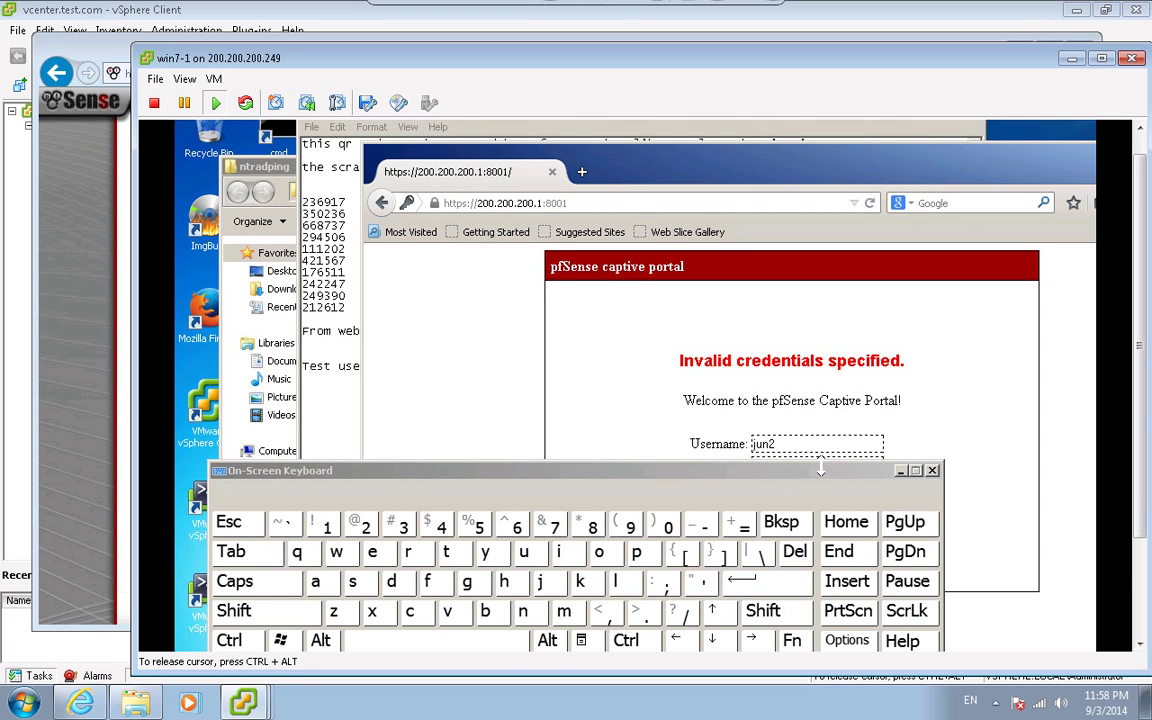
pyautogui.press('BackSpace')
pyautogui.moveTo(765, 480); pyautogui.dragTo(750, 242)
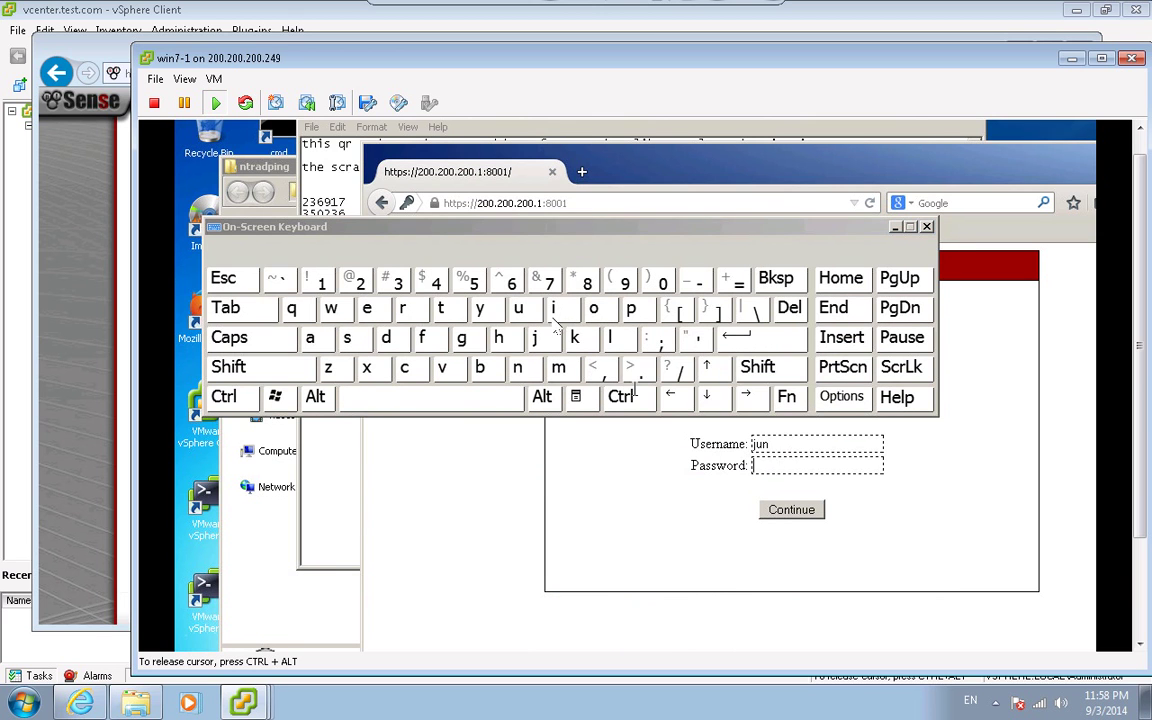
# - Enter the first scratch code from the Notepad list as the captive portal password and submit the login
pyautogui.click(357, 282)
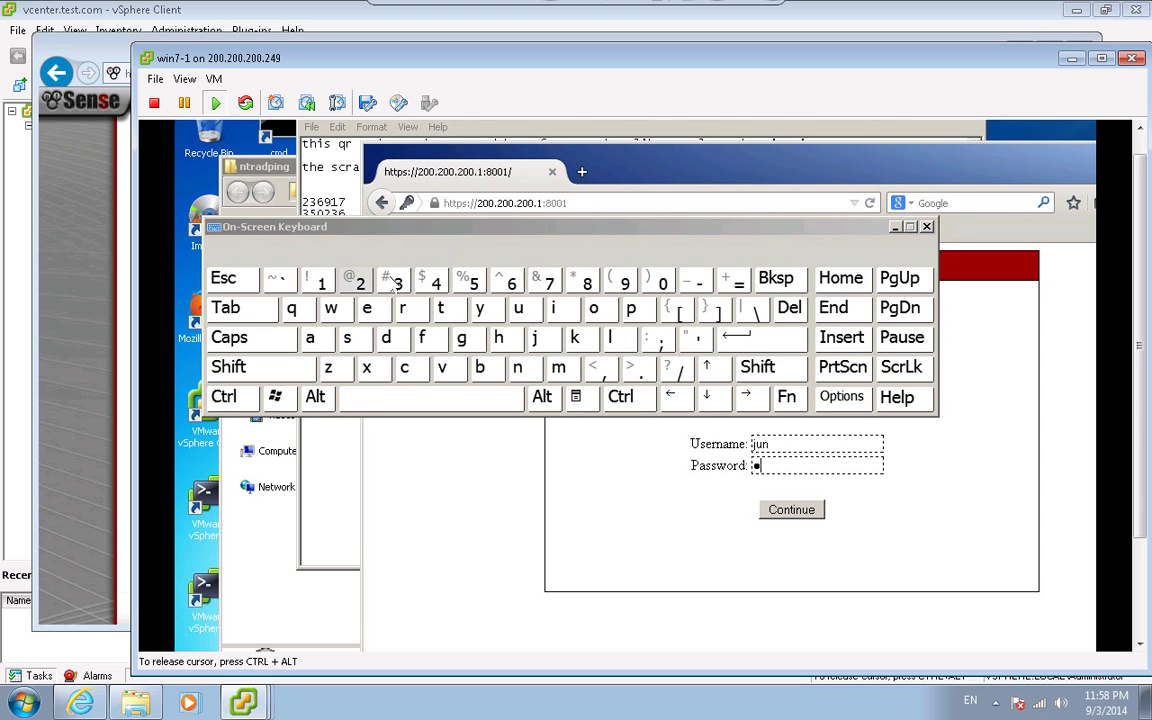
pyautogui.click(360, 282)
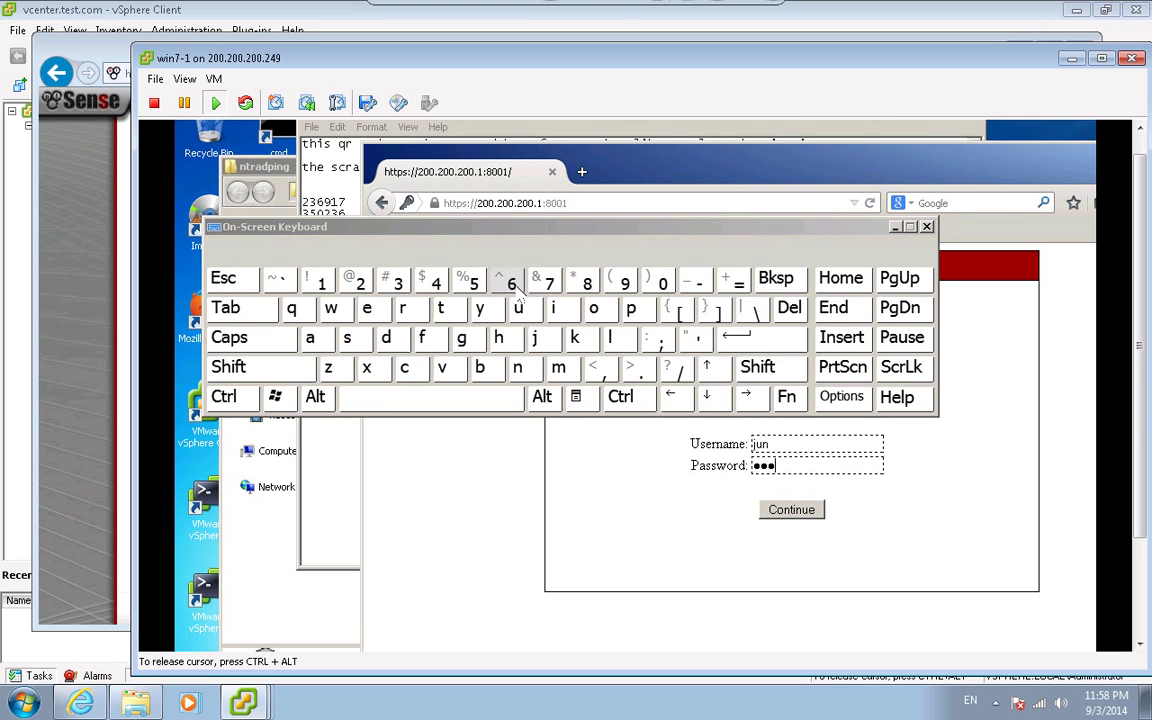
pyautogui.click(628, 284)
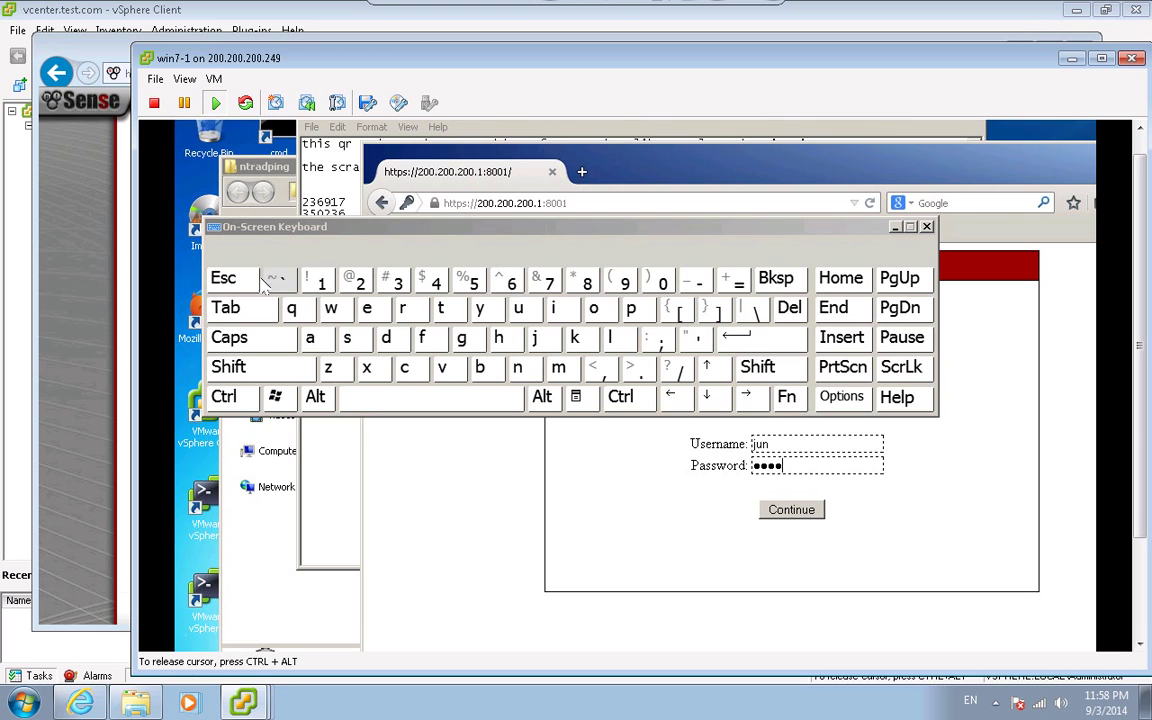
pyautogui.click(333, 285)
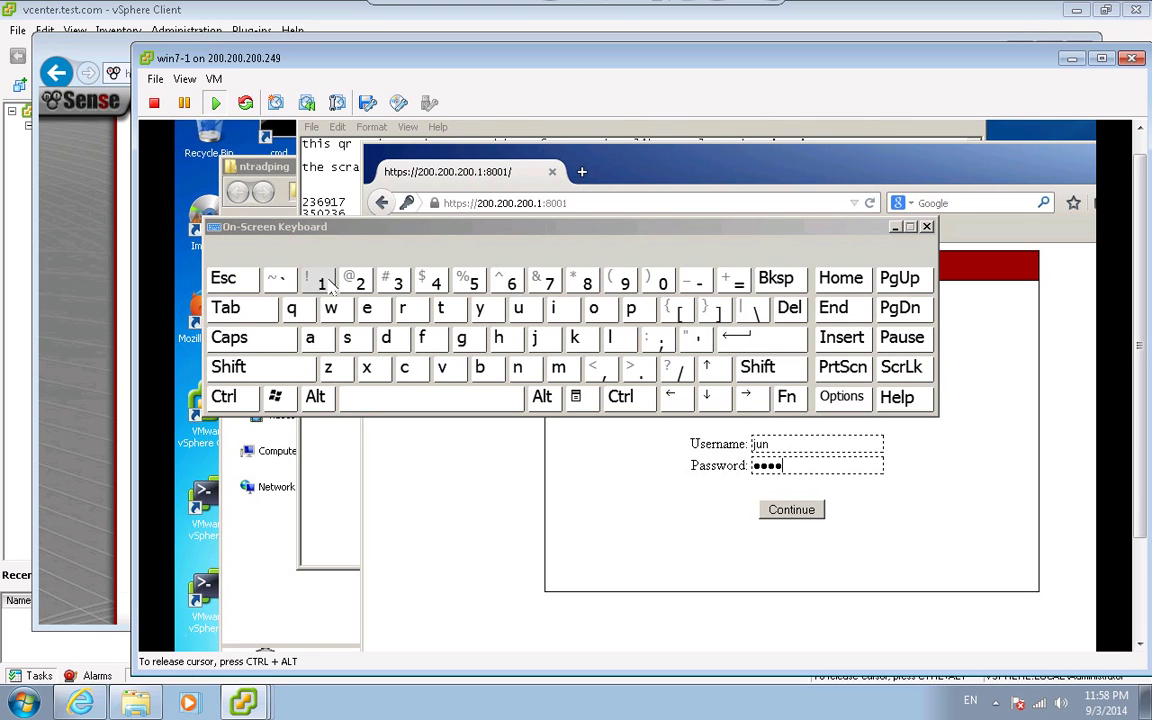
pyautogui.click(552, 285)
pyautogui.click(789, 510)
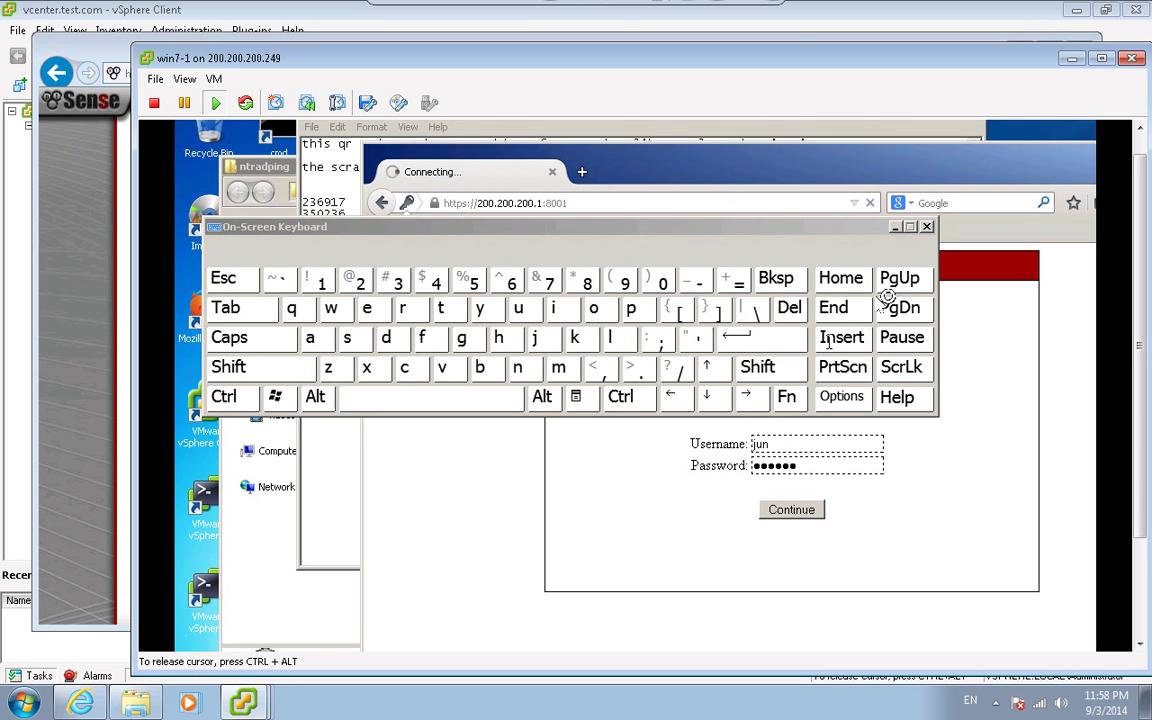
# - Check the ping to 10.10.10.100 on win7-1 and view the Captive Portal Status on the pfSense dashboard
pyautogui.moveTo(843, 233); pyautogui.dragTo(933, 517)
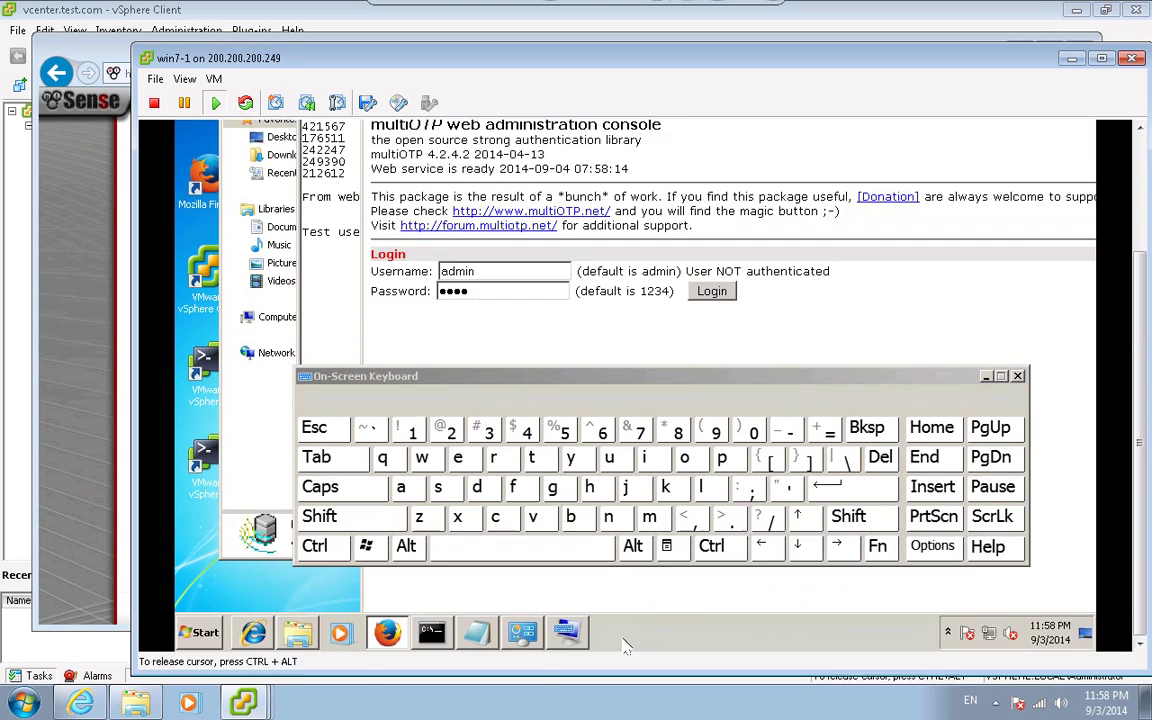
pyautogui.click(447, 638)
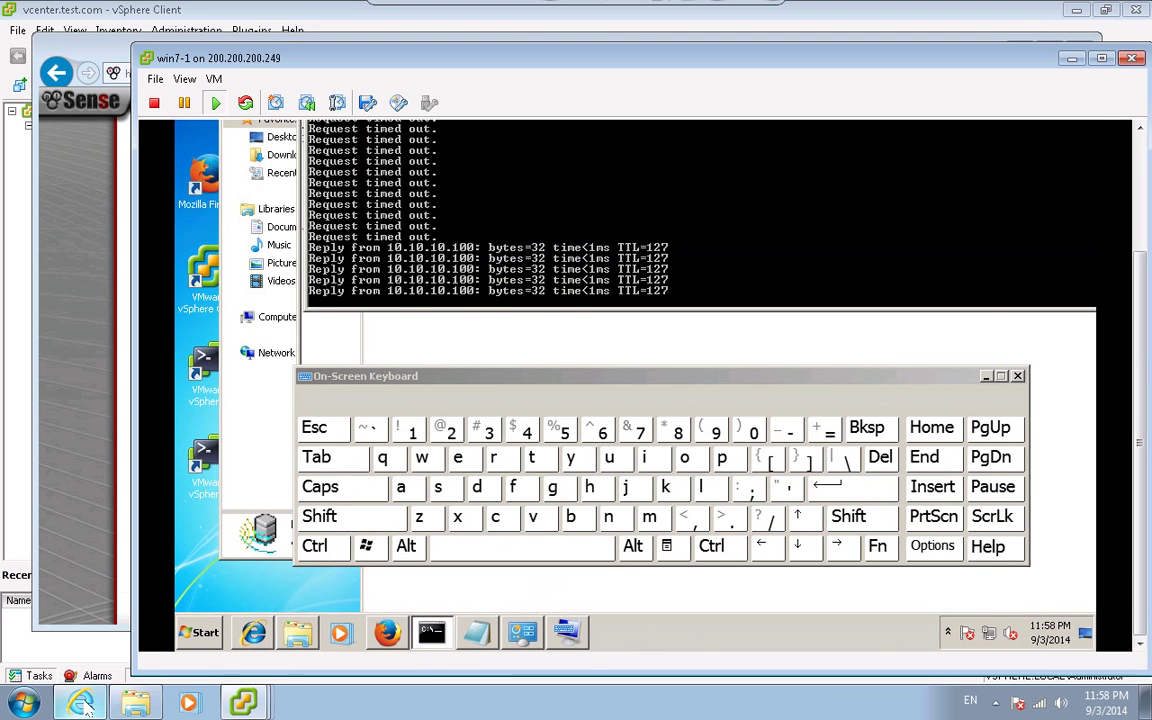
pyautogui.click(80, 605)
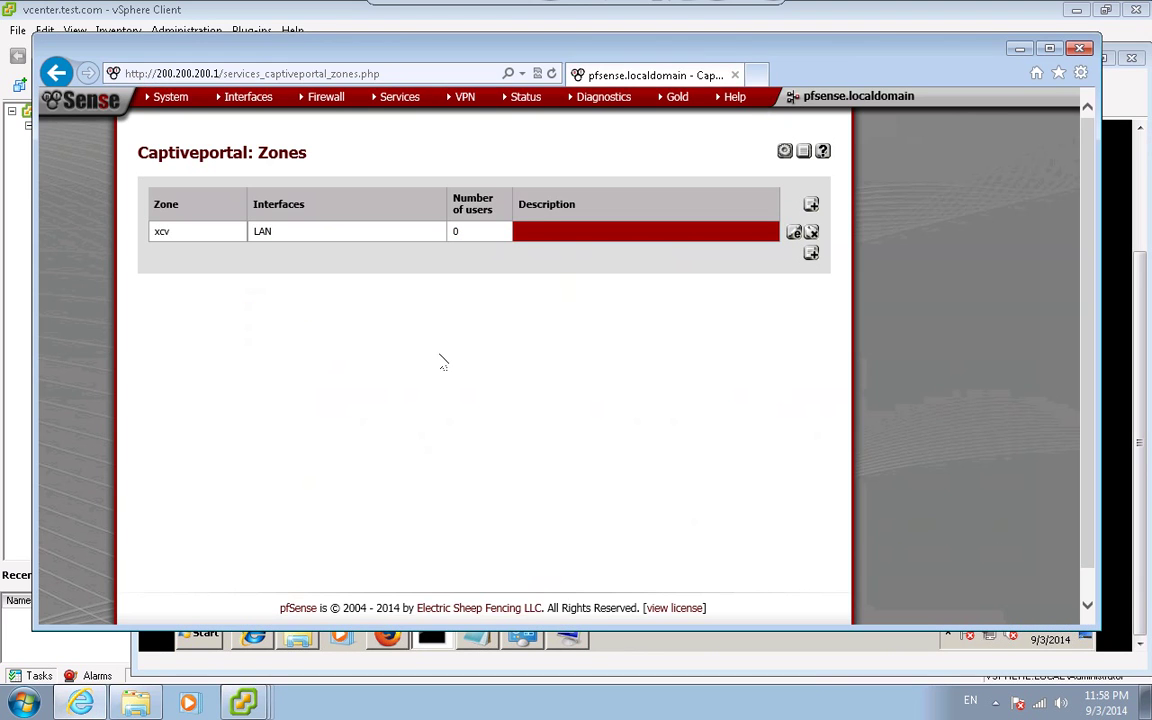
pyautogui.click(78, 99)
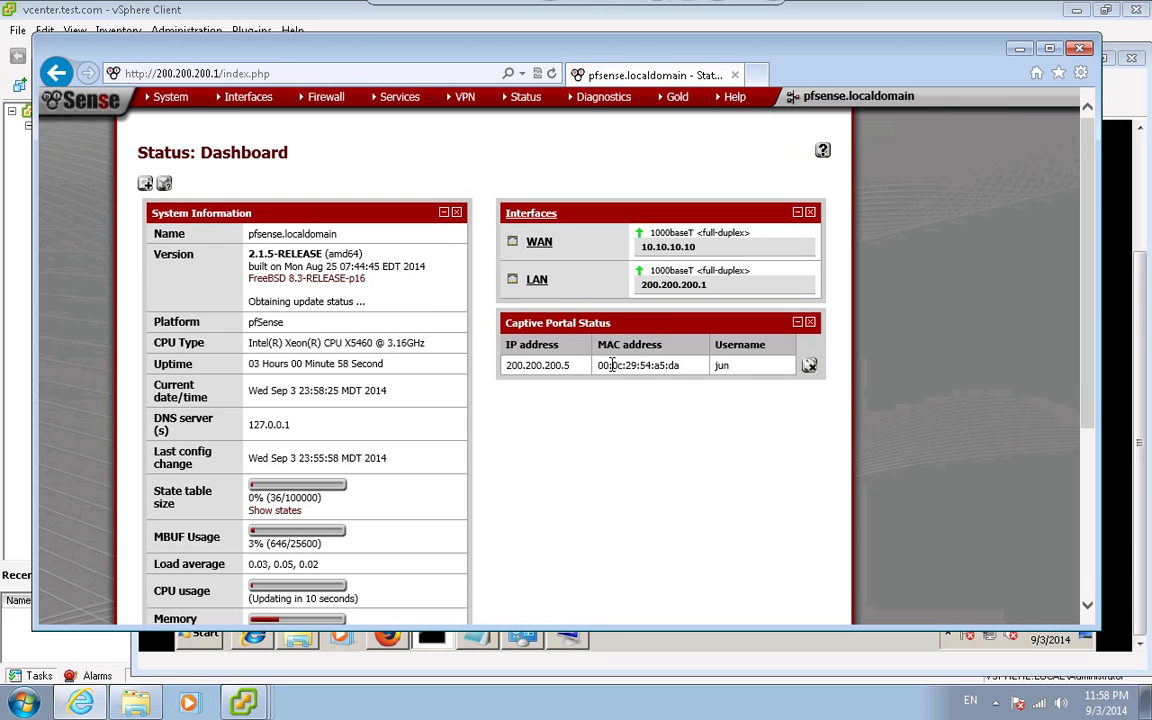
# - Disconnect client 200.200.200.5 from the captive portal on the pfSense dashboard and check the ping on win7-1 again
pyautogui.click(809, 366)
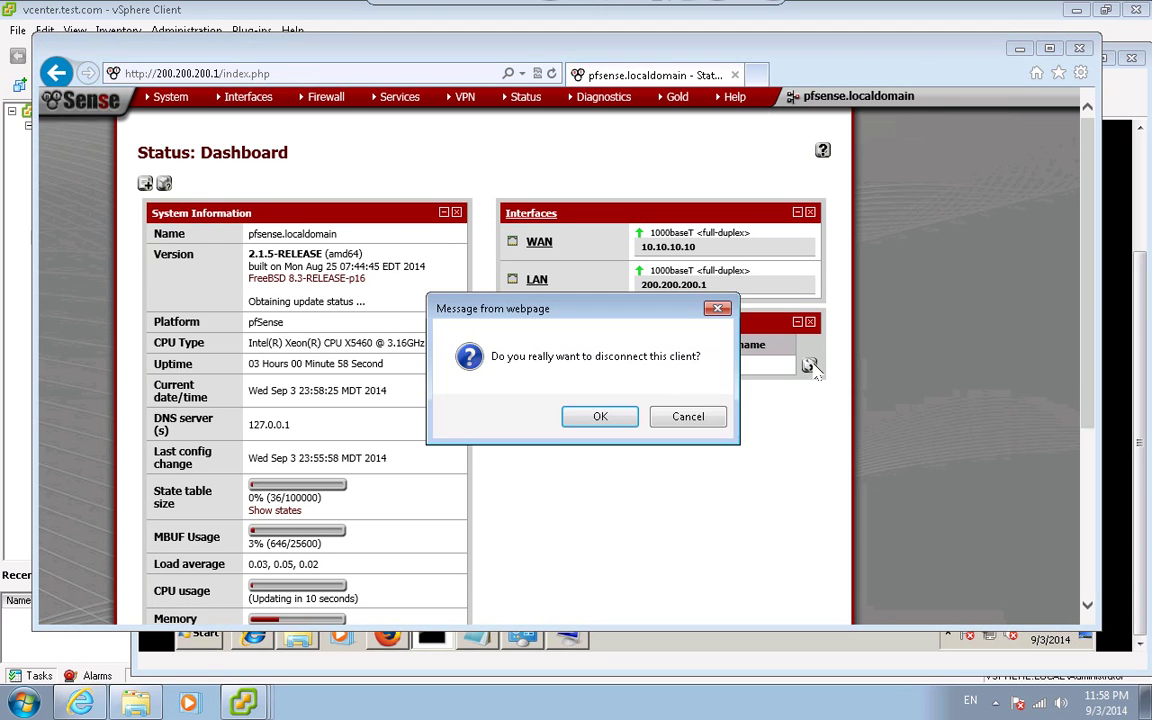
pyautogui.click(584, 424)
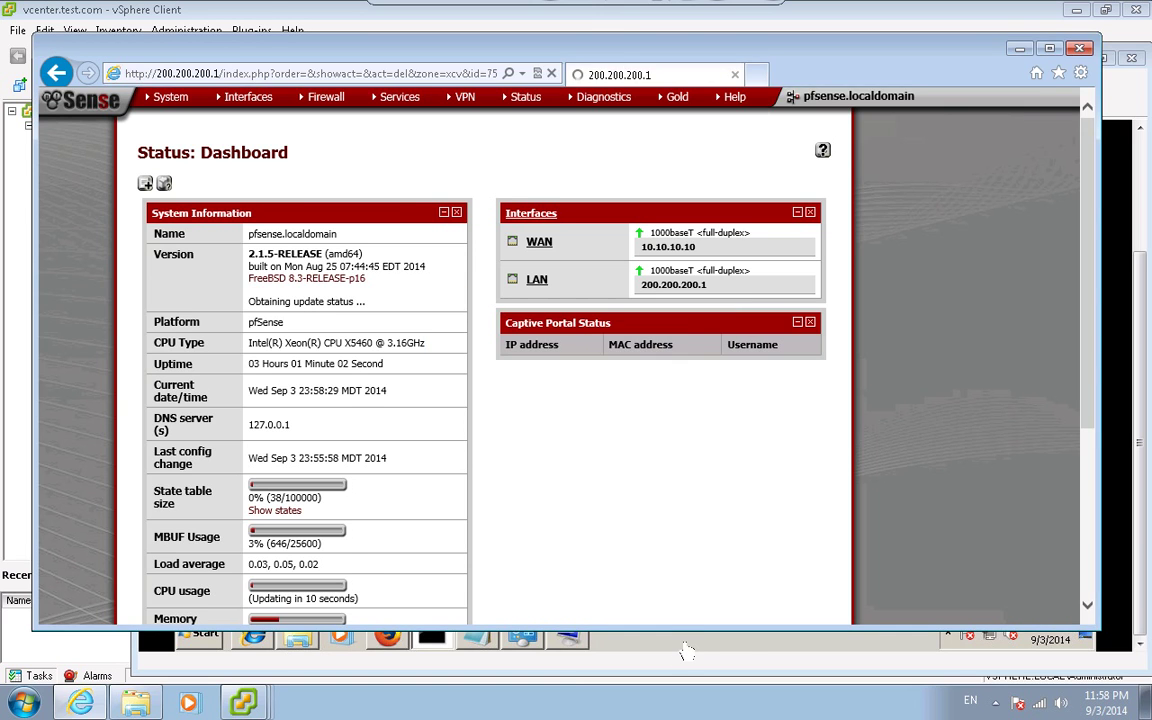
pyautogui.click(681, 648)
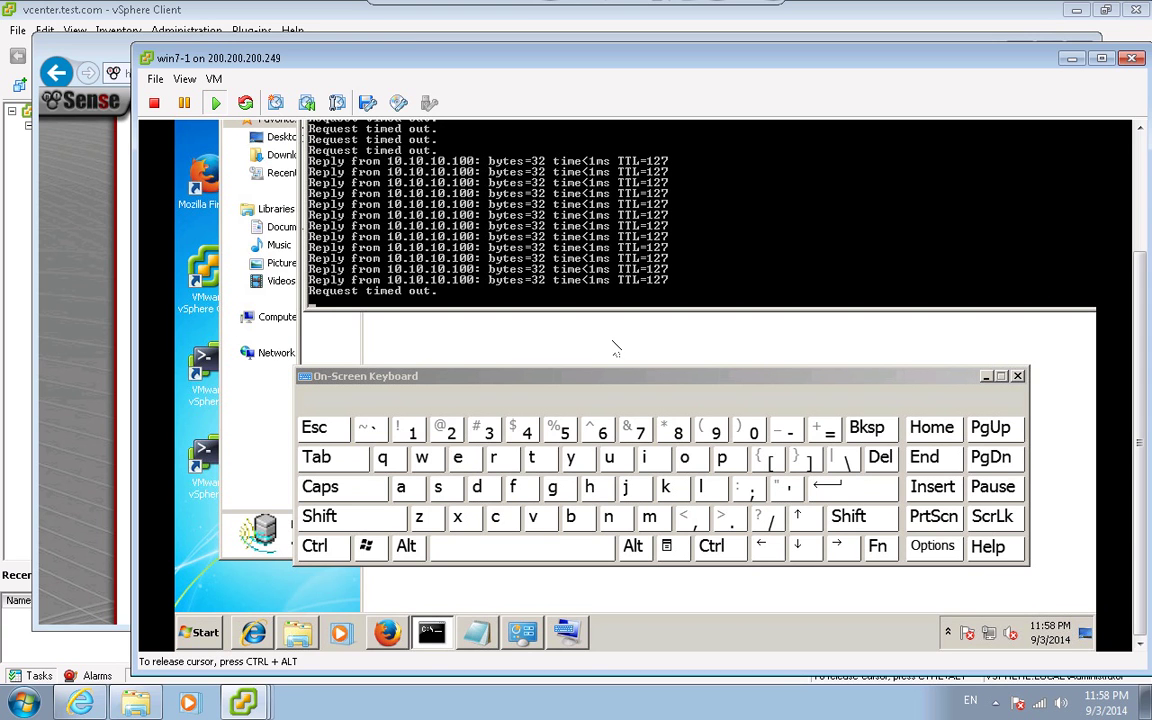
# - Replace the multiOTP console tab in Firefox with a new one and browse to 10.10.10.100 without a port number
pyautogui.click(786, 347)
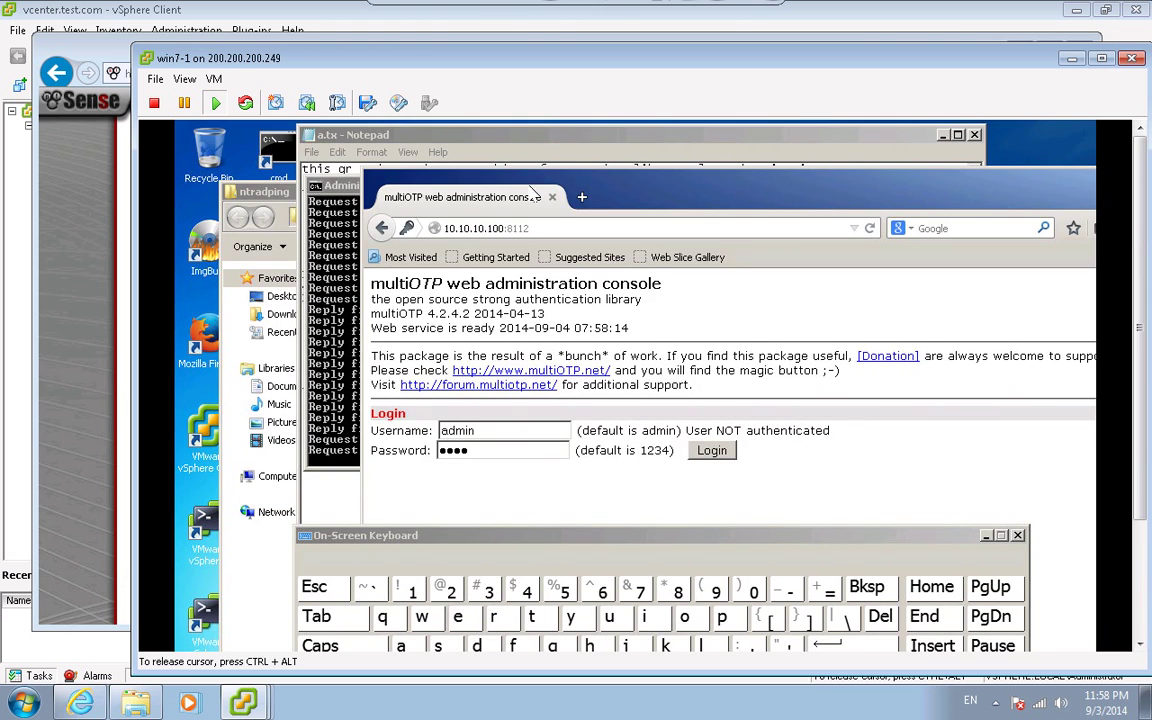
pyautogui.click(584, 198)
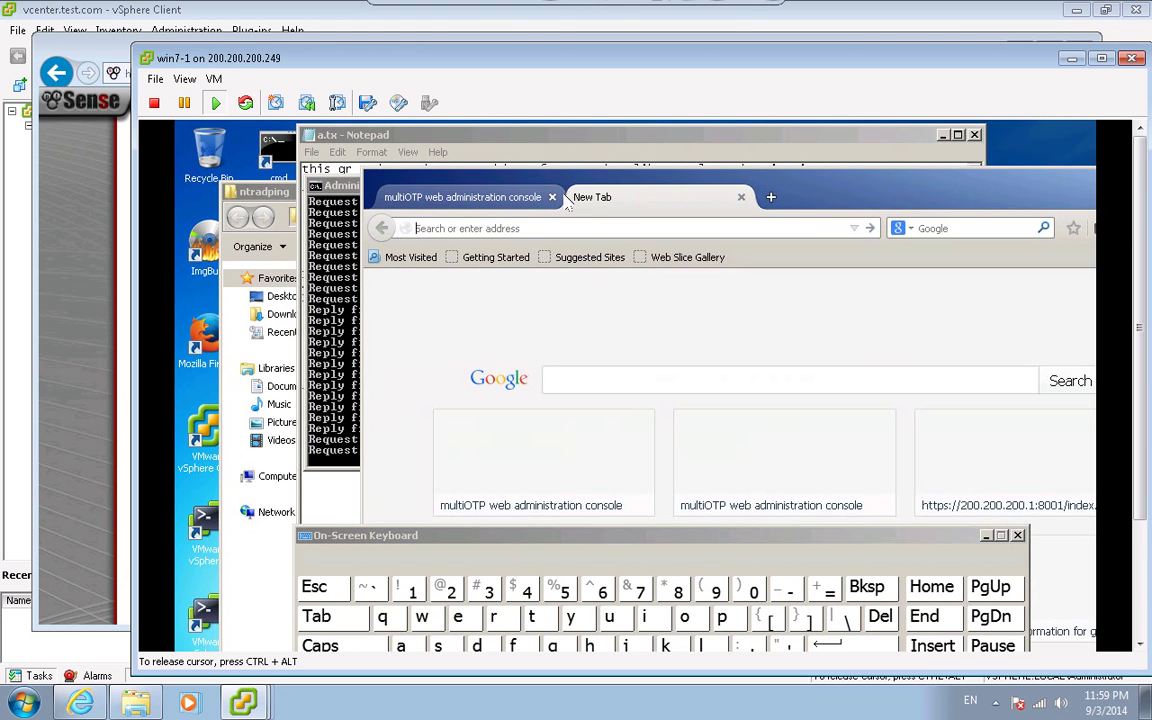
pyautogui.middleClick(505, 185)
pyautogui.write('10.10.10.100:8113')
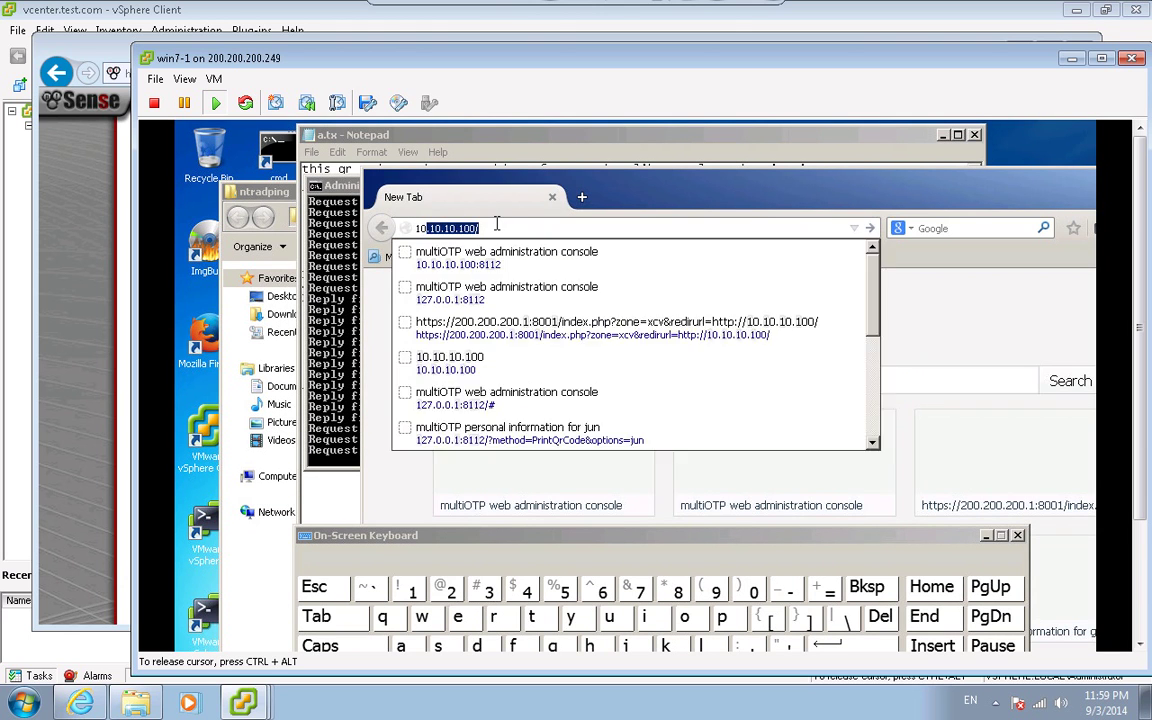
pyautogui.press('Escape')
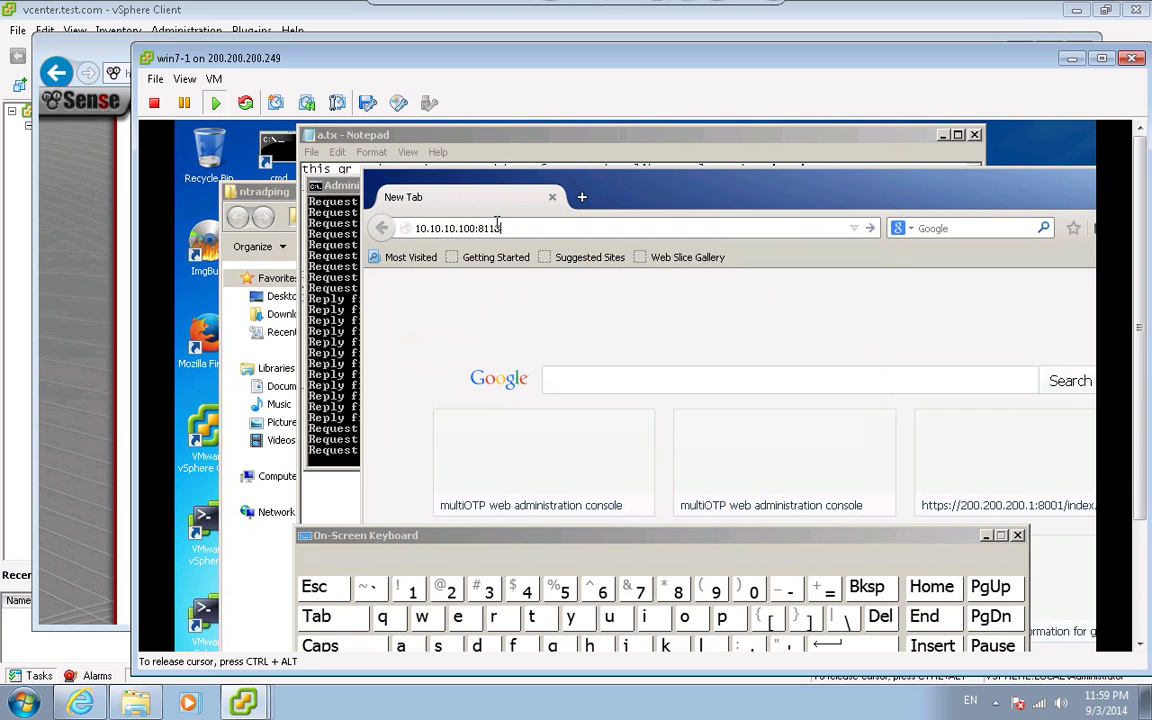
pyautogui.press('BackSpace')
pyautogui.press('BackSpace')
pyautogui.press('BackSpace')
pyautogui.press('BackSpace')
pyautogui.press('BackSpace')
pyautogui.press('Return')
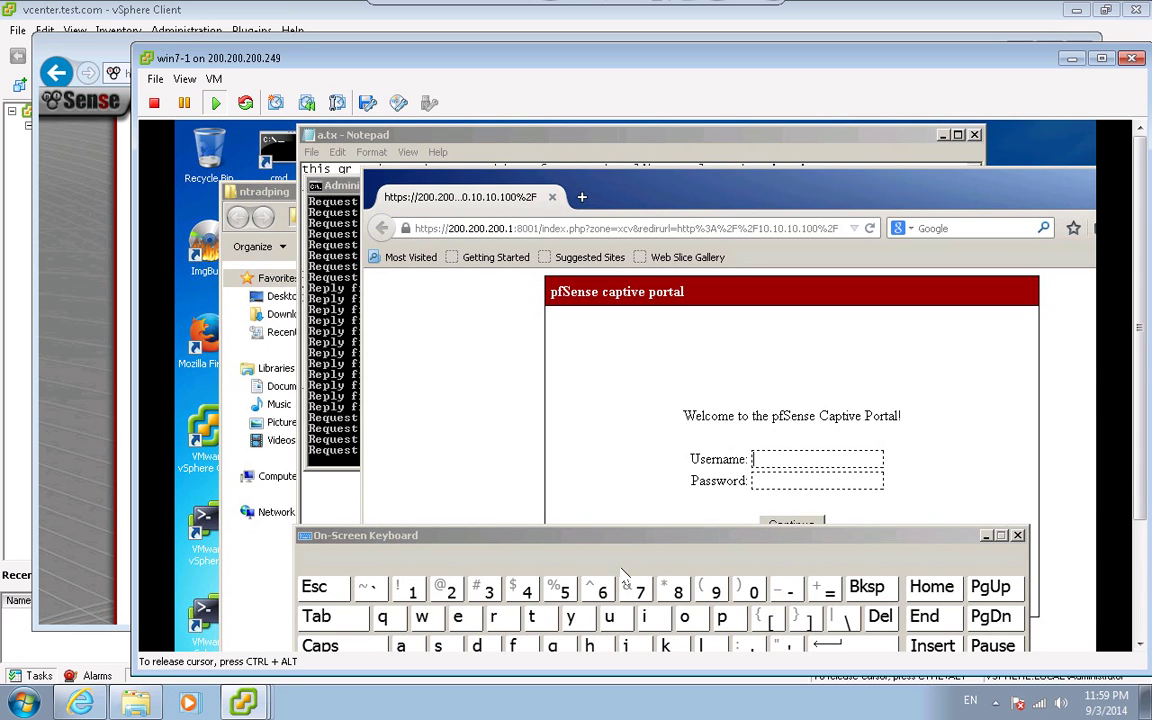
# - Fill in the OTP user's username on the portal page and shift the Notepad scratch code list so its codes show beside Firefox
pyautogui.click(630, 646)
pyautogui.press('Return')
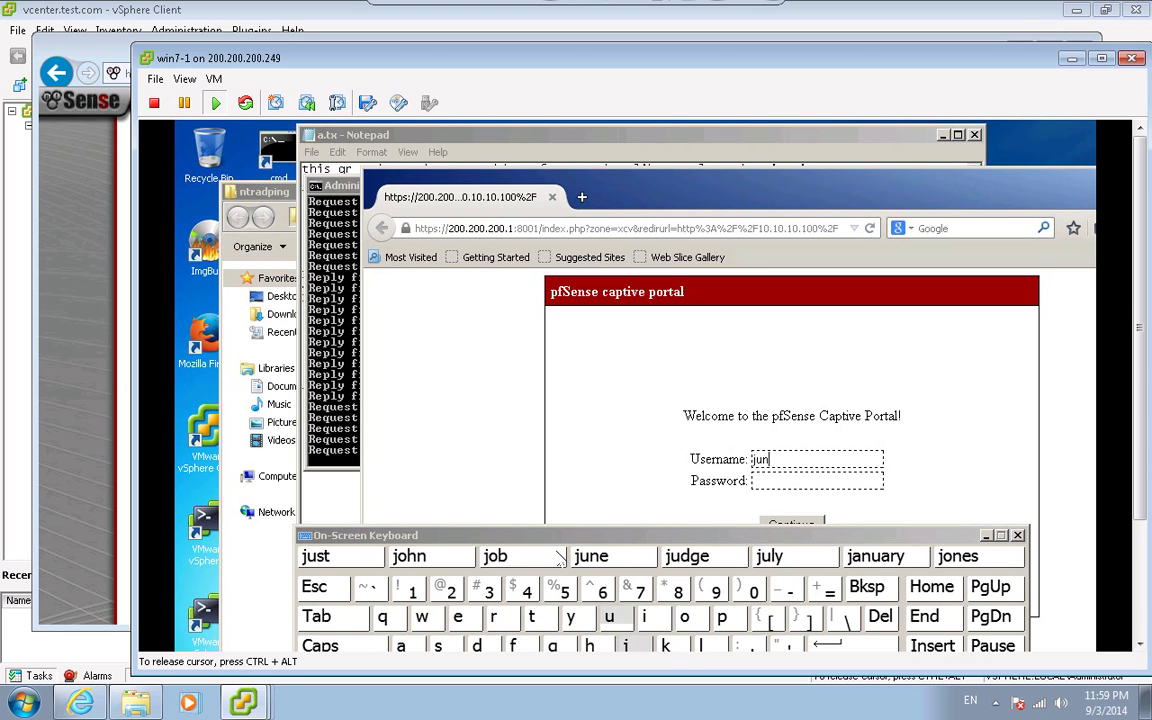
pyautogui.moveTo(436, 140); pyautogui.dragTo(329, 138)
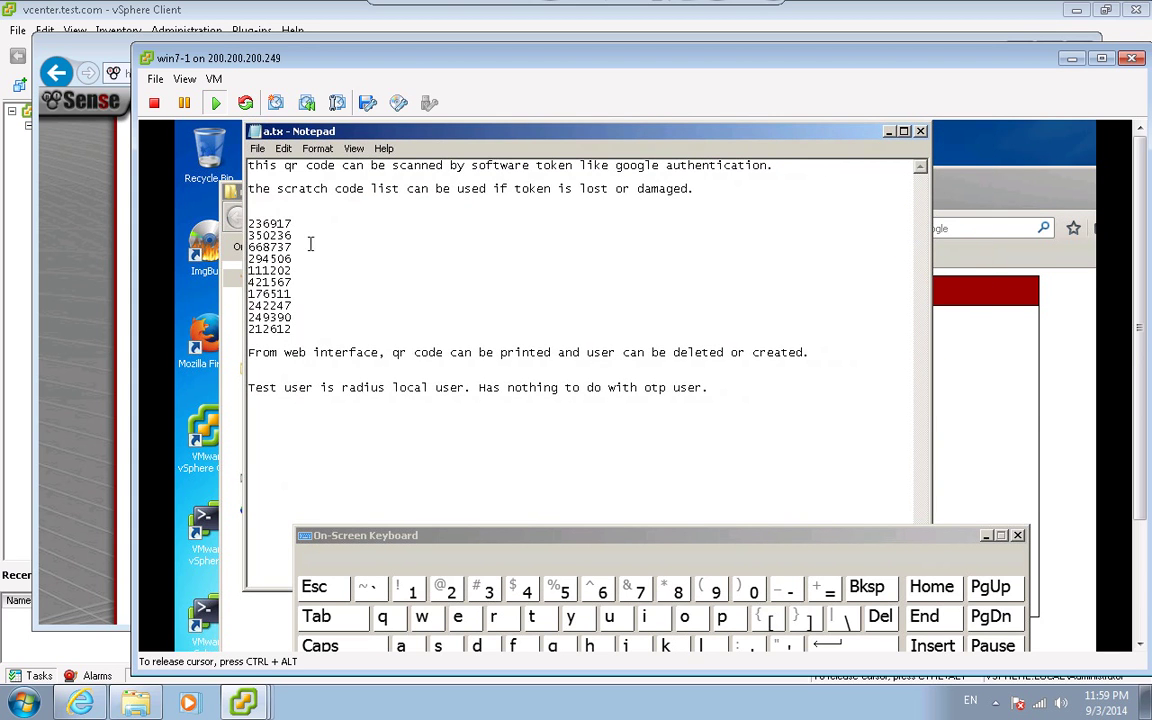
pyautogui.click(937, 370)
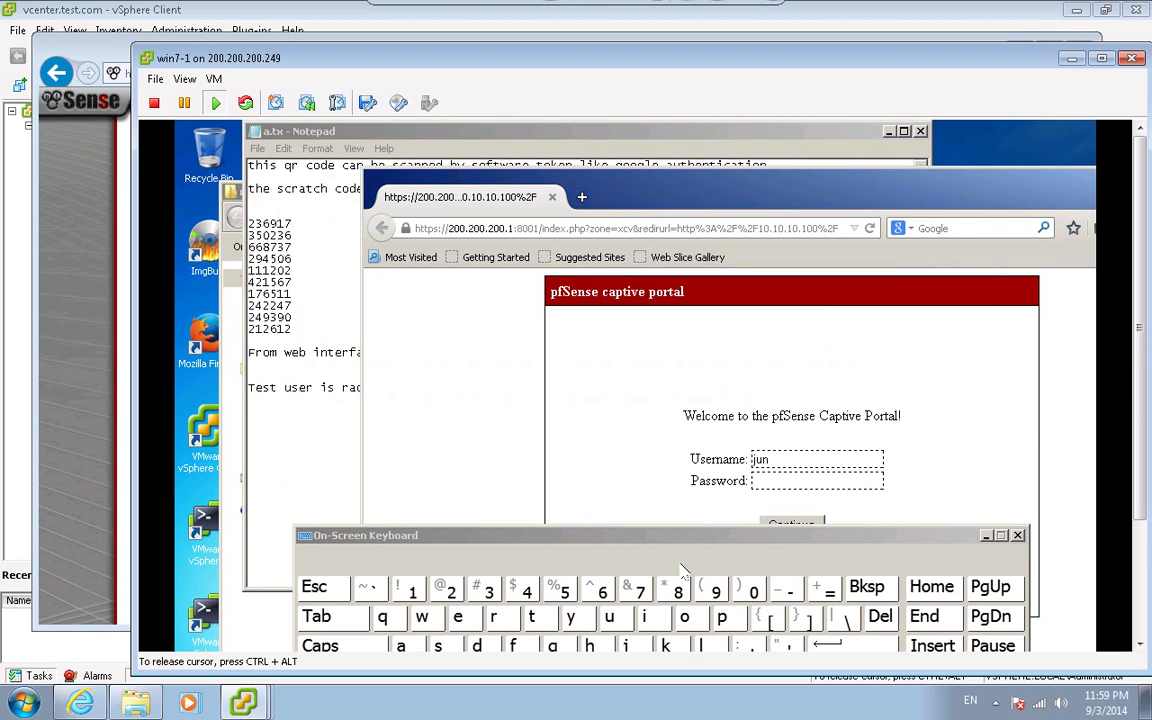
# - Try to log in to the captive portal with the already used scratch code as the password
pyautogui.click(453, 593)
pyautogui.click(489, 593)
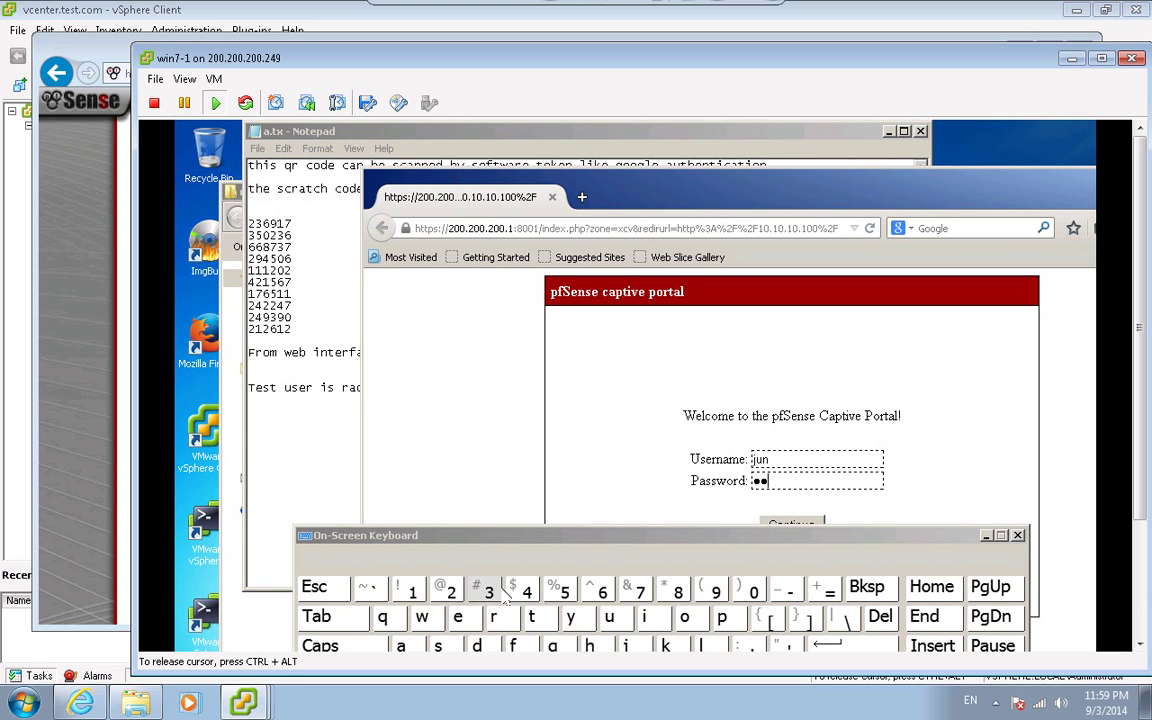
pyautogui.click(603, 593)
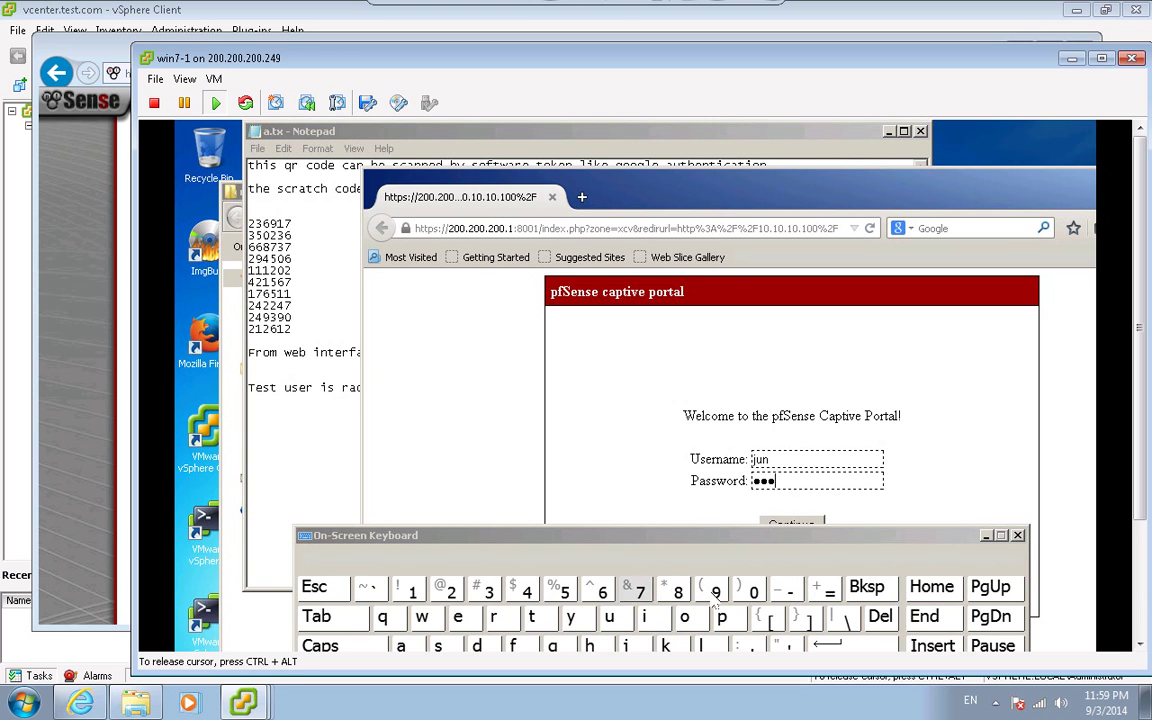
pyautogui.click(720, 596)
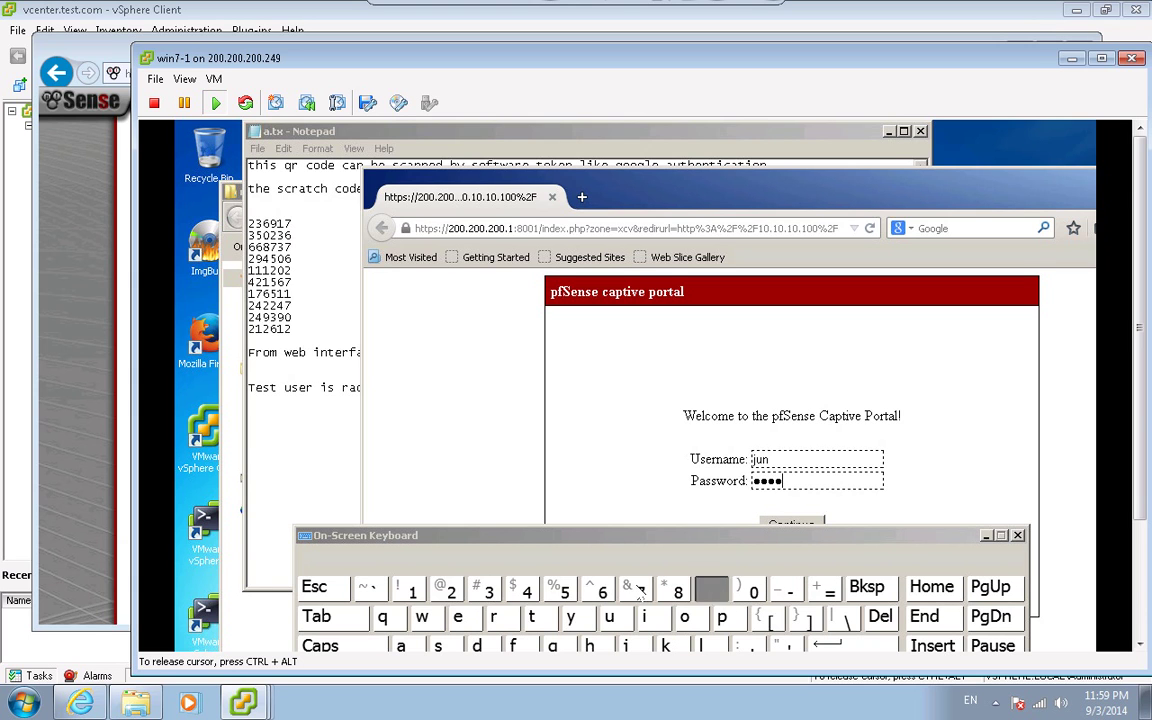
pyautogui.click(415, 593)
pyautogui.click(634, 590)
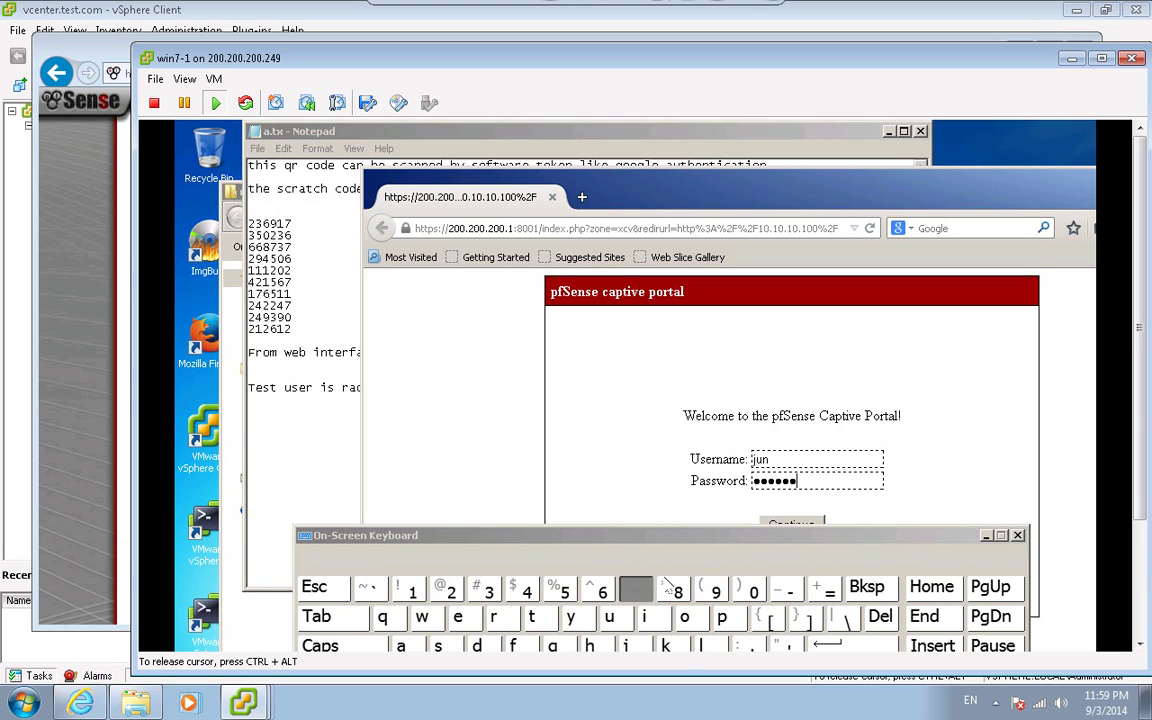
pyautogui.click(784, 523)
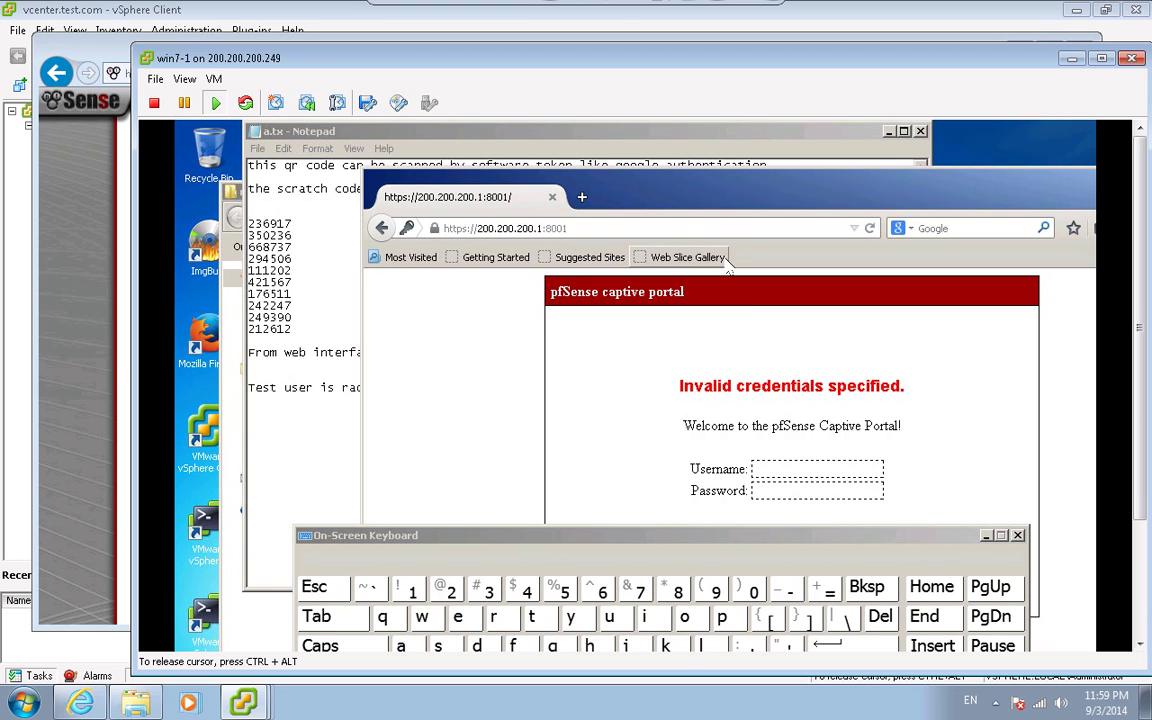
# - Fill in the OTP user's username and an unused scratch code as the password, close the On-Screen Keyboard and submit the portal login
pyautogui.doubleClick(771, 469)
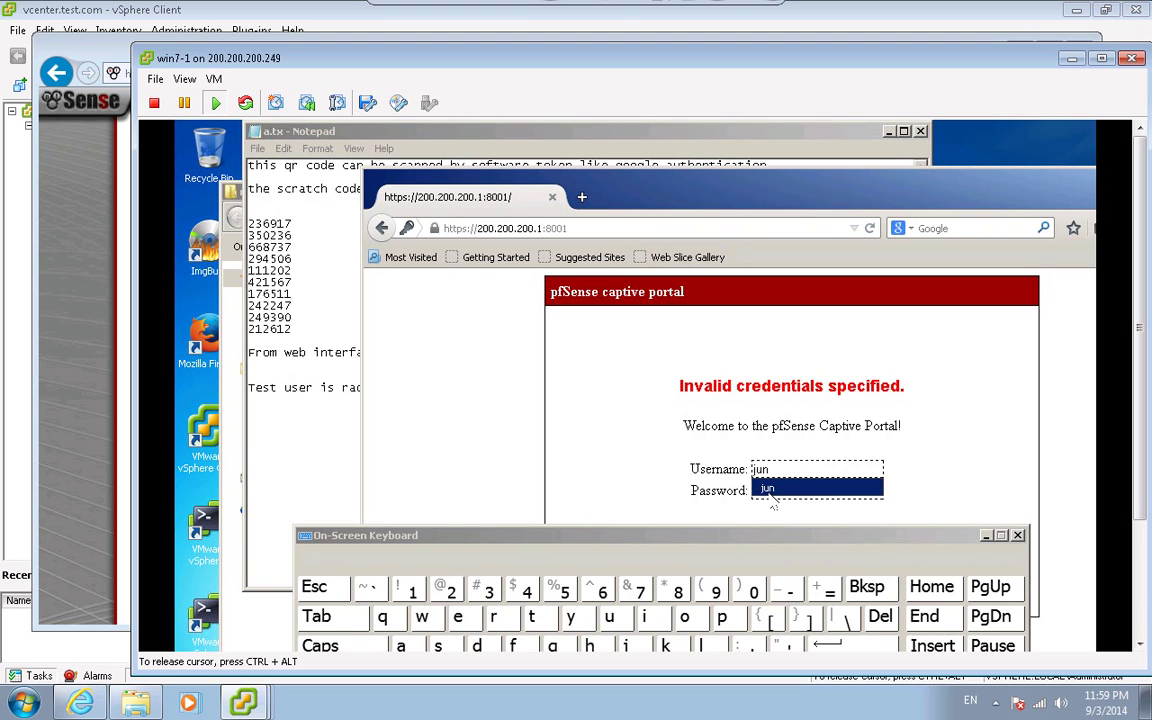
pyautogui.click(770, 490)
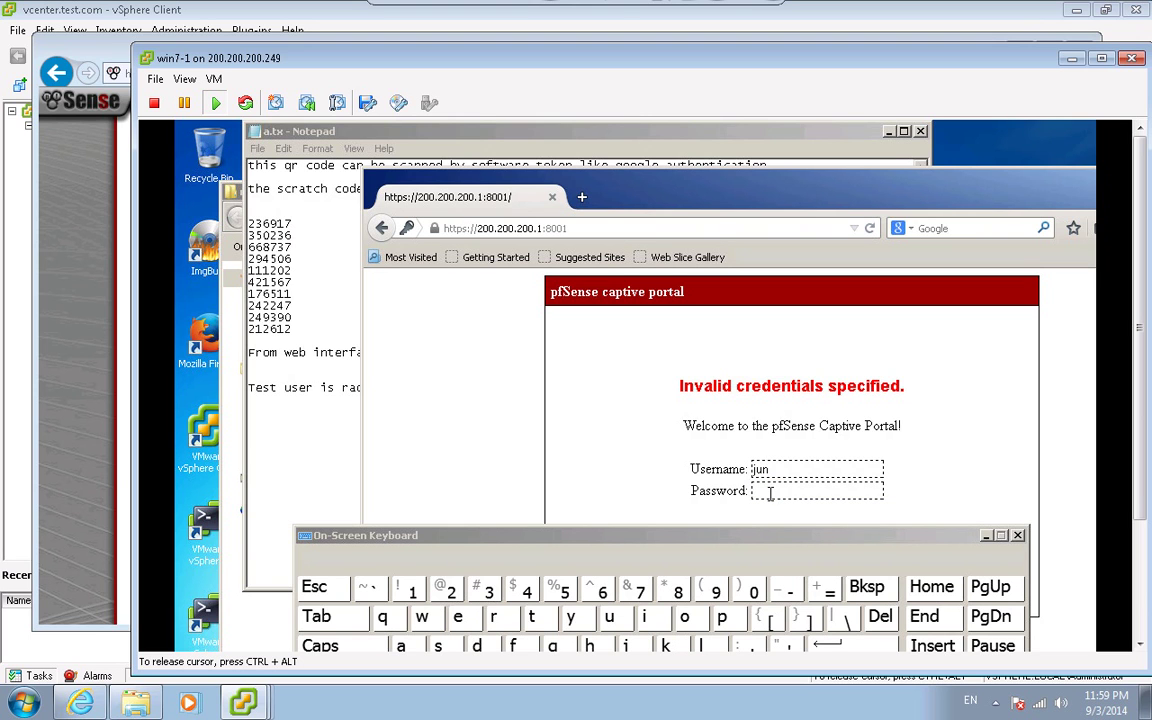
pyautogui.click(489, 591)
pyautogui.click(561, 591)
pyautogui.click(754, 592)
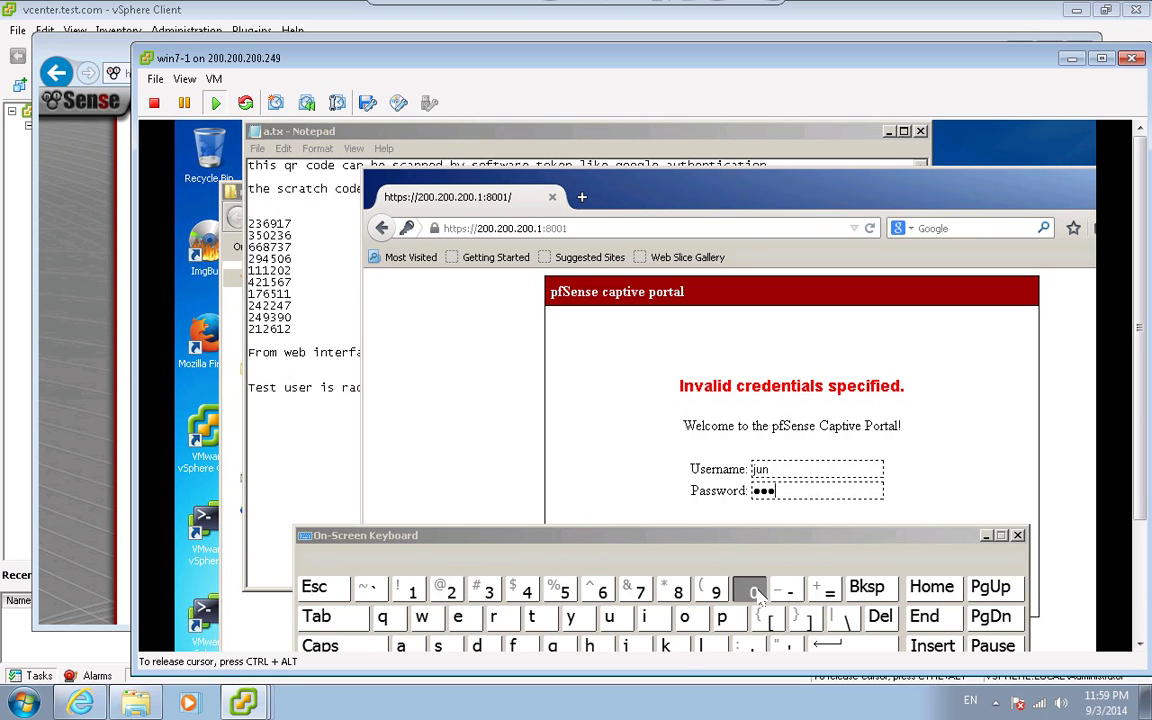
pyautogui.click(490, 593)
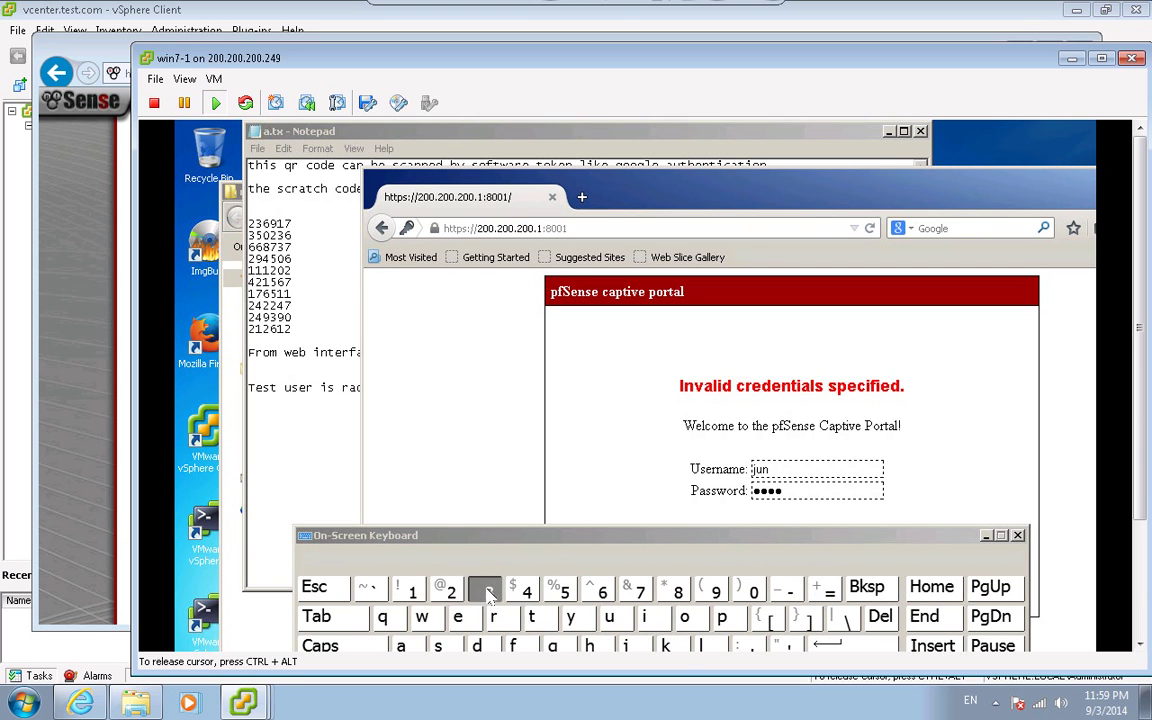
pyautogui.click(601, 594)
pyautogui.click(602, 594)
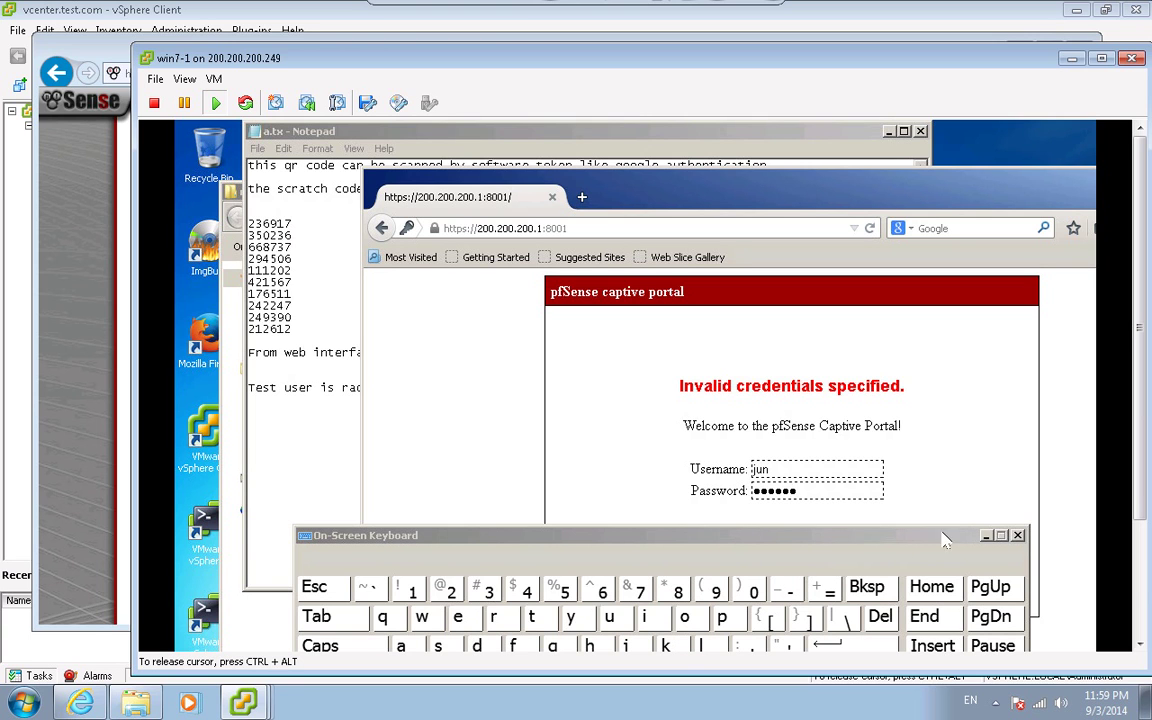
pyautogui.click(1018, 536)
pyautogui.click(797, 544)
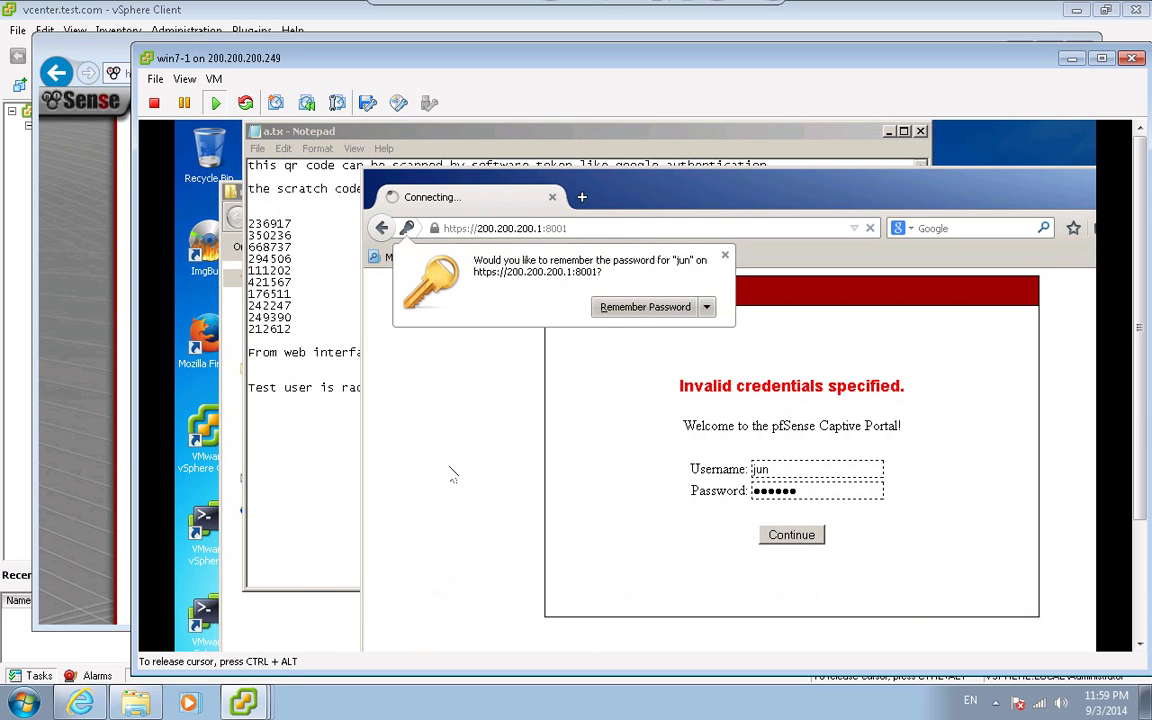
# - Bring up the command prompt on win7-1 and check the running ping to 10.10.10.100
pyautogui.scroll(-2, 1138, 487)
pyautogui.scroll(-2, 1138, 487)
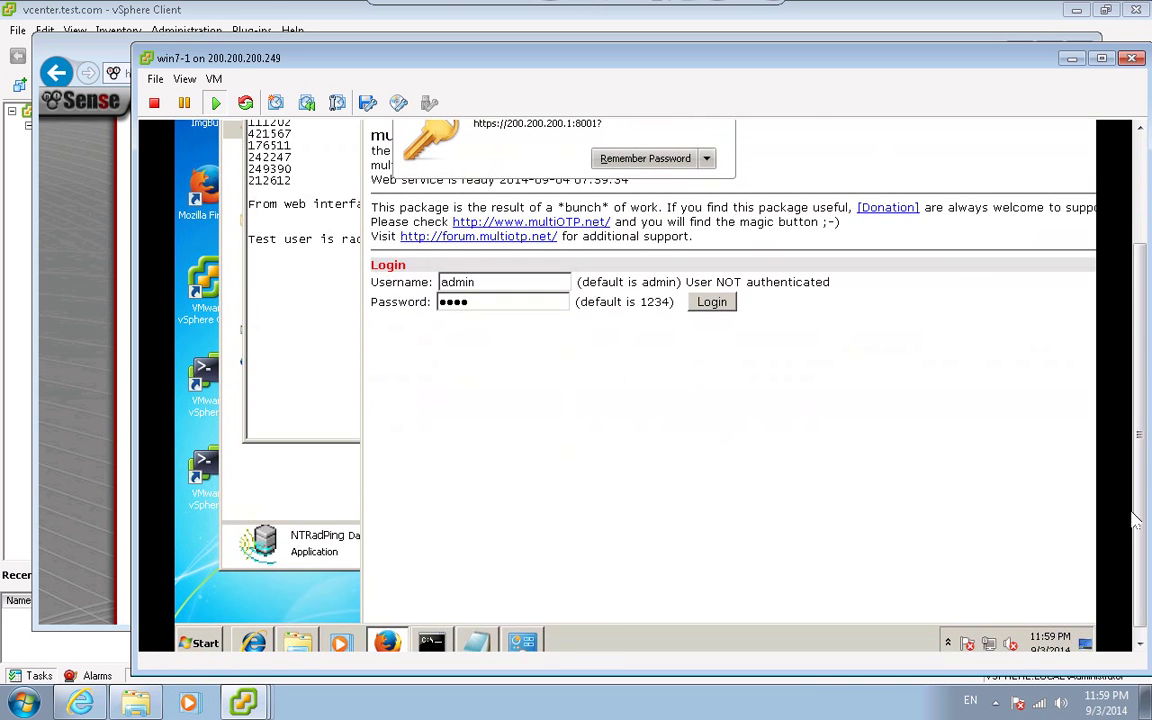
pyautogui.click(437, 640)
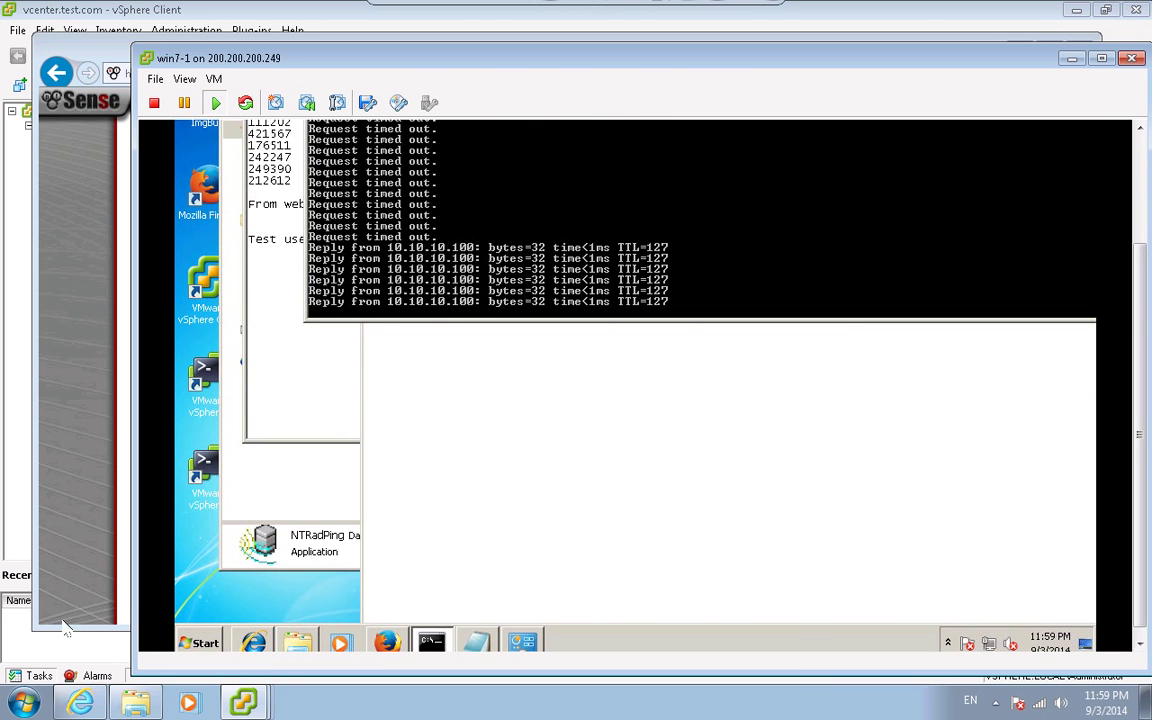
# - Disconnect client 200.200.200.5 on the refreshed pfSense dashboard and stop the running ping on win7-1
pyautogui.click(75, 286)
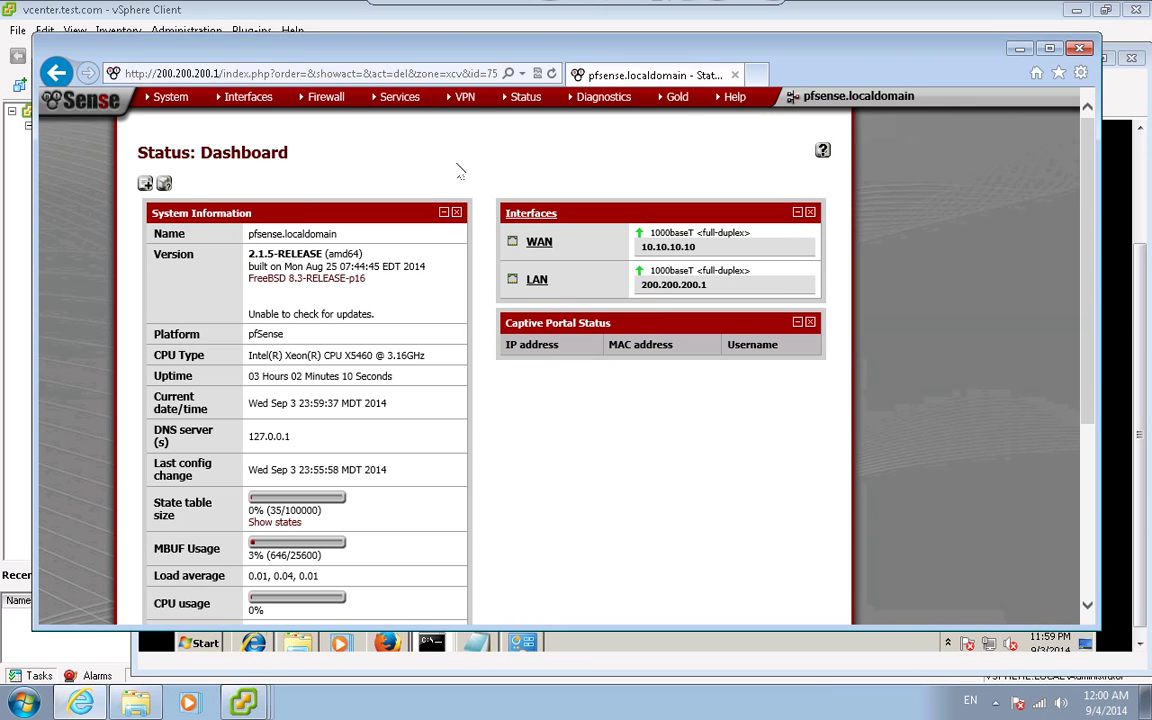
pyautogui.press('F5')
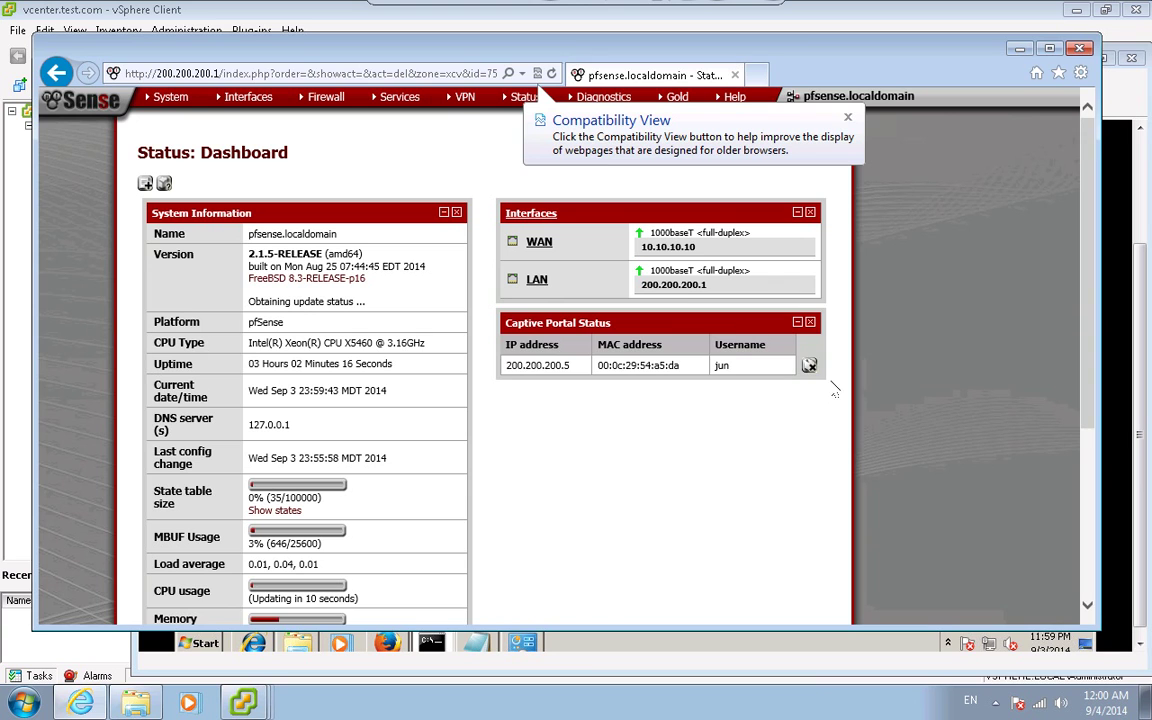
pyautogui.click(809, 366)
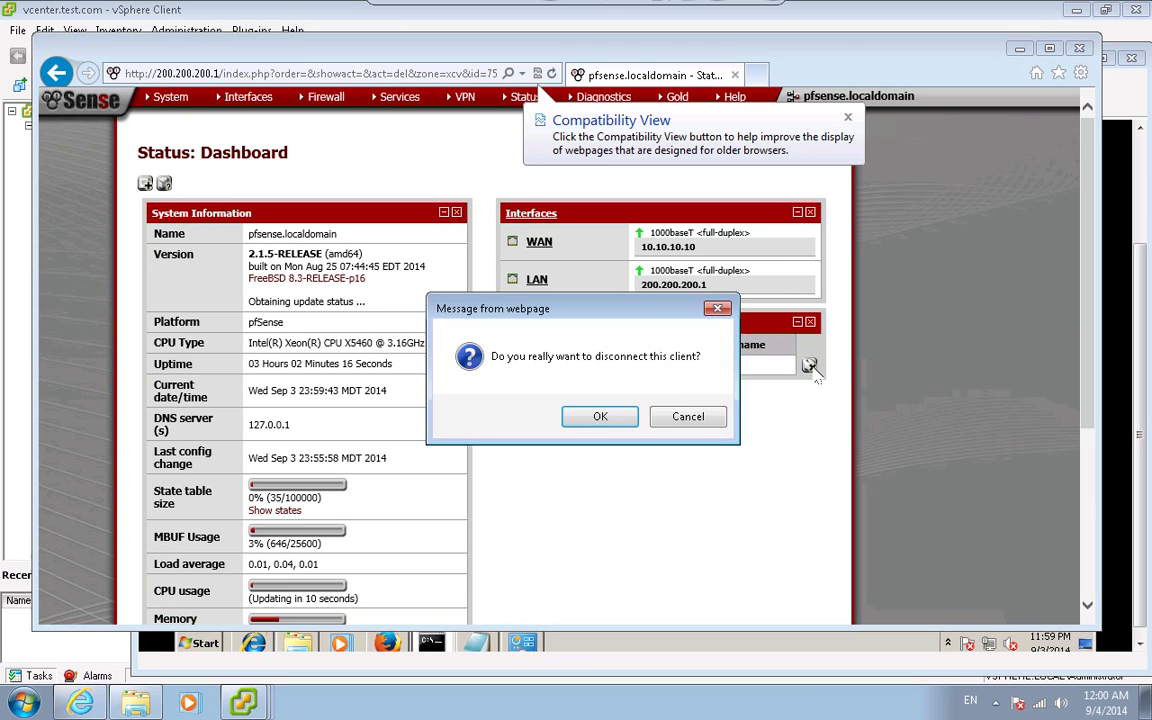
pyautogui.click(598, 415)
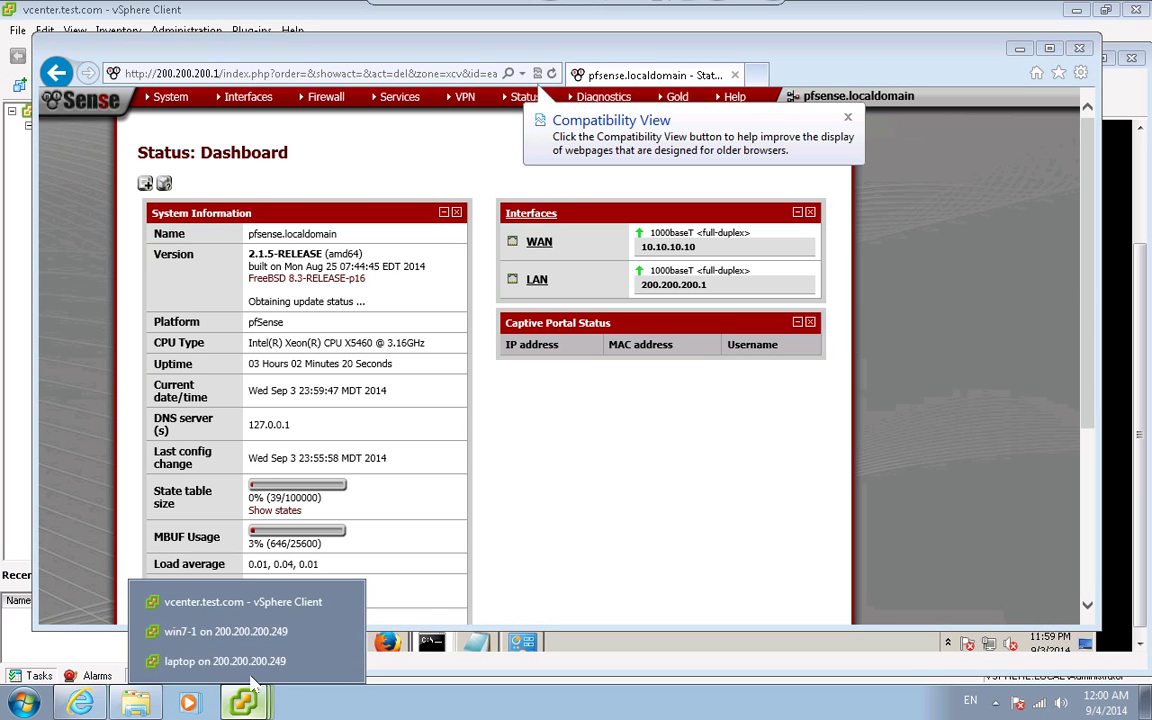
pyautogui.click(258, 648)
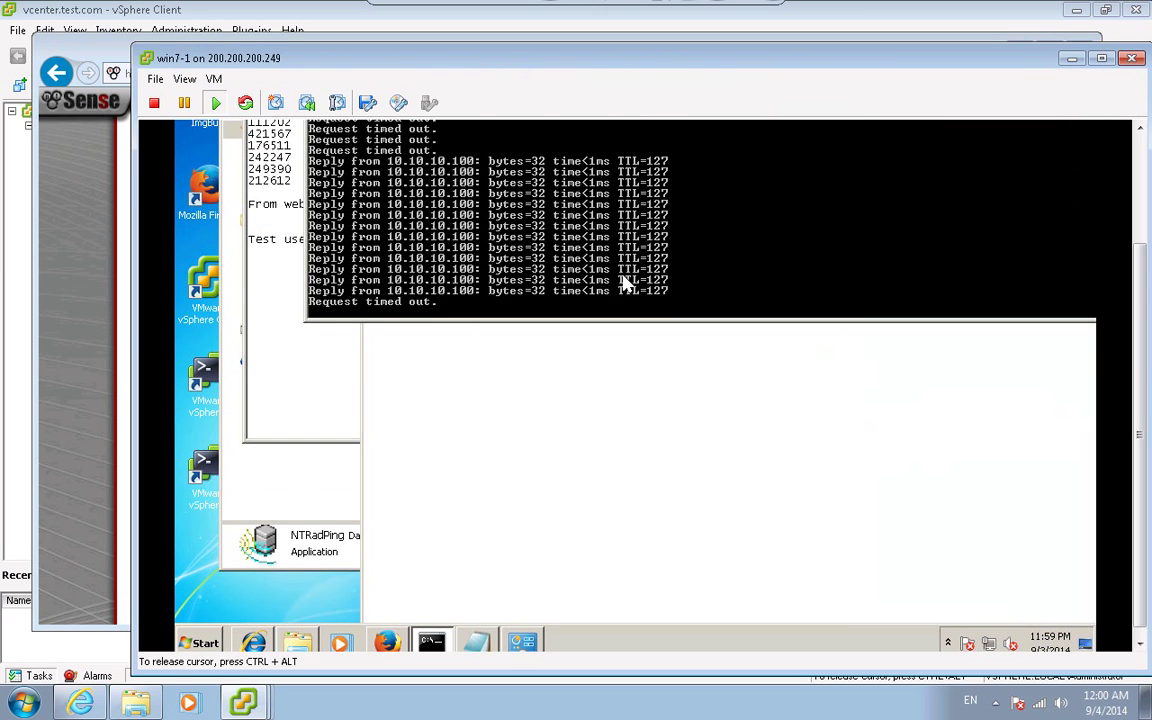
pyautogui.hotkey('ctrl', 'c')
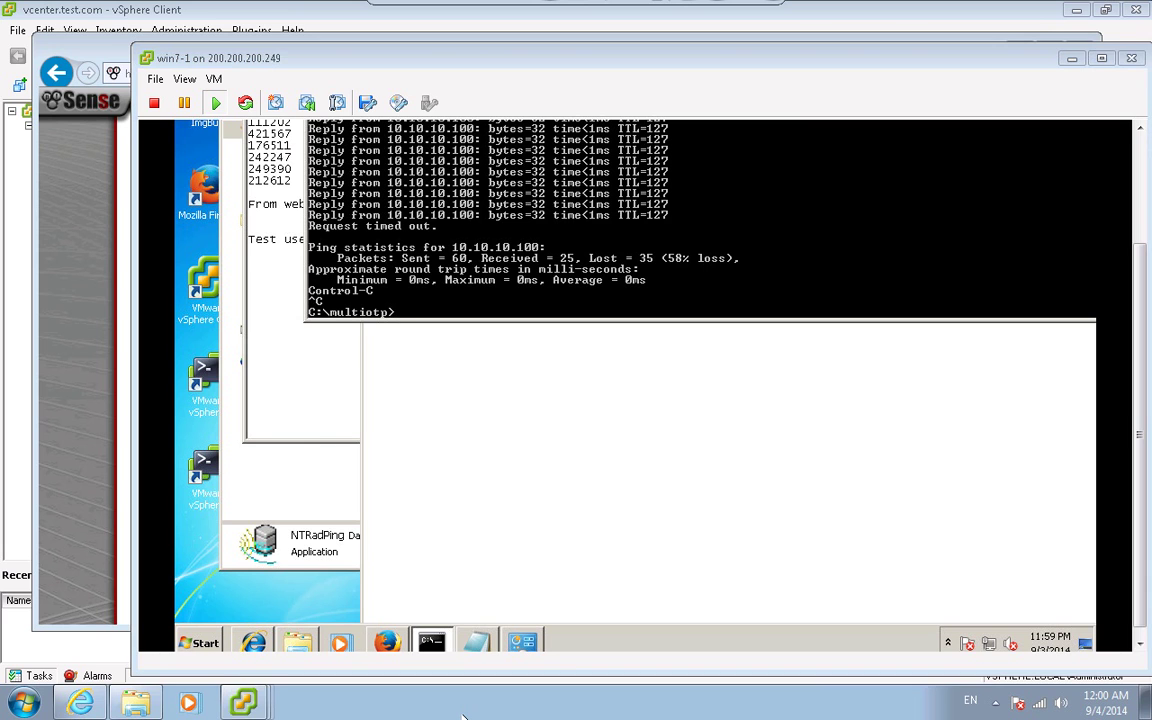
# - Switch to Kate and add the outline item "E. Setup Proxy server in pfsense Test radius +OTP (One time password) authentication" below item D
pyautogui.hotkey('alt', 'Tab')
pyautogui.press('Return')
pyautogui.press('Return')
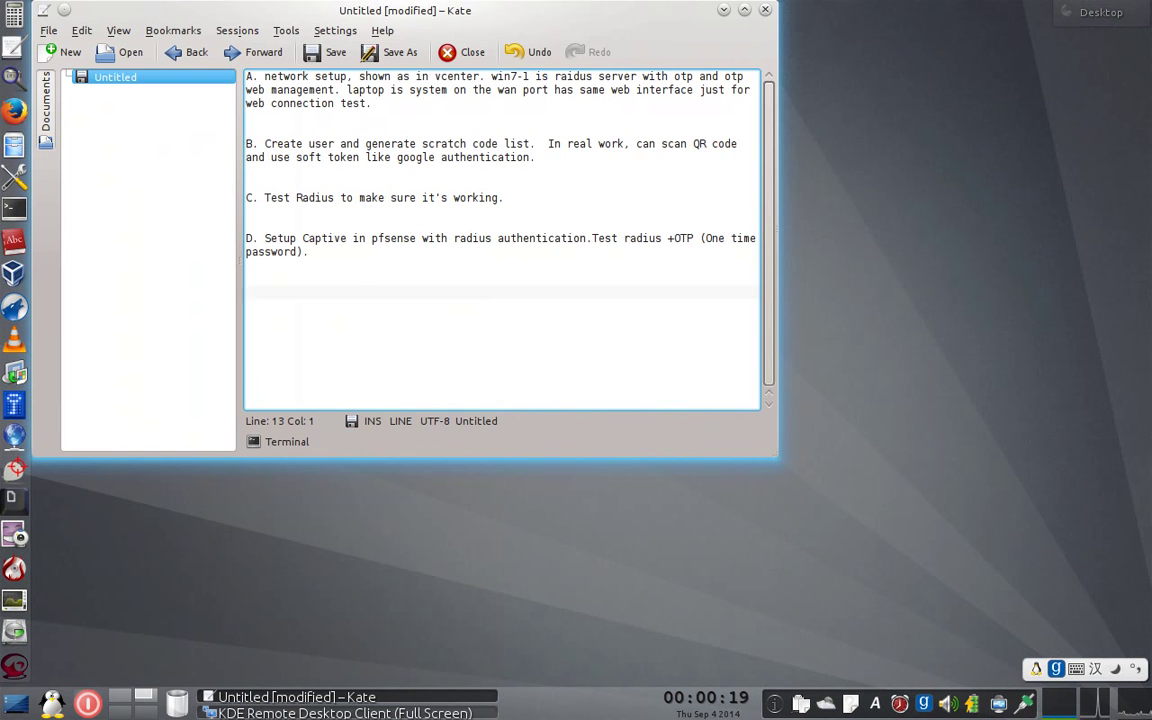
pyautogui.hotkey('ctrl', 'alt', 'p')
pyautogui.press('5')
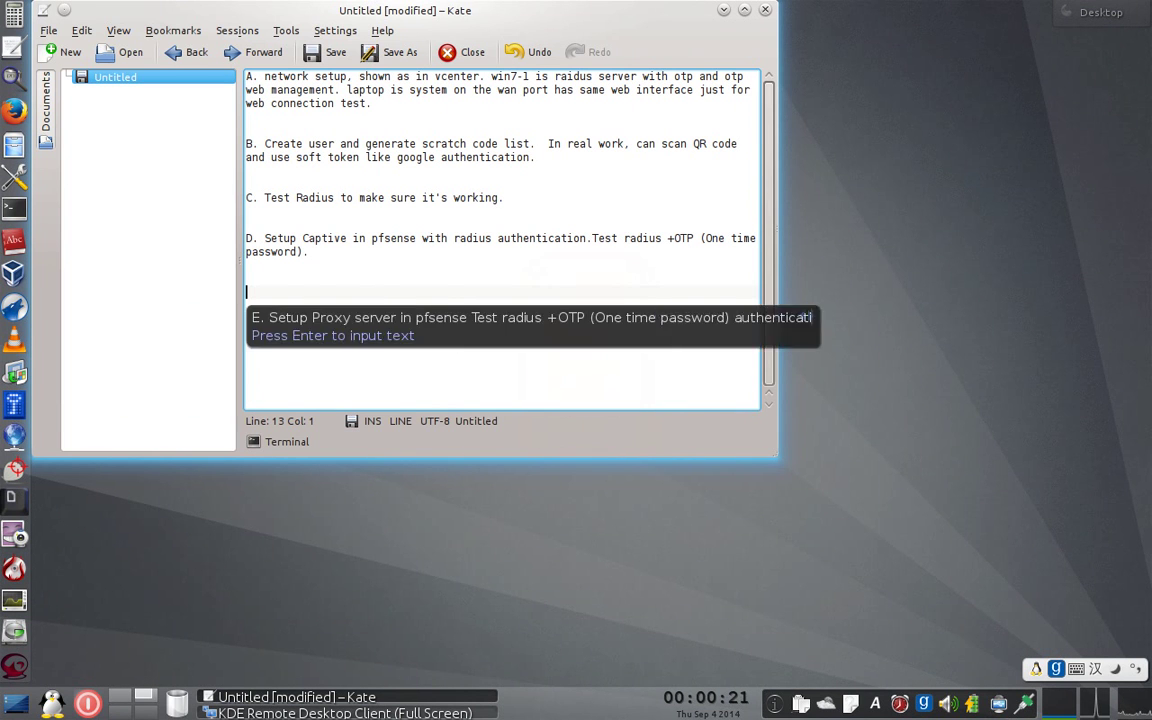
pyautogui.press('Return')
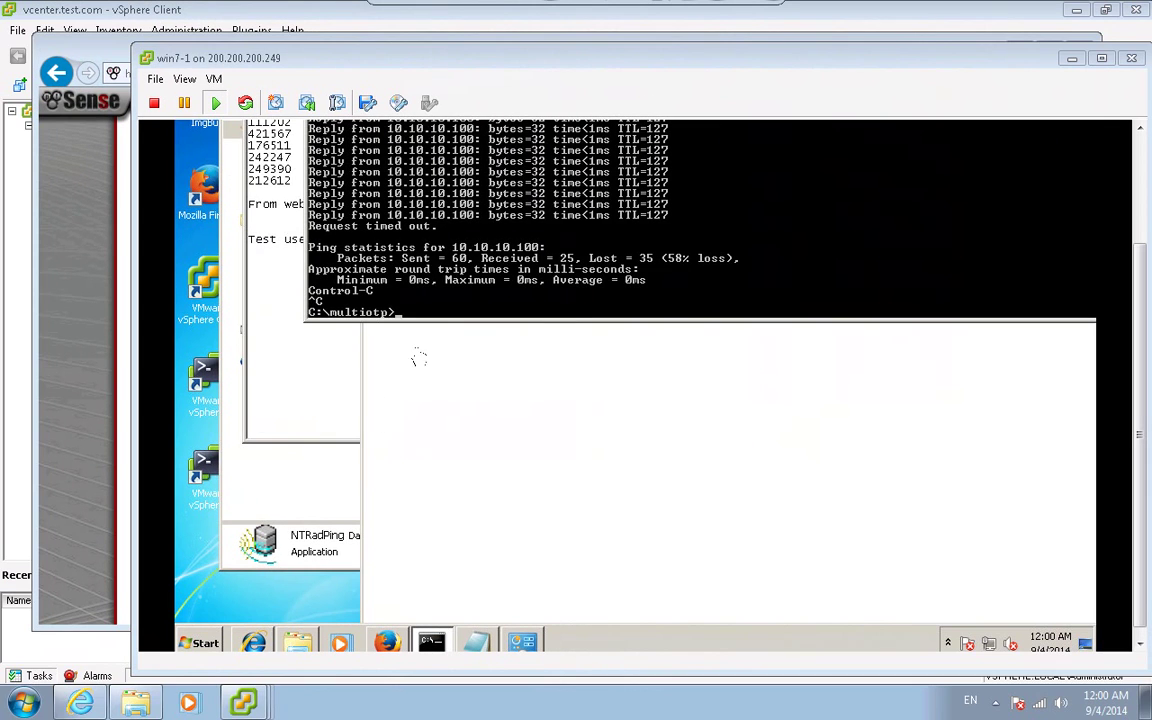
# - Disable the captive portal for zone xcv in pfSense and save the change
pyautogui.click(120, 480)
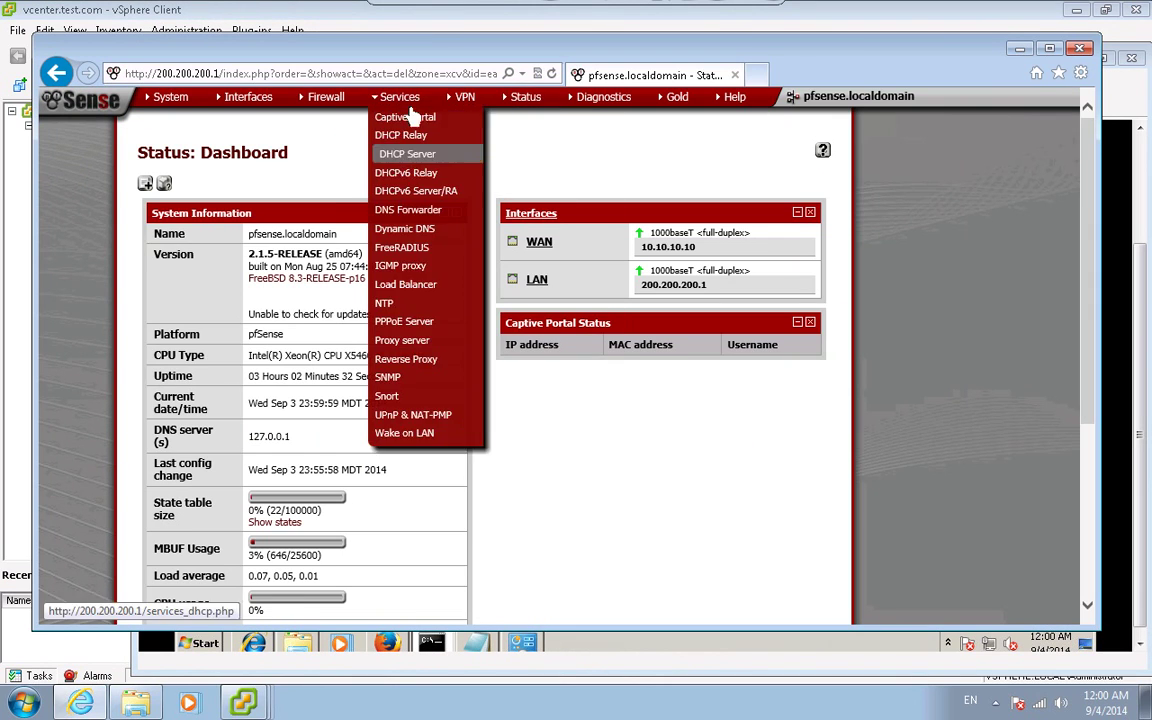
pyautogui.click(400, 117)
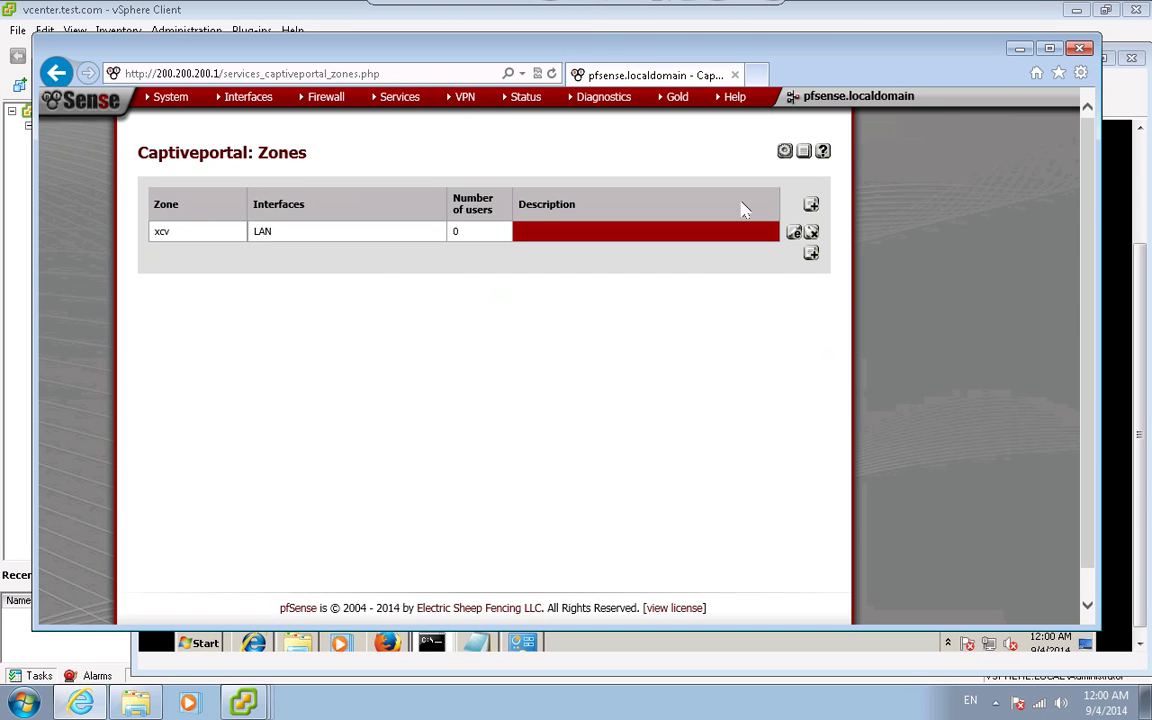
pyautogui.click(794, 231)
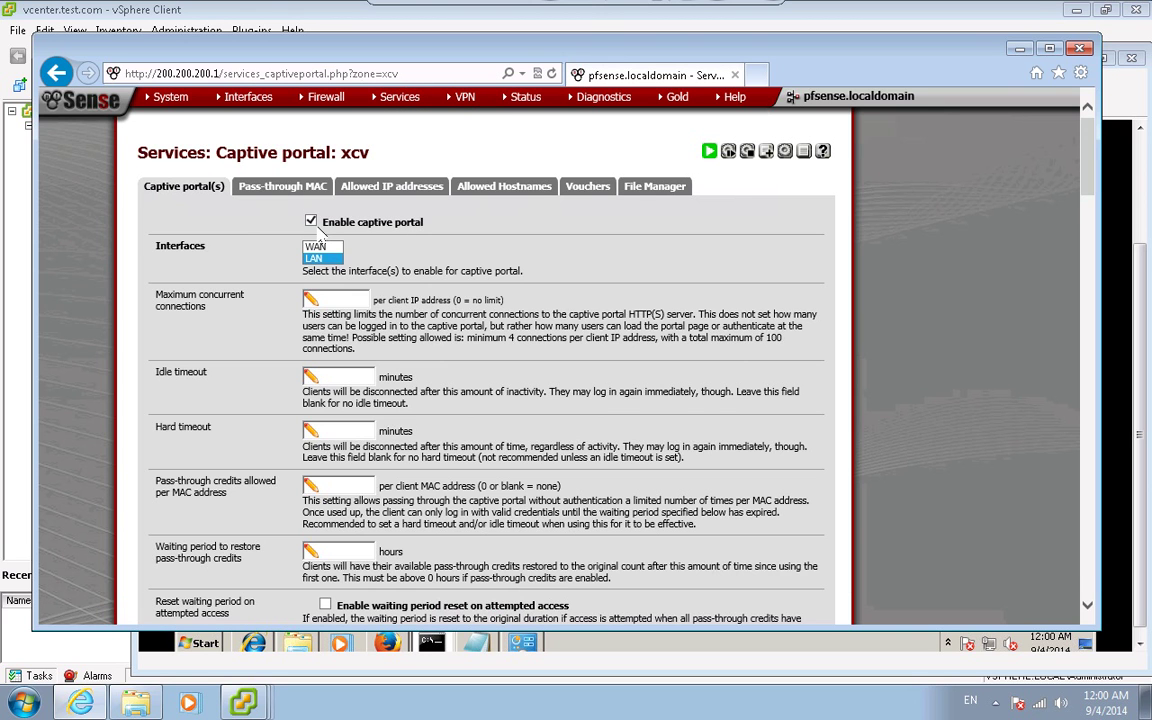
pyautogui.click(310, 222)
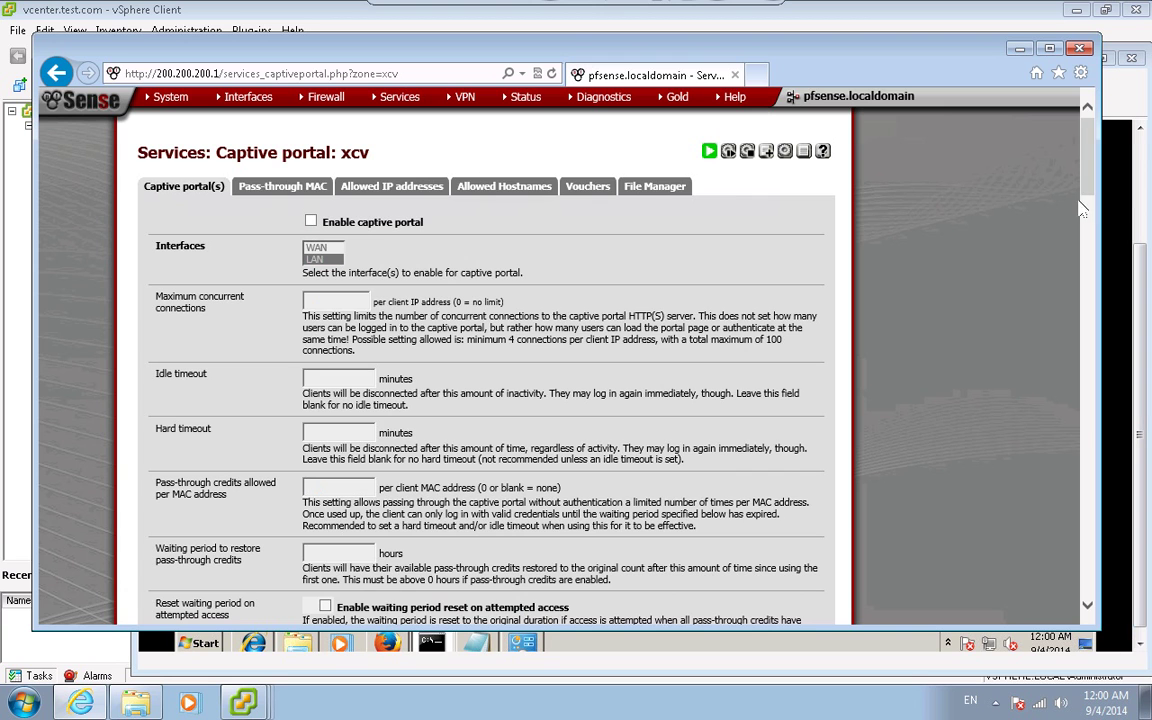
pyautogui.moveTo(1093, 190); pyautogui.dragTo(1091, 622)
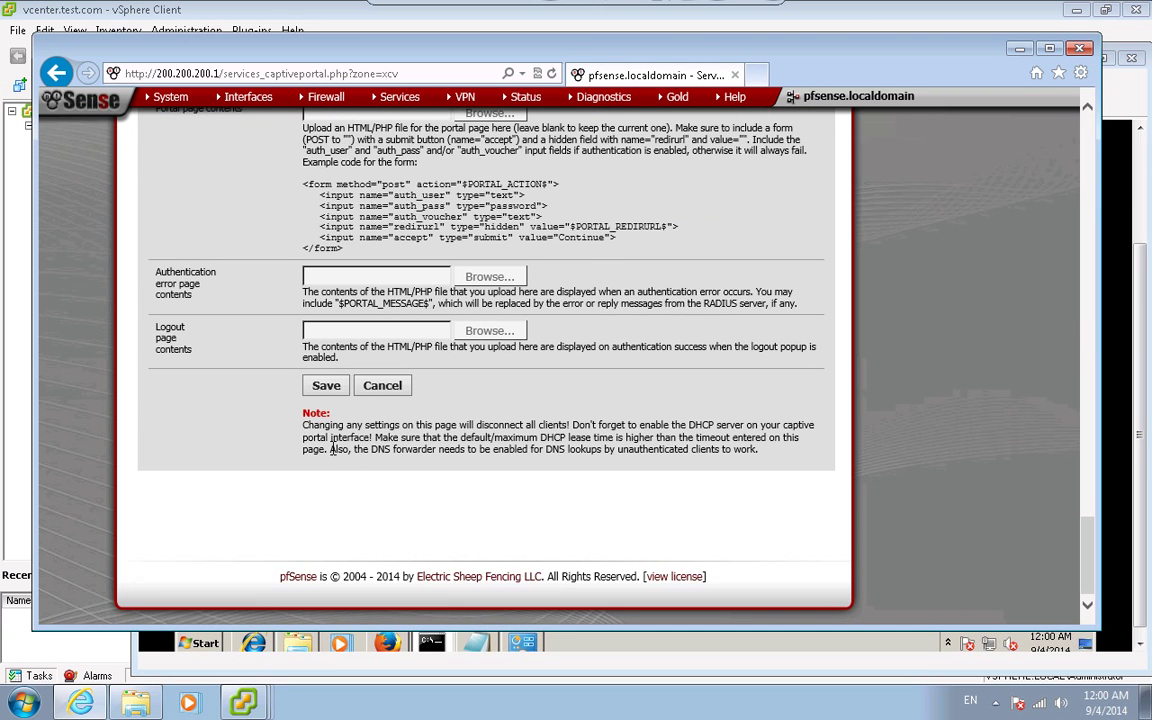
pyautogui.click(316, 388)
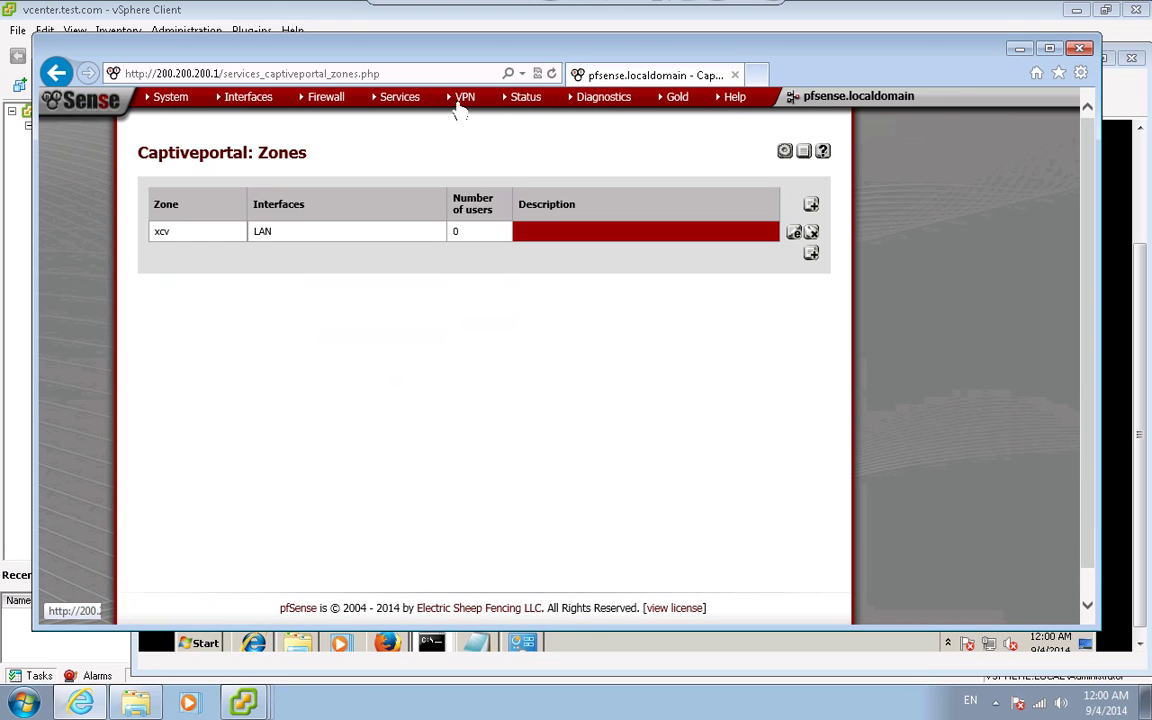
# - Open the pfSense Proxy server's Authentication settings, review the RADIUS configuration and save it
pyautogui.moveTo(465, 110)
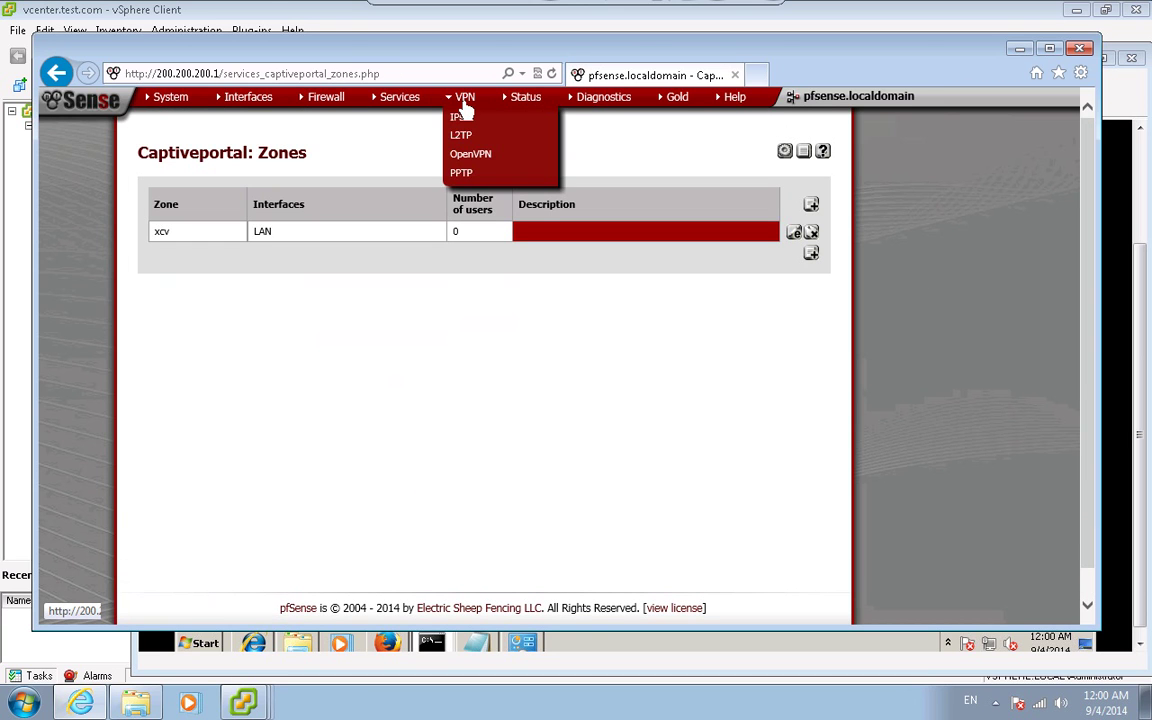
pyautogui.moveTo(400, 99)
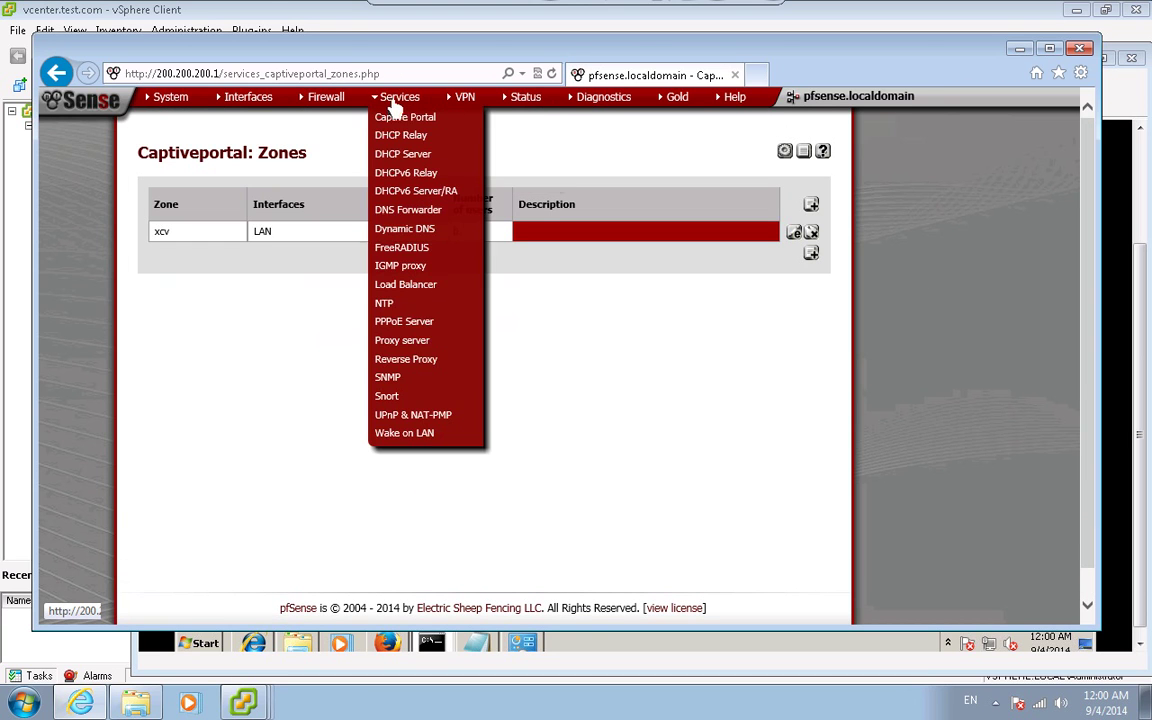
pyautogui.click(408, 342)
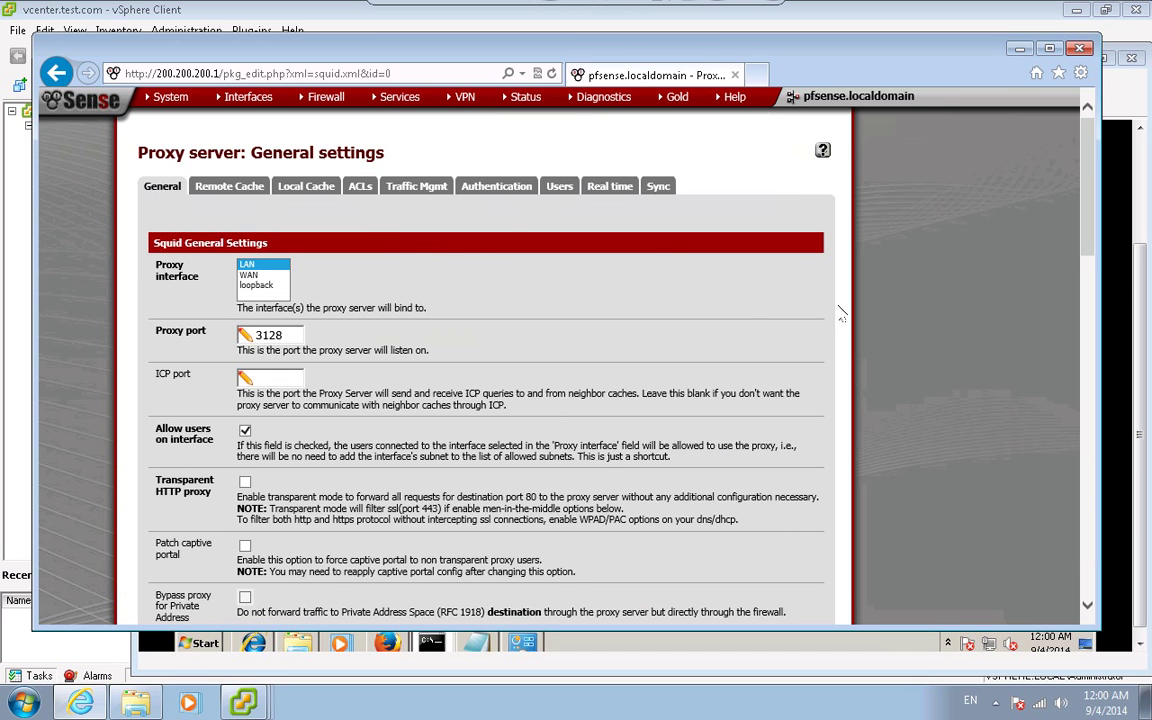
pyautogui.click(470, 188)
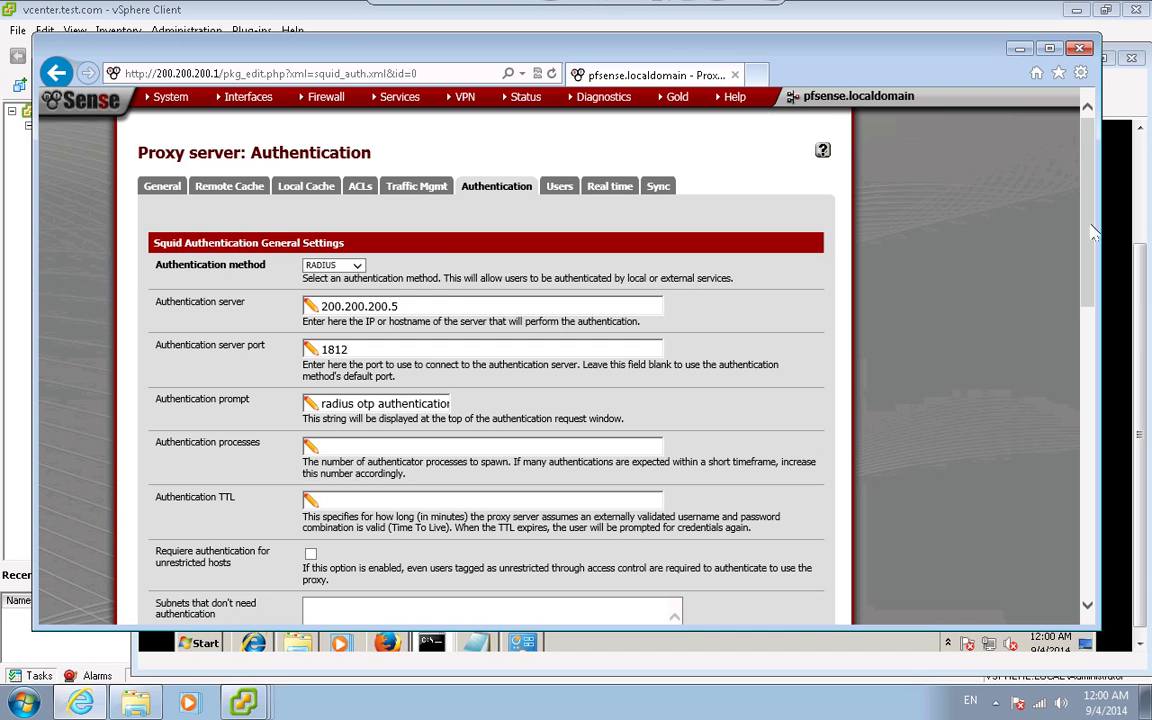
pyautogui.scroll(-3, 1090, 290)
pyautogui.moveTo(1090, 290); pyautogui.dragTo(1080, 263)
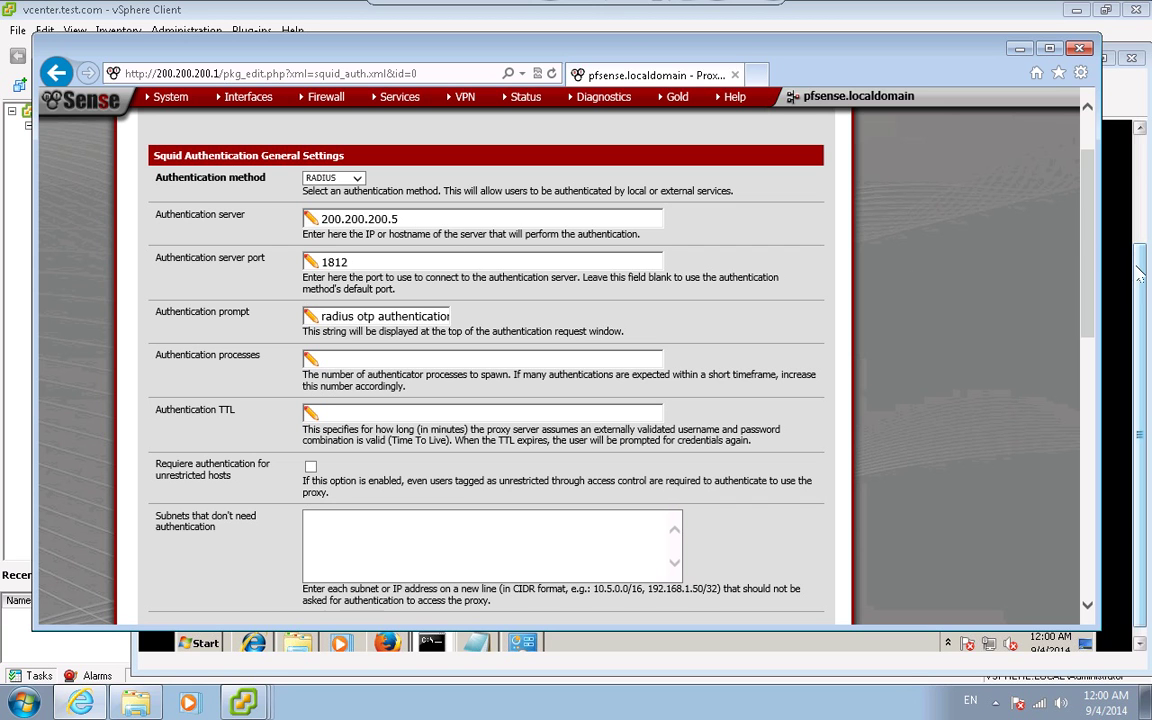
pyautogui.scroll(-10, 1088, 238)
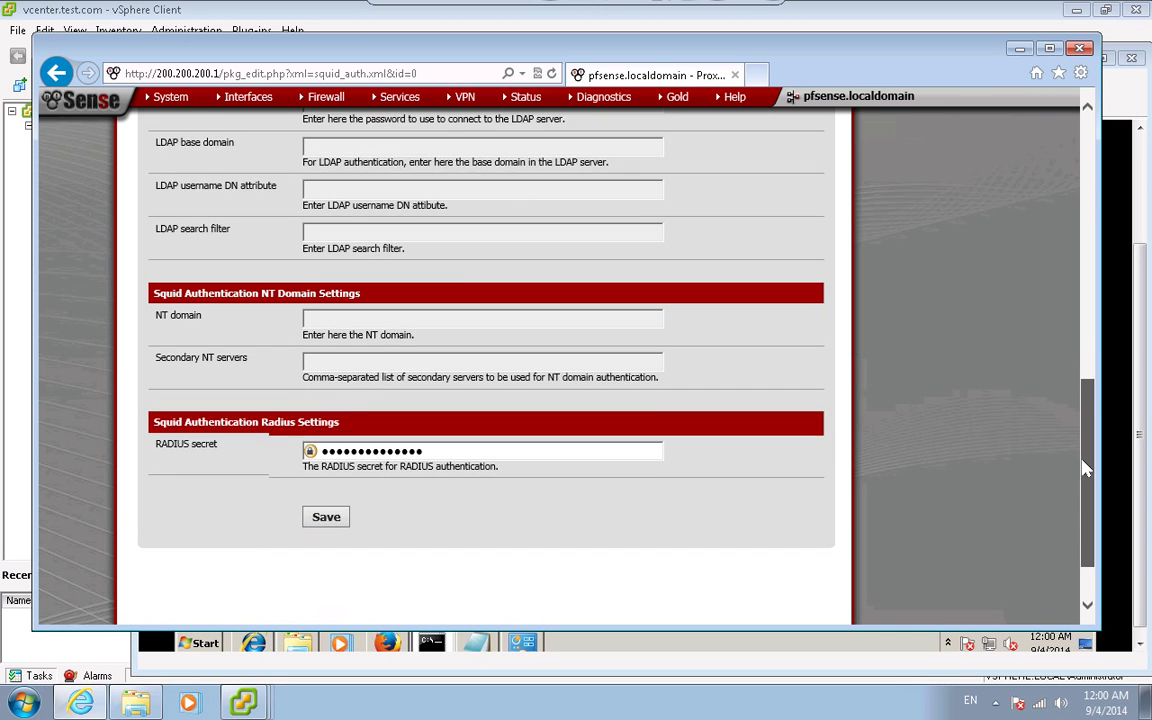
pyautogui.click(335, 443)
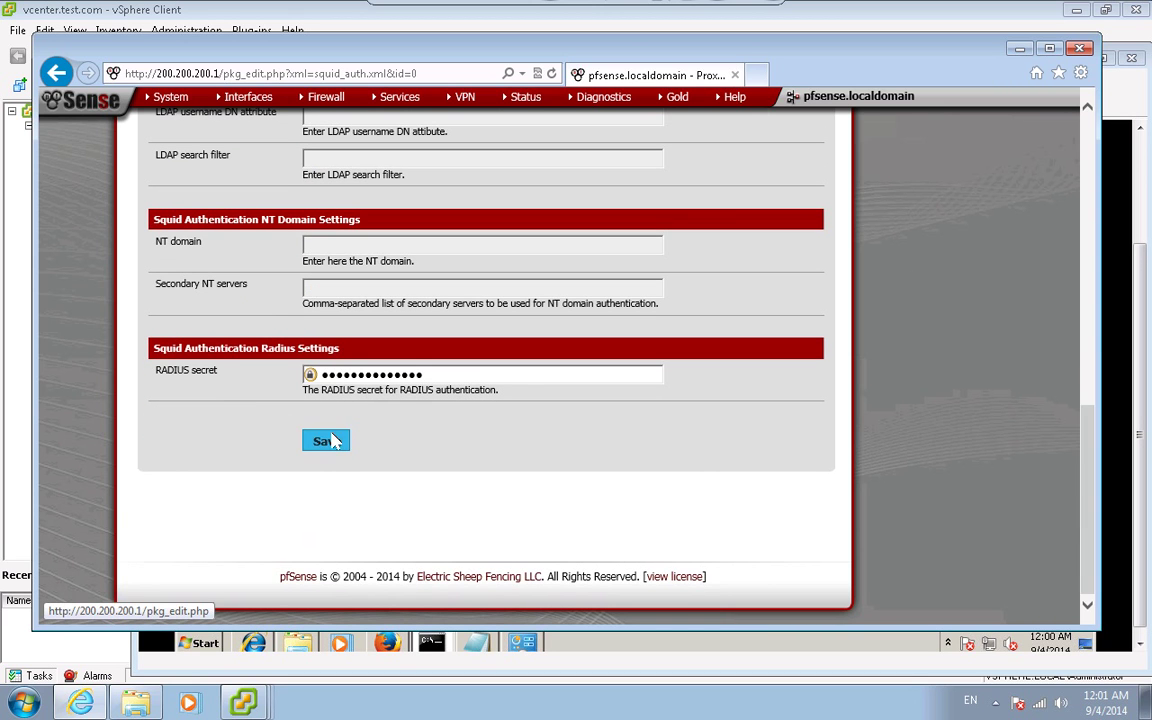
# - Check the pfSense service status list and the firewall's NAT port forward rules
pyautogui.moveTo(525, 96)
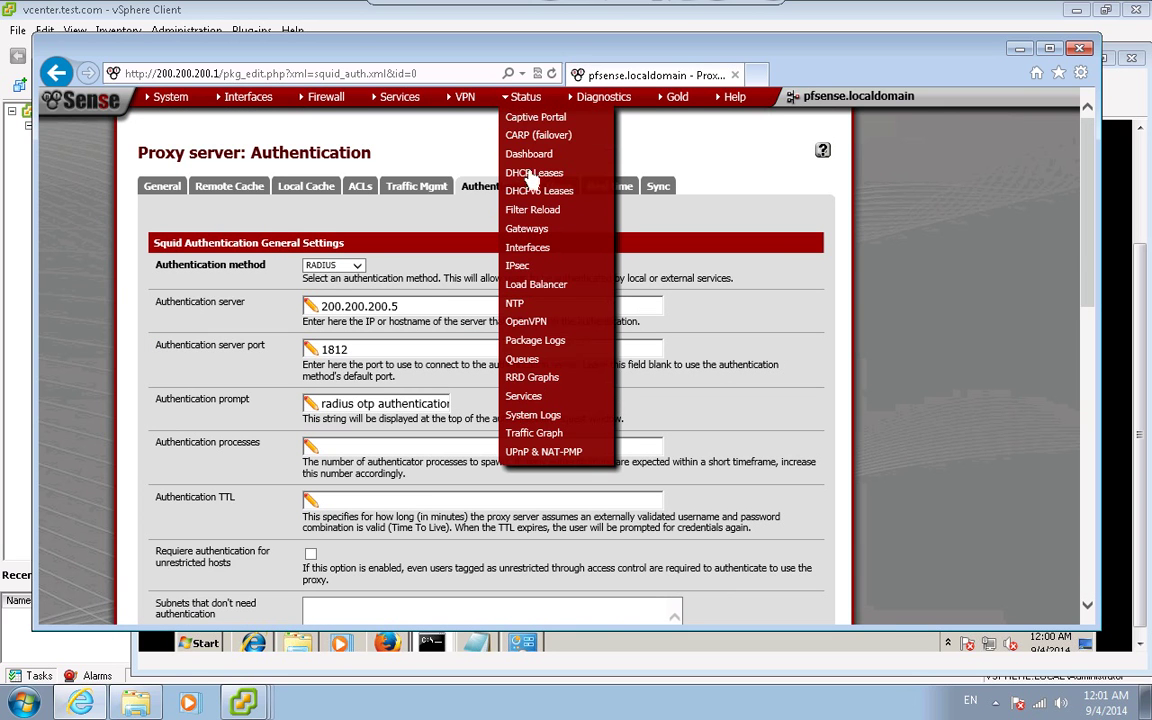
pyautogui.click(522, 400)
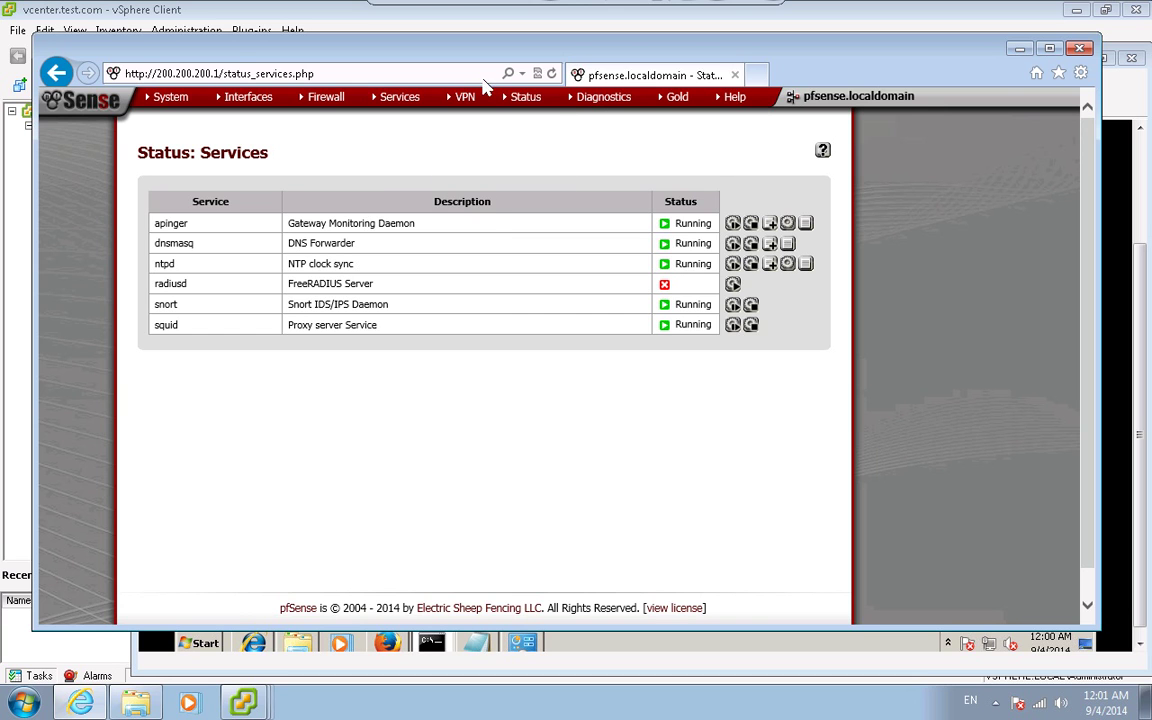
pyautogui.moveTo(362, 103)
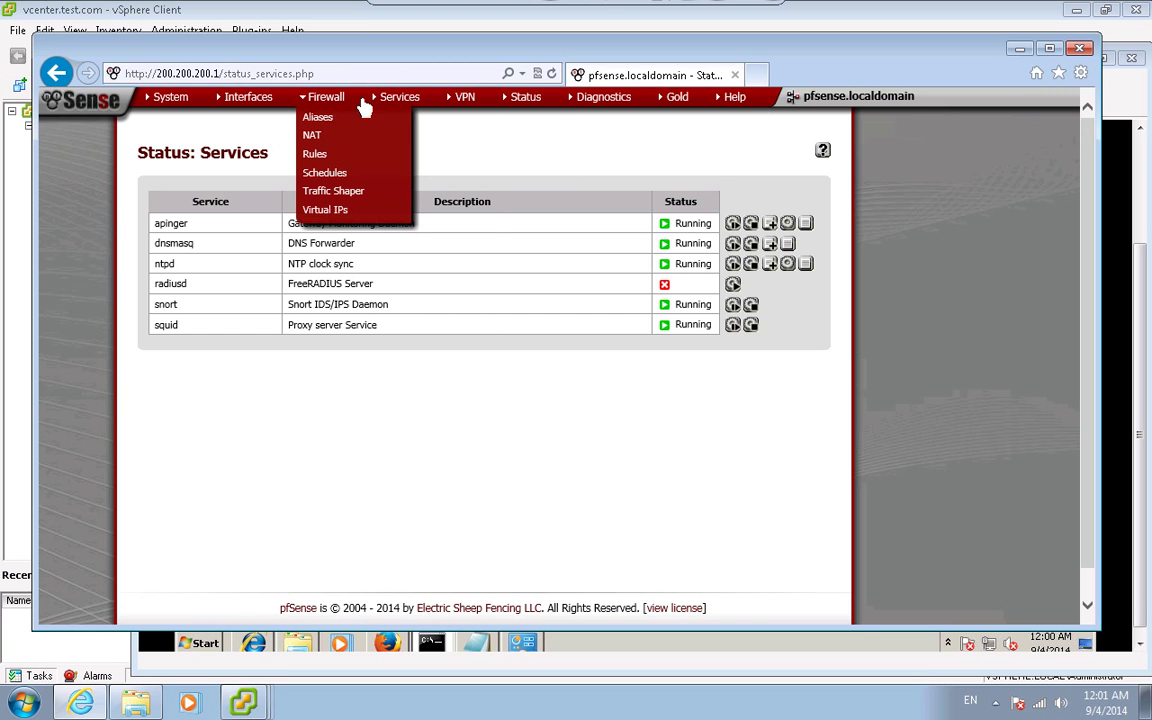
pyautogui.click(312, 135)
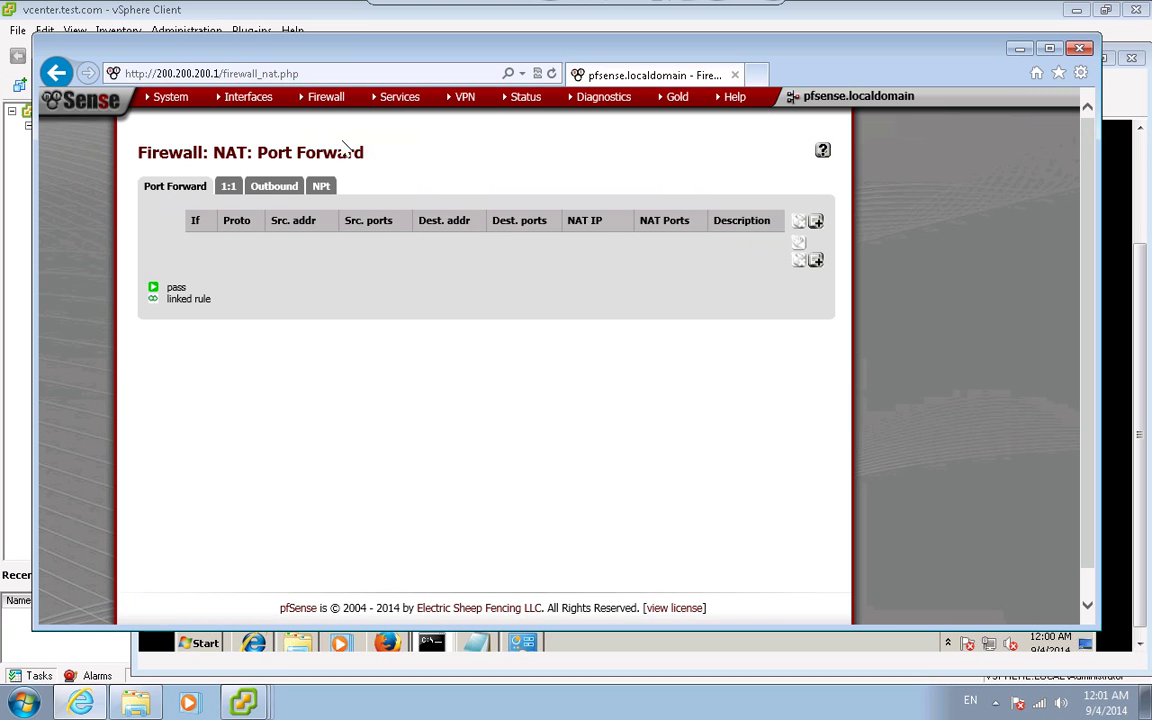
pyautogui.moveTo(603, 97)
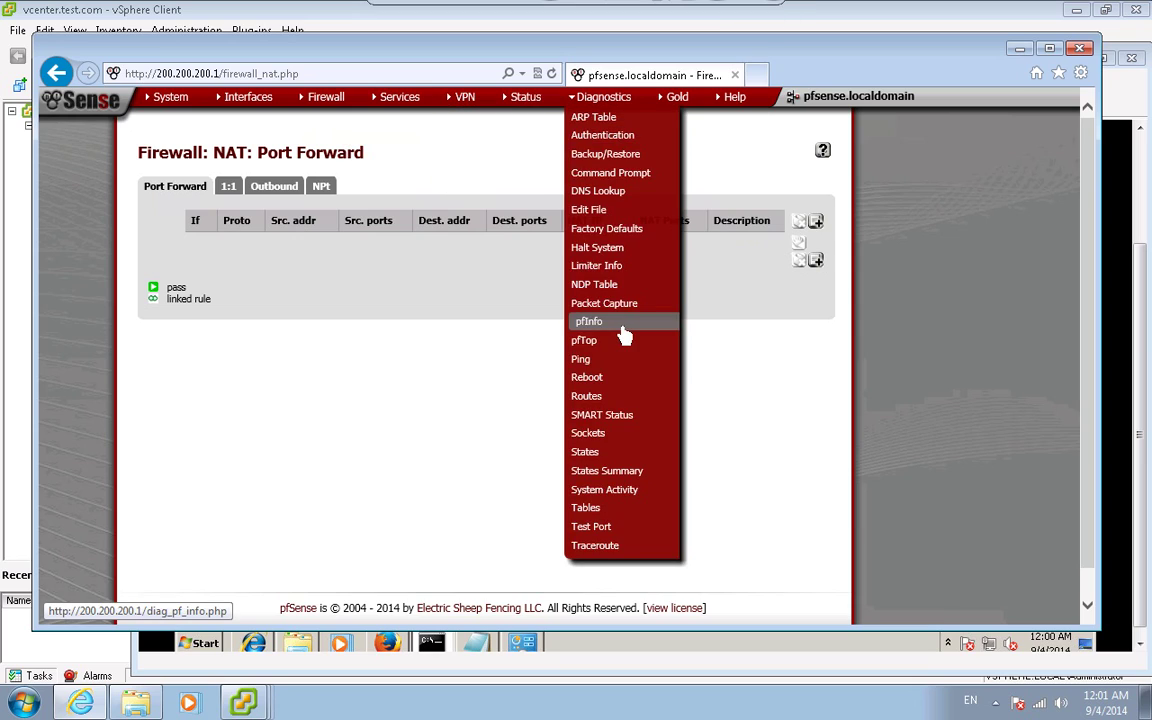
pyautogui.hotkey('alt', 'Tab')
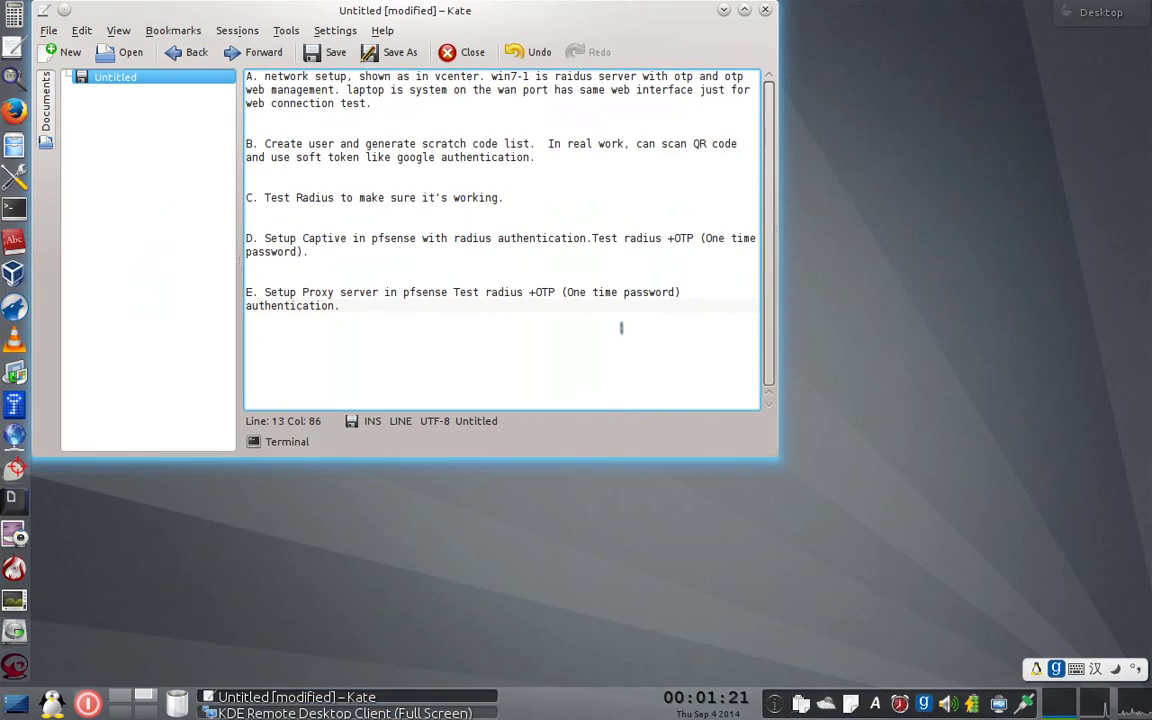
pyautogui.hotkey('alt', 'Tab')
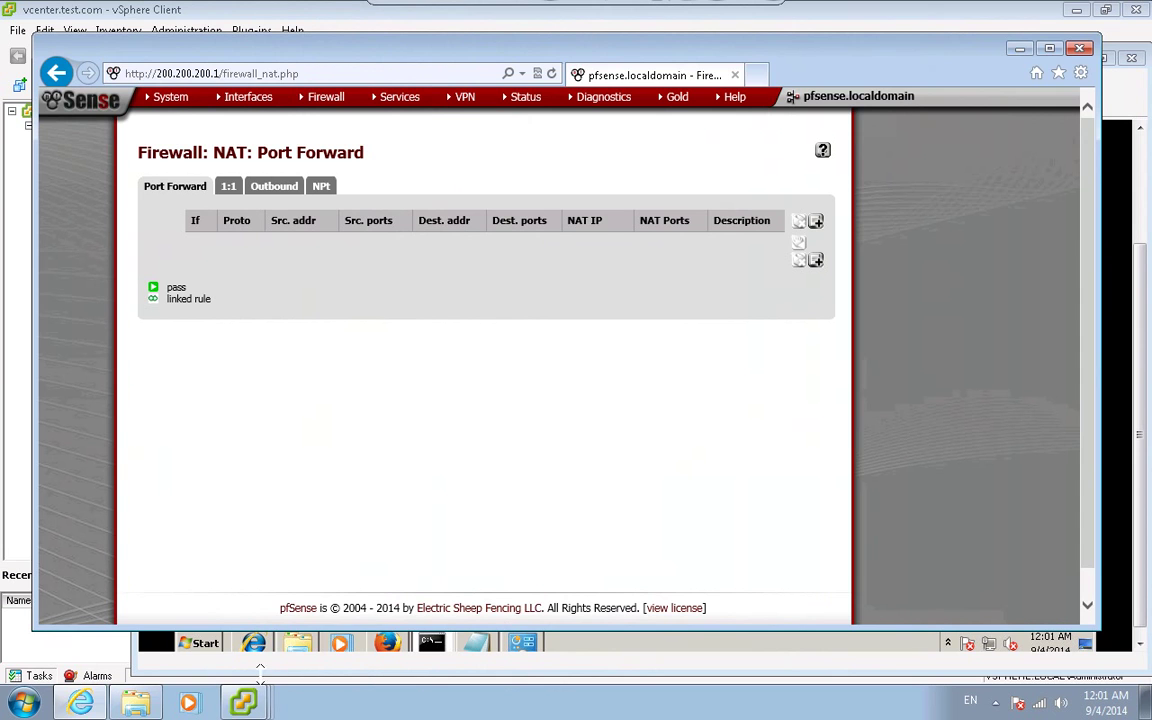
# - Switch to the win7-1 console and open Network Connections by running ncpa.cpl in the command prompt
pyautogui.moveTo(243, 702)
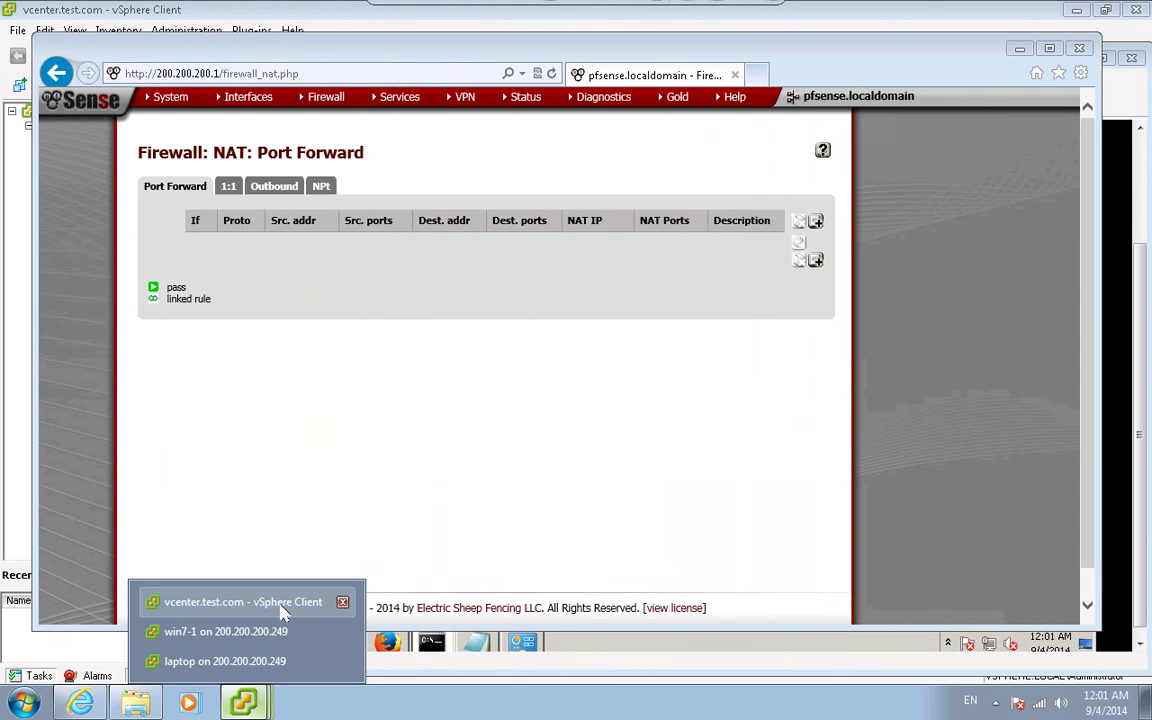
pyautogui.click(206, 664)
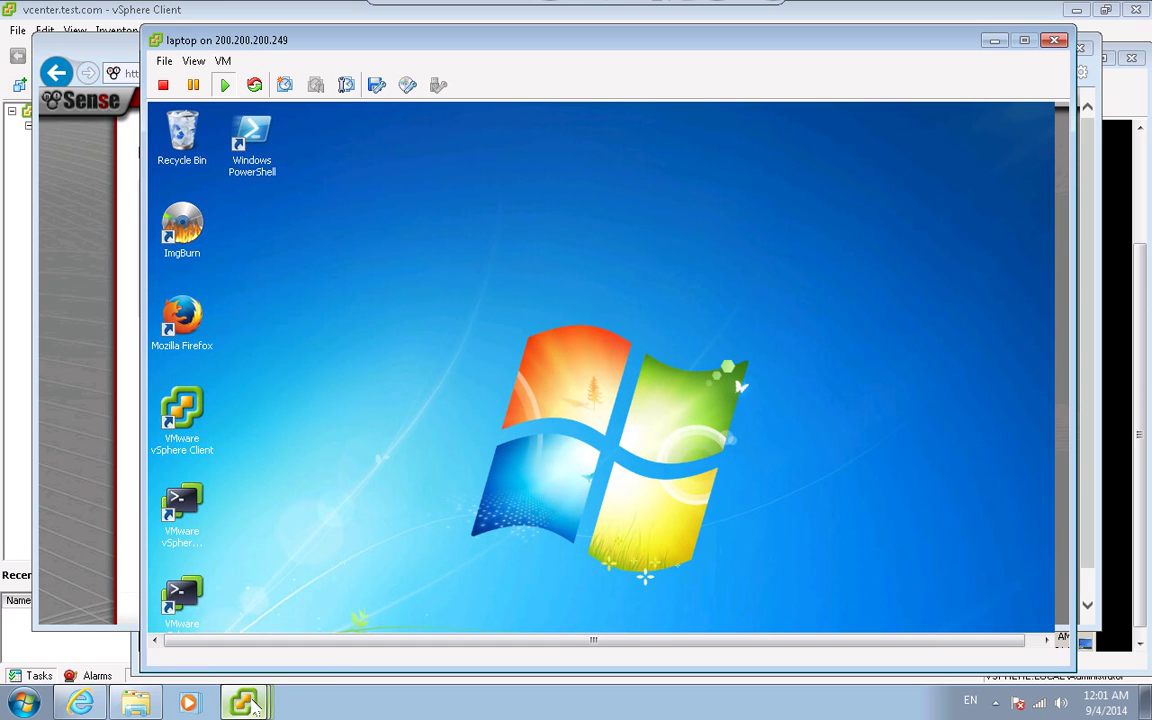
pyautogui.moveTo(243, 702)
pyautogui.click(206, 628)
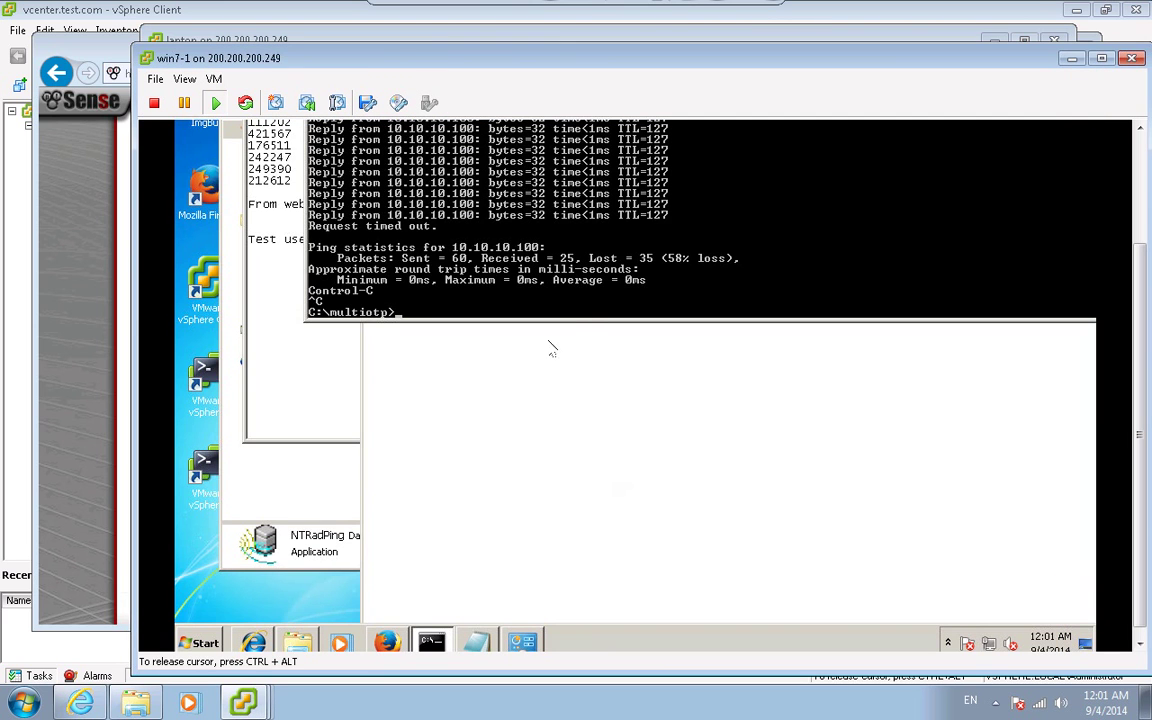
pyautogui.write('l')
pyautogui.press('Return')
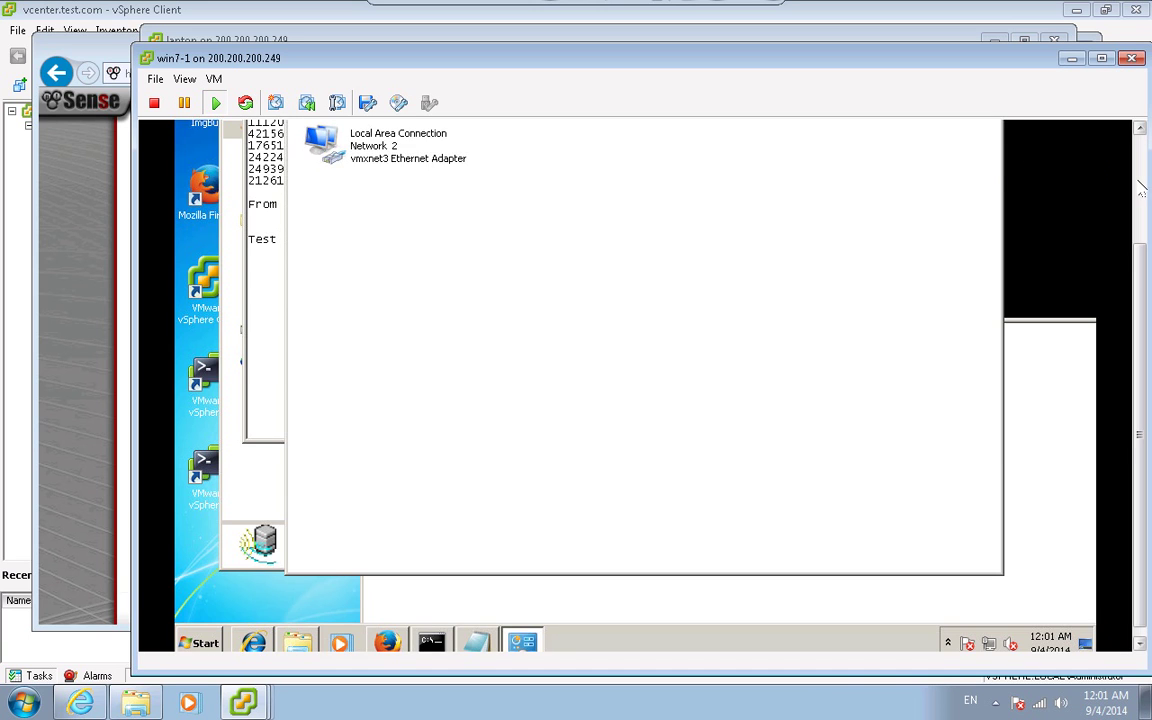
# - Clear the default gateway in the Local Area Connection's TCP/IPv4 properties and save the connection settings
pyautogui.rightClick(347, 308)
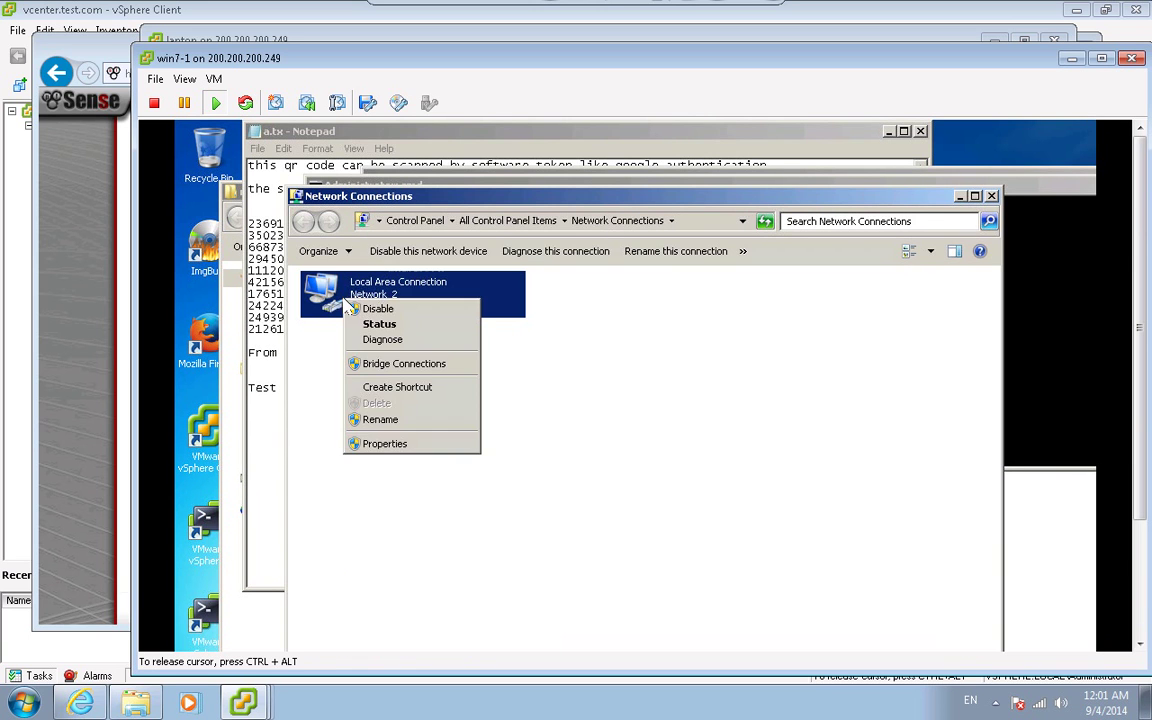
pyautogui.click(375, 443)
pyautogui.doubleClick(418, 465)
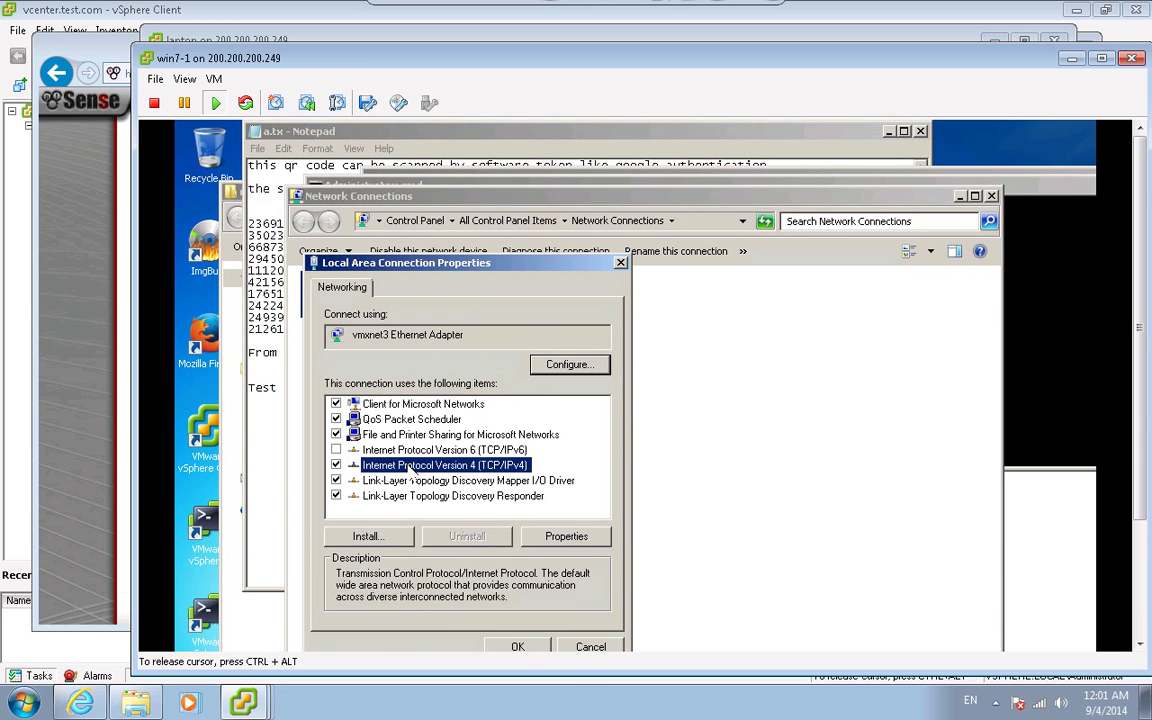
pyautogui.press('BackSpace')
pyautogui.press('BackSpace')
pyautogui.press('BackSpace')
pyautogui.press('BackSpace')
pyautogui.press('BackSpace')
pyautogui.press('BackSpace')
pyautogui.press('BackSpace')
pyautogui.press('BackSpace')
pyautogui.press('BackSpace')
pyautogui.press('BackSpace')
pyautogui.press('BackSpace')
pyautogui.press('BackSpace')
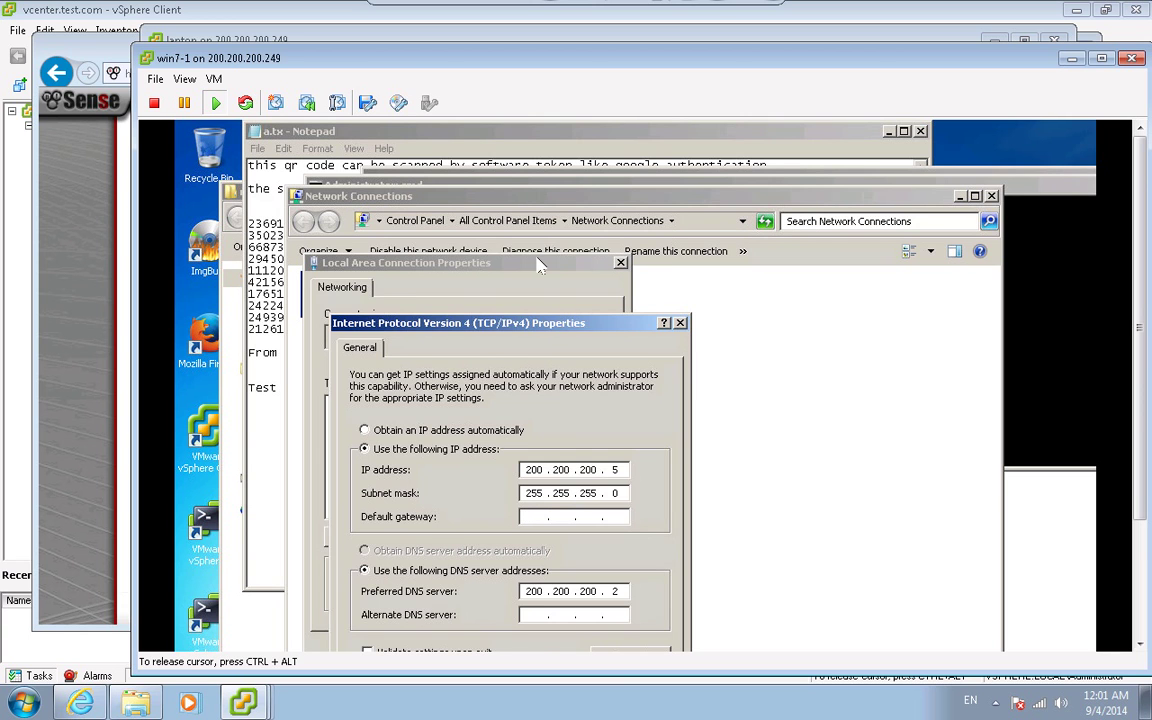
pyautogui.moveTo(549, 319); pyautogui.dragTo(537, 252)
pyautogui.click(541, 621)
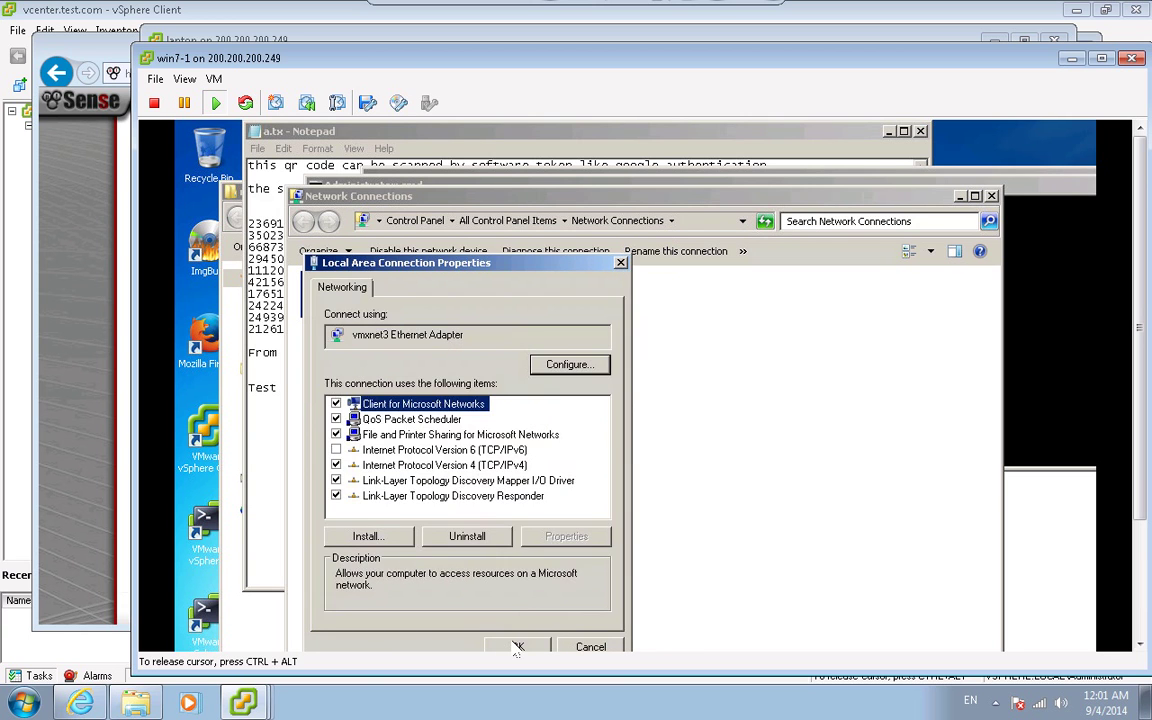
pyautogui.click(517, 646)
# - Ping 10.10.10.100 from the win7-1 command prompt and stop the ping
pyautogui.click(1073, 319)
pyautogui.write('p')
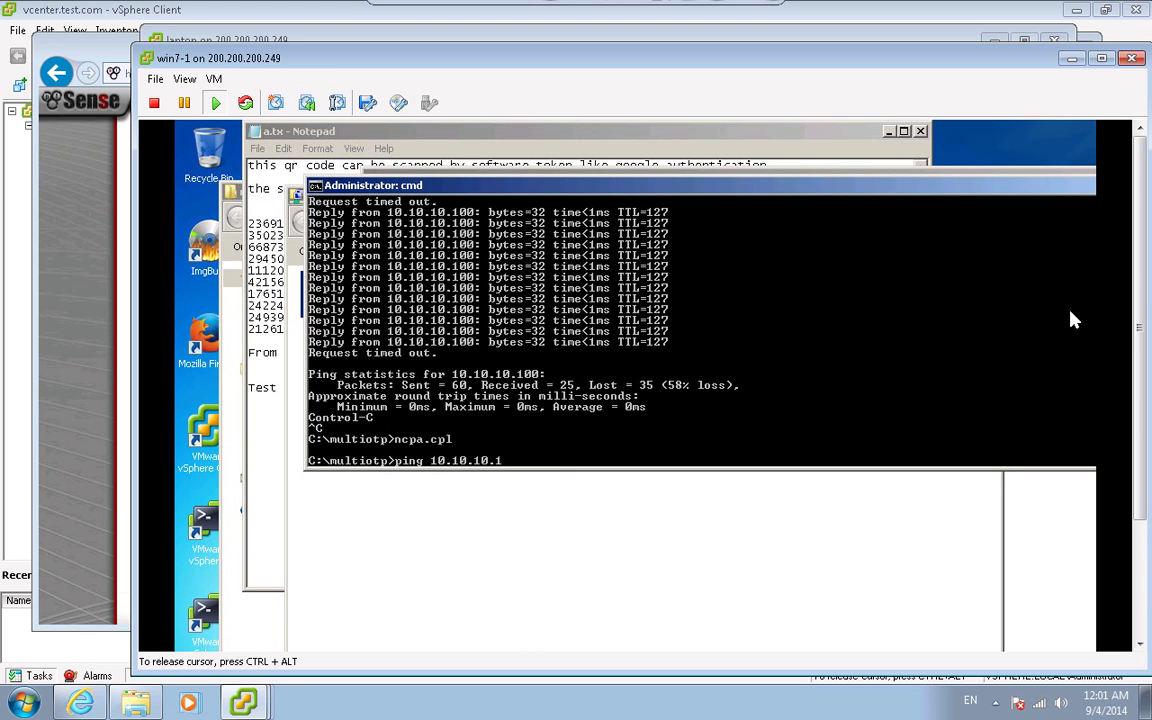
pyautogui.press('Return')
pyautogui.hotkey('ctrl', 'c')
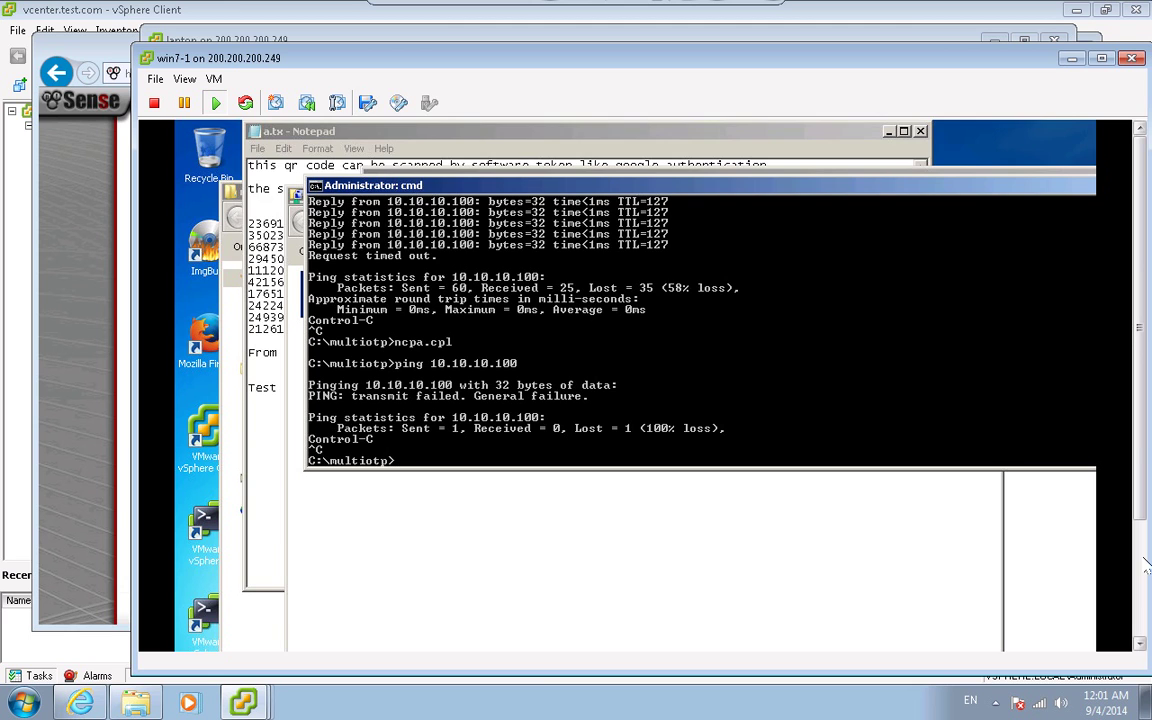
# - Set Firefox on win7-1 to the manual proxy configuration 200.200.200.1, port 3128, for all protocols and save the options
pyautogui.click(387, 632)
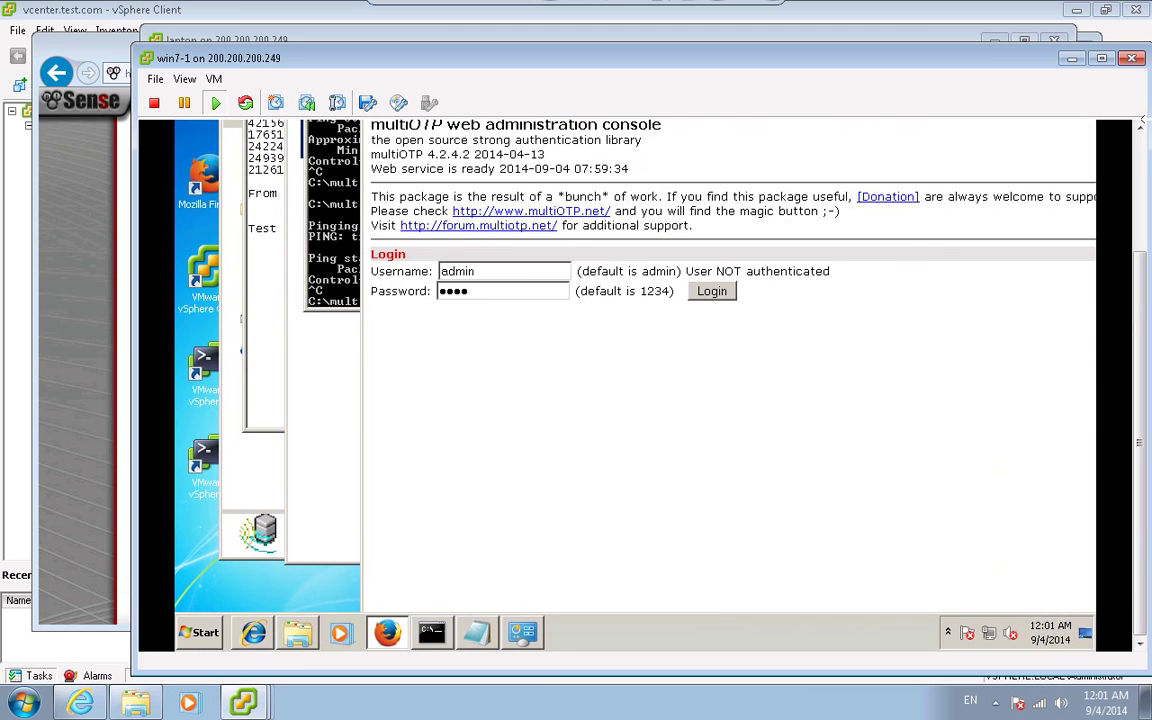
pyautogui.press('alt')
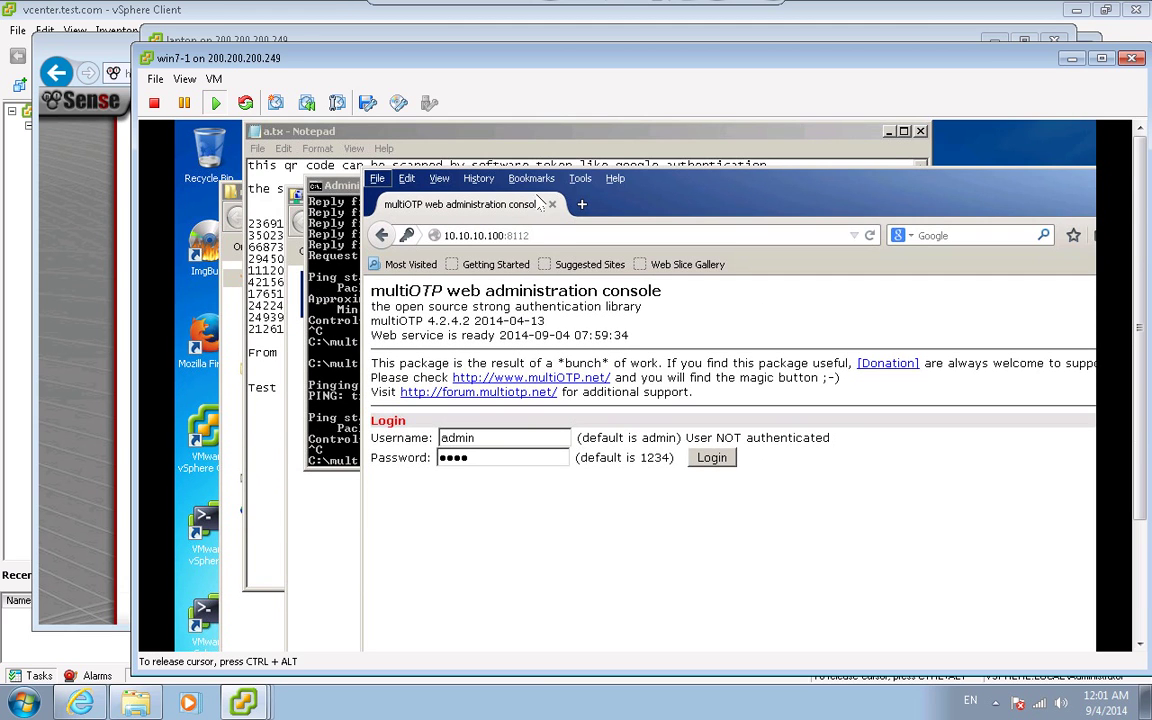
pyautogui.click(581, 184)
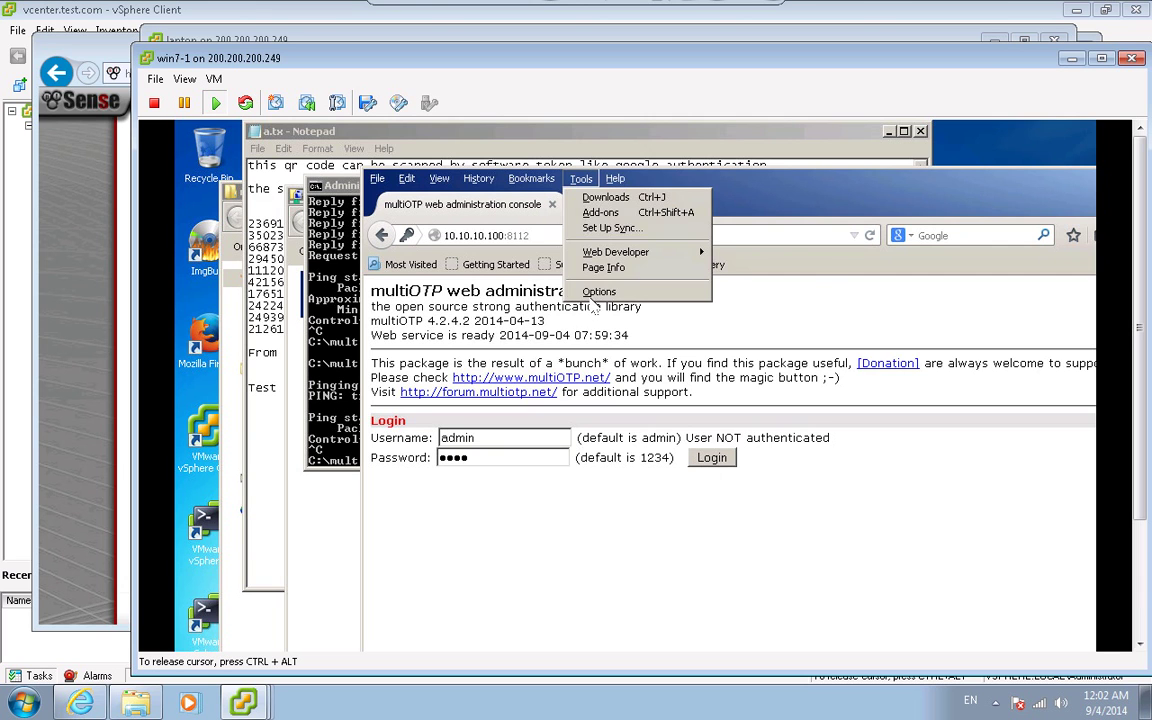
pyautogui.click(599, 291)
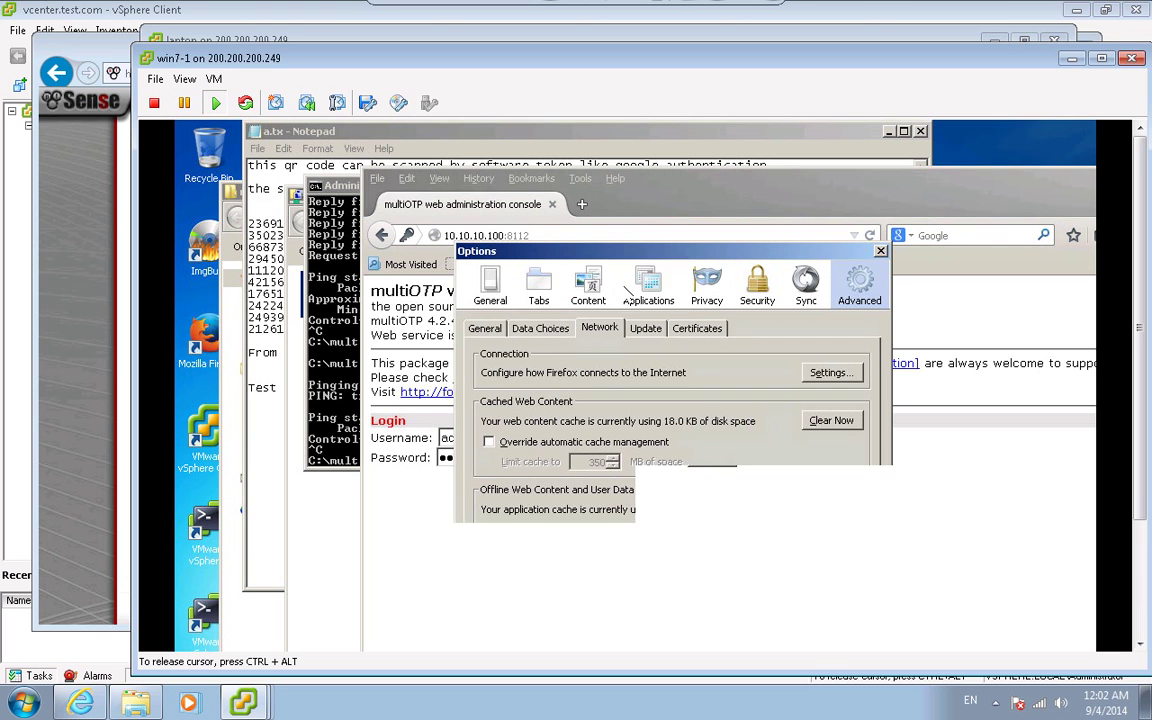
pyautogui.click(829, 378)
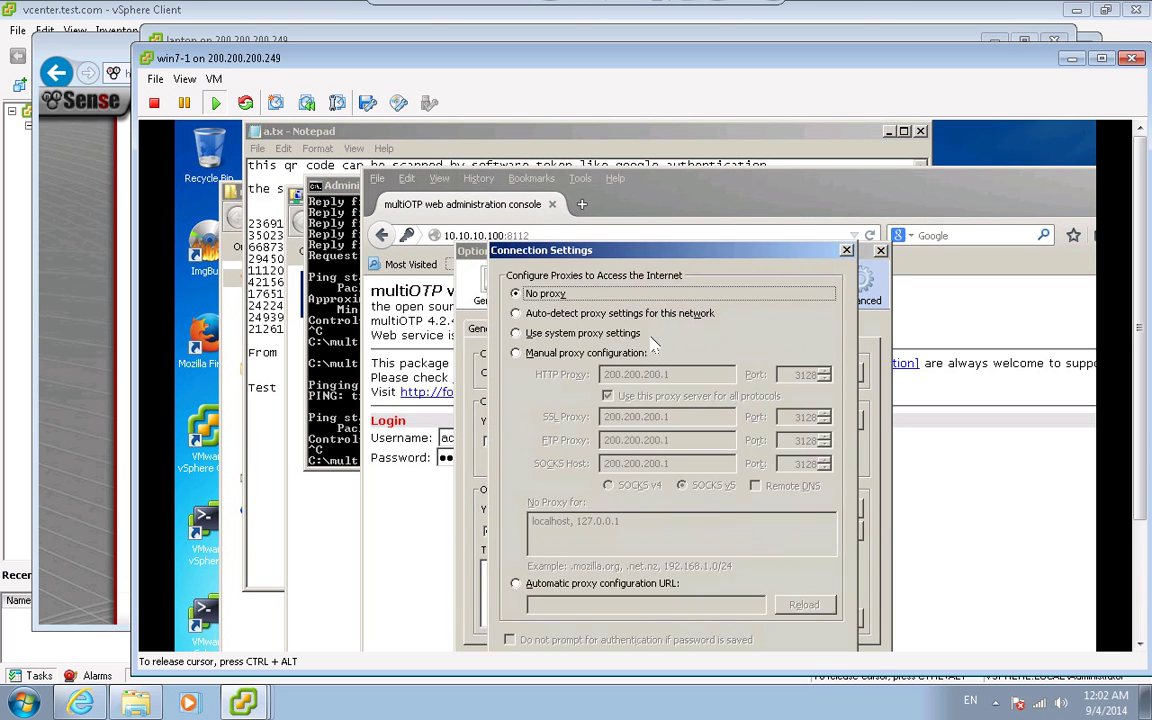
pyautogui.click(585, 356)
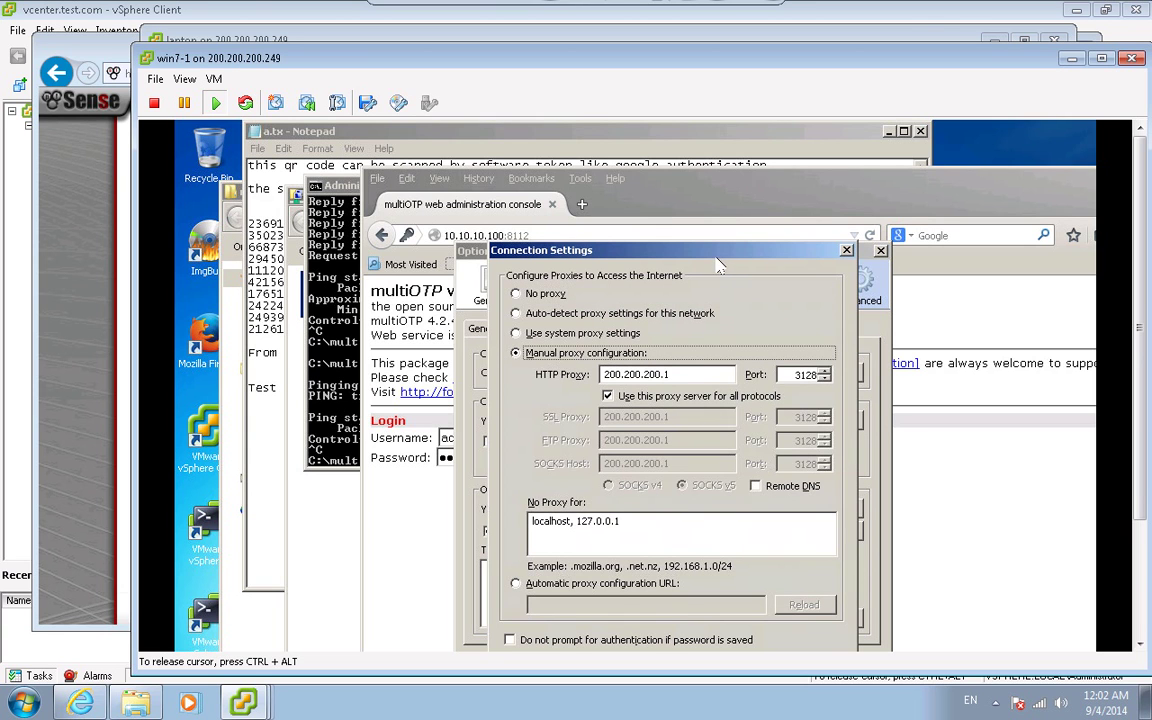
pyautogui.moveTo(646, 249); pyautogui.dragTo(521, 180)
pyautogui.click(537, 609)
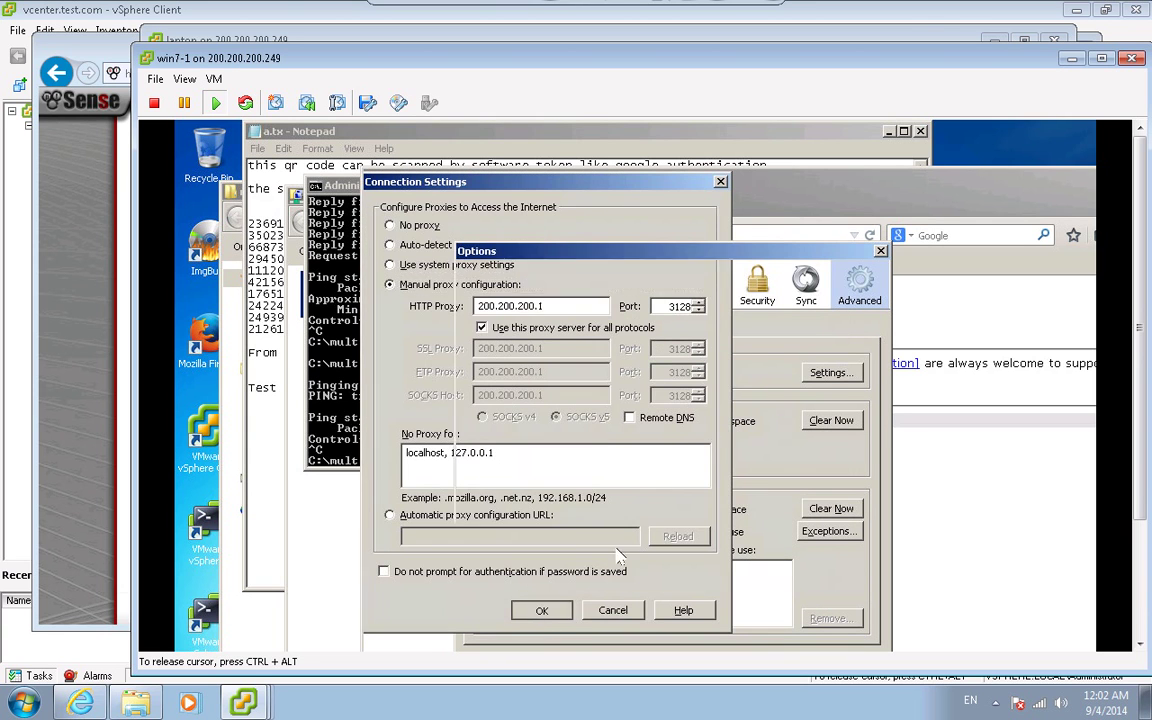
pyautogui.click(800, 264)
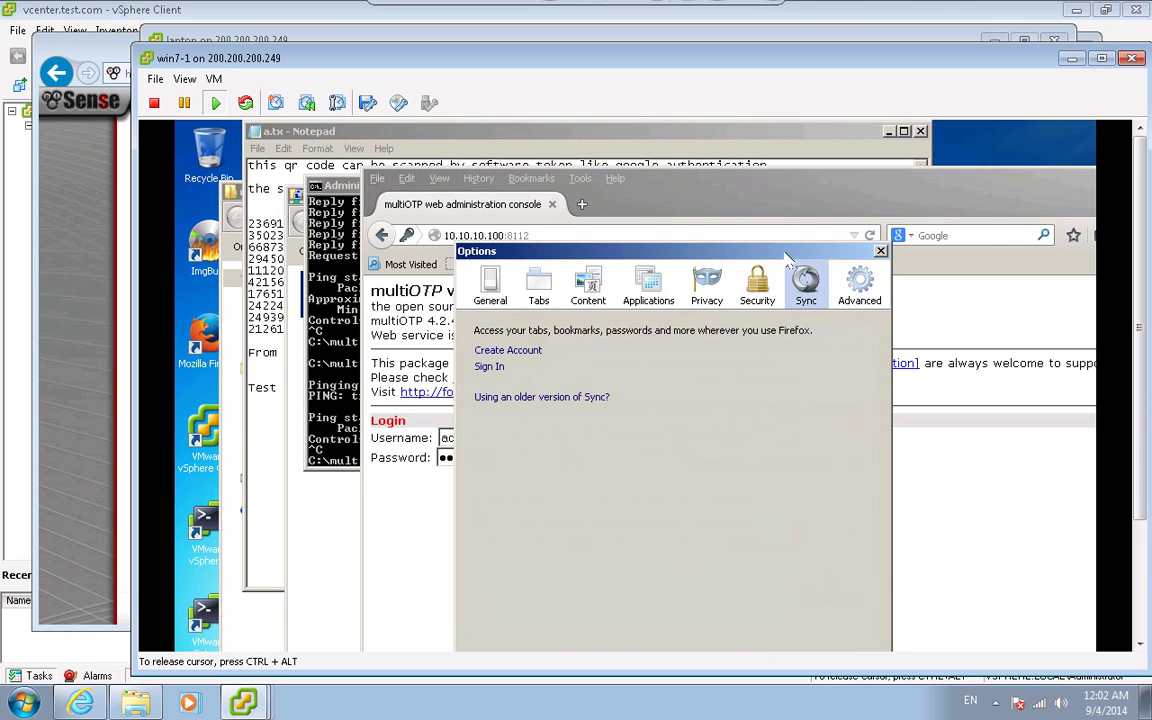
pyautogui.moveTo(787, 254); pyautogui.dragTo(731, 133)
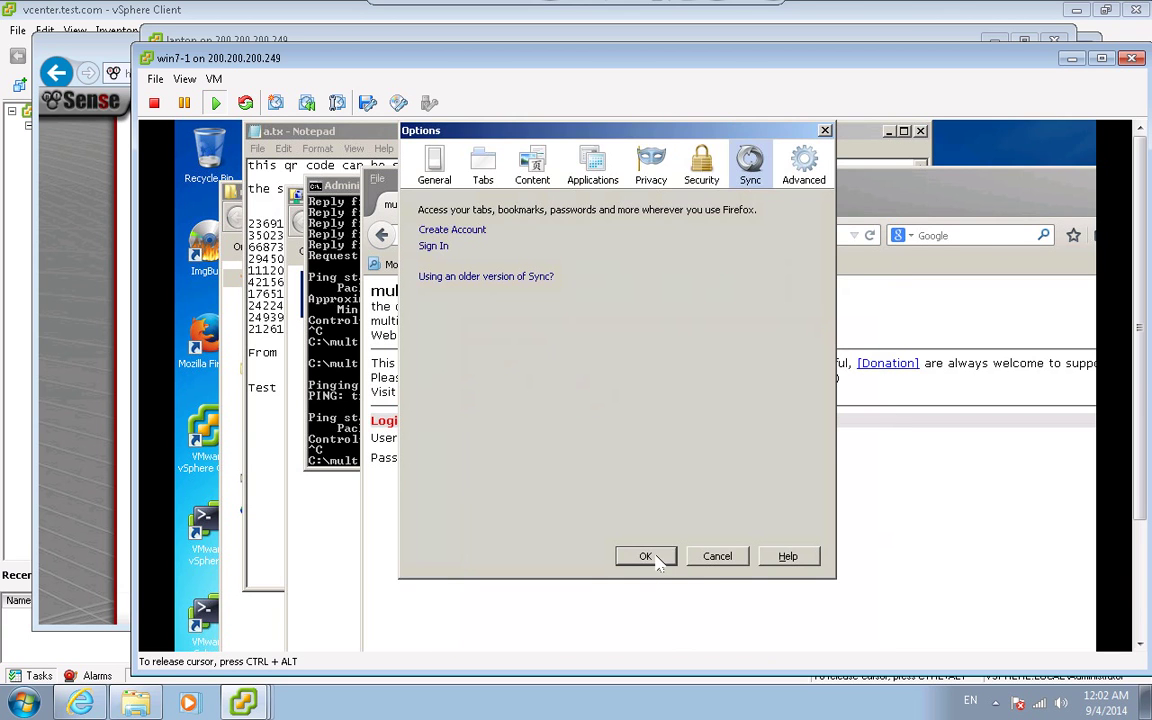
pyautogui.click(645, 556)
# - Start Internet Explorer from the win7-1 command prompt
pyautogui.click(314, 330)
pyautogui.press('Up')
pyautogui.press('Up')
pyautogui.press('Up')
pyautogui.press('Up')
pyautogui.press('Up')
pyautogui.press('Return')
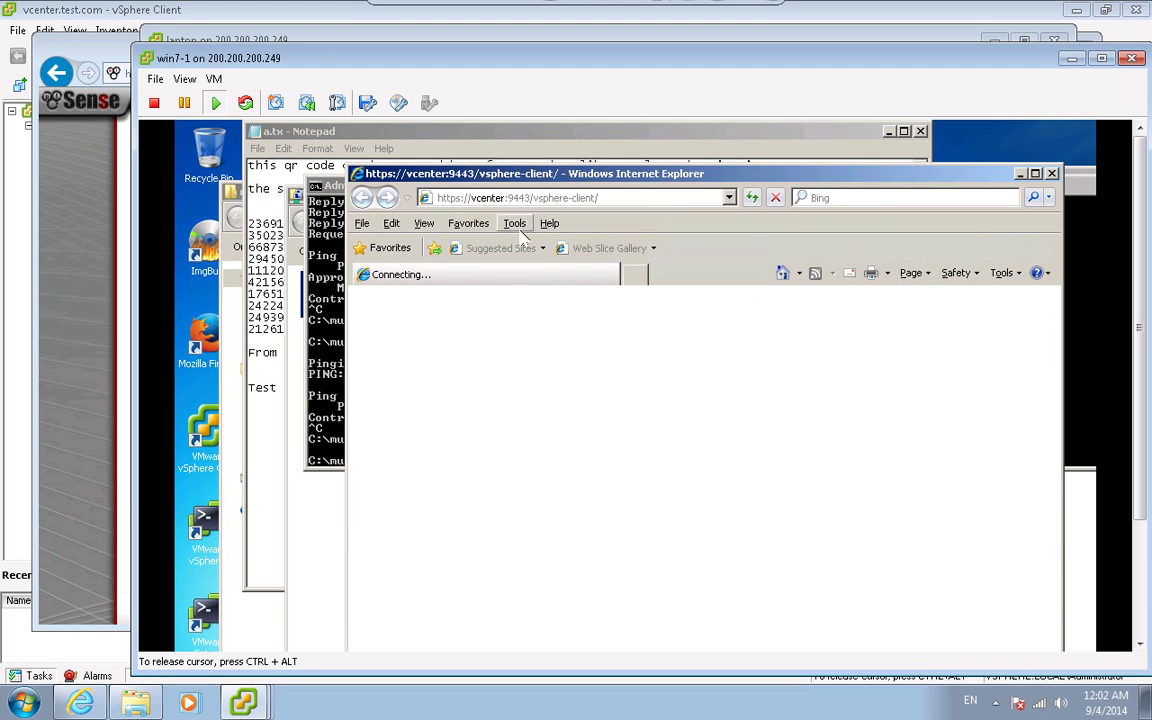
# - Enable the LAN proxy server 200.200.200.1, port 3128, in Internet Explorer's connection settings and save the Internet Options
pyautogui.click(520, 226)
pyautogui.click(540, 462)
pyautogui.press('Escape')
pyautogui.hotkey('alt', 't')
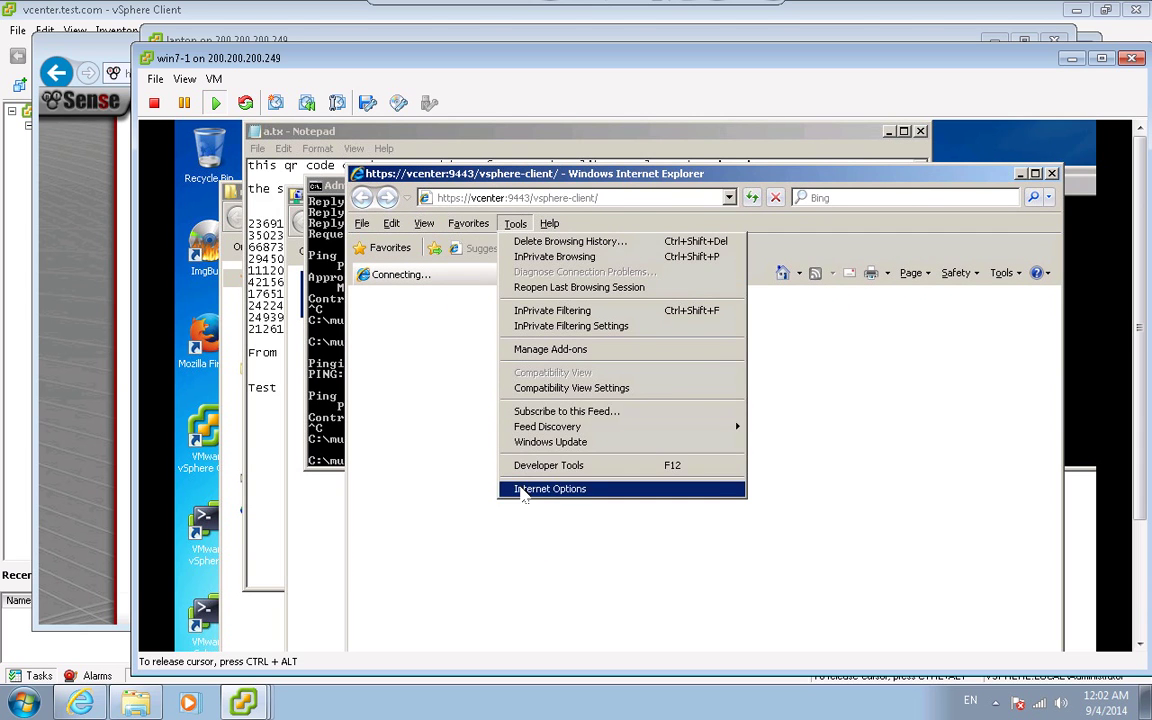
pyautogui.click(522, 489)
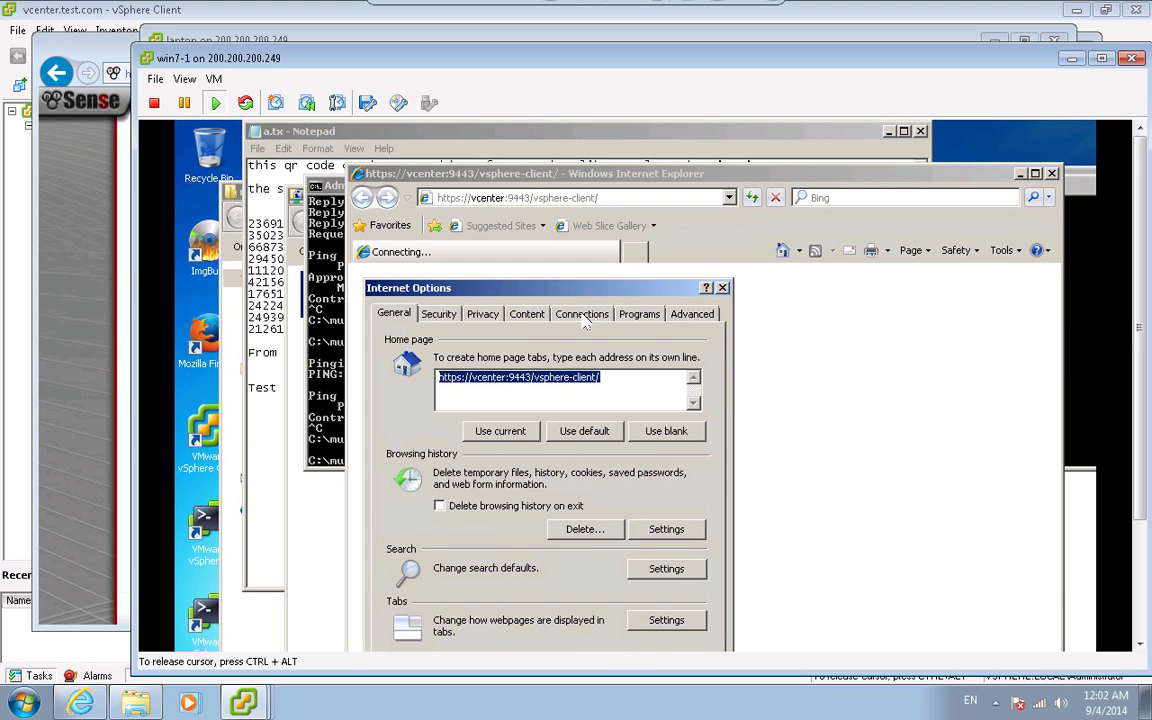
pyautogui.click(584, 316)
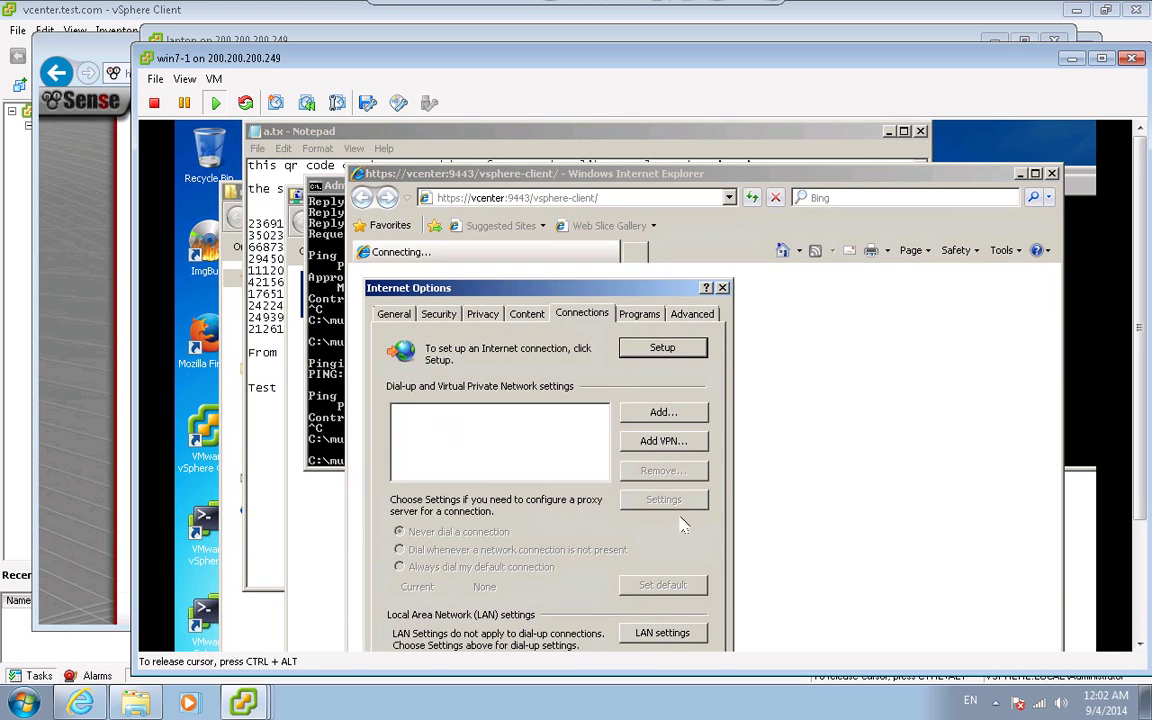
pyautogui.click(660, 634)
pyautogui.click(421, 483)
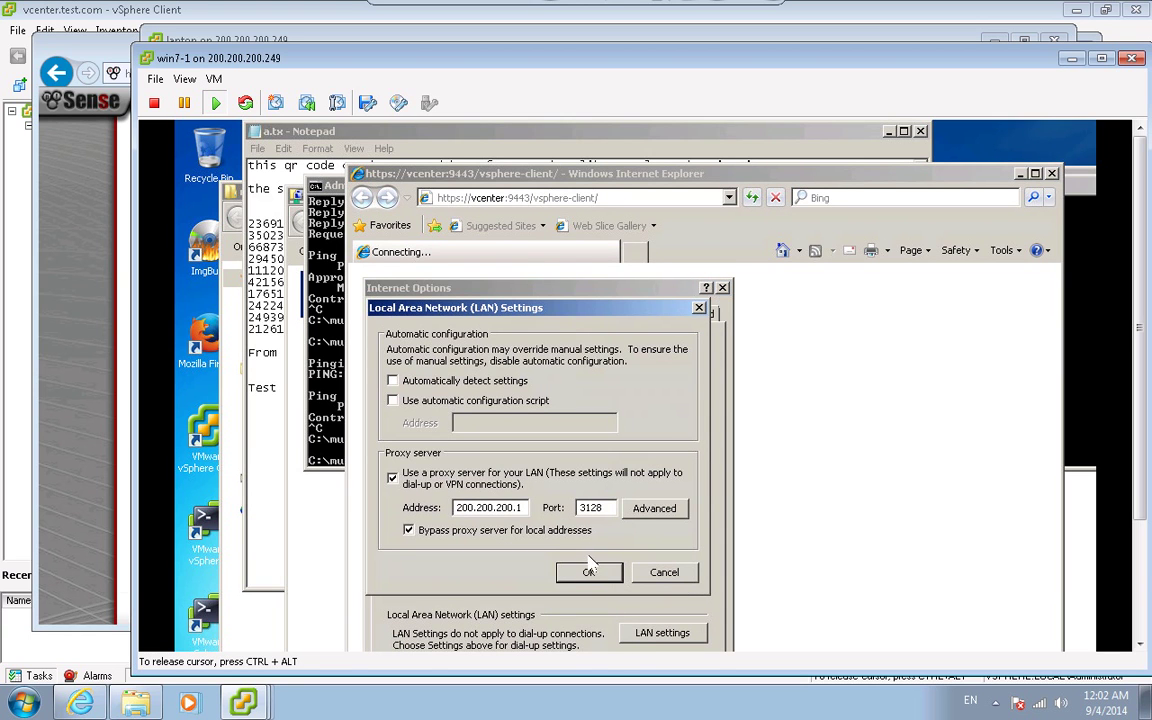
pyautogui.click(587, 572)
pyautogui.hotkey('alt', 'l')
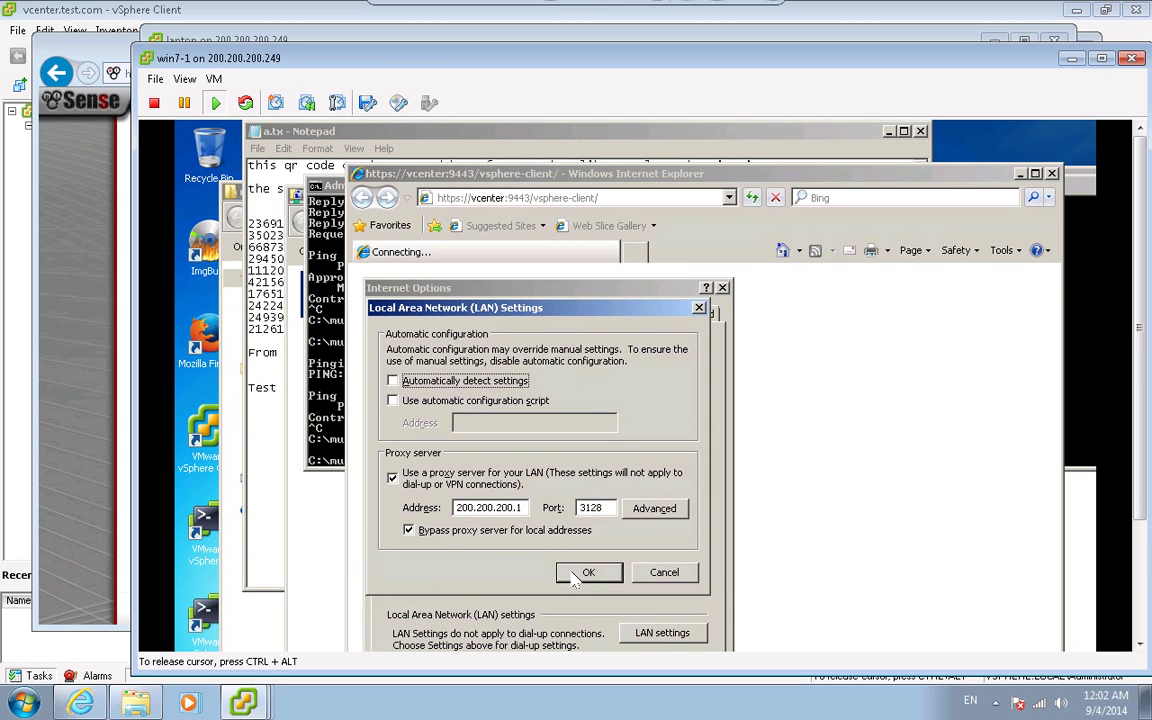
pyautogui.click(587, 572)
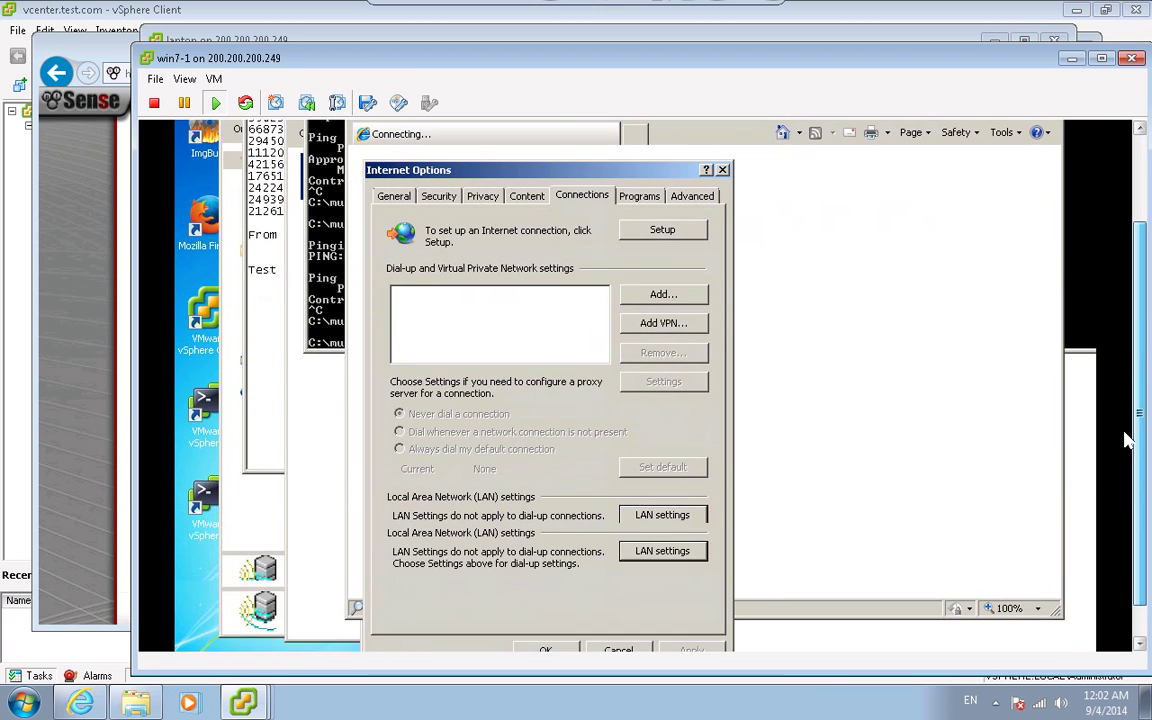
pyautogui.click(541, 606)
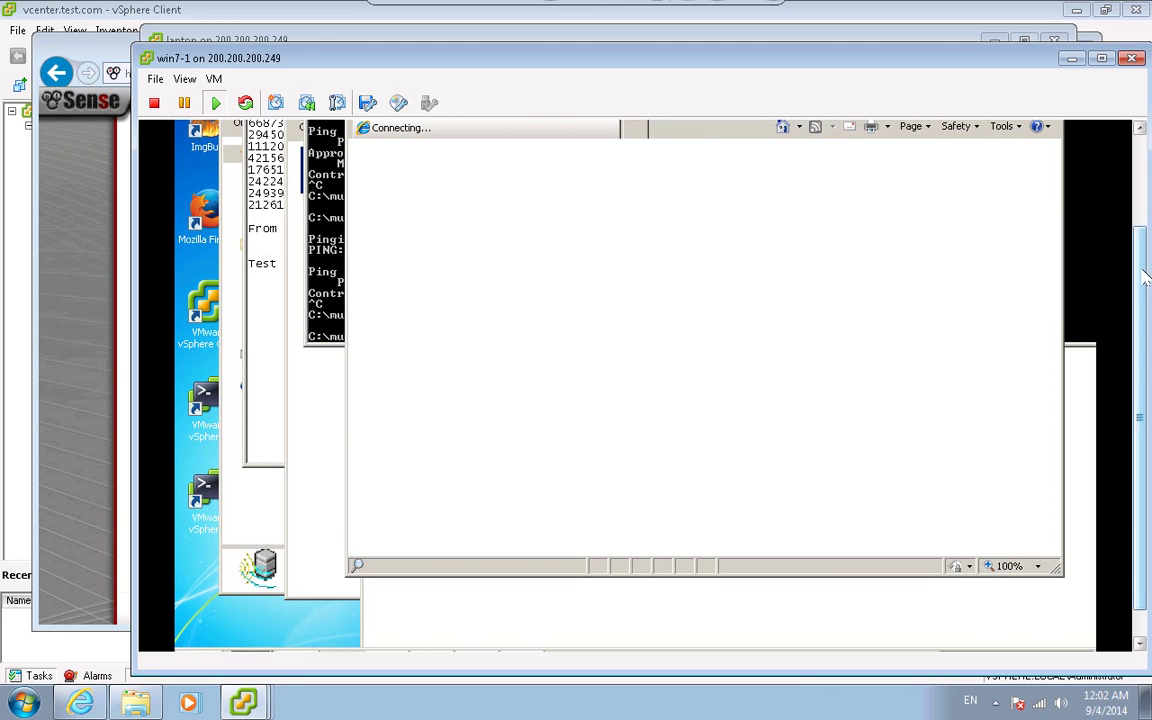
pyautogui.click(652, 140)
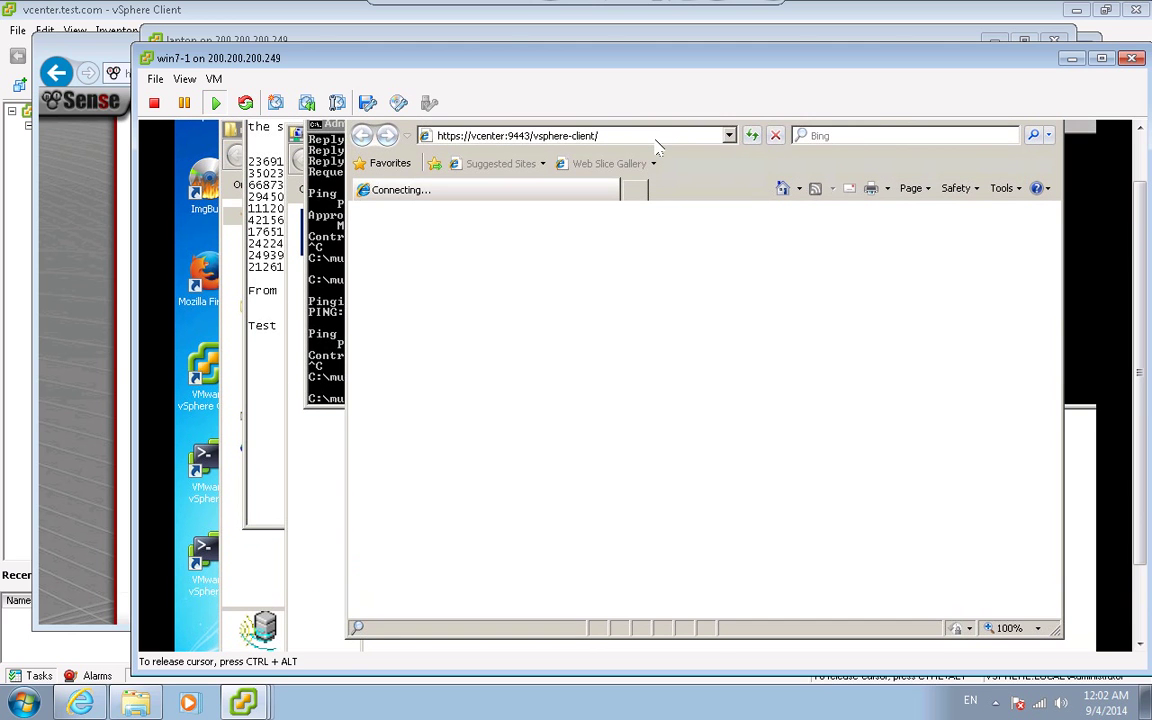
pyautogui.write('10.10.10.100')
pyautogui.press('Down')
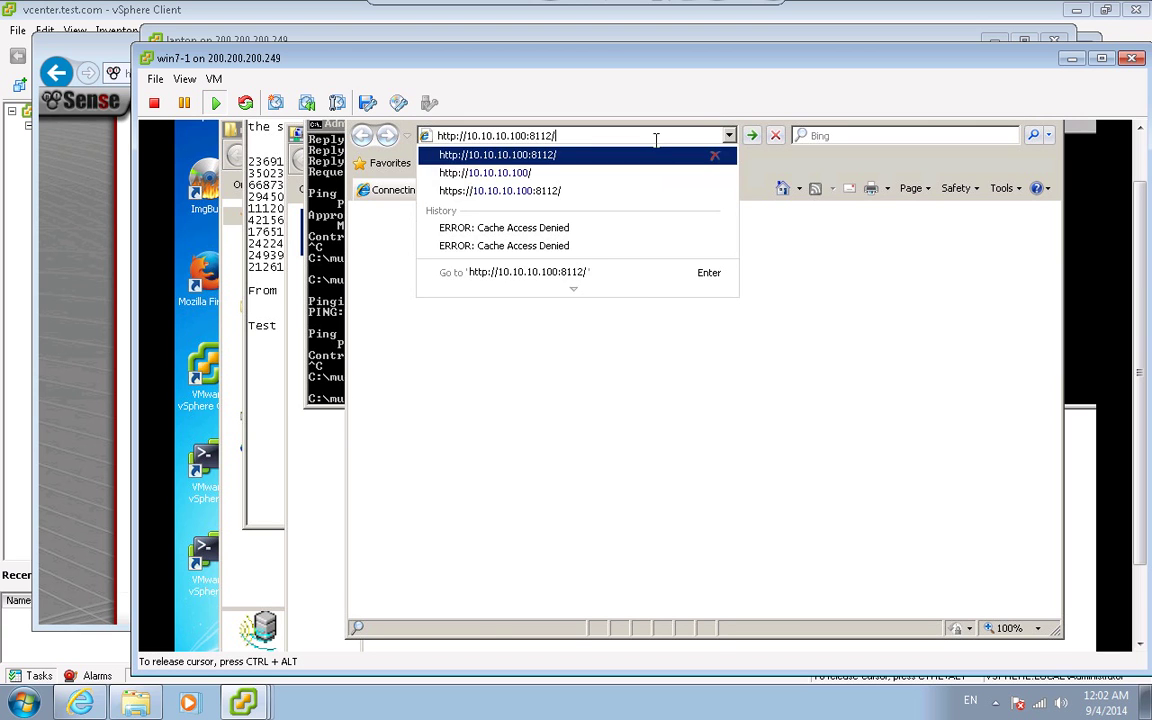